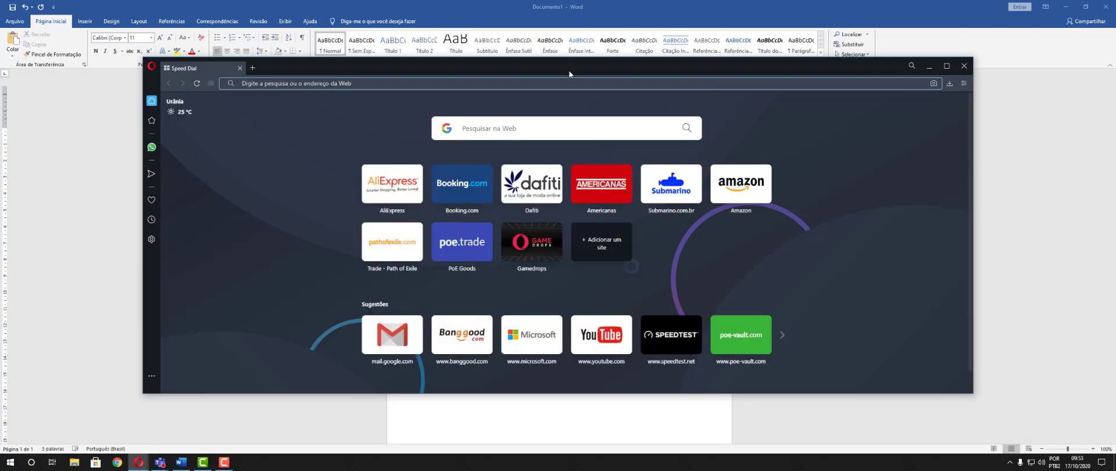
double_click(569, 69)
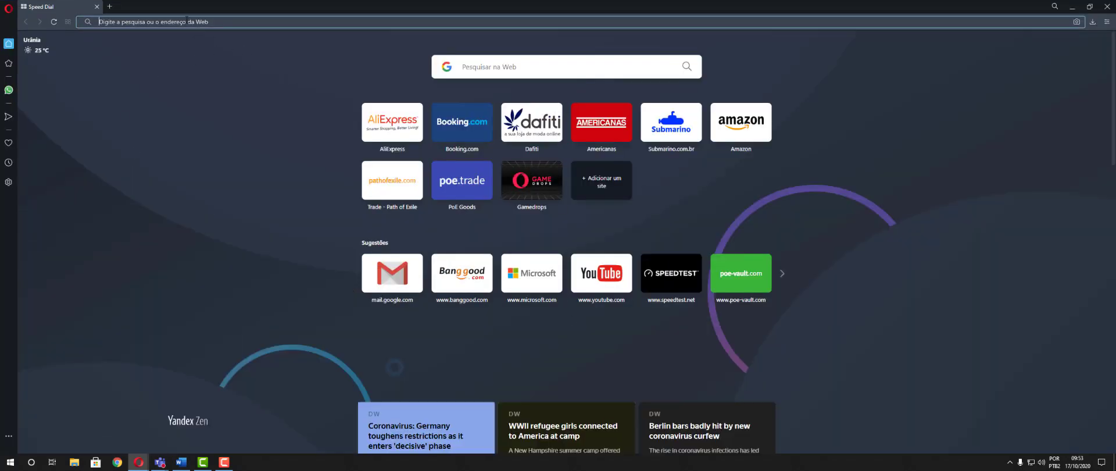
text(yo)
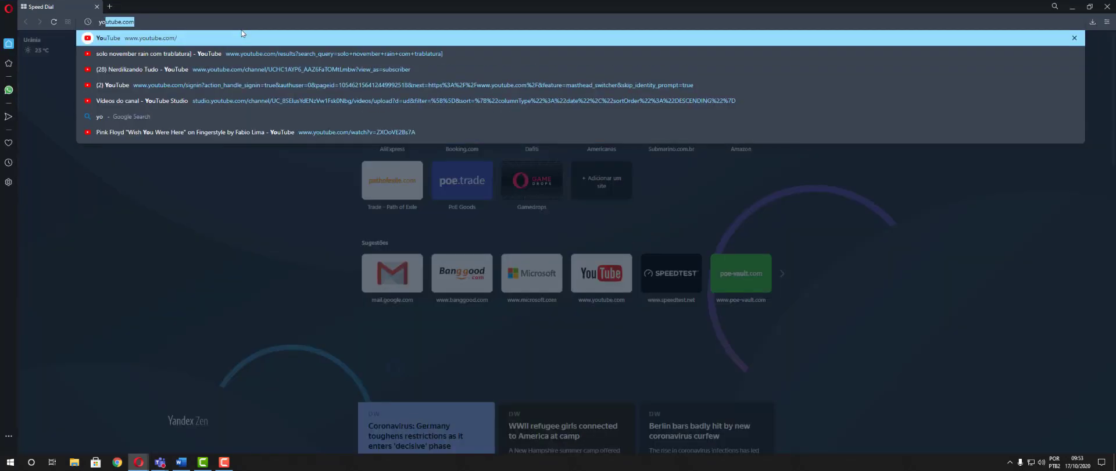
key(Down)
key(Up)
key(Return)
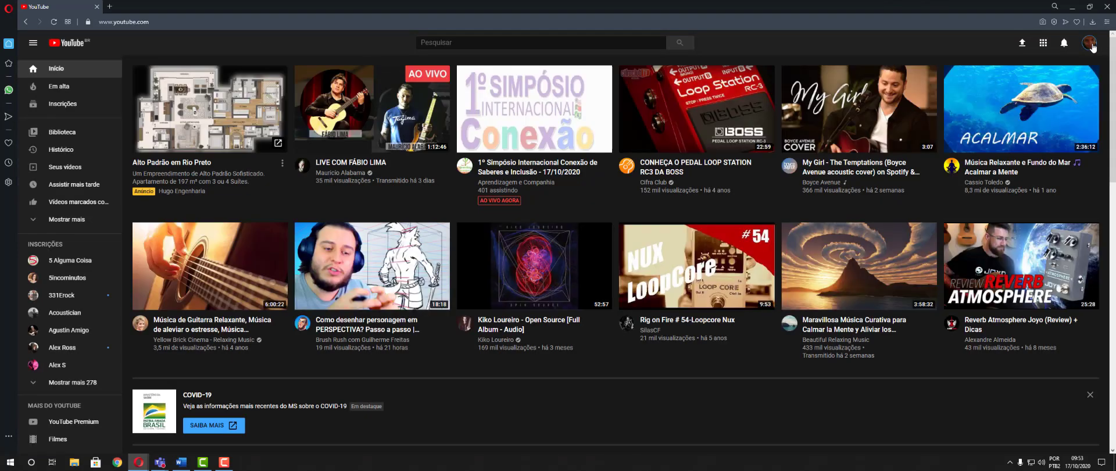
Switch the YouTube account to the Java Plugados channel.
click(1089, 44)
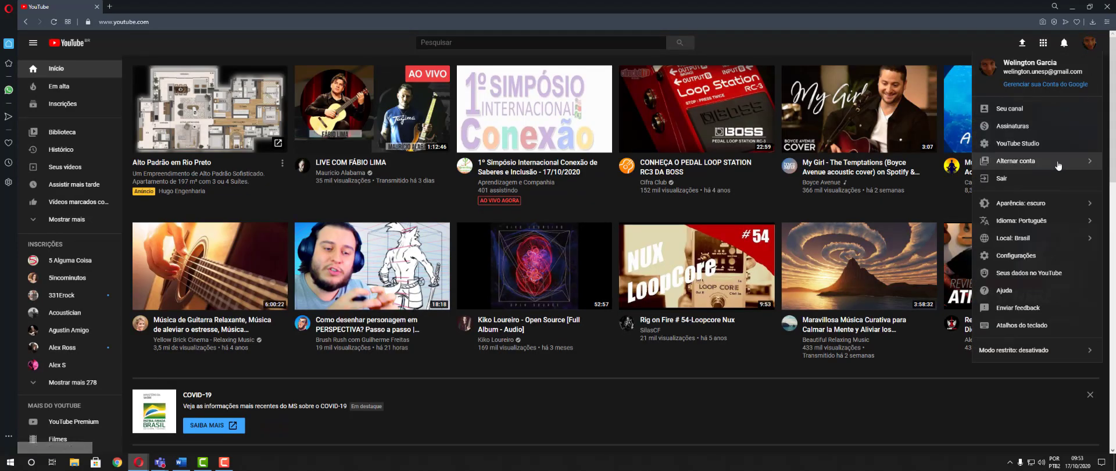
click(1058, 163)
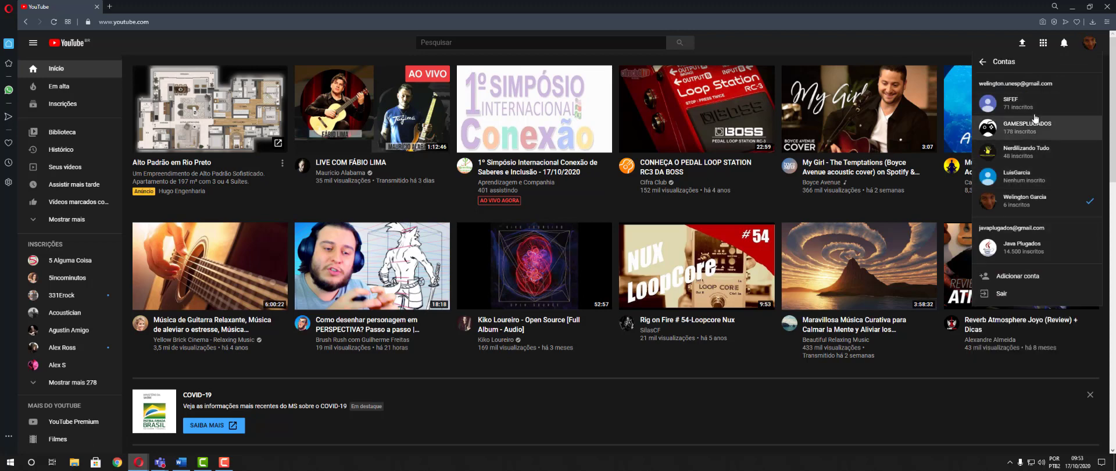
click(1027, 240)
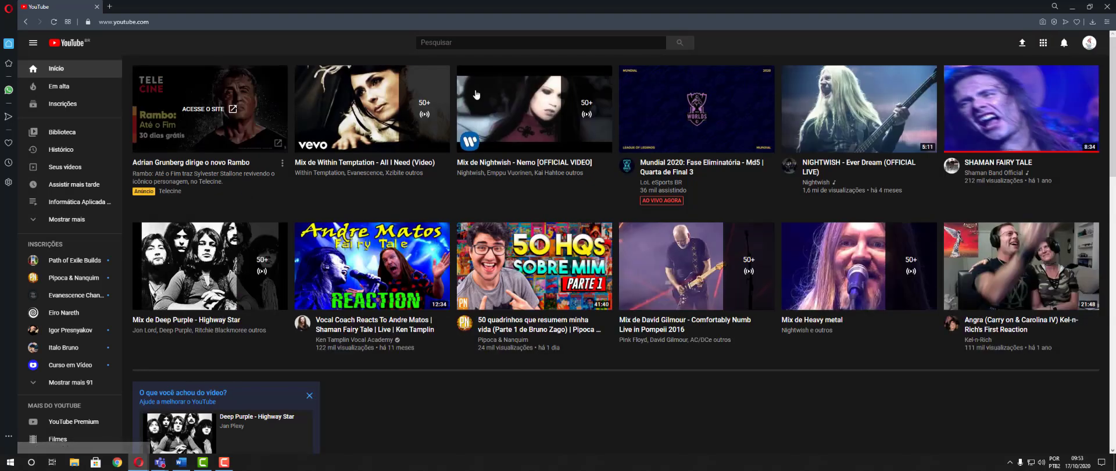
Open the Java Plugados channel page and look through its list of uploaded videos.
click(1089, 45)
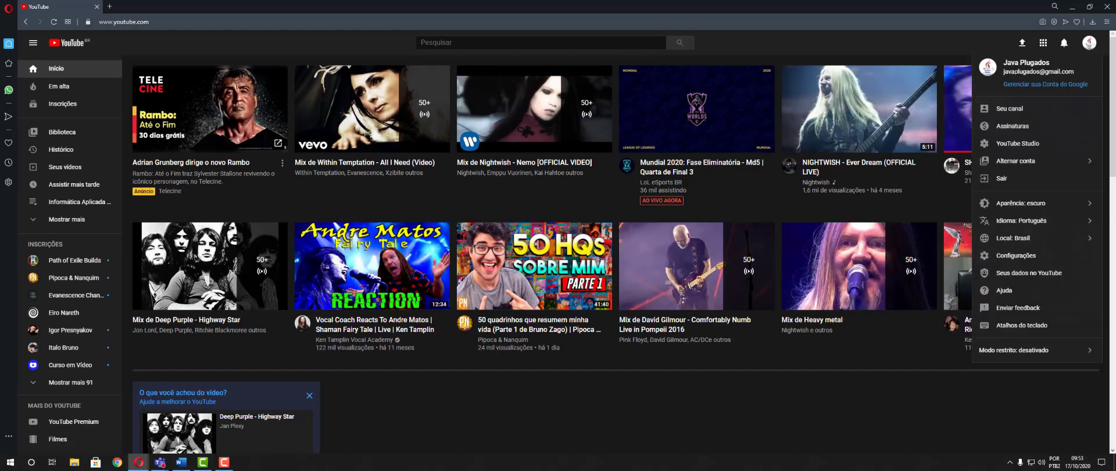
click(1009, 119)
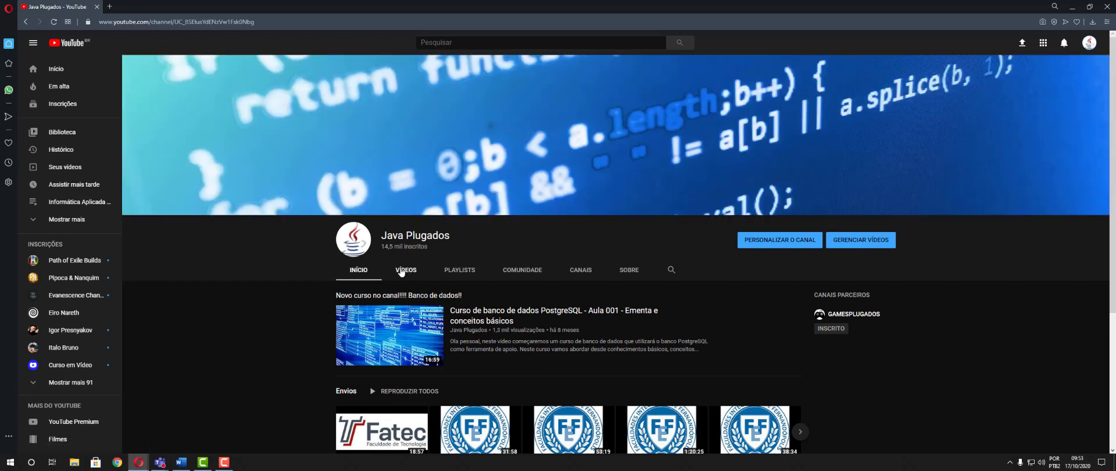
click(403, 270)
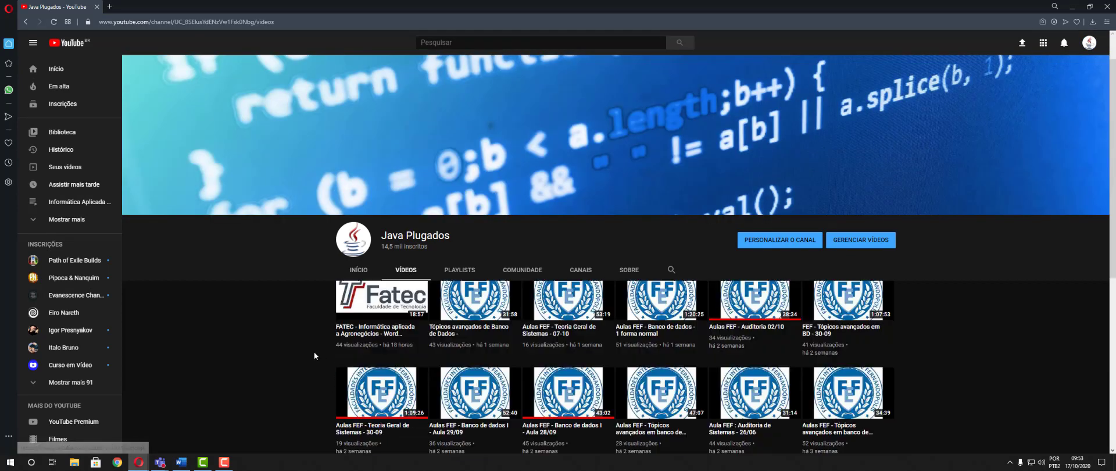
scroll(342, 286, down, 2)
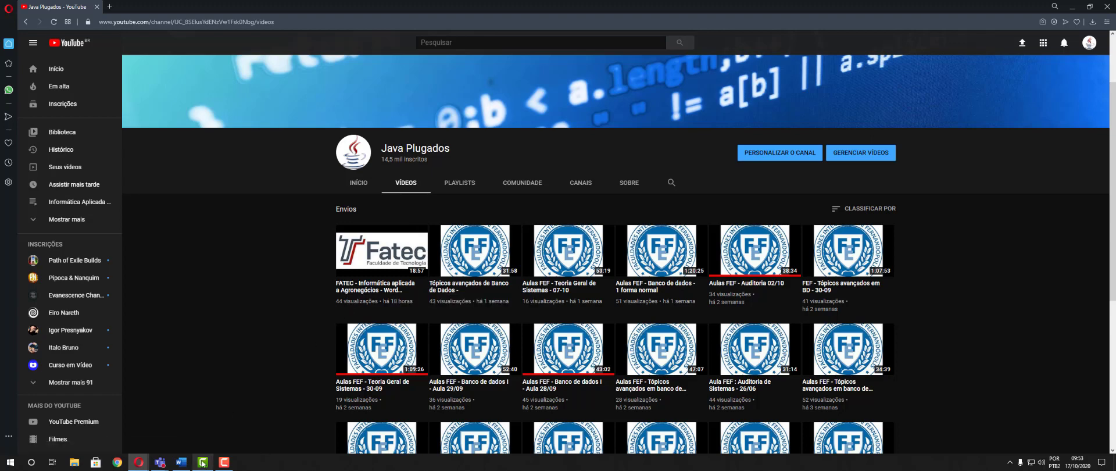
Switch to the Word document and enlarge the line "Teste tando atraso" to font size 20.
click(181, 463)
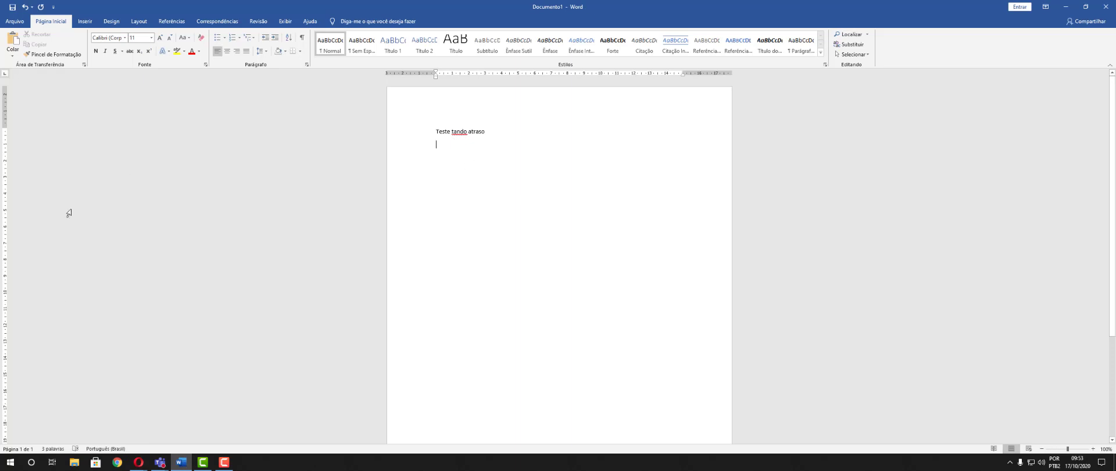
key(Return)
click(410, 123)
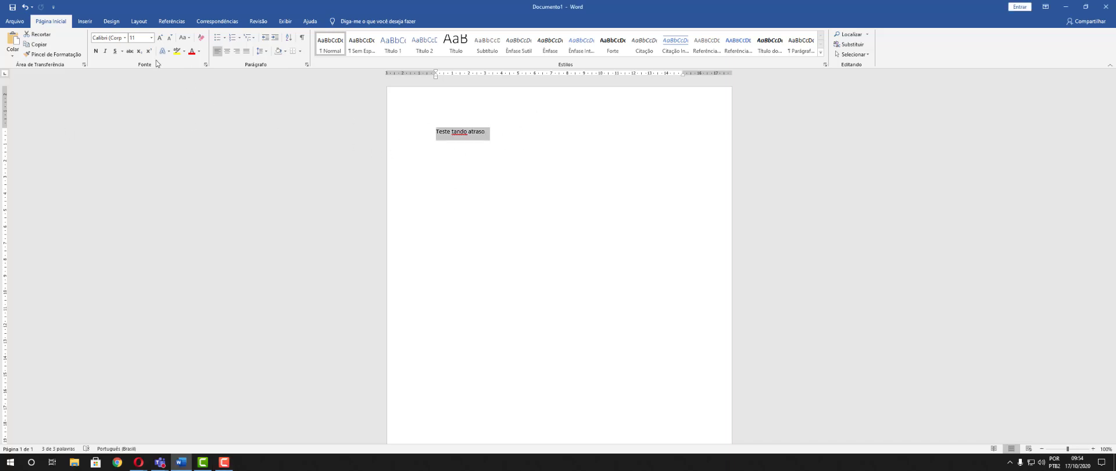
click(160, 37)
click(160, 37)
click(160, 37)
click(160, 37)
click(160, 38)
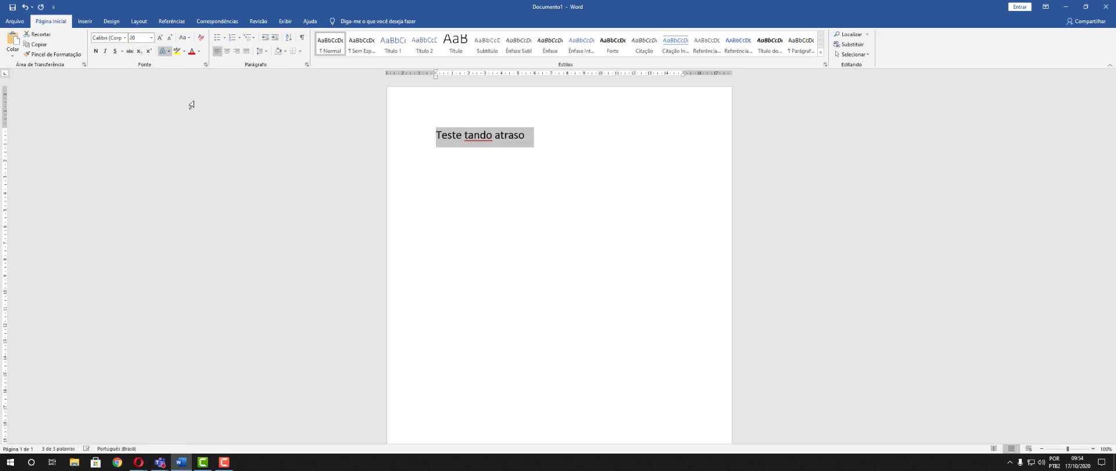
click(546, 214)
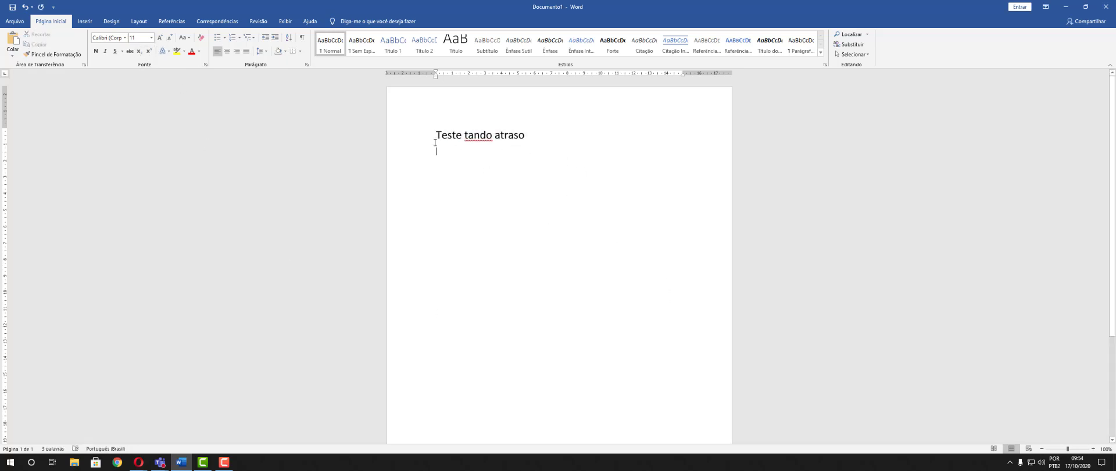
Correct the line "Teste tando atraso" so that it reads "Testando atraso".
click(467, 134)
key(BackSpace)
key(BackSpace)
key(BackSpace)
key(BackSpace)
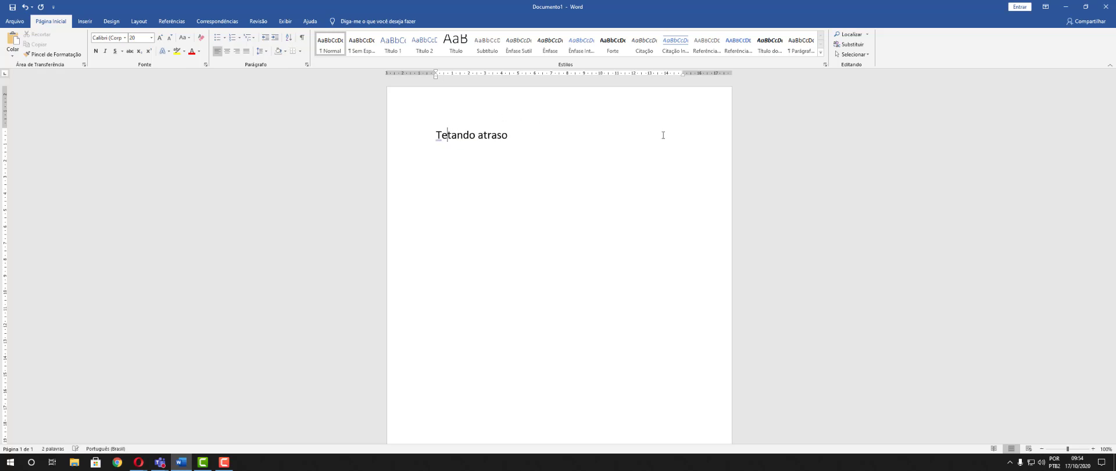
text(s)
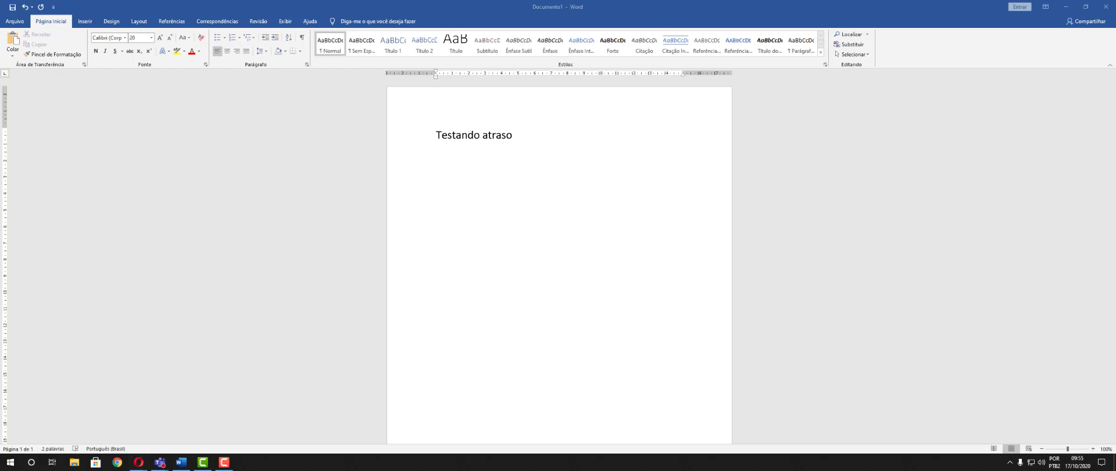
Switch to Teams, open the Google Meet link posted in the Aula 05 channel, and hide the screen-sharing notice over the Word document.
key(alt+Tab)
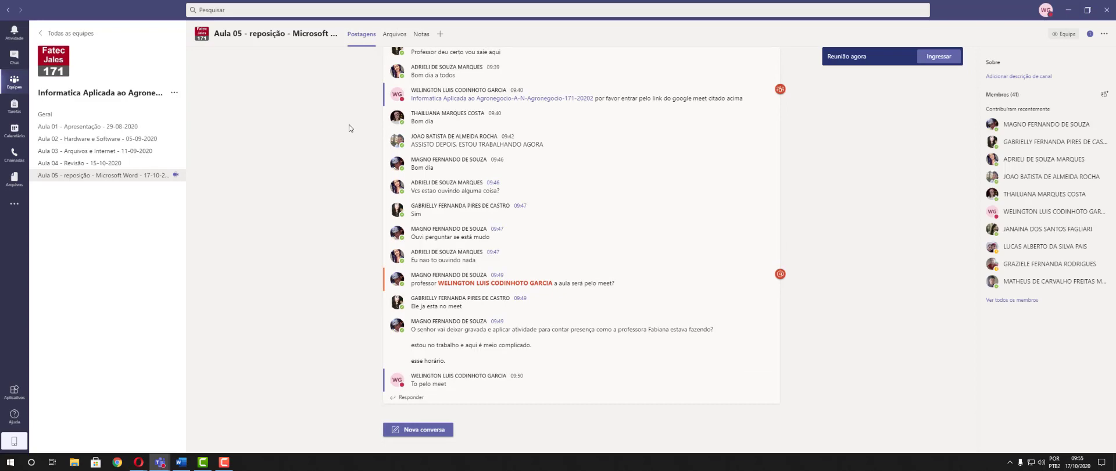
scroll(612, 267, up, 3)
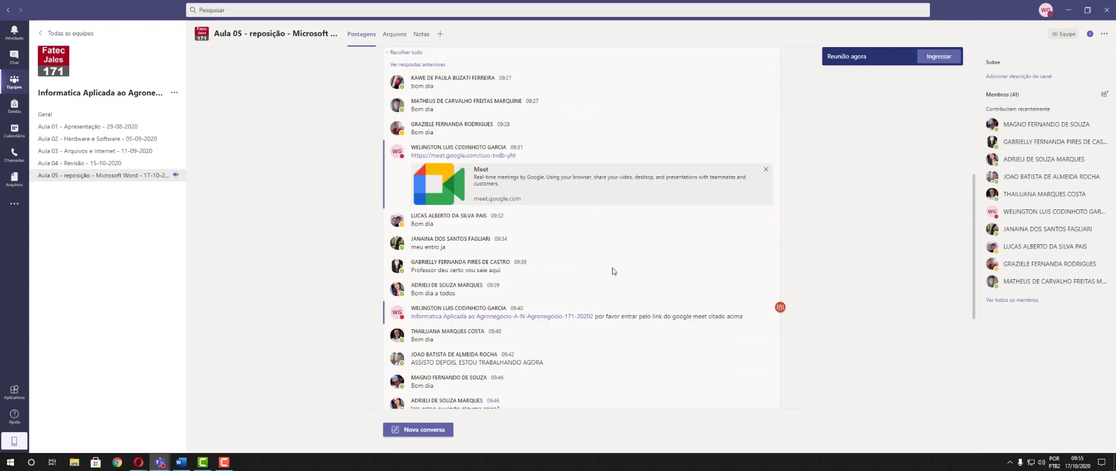
click(510, 179)
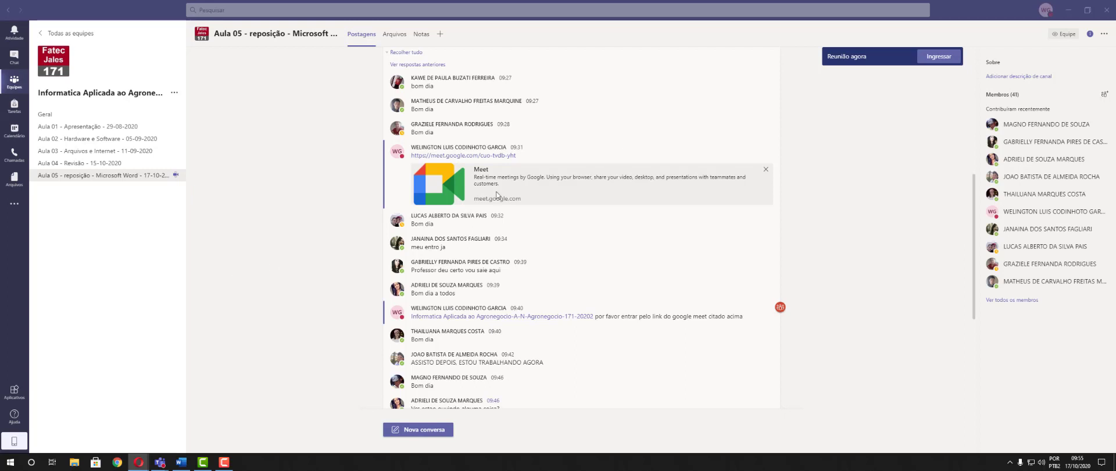
click(1068, 9)
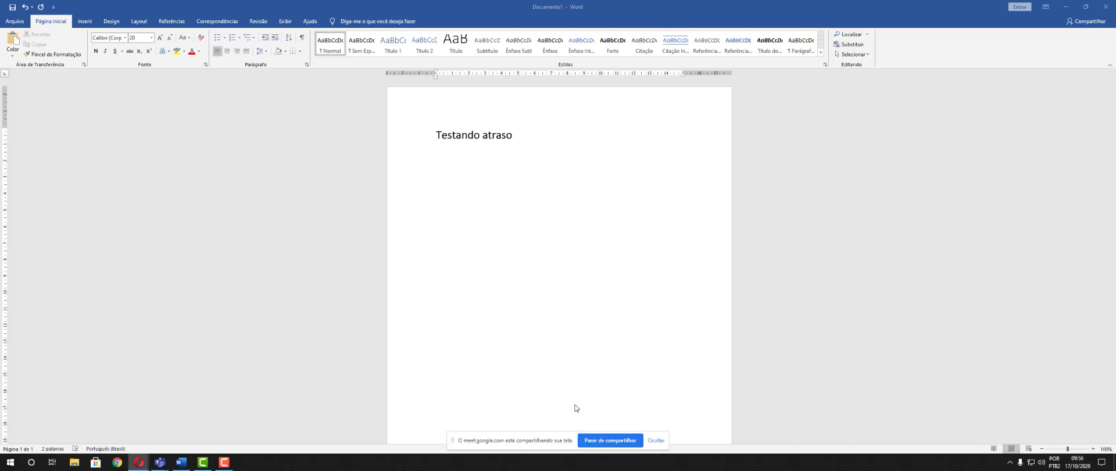
click(656, 440)
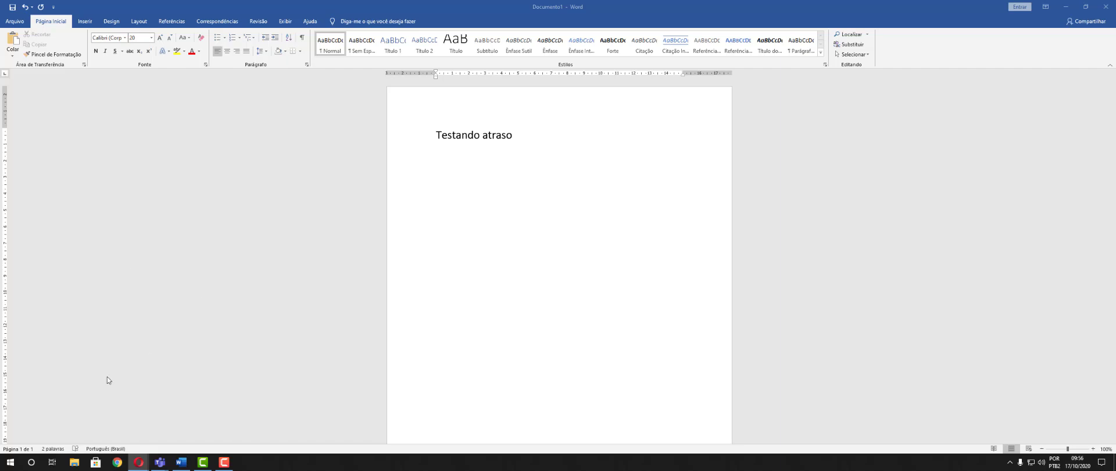
Open Bloco de Notas, insert the paragraph starting "A forma mais simples de tecnologia" and copy all of it as plain text.
click(15, 464)
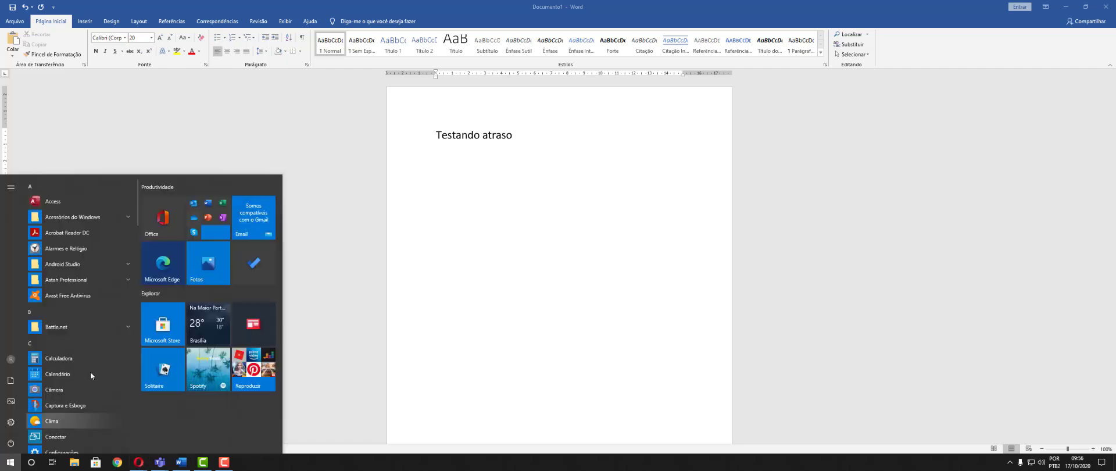
text(b)
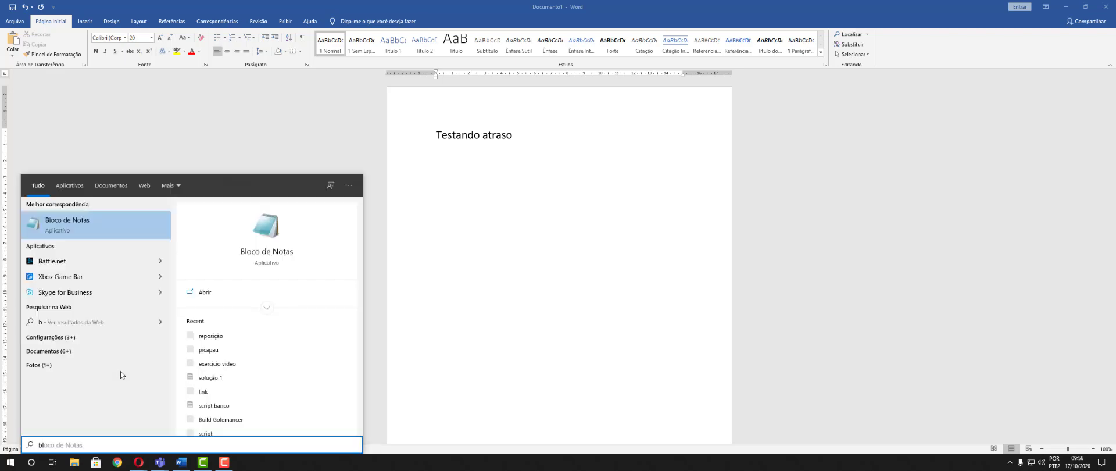
text(loco)
key(Return)
text(A forma mais simples de tecnologia é o desenvolvimento e a utilização de ferramentas. A descoberta pré-histórica de como controlar o fogo e a subsequente Revolução neolítica aumentaram a disponibilidade de fontes de alimento, enquanto a invenção da roda auxiliou humanos a viajar, transportar cargas e controlar seu ambiente. Desenvolvimentos ao longo da história, como a prensa móvel, o telefone e a Internet diminuíram as barreiras físicas da comunicação e permitiram interações sociais em escala global.)
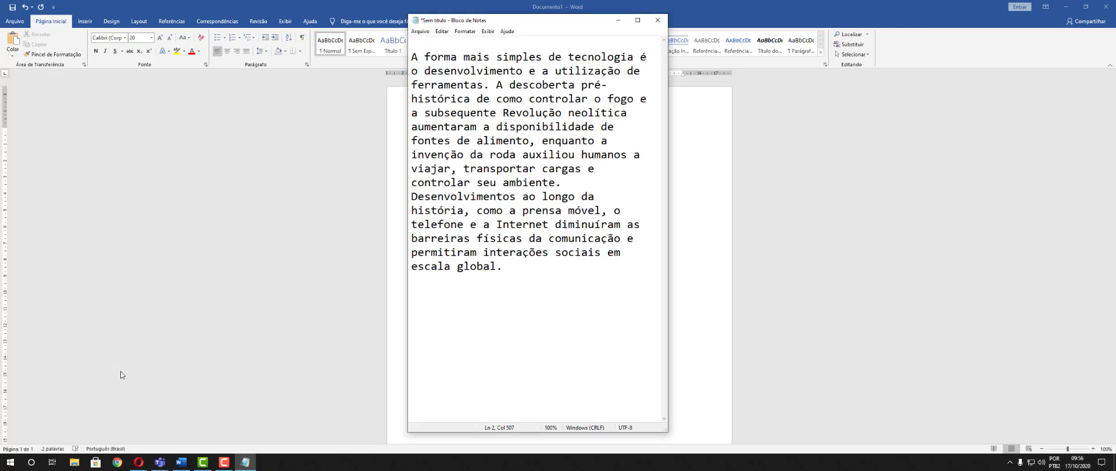
key(ctrl+a)
key(ctrl+c)
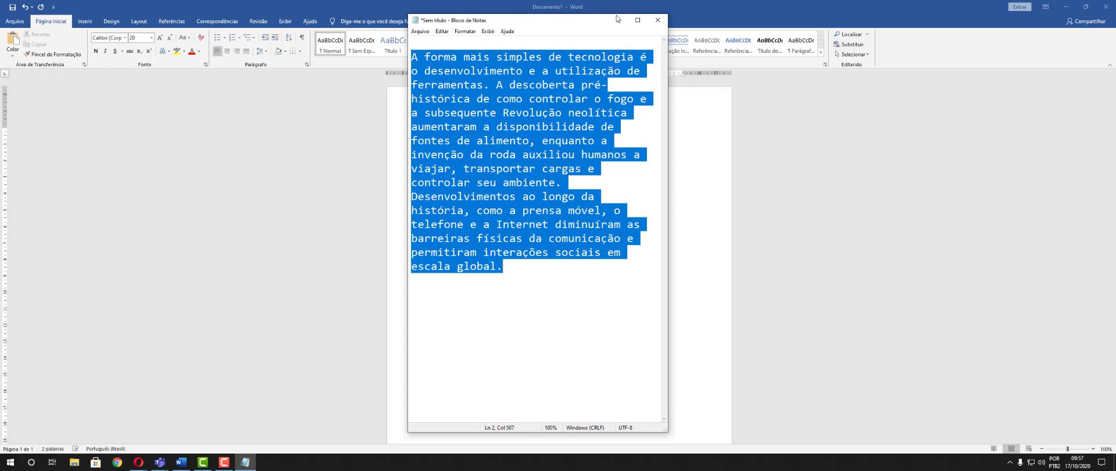
Close Bloco de Notas without saving and replace "Testando atraso" in the Word document with the copied paragraph.
click(658, 19)
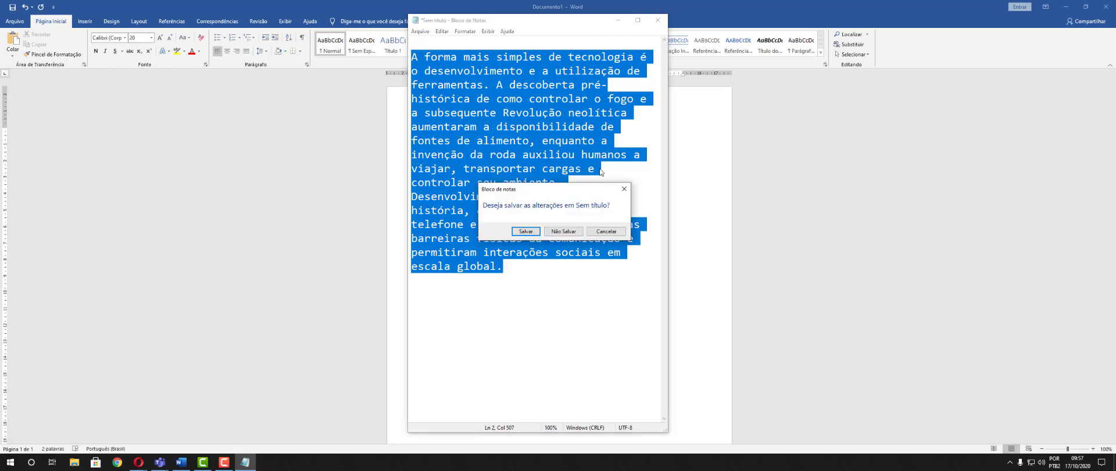
click(563, 231)
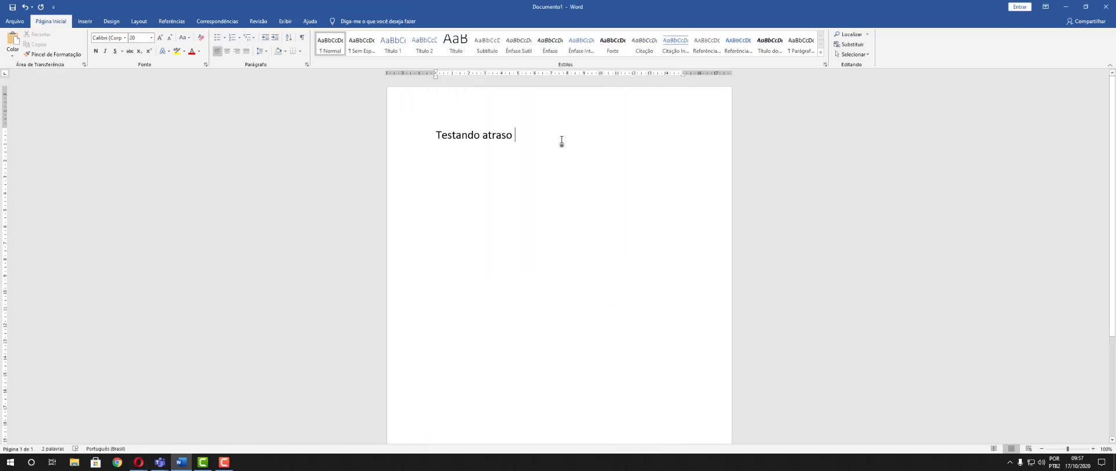
drag(513, 134, 411, 124)
key(ctrl+v)
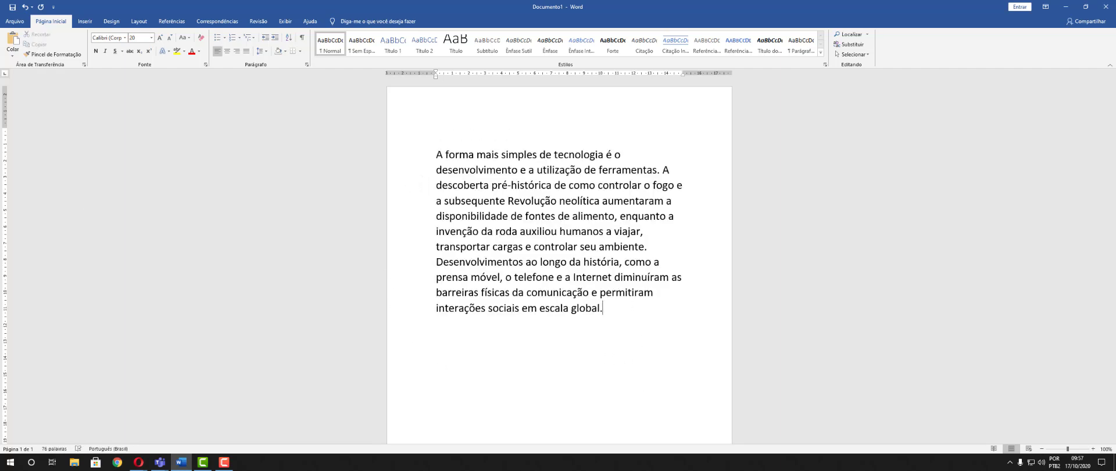
Demonstrate centred and right alignment on the whole technology text and finish with it justified.
key(alt+Tab)
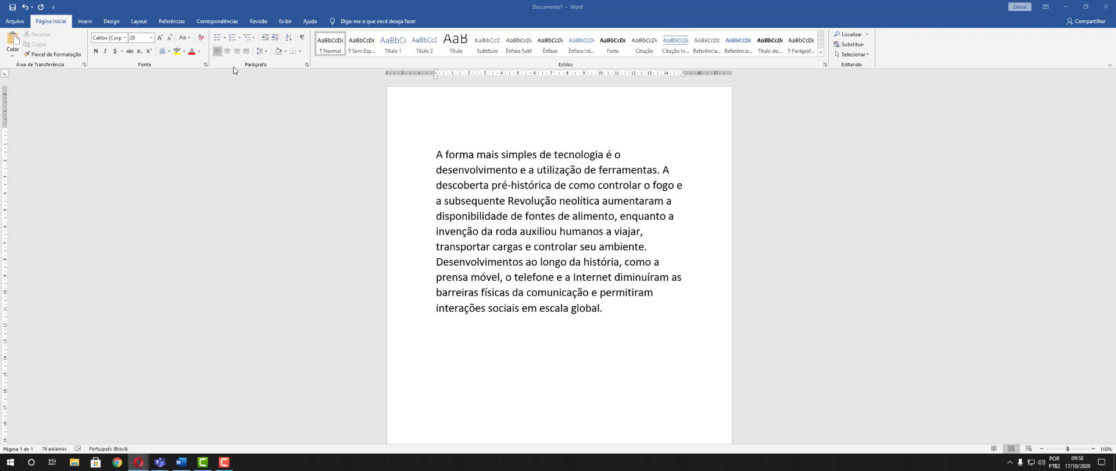
click(608, 316)
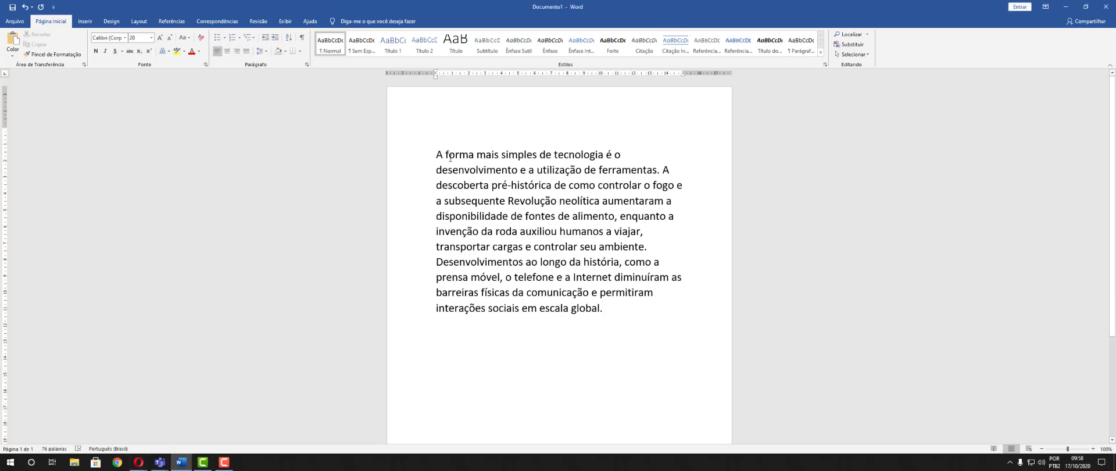
drag(604, 313, 412, 116)
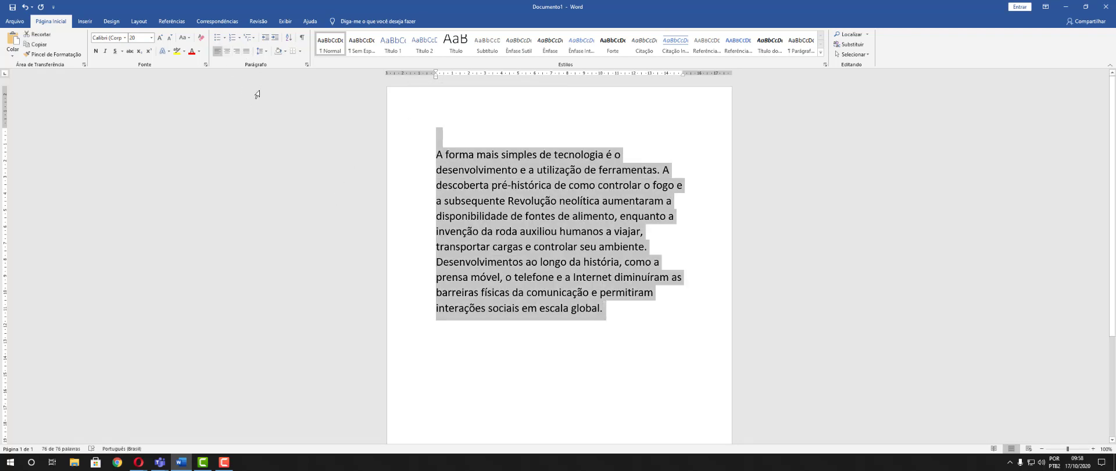
click(227, 51)
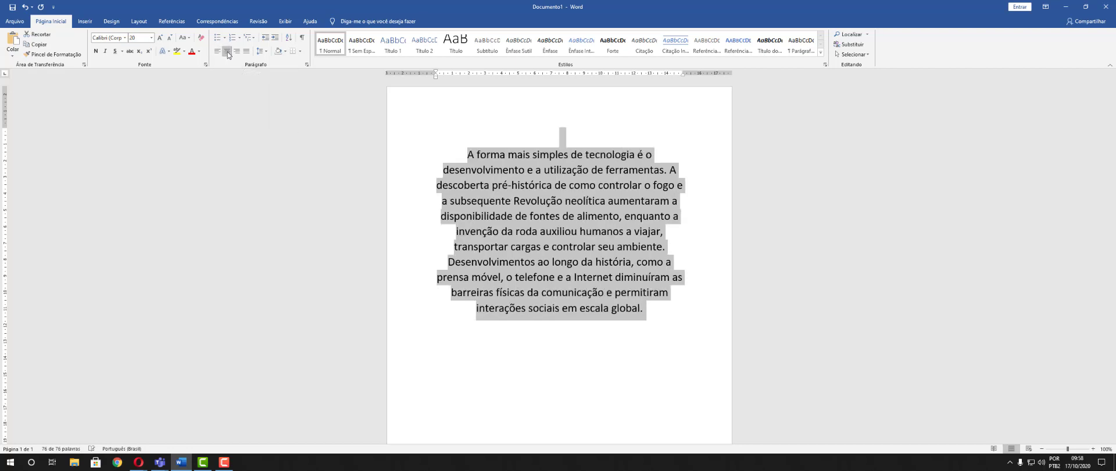
click(238, 51)
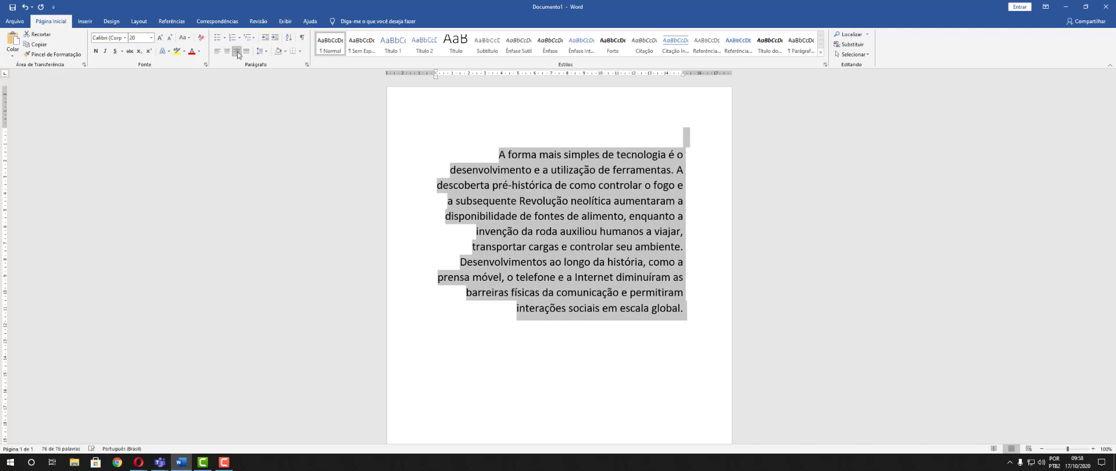
click(247, 51)
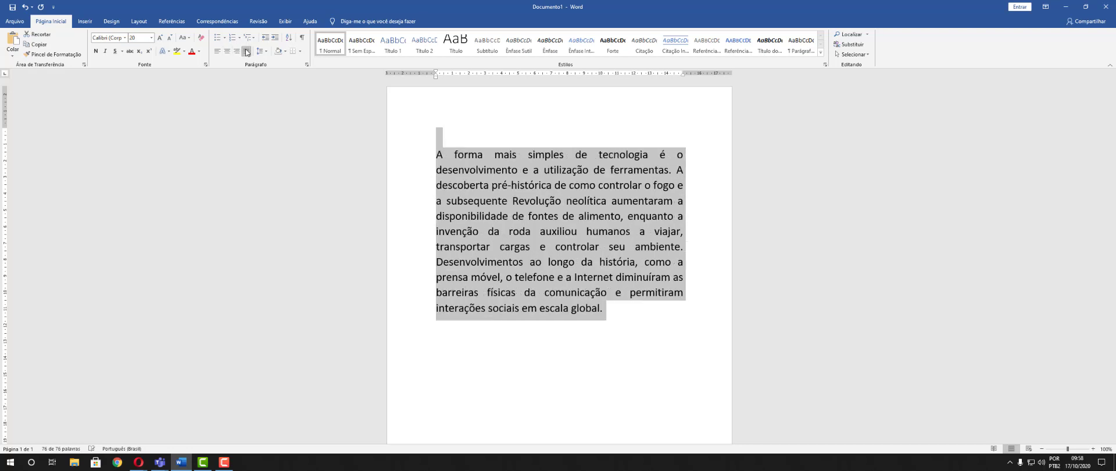
click(703, 364)
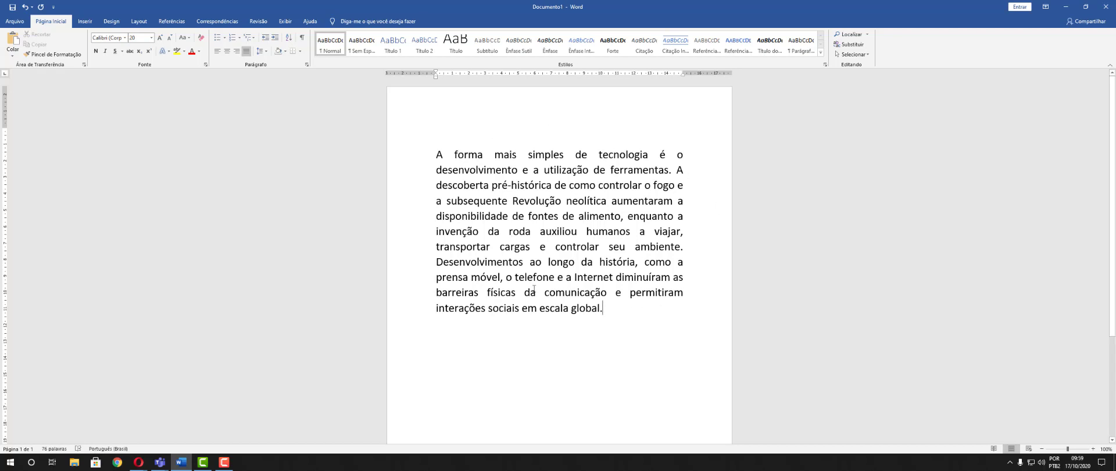
Demonstrate left alignment on the whole technology text and return it to justified.
drag(629, 312, 412, 155)
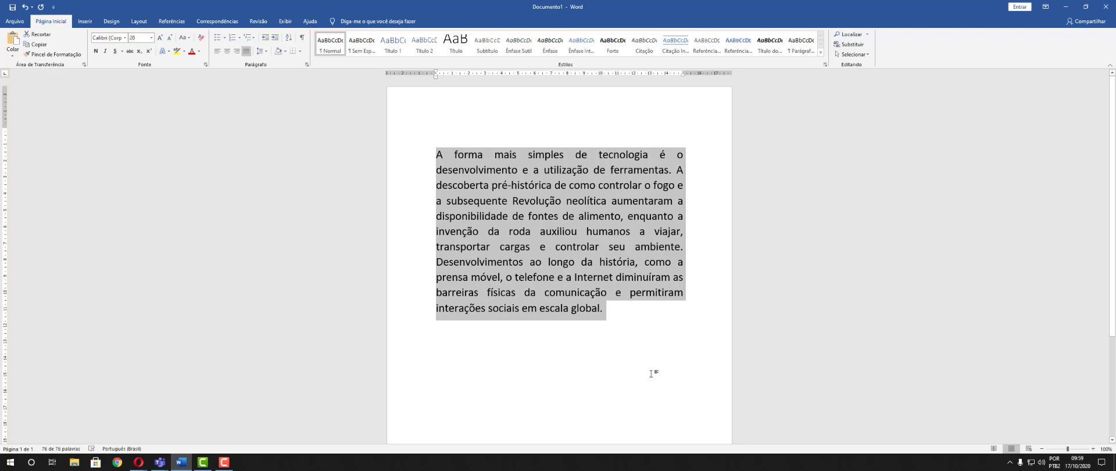
click(657, 352)
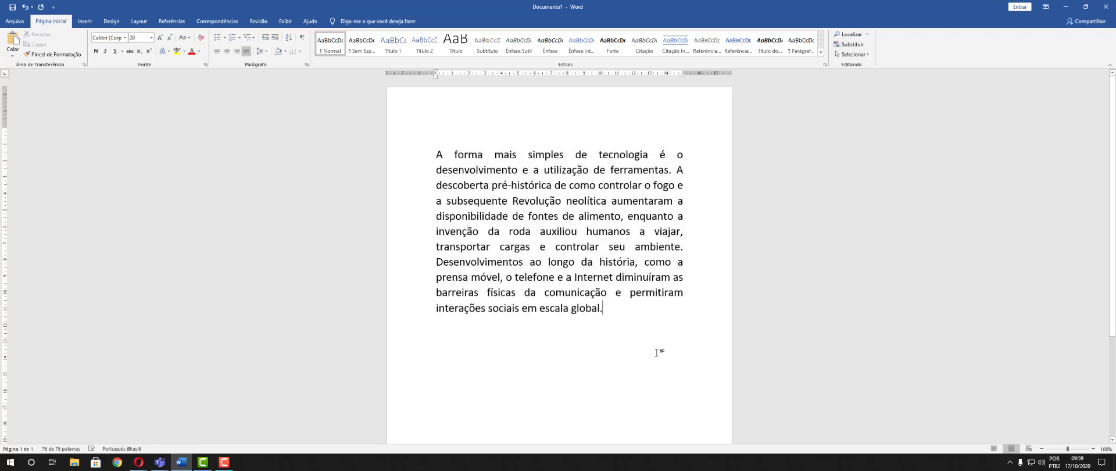
drag(605, 309, 436, 154)
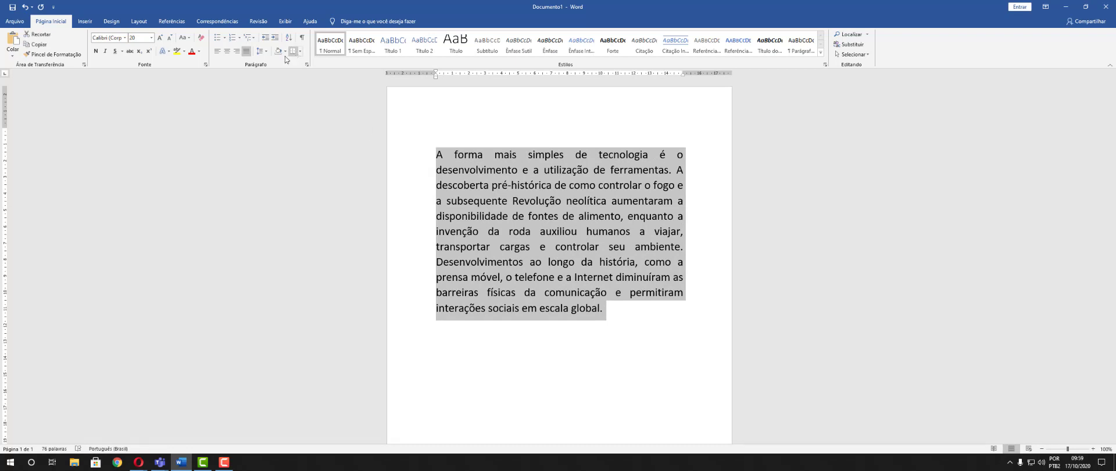
click(215, 53)
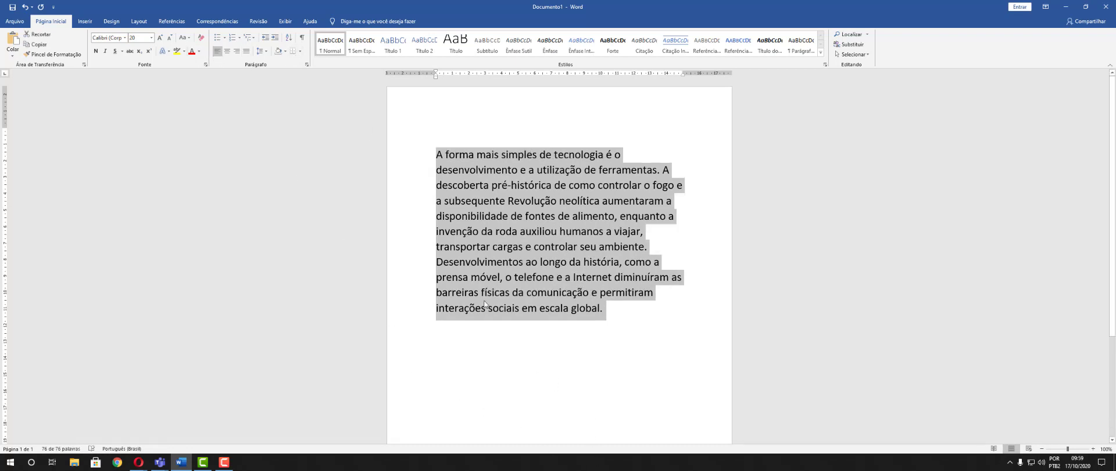
click(247, 52)
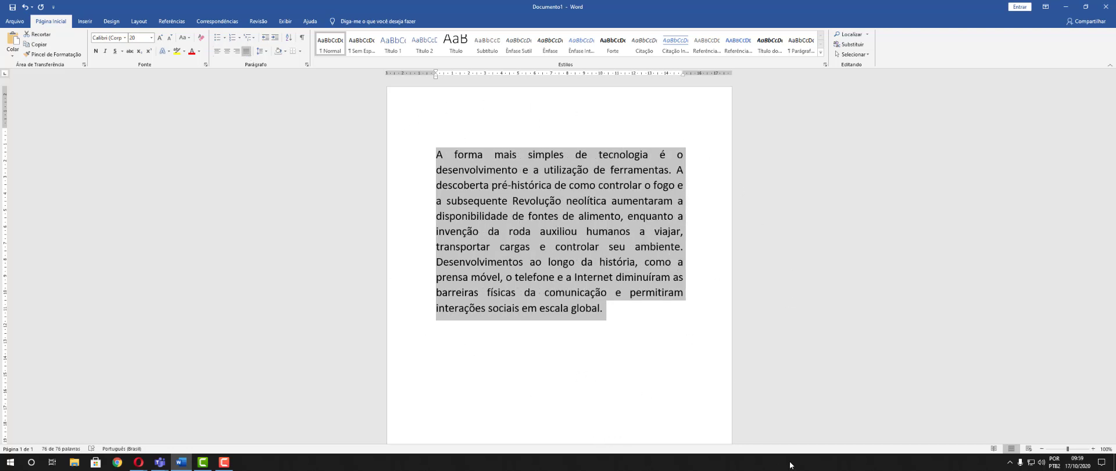
click(666, 350)
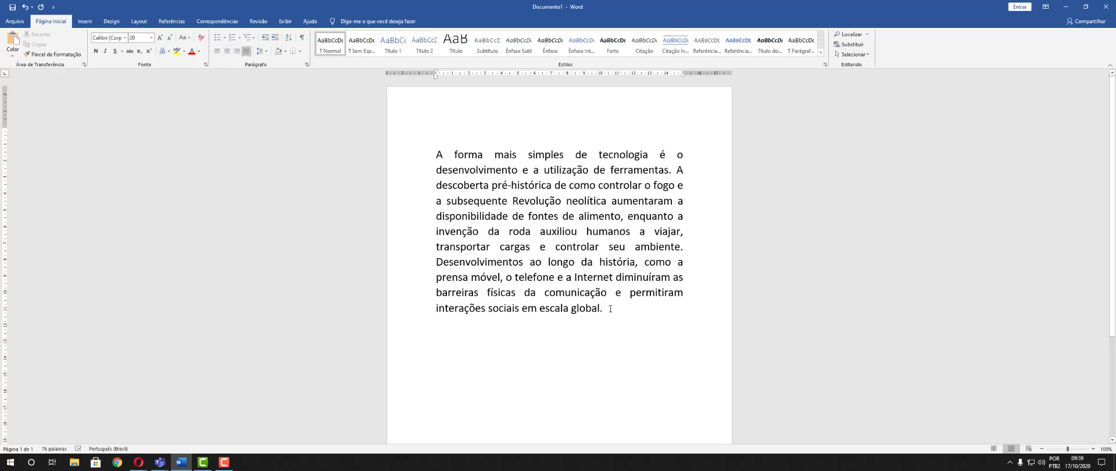
Set the line spacing of the whole technology text to 1,5.
shift+click(433, 143)
drag(433, 143, 431, 151)
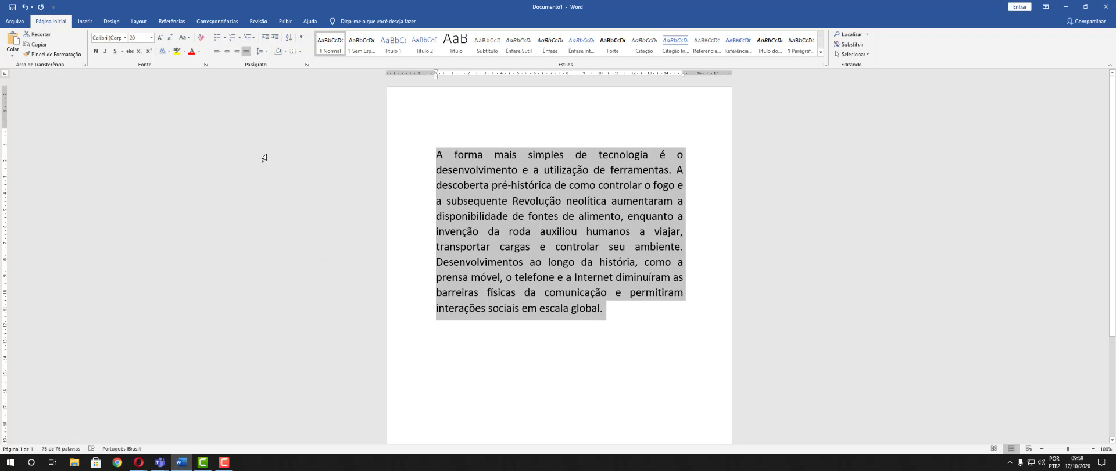
click(262, 54)
click(210, 131)
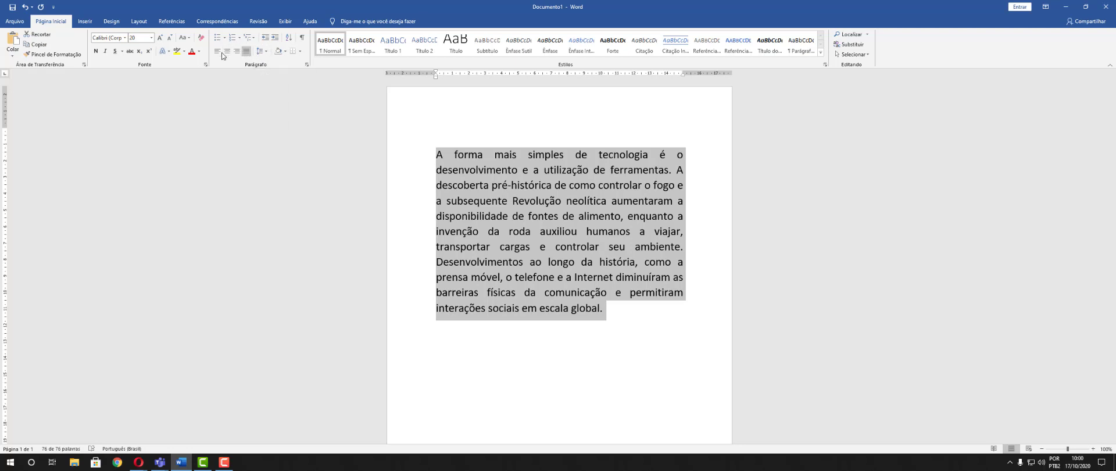
click(265, 52)
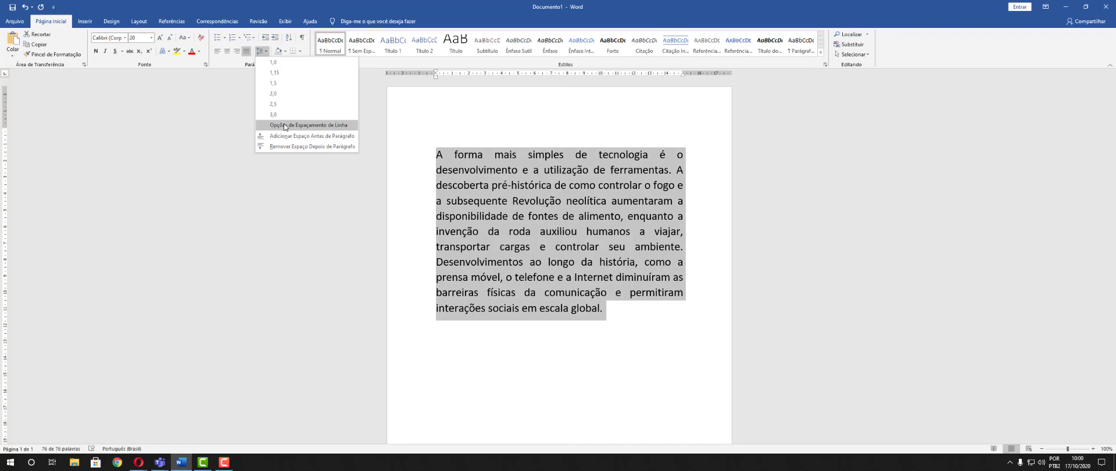
click(274, 83)
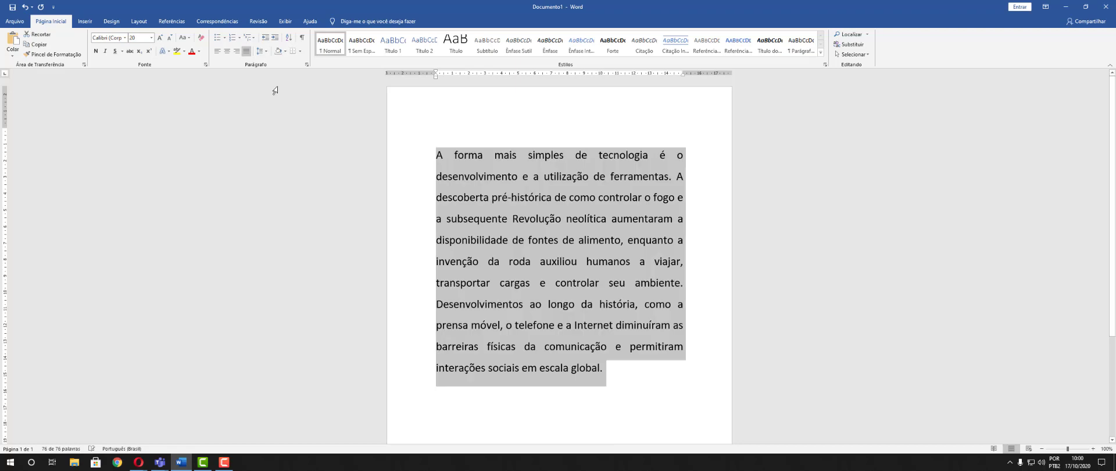
Format the whole technology text as Times New Roman at font size 12.
click(634, 367)
key(ctrl+a)
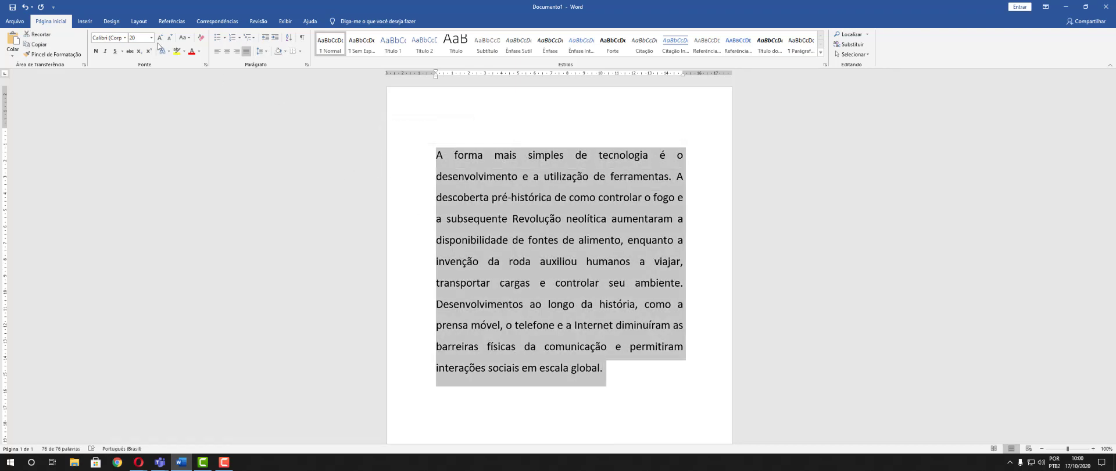
click(151, 37)
click(143, 91)
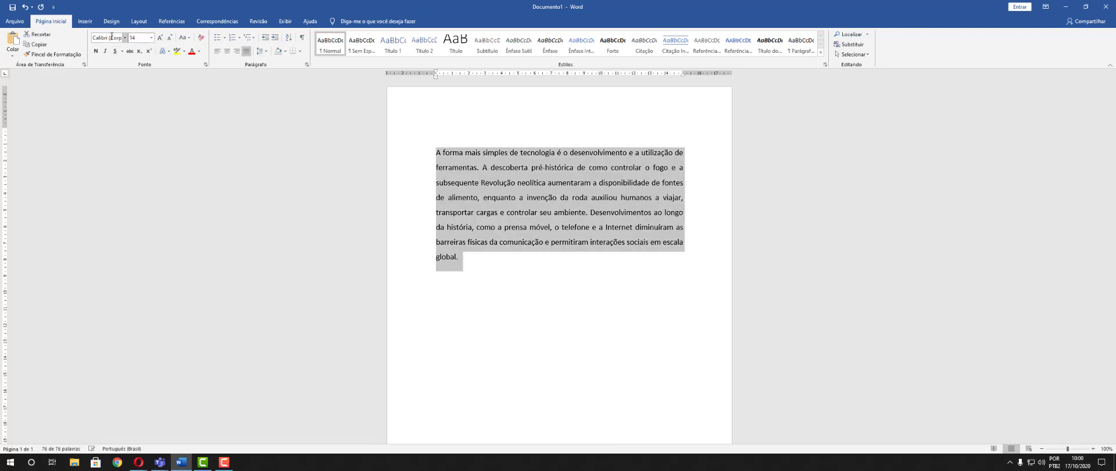
click(138, 37)
click(151, 38)
click(138, 82)
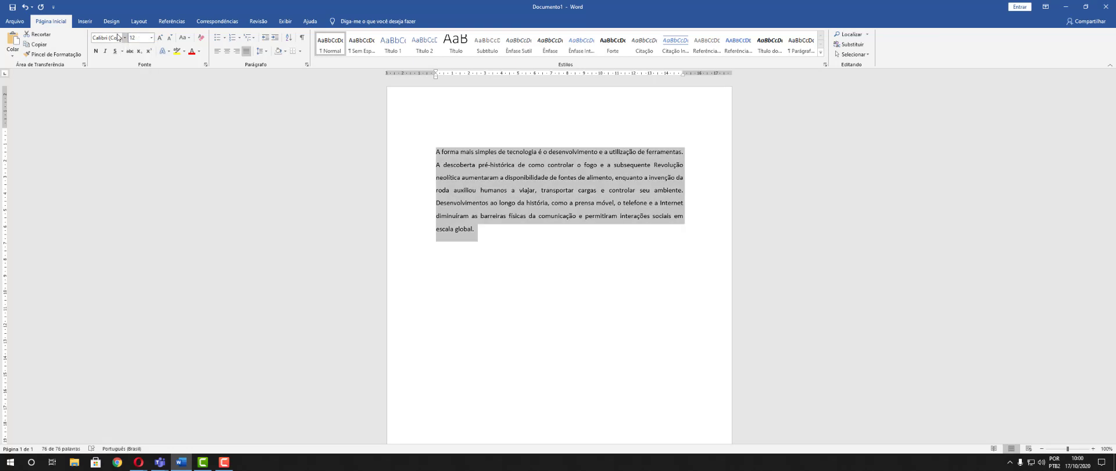
click(124, 38)
click(134, 112)
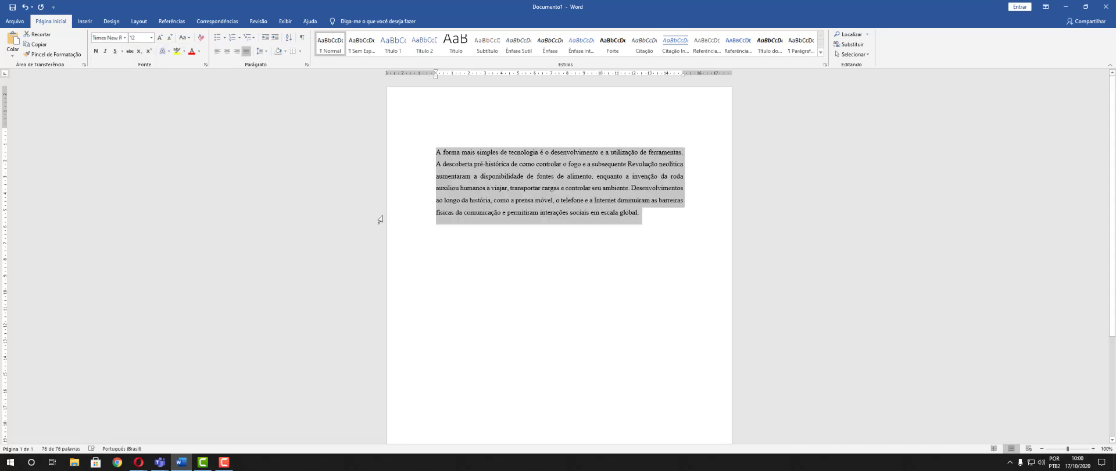
click(562, 299)
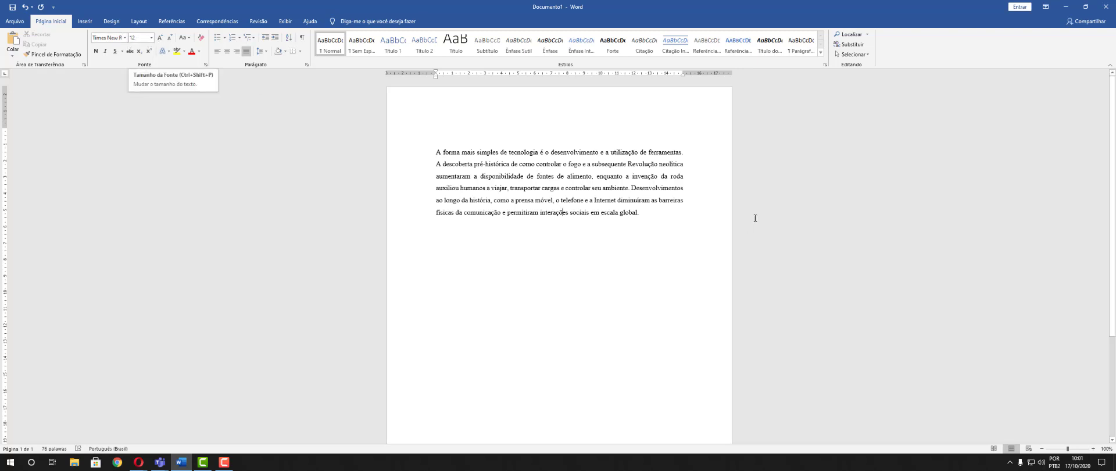
Examine the line spacing options for the technology paragraph without changing its spacing.
triple_click(640, 209)
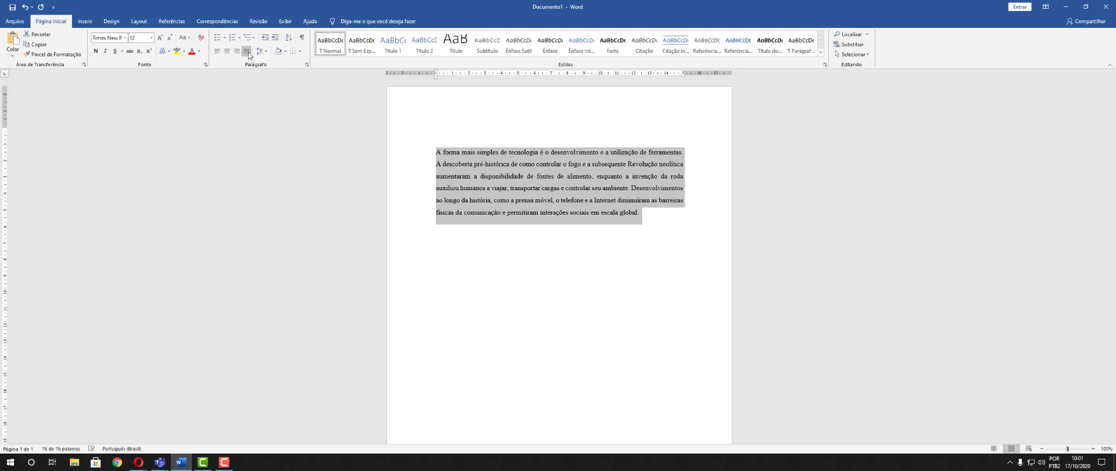
click(266, 52)
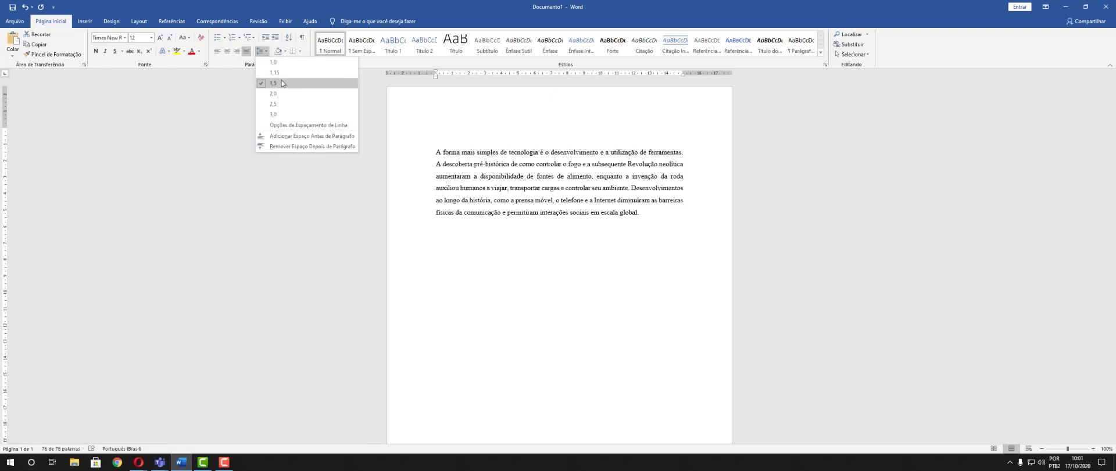
drag(393, 114, 625, 280)
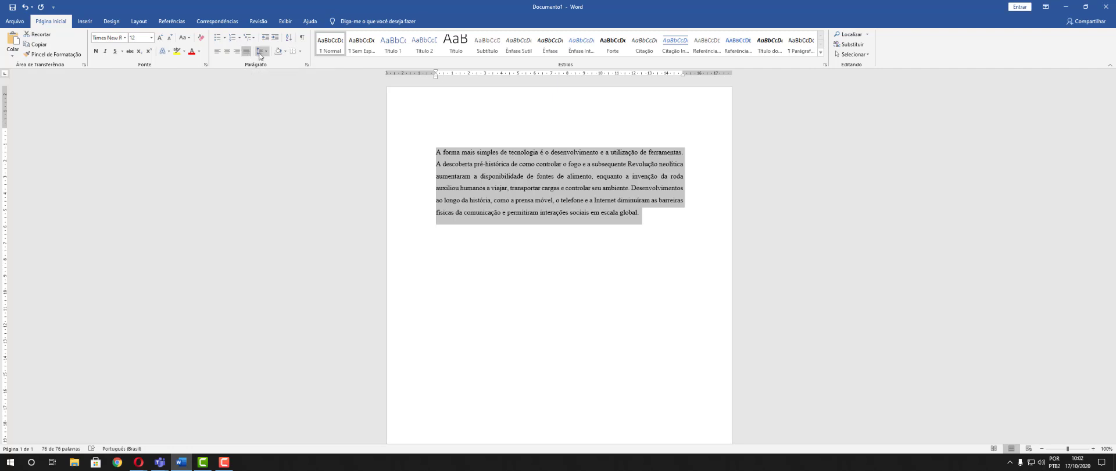
click(646, 280)
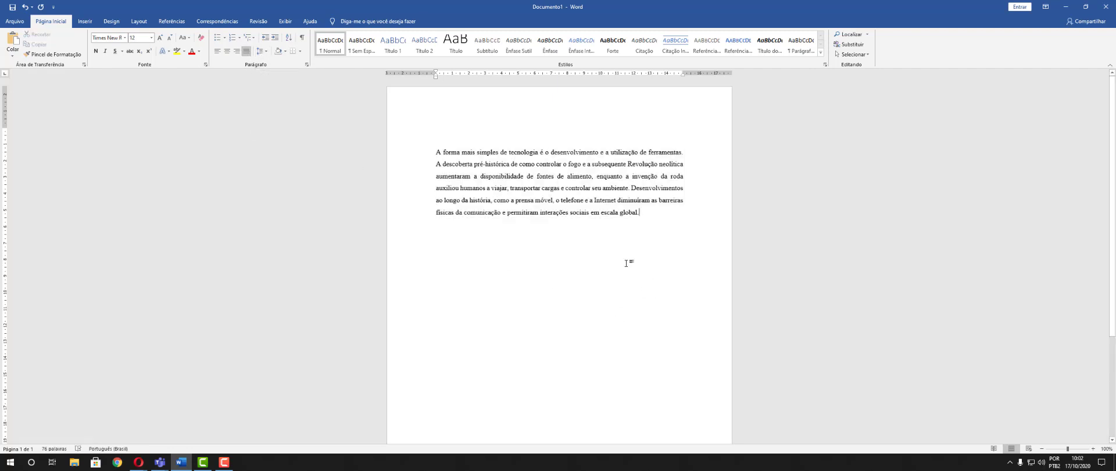
click(266, 51)
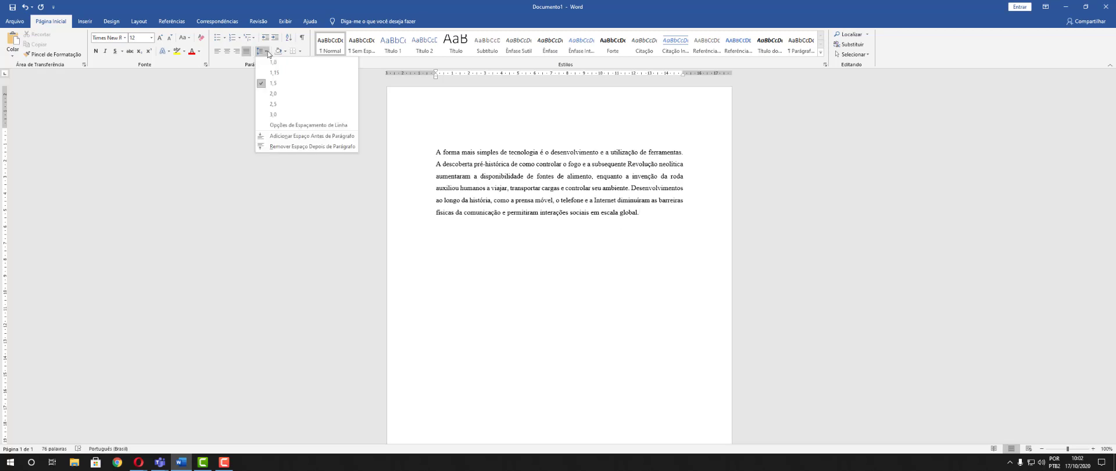
click(266, 51)
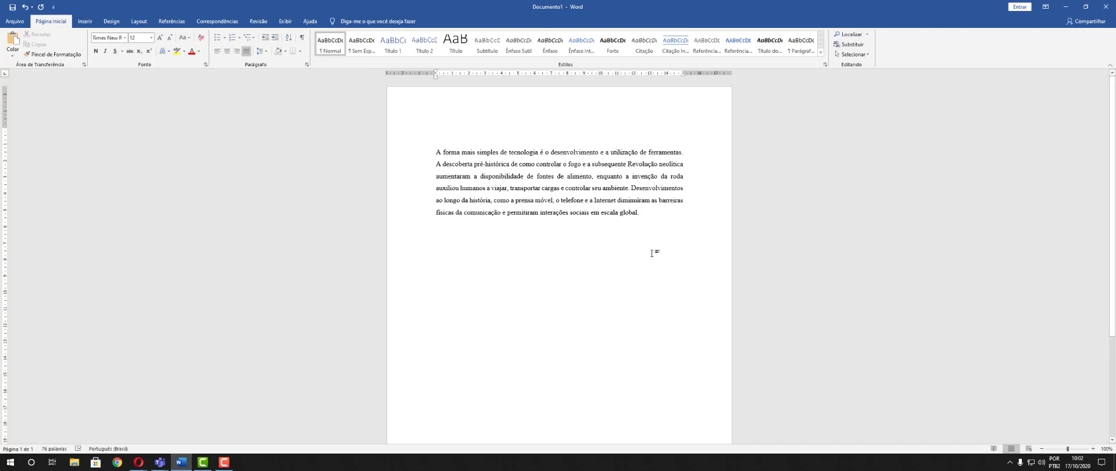
Apply yellow shading from the standard colours to the whole technology paragraph.
drag(652, 244, 431, 150)
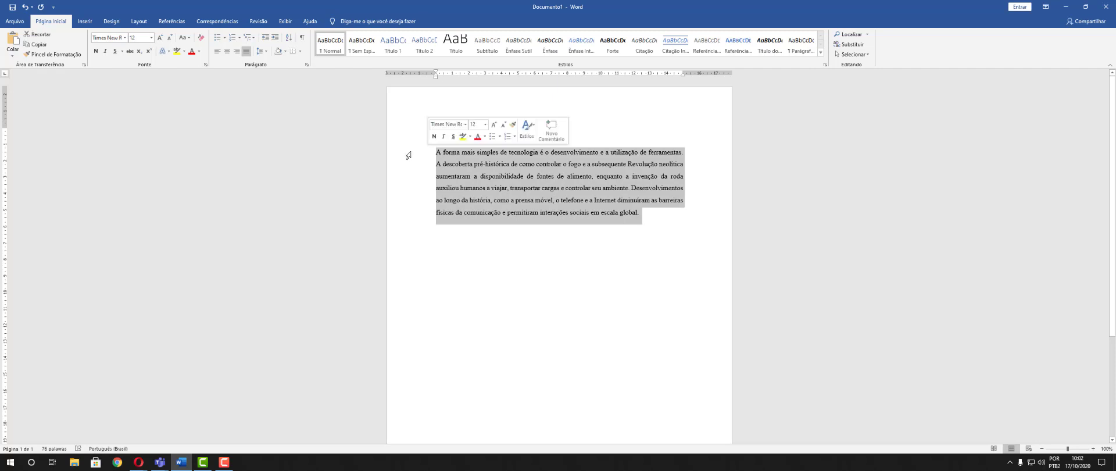
click(285, 52)
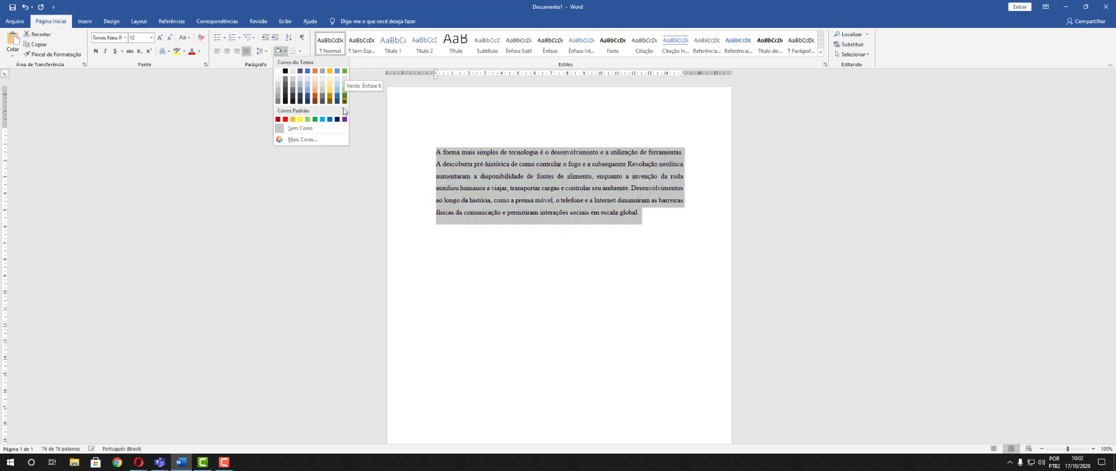
click(298, 120)
click(600, 299)
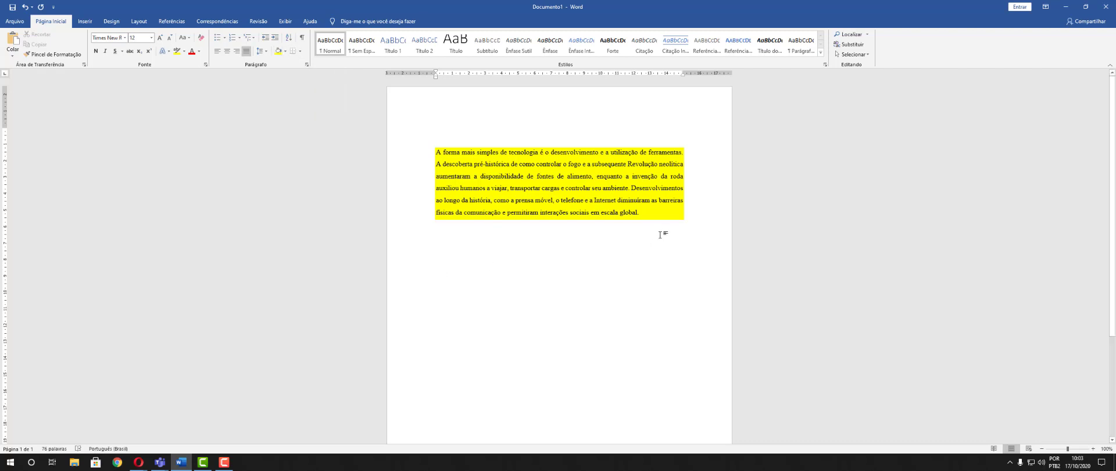
Remove the yellow shading from the technology paragraph by setting it to Sem Cores.
drag(660, 230, 426, 128)
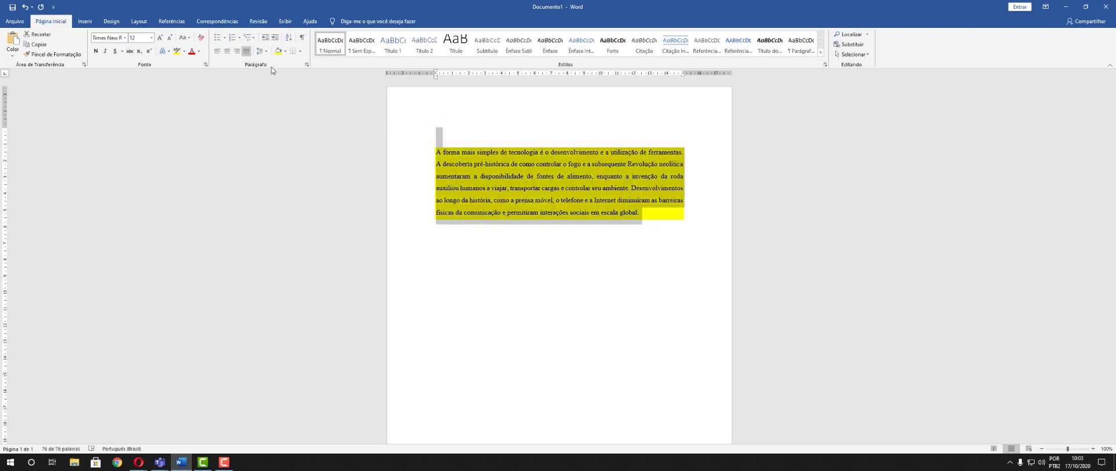
click(286, 51)
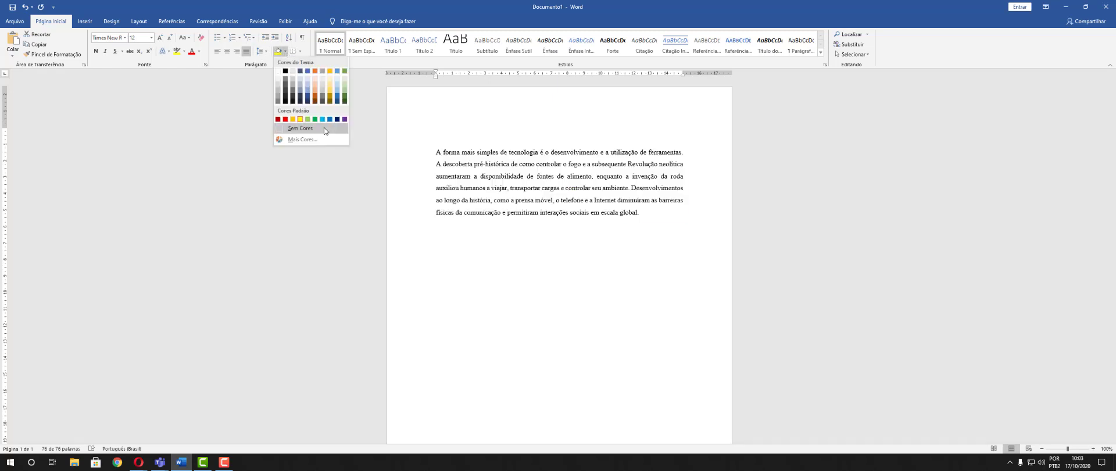
click(293, 130)
click(583, 279)
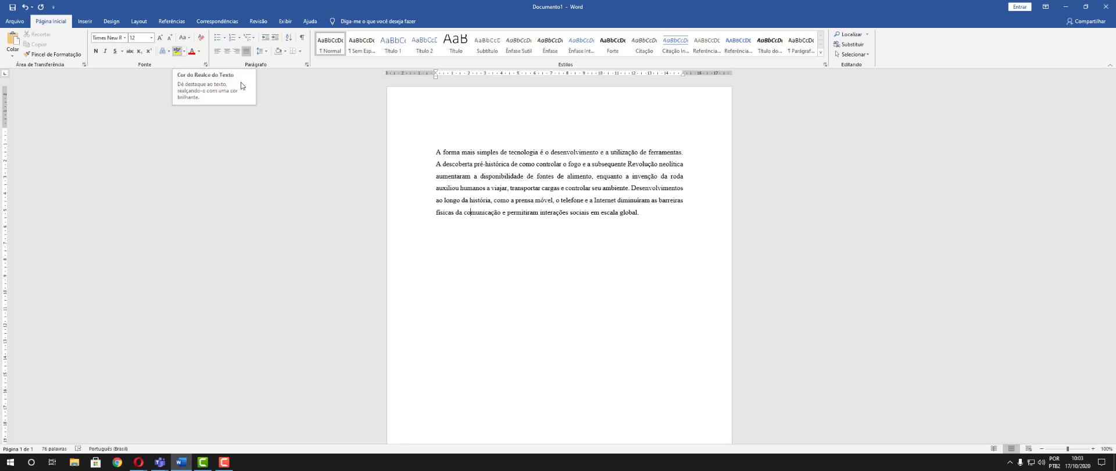
Demonstrate the yellow text highlight colour on the whole text and remove it with Sem Cores.
key(ctrl+a)
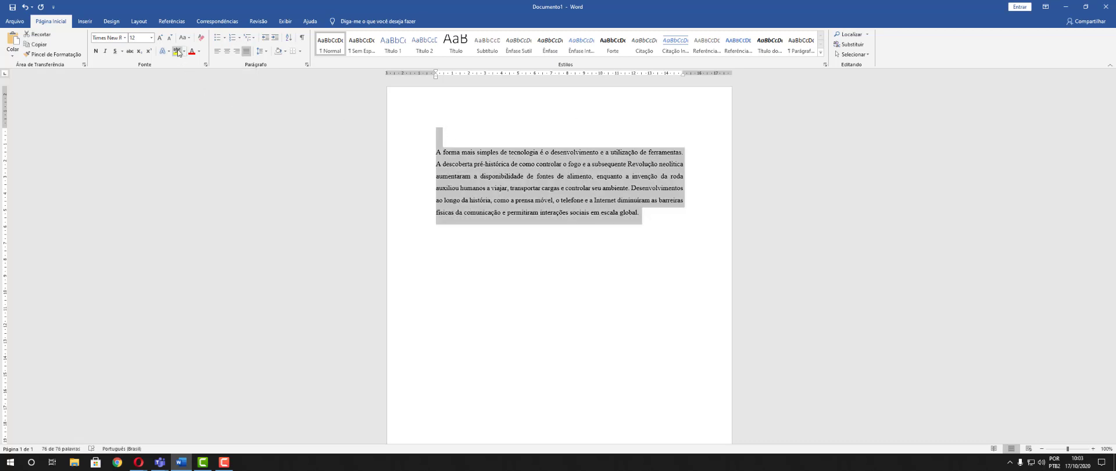
click(176, 52)
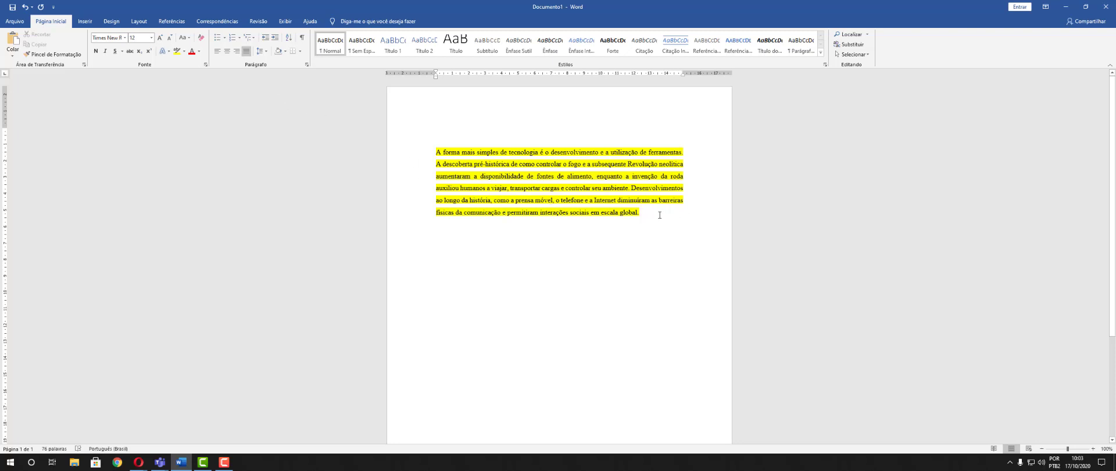
drag(659, 215, 419, 149)
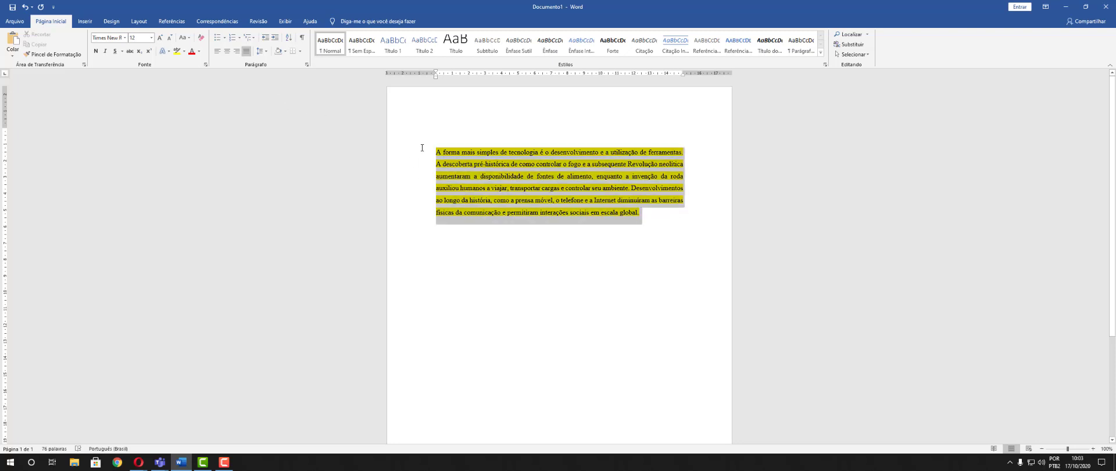
click(184, 52)
click(203, 102)
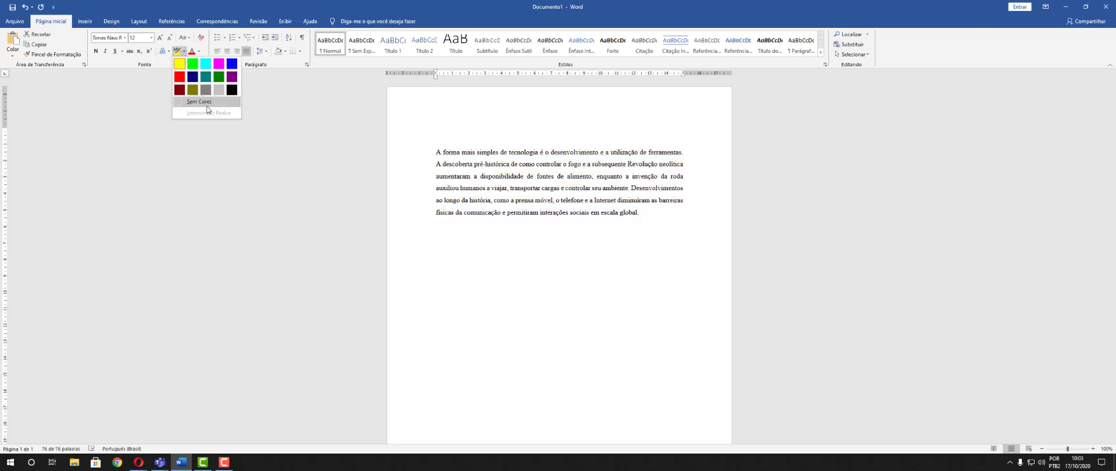
click(629, 226)
Shade the whole technology paragraph yellow again to contrast paragraph shading with text highlighting.
triple_click(662, 216)
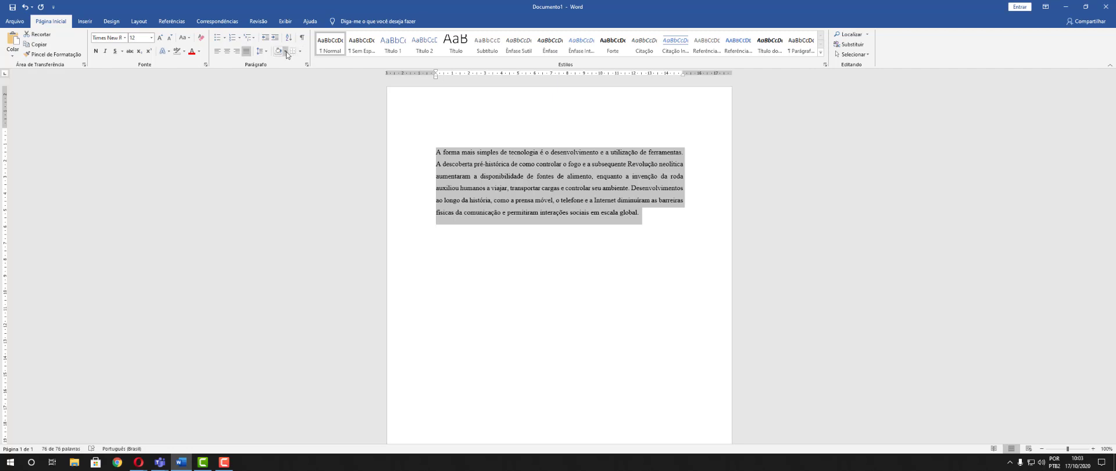
click(286, 55)
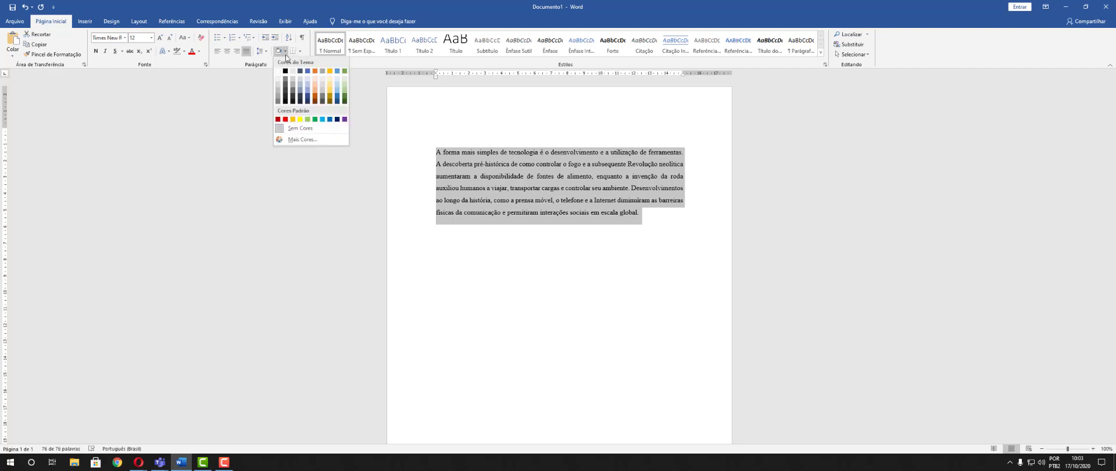
click(301, 120)
click(617, 309)
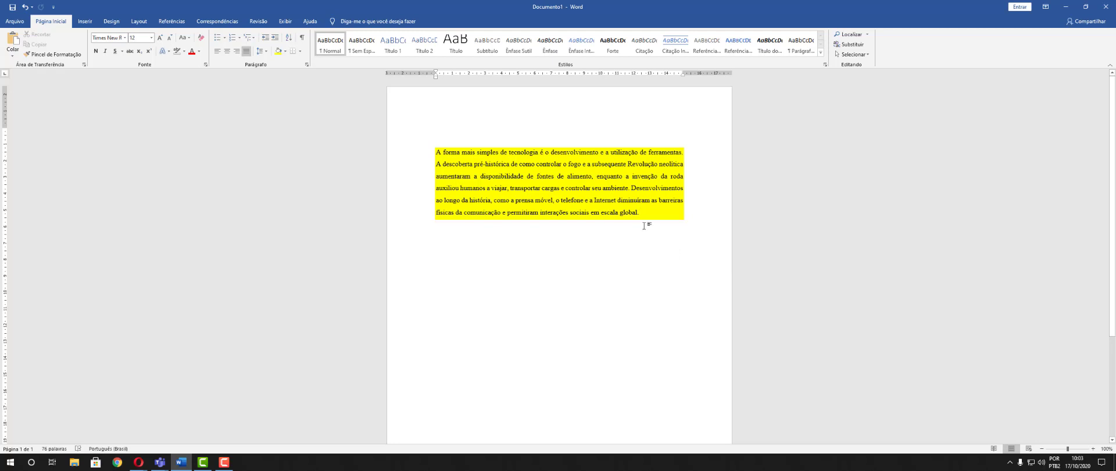
Remove the yellow shading from the whole technology paragraph by setting the shading to Sem Cores again.
drag(641, 214, 278, 57)
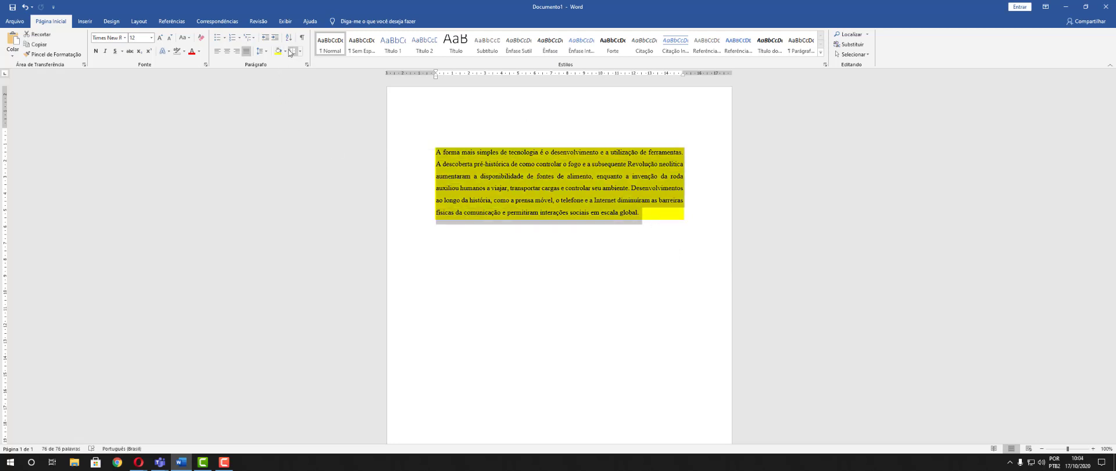
click(284, 52)
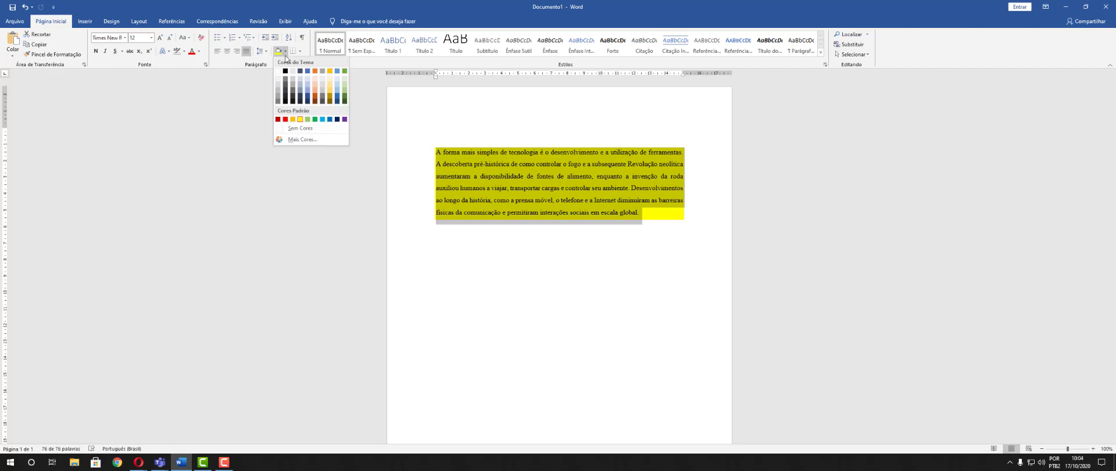
click(332, 128)
click(608, 263)
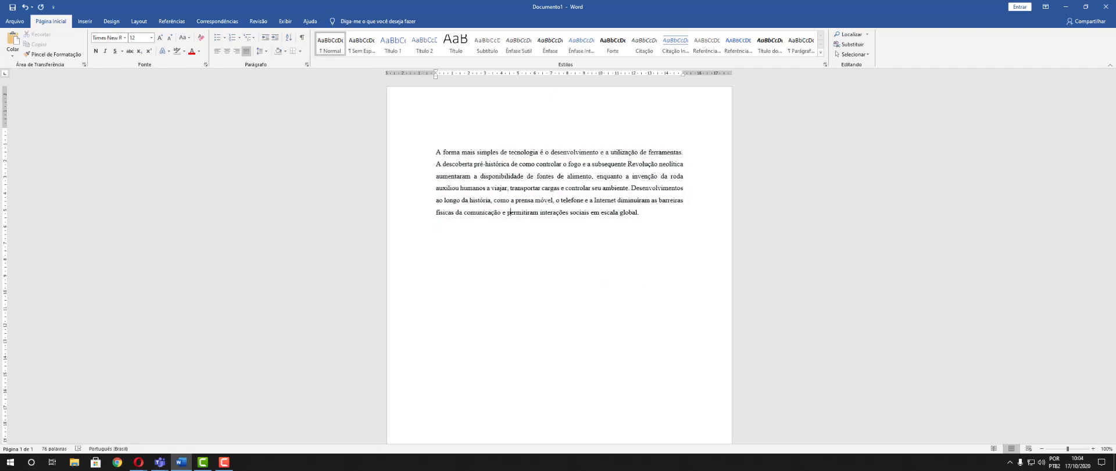
key(alt+Tab)
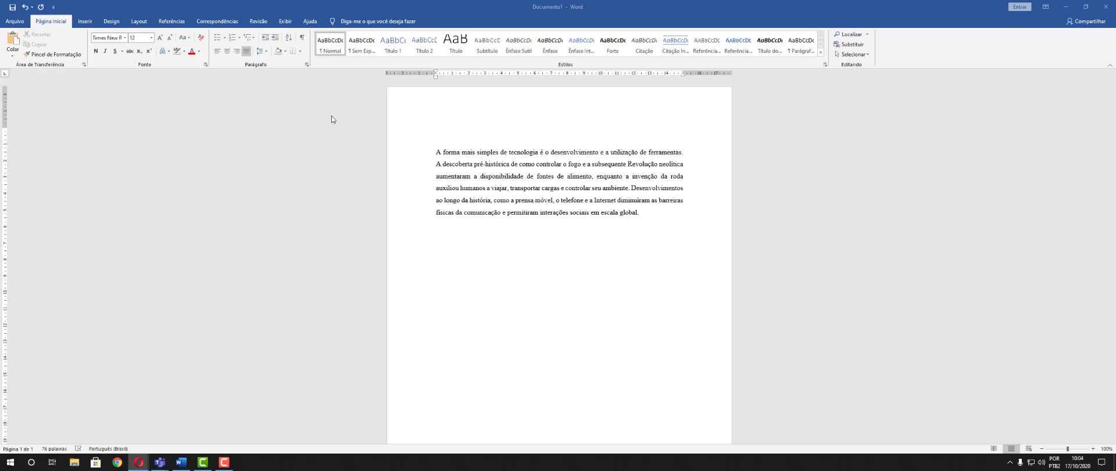
click(300, 51)
click(300, 52)
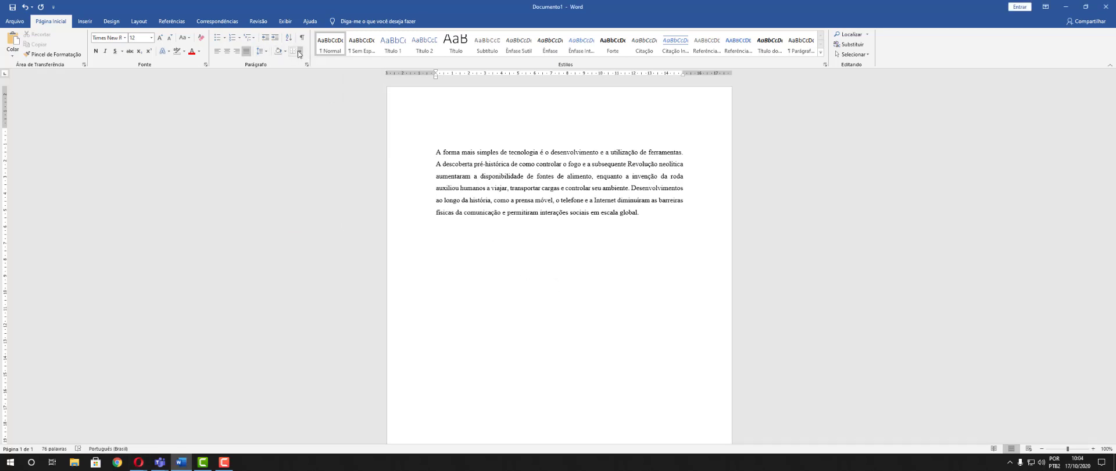
click(301, 52)
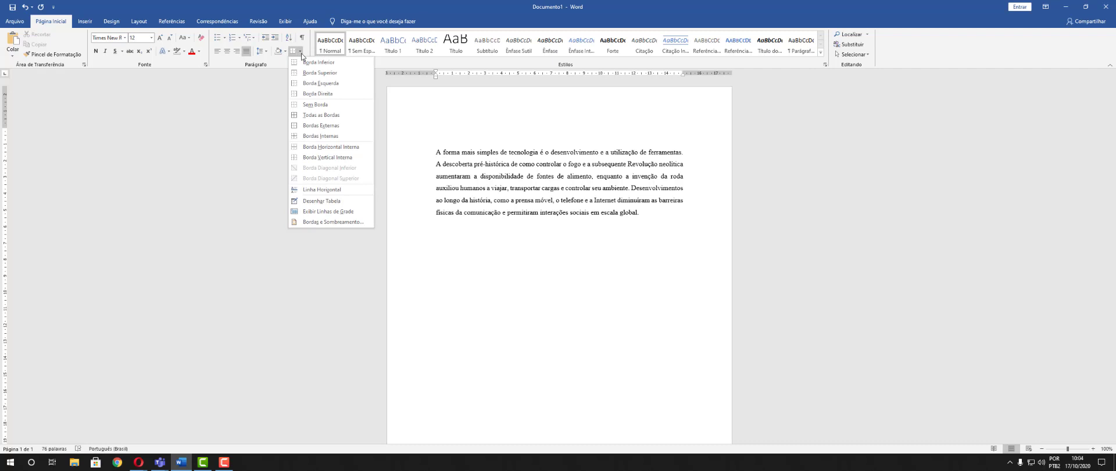
click(685, 260)
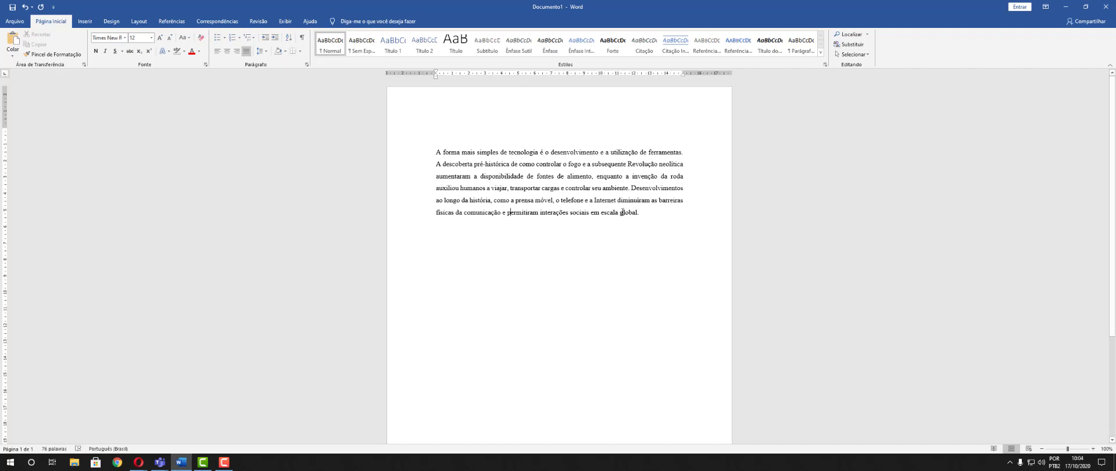
Demonstrate outside borders (Bordas Externas) around the technology paragraph, and turn them off again.
drag(622, 212, 391, 150)
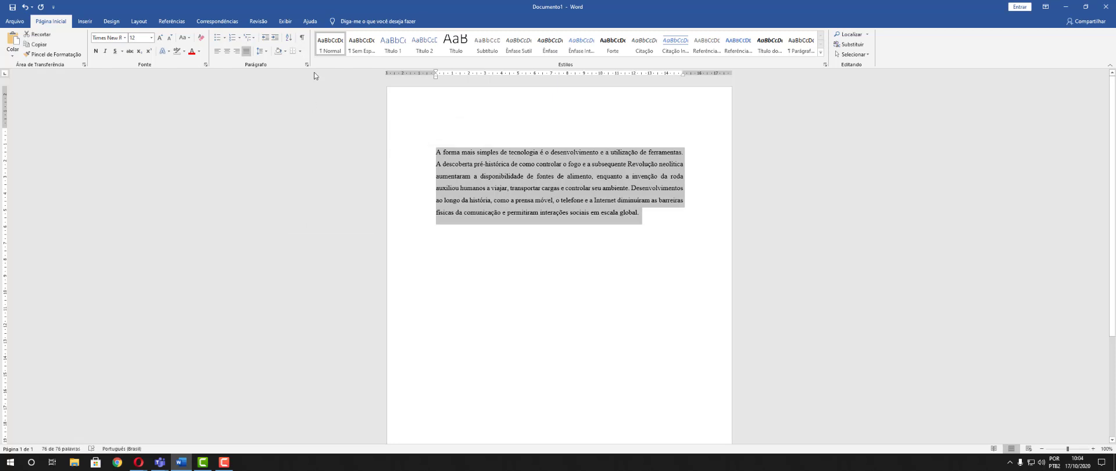
click(301, 51)
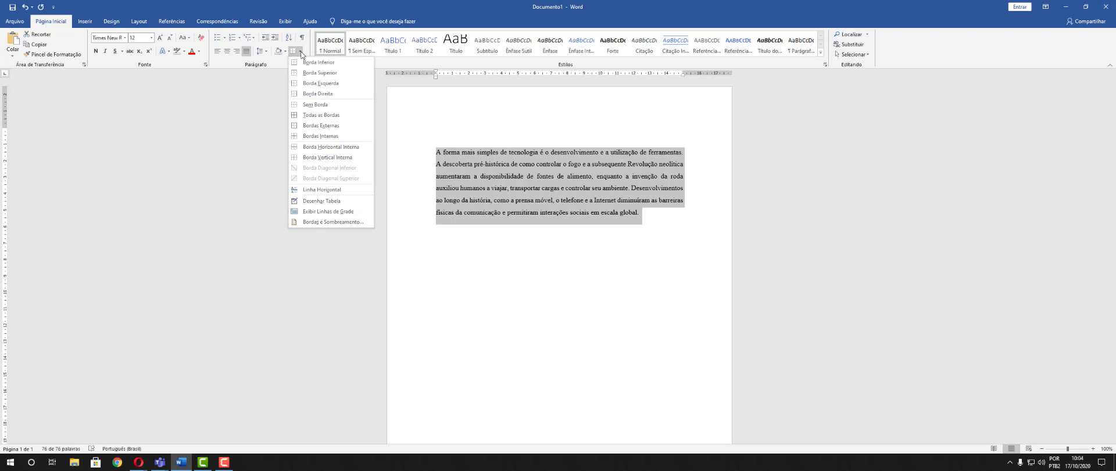
click(337, 126)
click(660, 274)
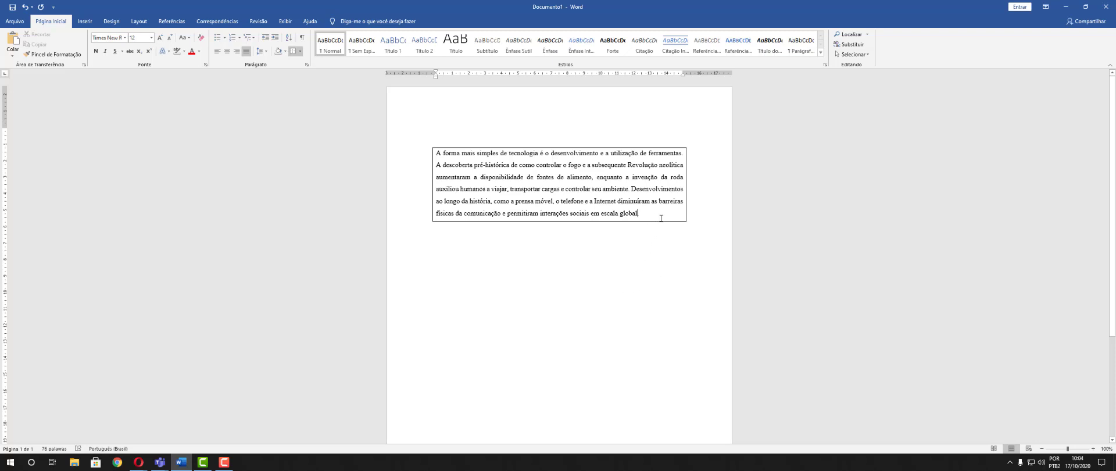
drag(661, 218, 433, 152)
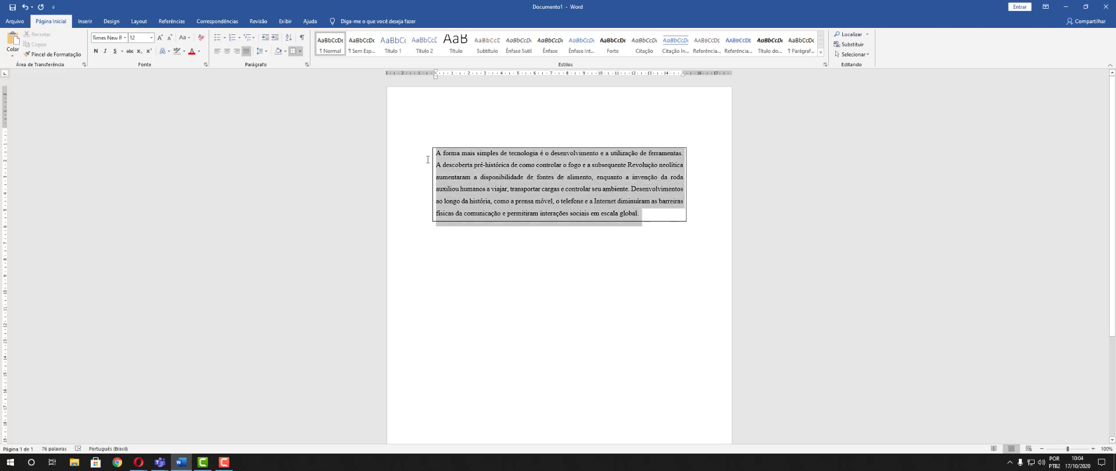
click(300, 52)
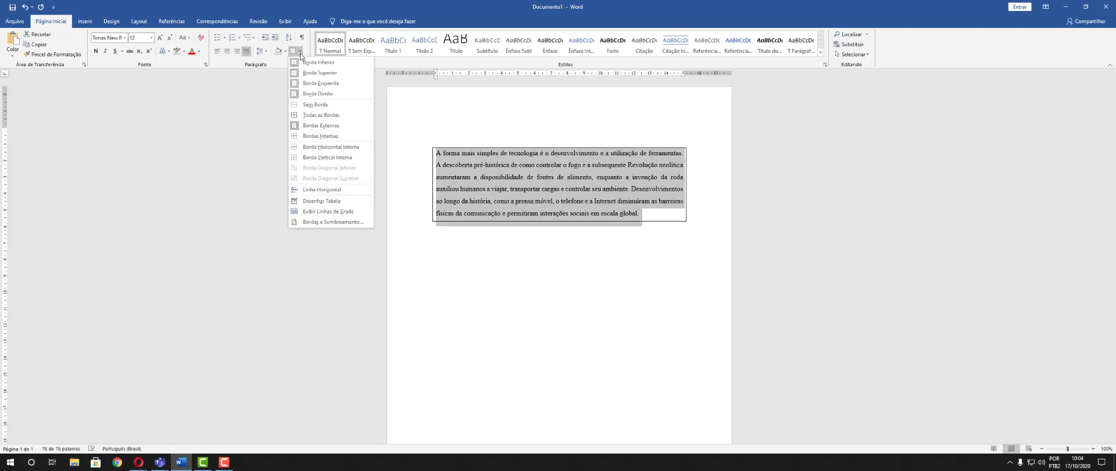
click(326, 125)
click(471, 336)
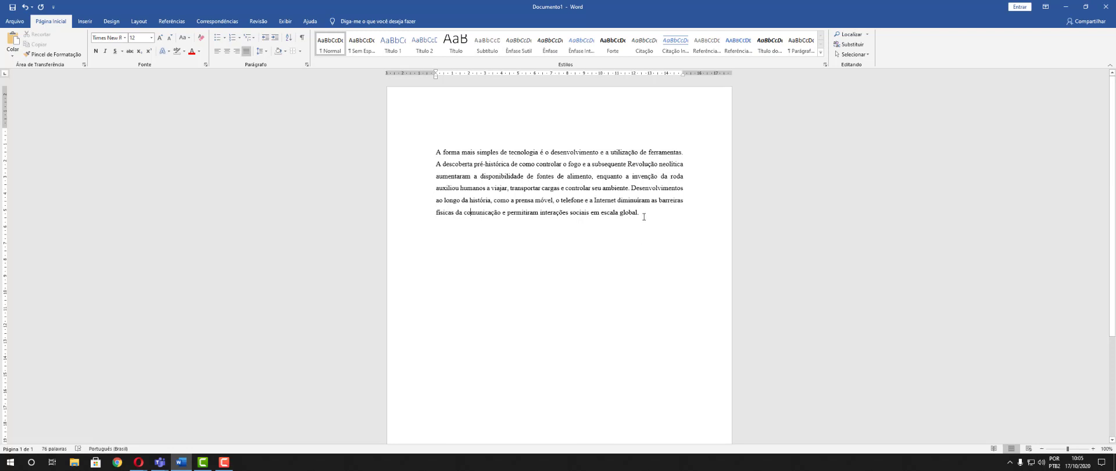
Demonstrate a left border (Borda Esquerda) on the technology paragraph and clear it with Sem Borda.
drag(645, 218, 428, 150)
click(551, 284)
drag(644, 223, 386, 155)
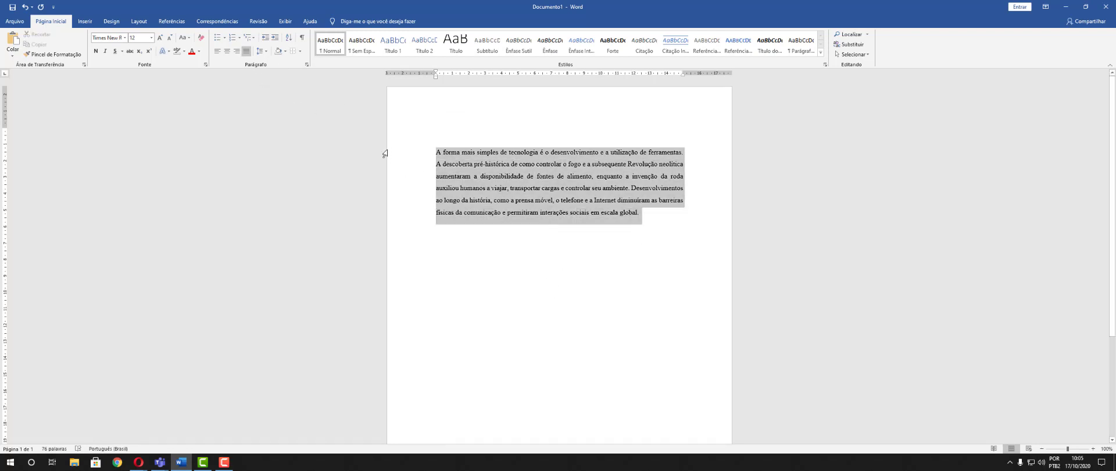
click(300, 52)
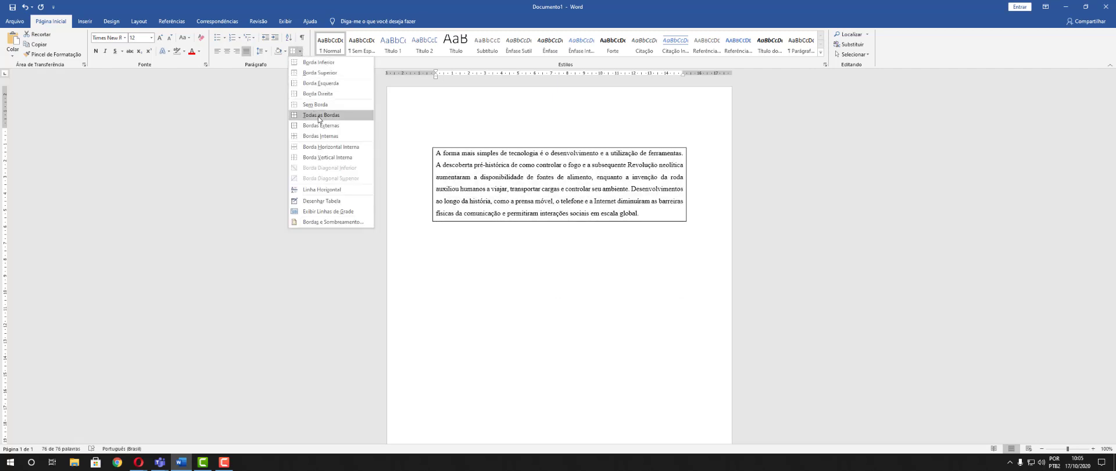
click(326, 84)
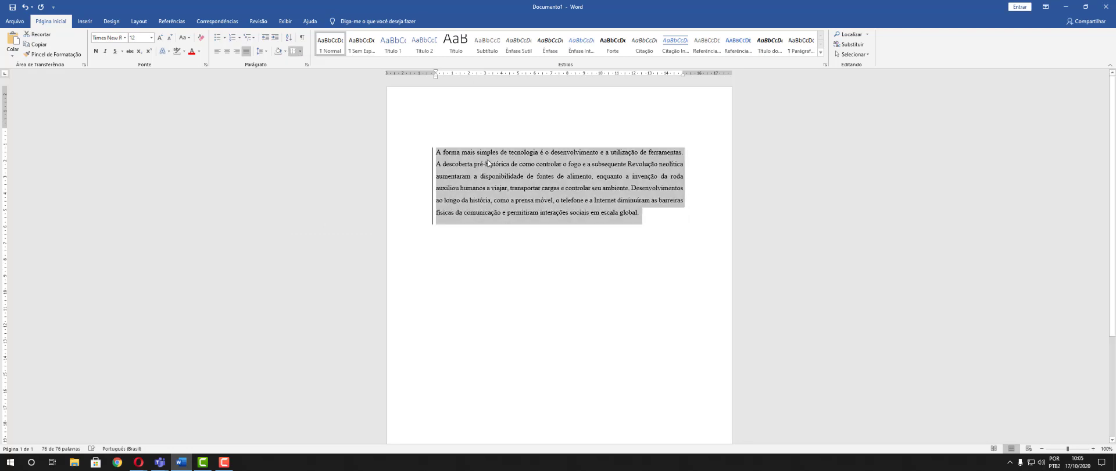
click(473, 292)
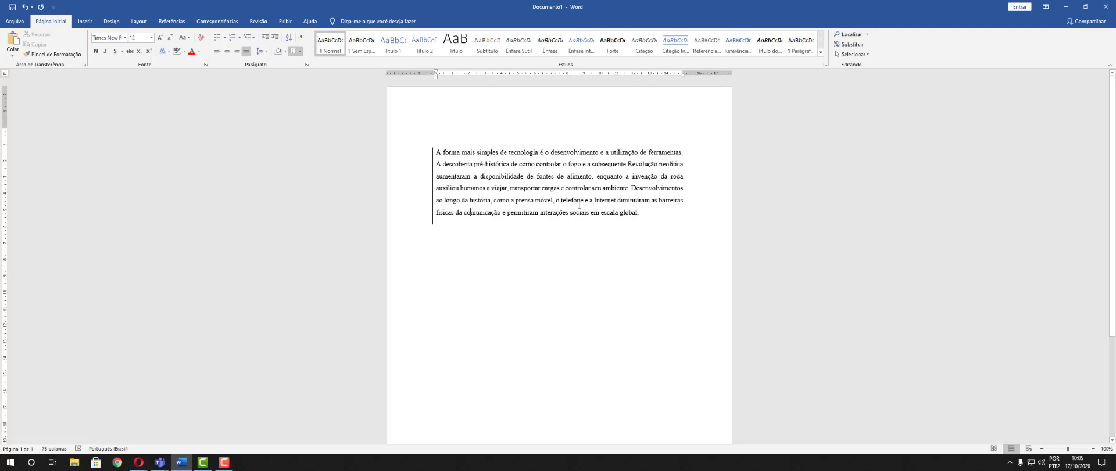
drag(676, 225, 437, 132)
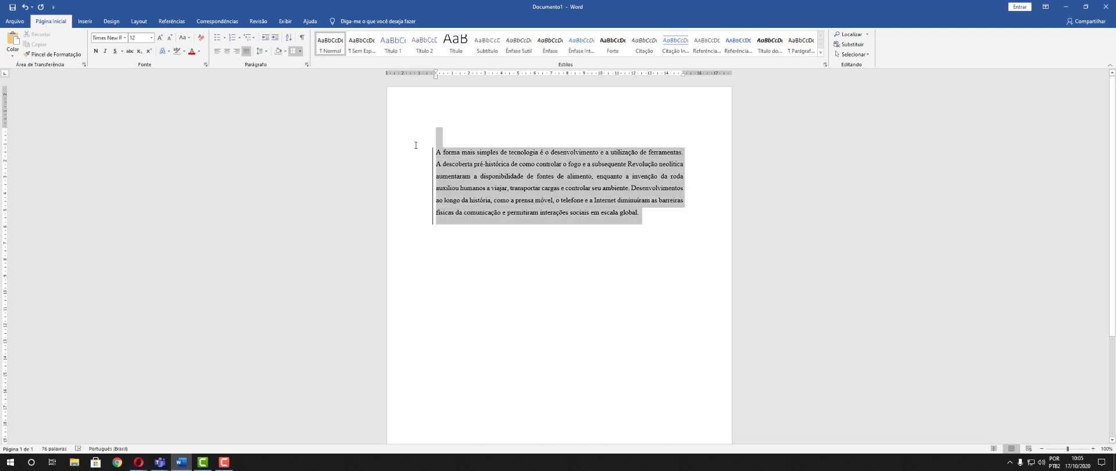
click(298, 53)
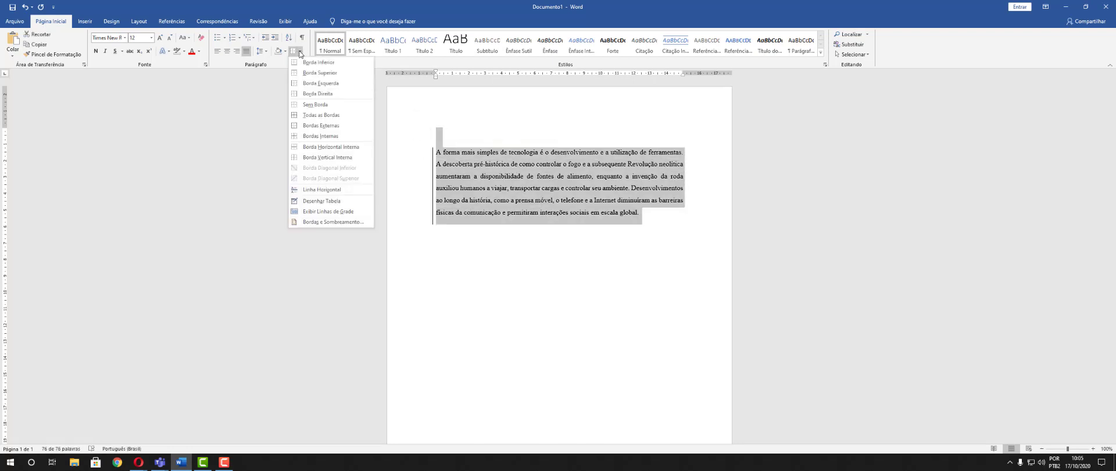
click(331, 105)
click(655, 248)
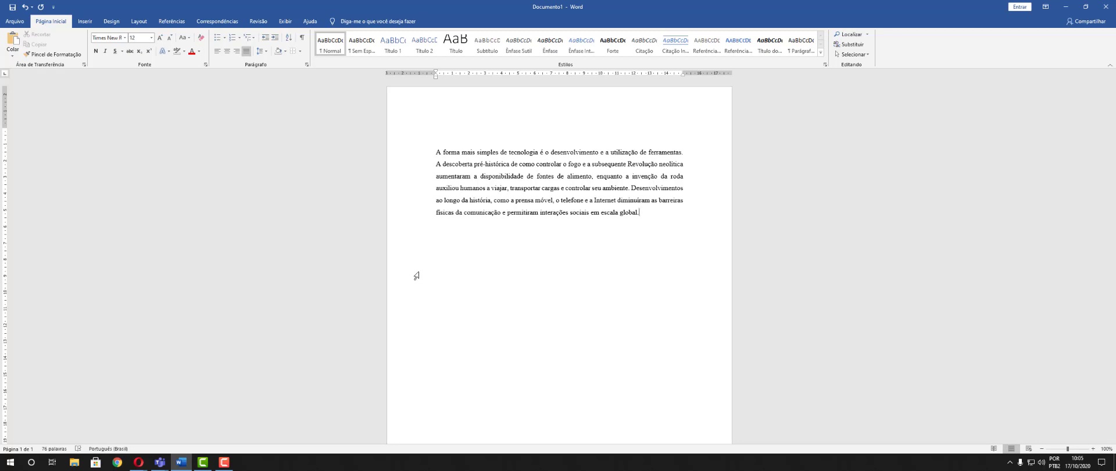
Demonstrate Todas as Bordas on the technology paragraph and clear the borders with Sem Borda.
drag(665, 234, 395, 156)
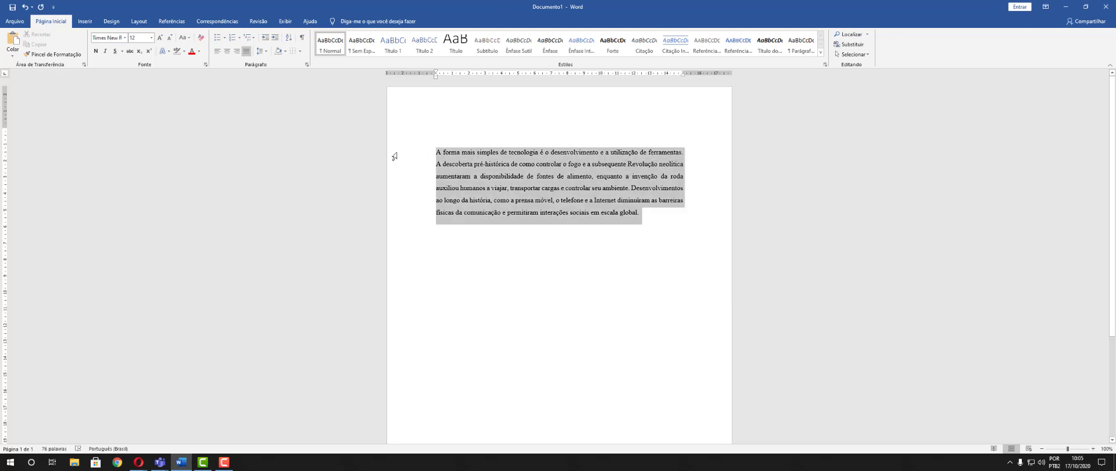
click(298, 52)
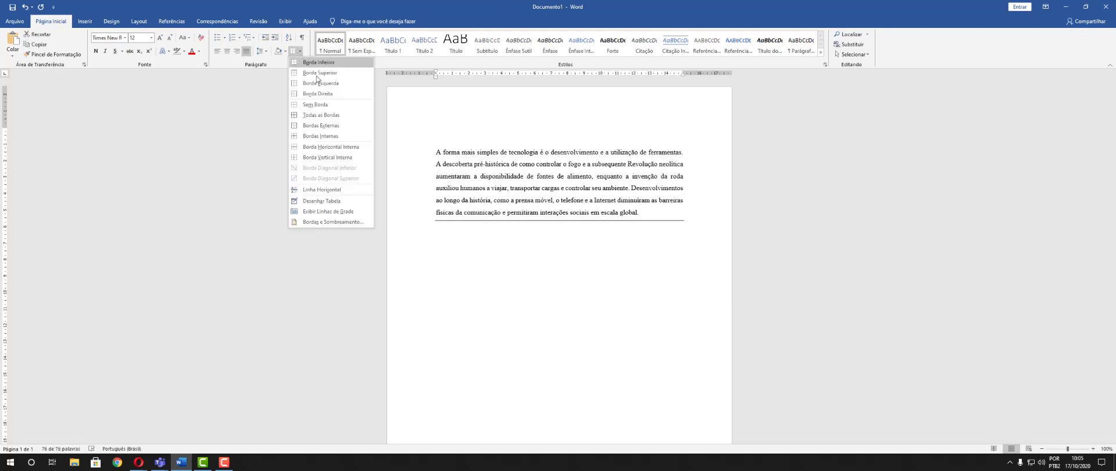
click(334, 116)
click(618, 279)
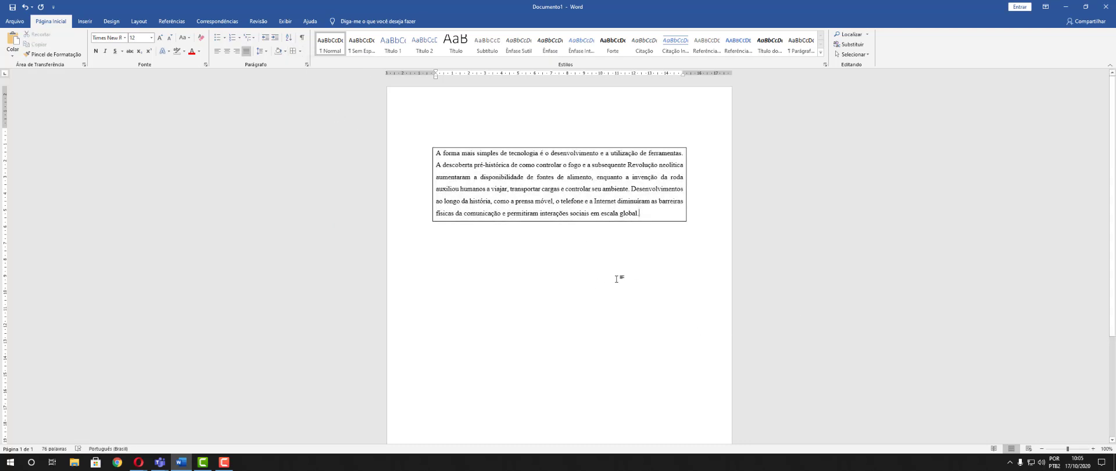
drag(665, 224, 439, 130)
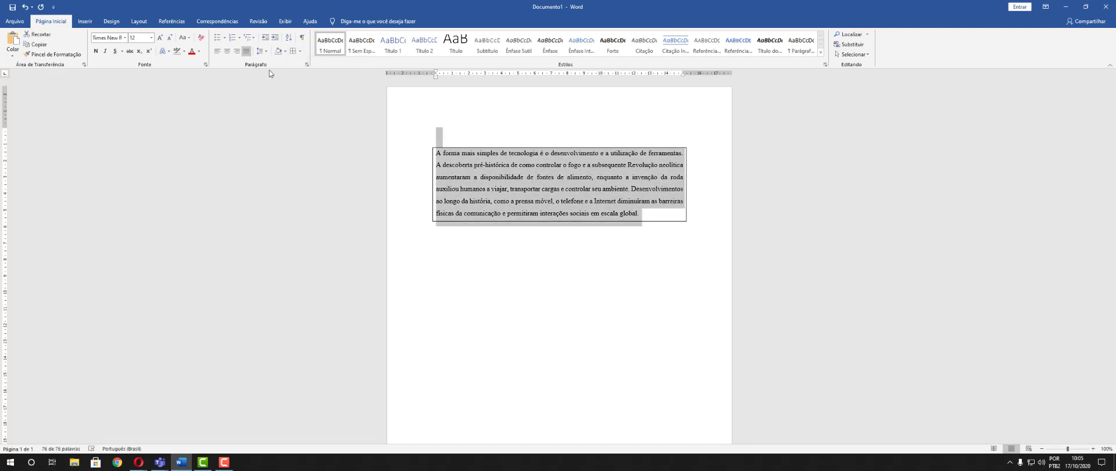
click(300, 51)
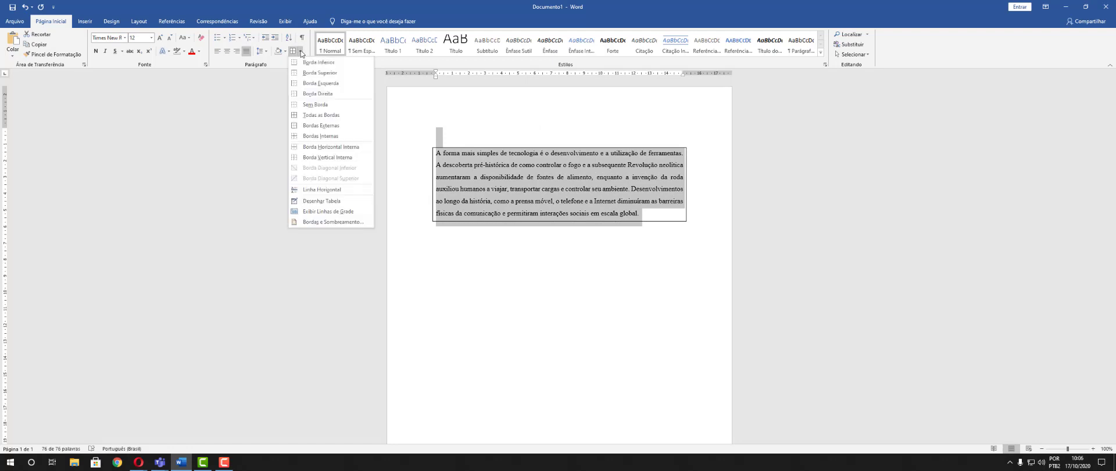
click(328, 106)
click(329, 106)
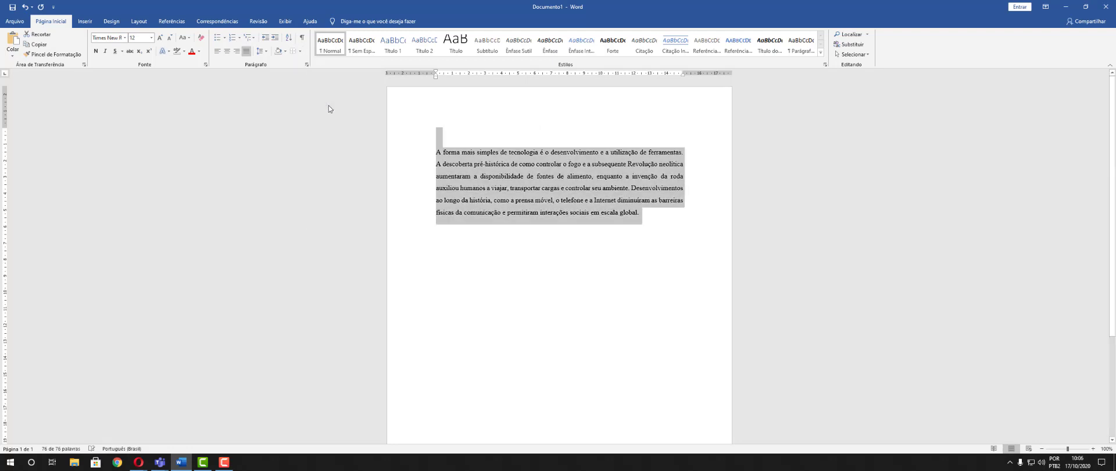
click(597, 323)
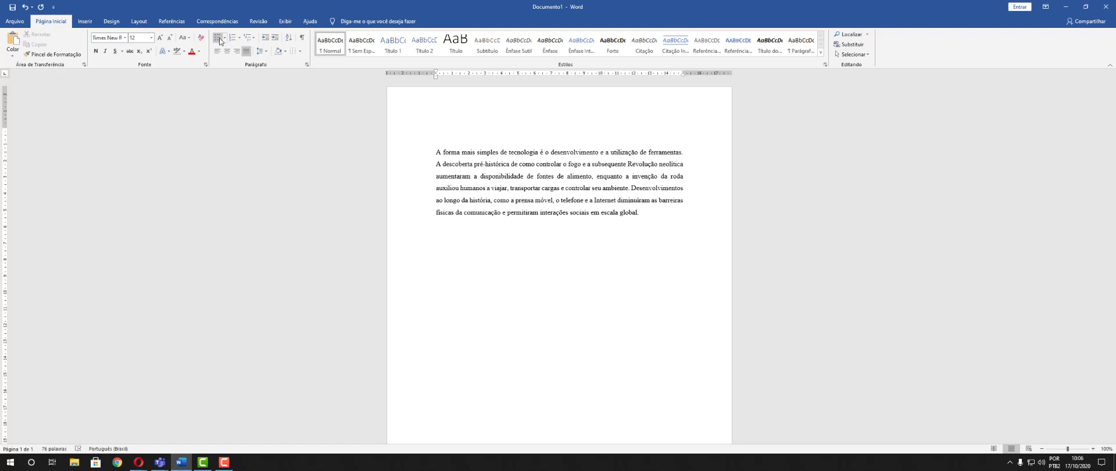
Write three separate lines below the technology paragraph: Item 1, Item 2 and Item 3.
click(669, 218)
key(Return)
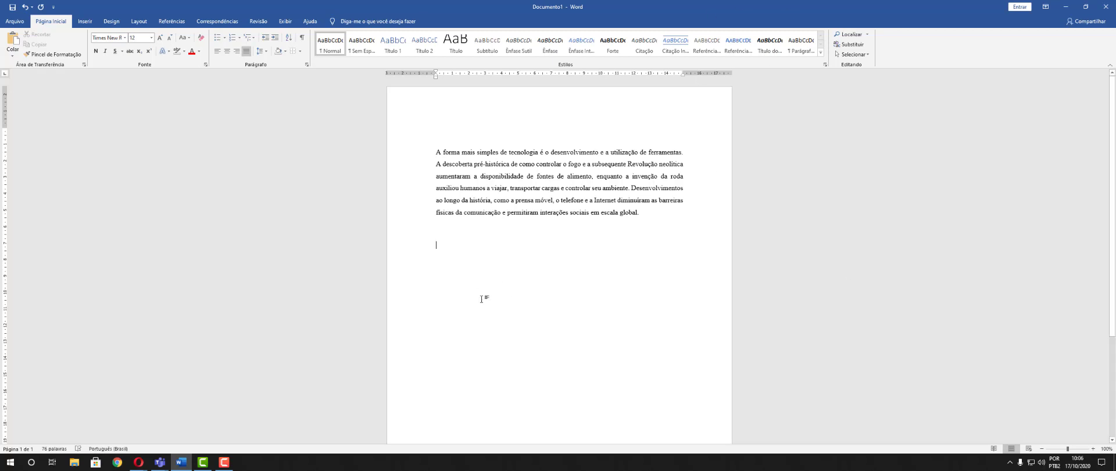
text(it)
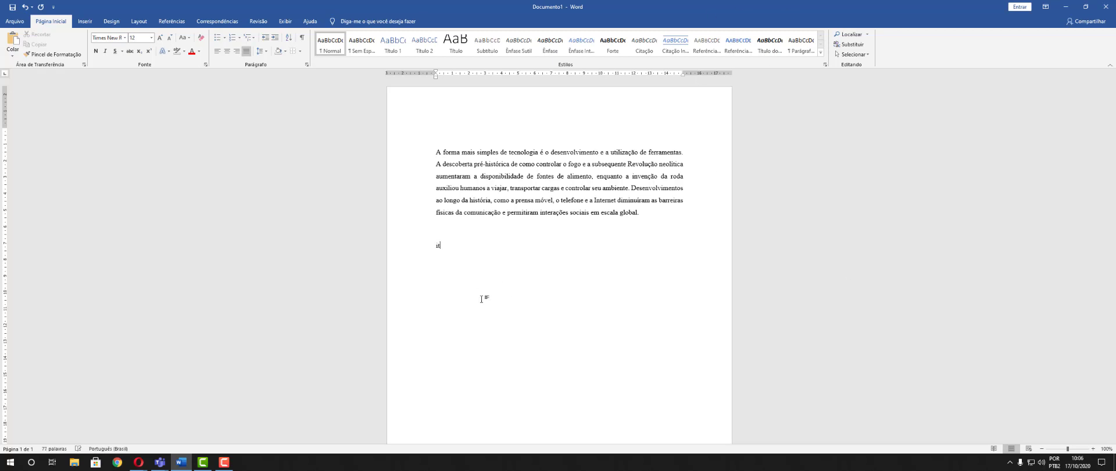
text(em 1)
text(tem 2)
text(em 3)
Format the lines Item 1 to Item 3 as a bulleted list with the default round bullet.
drag(456, 279, 437, 244)
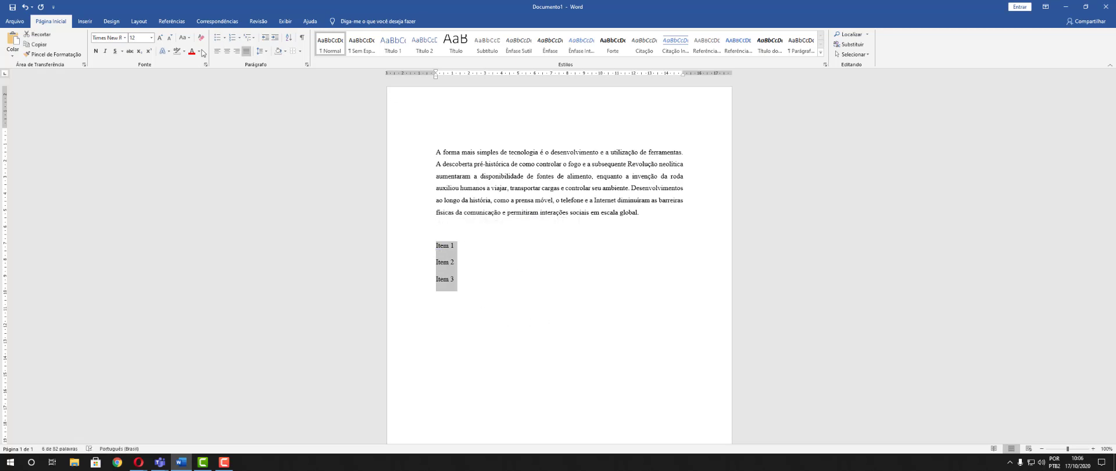
click(505, 295)
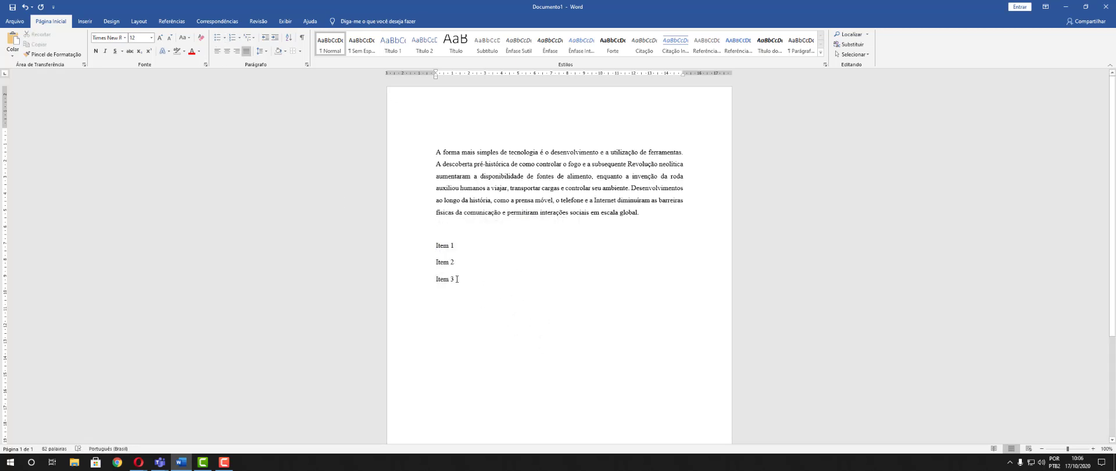
drag(456, 279, 436, 245)
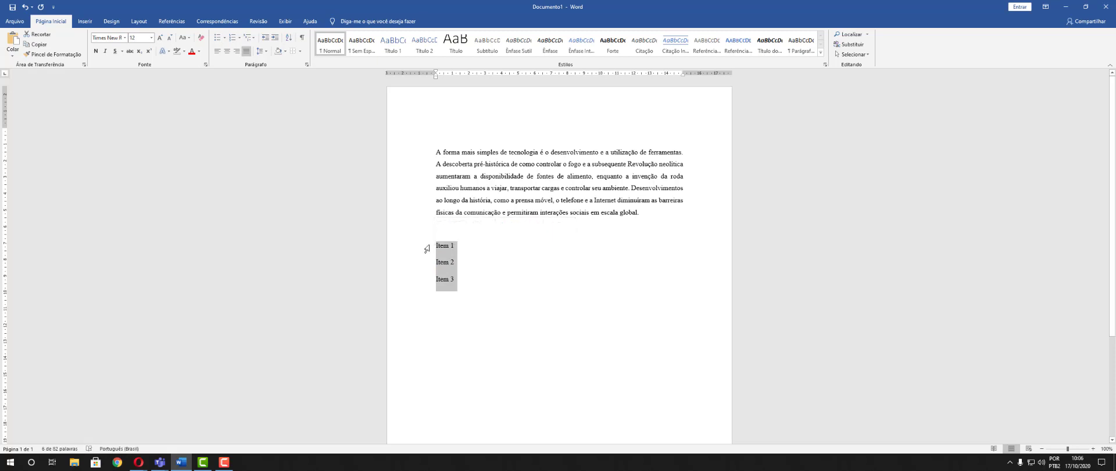
click(218, 38)
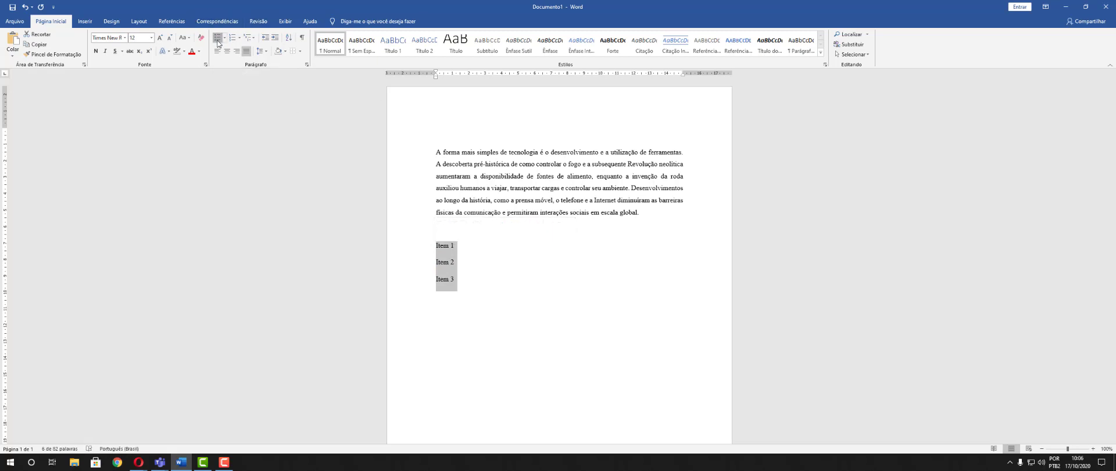
click(516, 271)
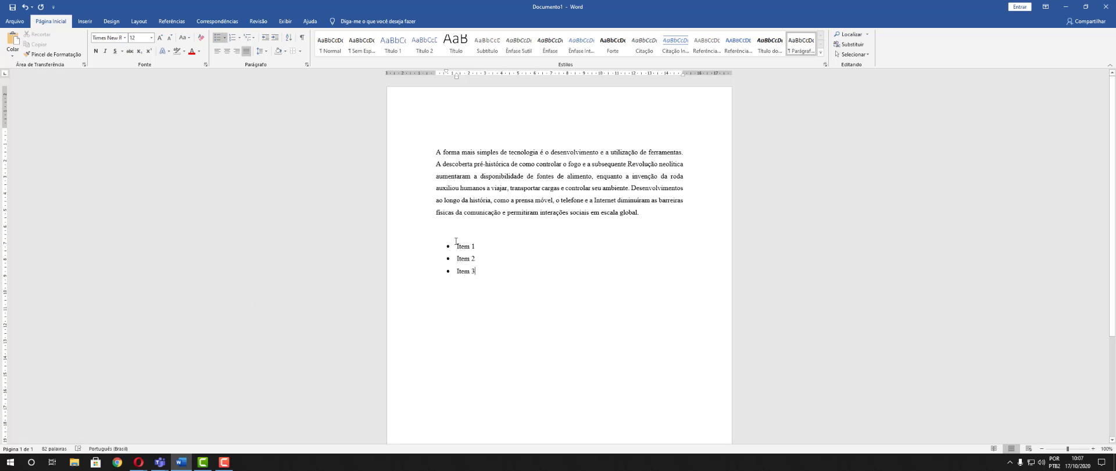
click(163, 462)
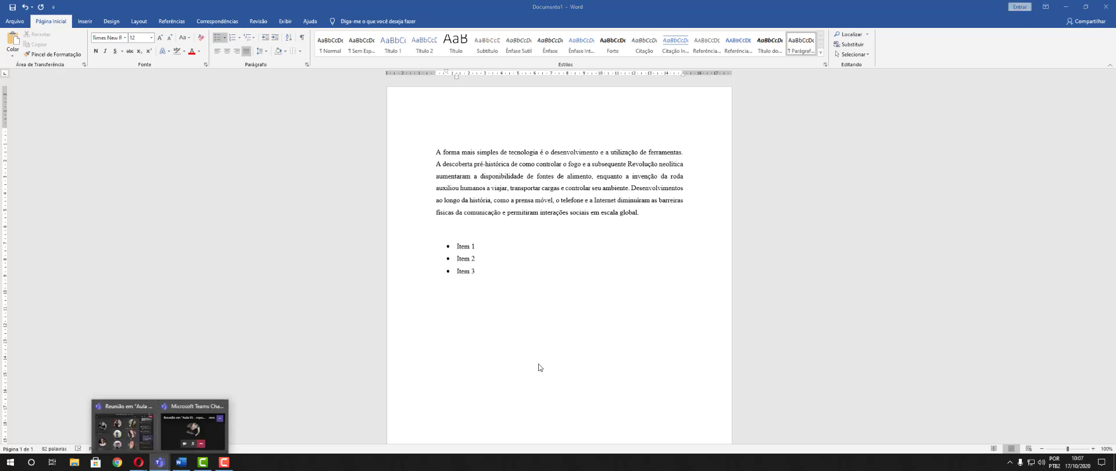
click(544, 348)
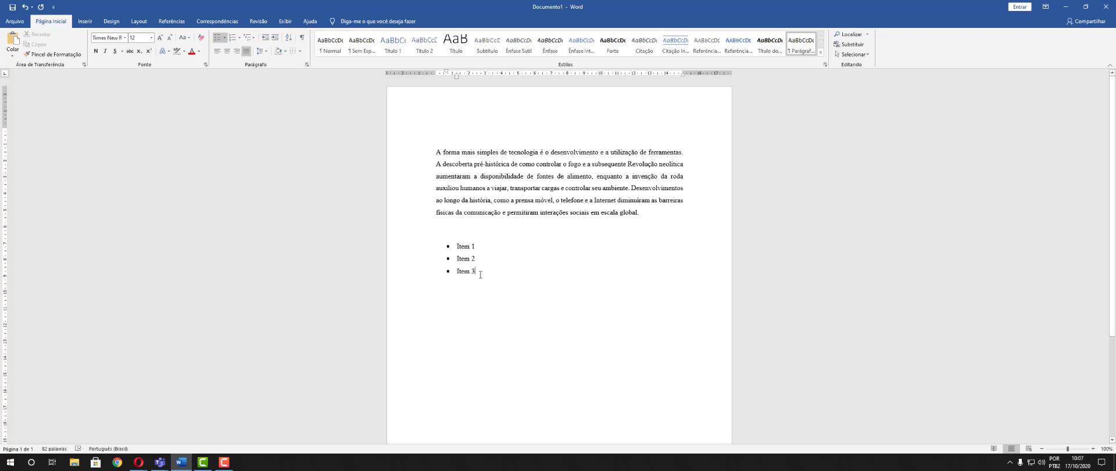
drag(480, 274, 437, 247)
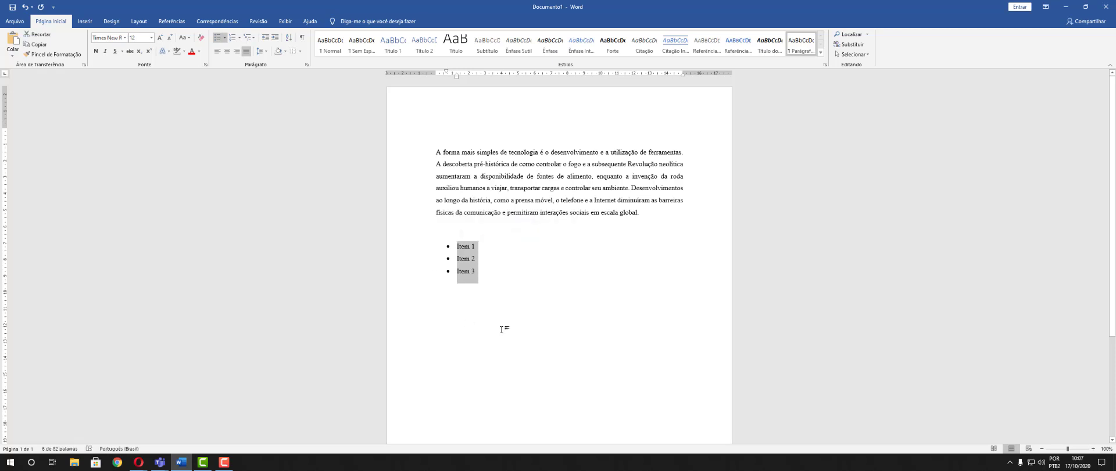
click(488, 298)
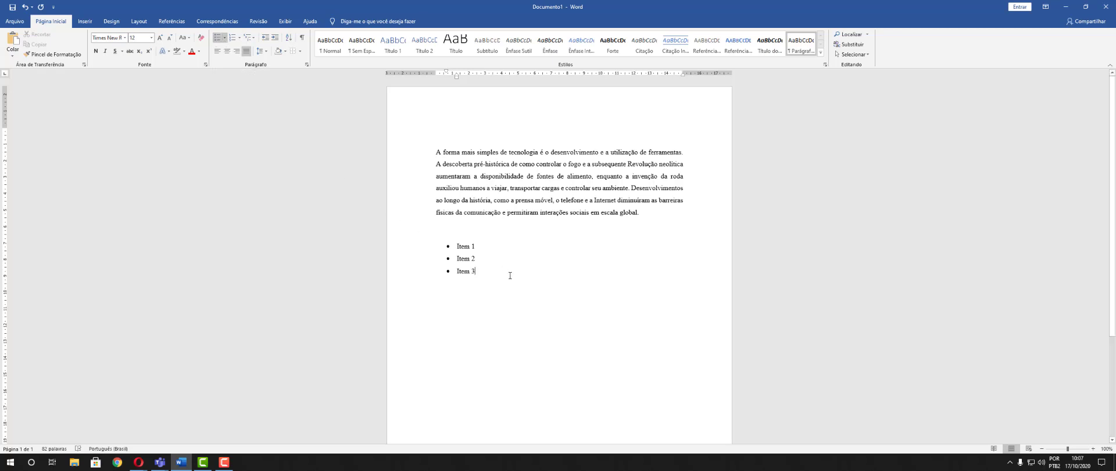
Change the bullets of the Item 1 to Item 3 list to check marks.
drag(484, 269, 446, 231)
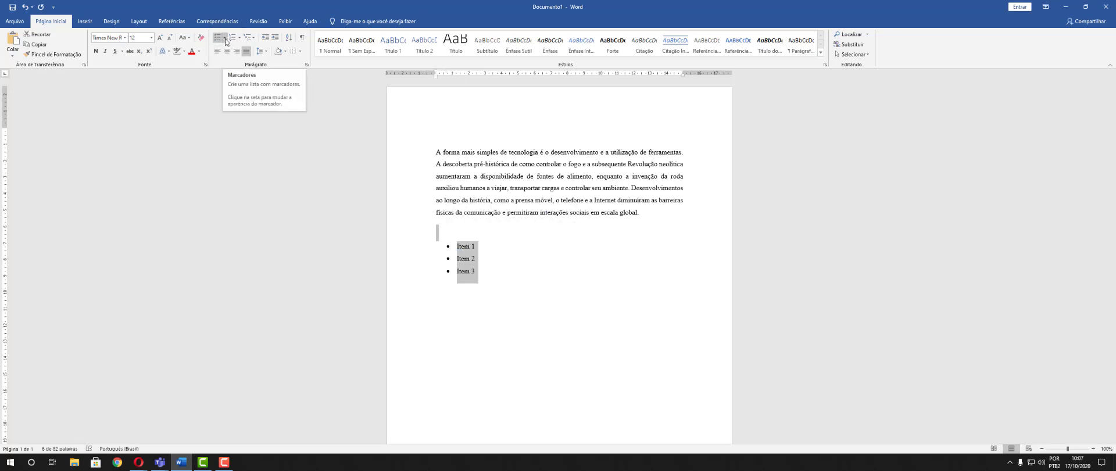
click(225, 37)
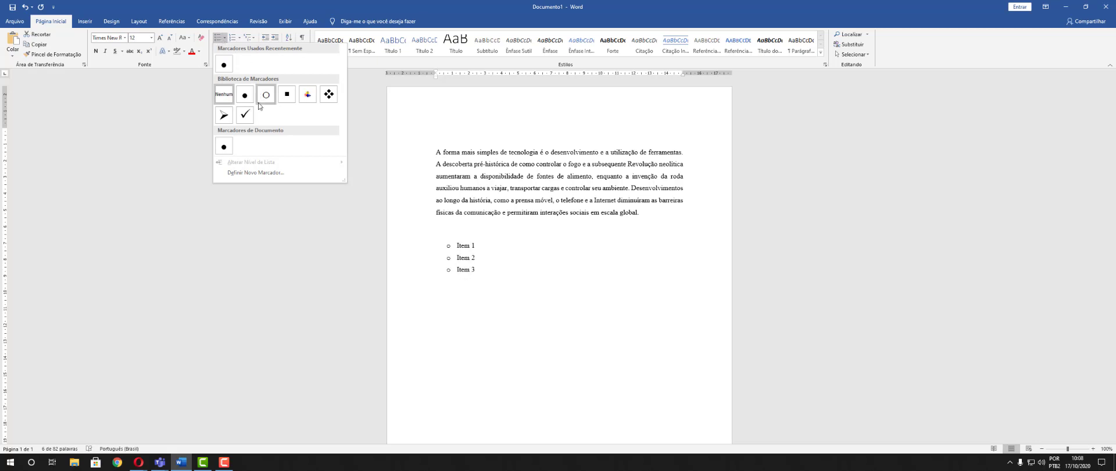
click(246, 116)
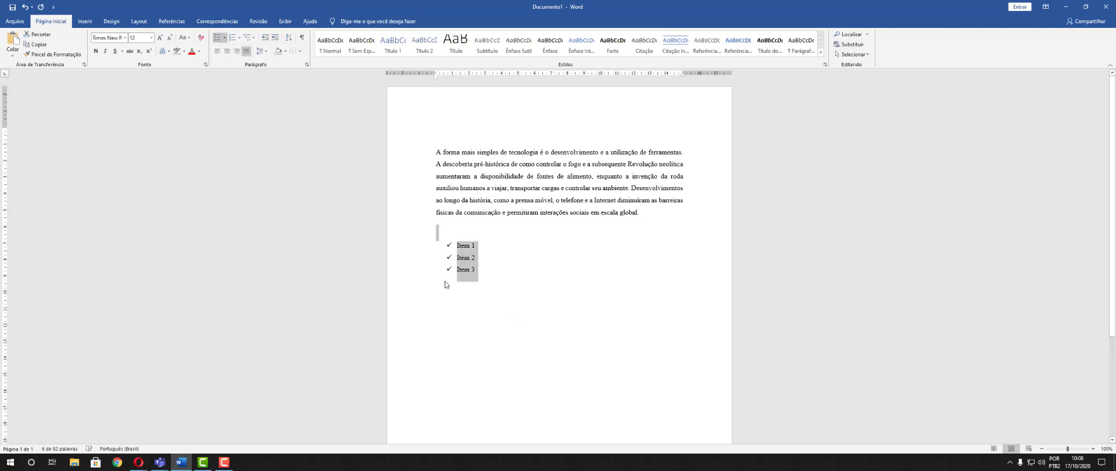
click(518, 316)
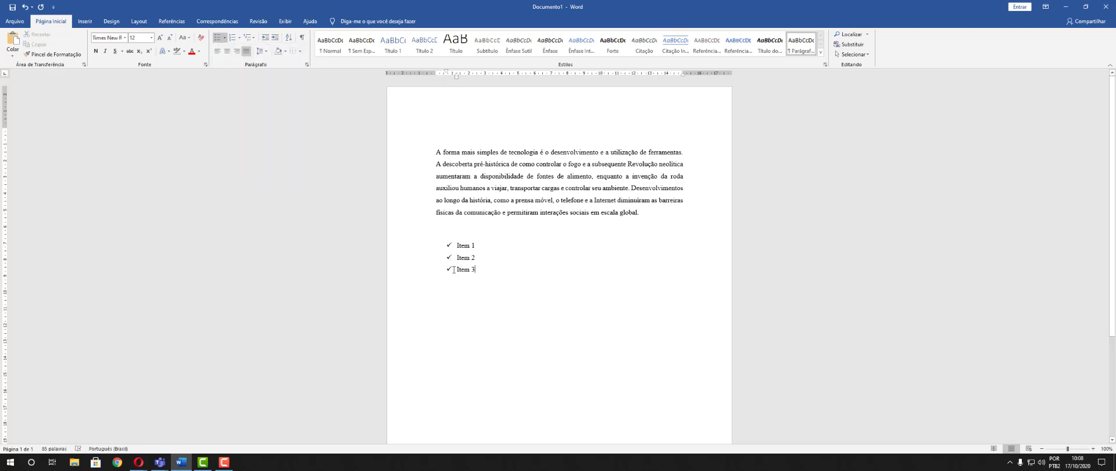
Change the bullets of the Item 1 to Item 3 list to hollow circles.
drag(475, 270, 457, 243)
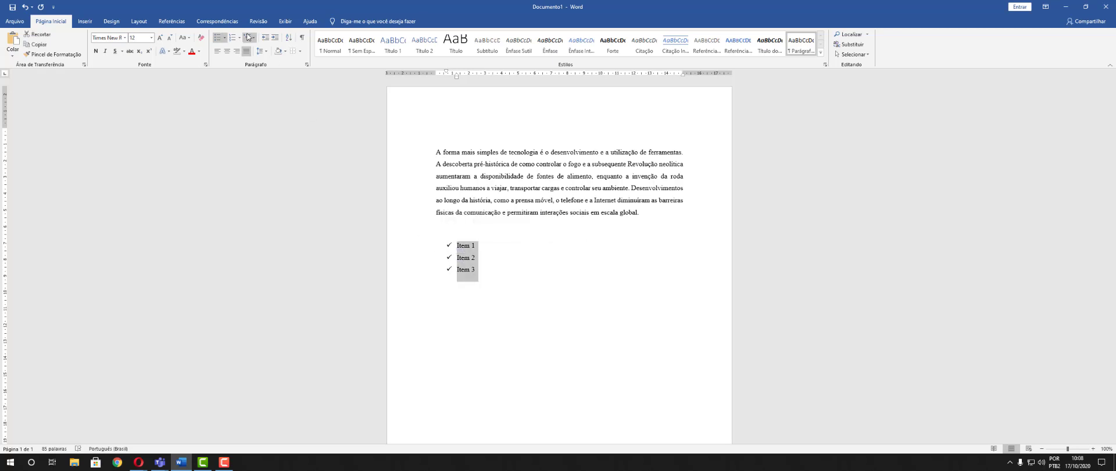
click(225, 38)
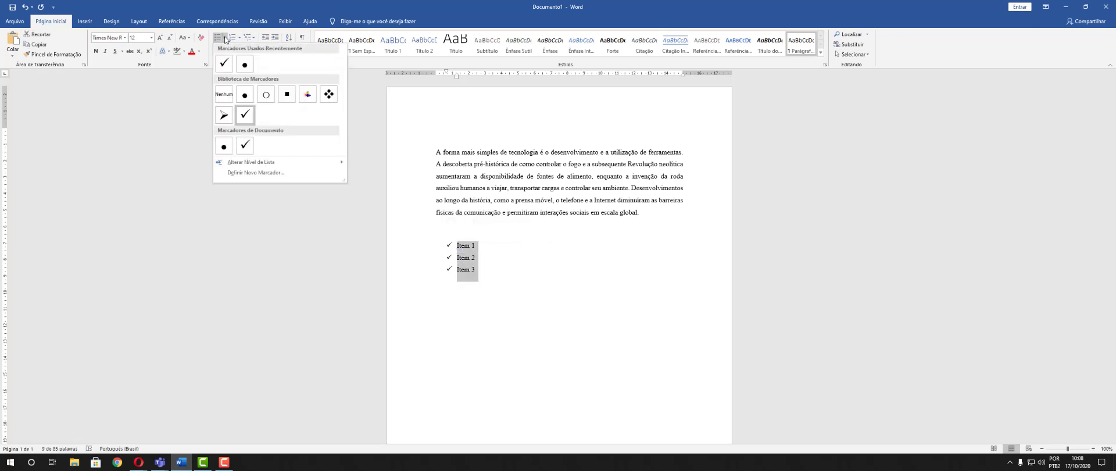
click(266, 94)
click(521, 289)
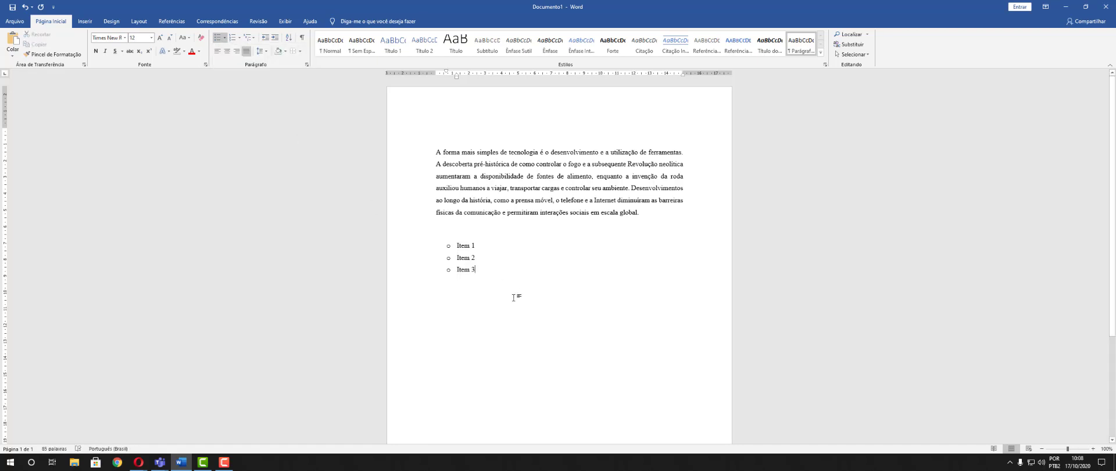
click(139, 462)
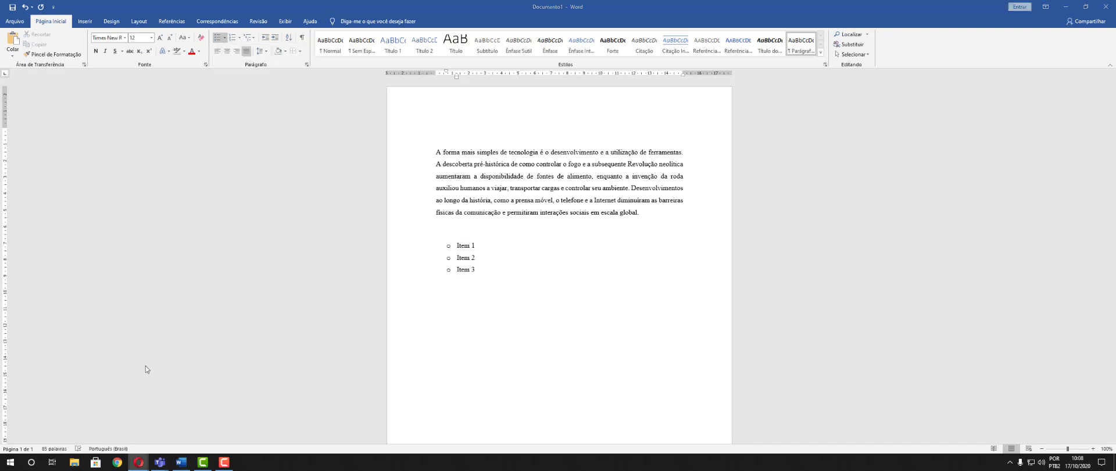
click(477, 271)
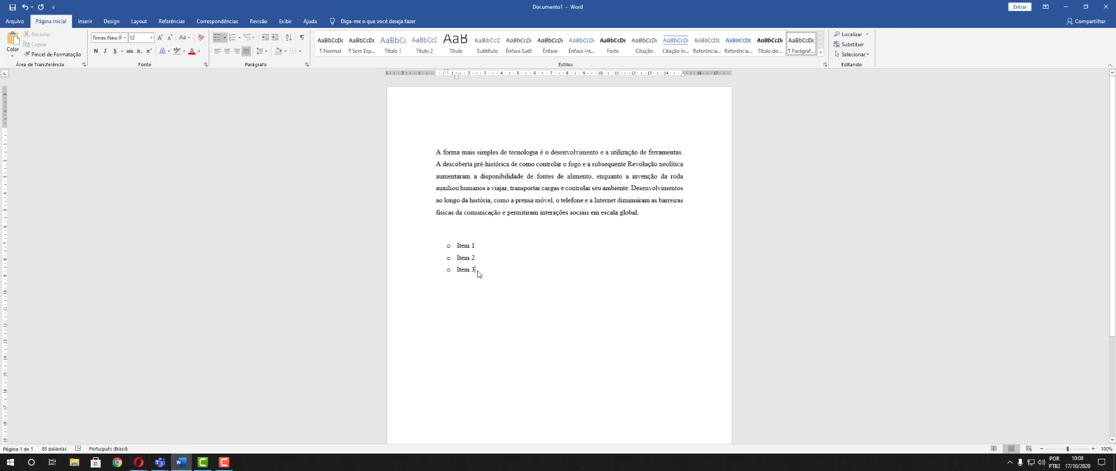
Return the Item 1 to Item 3 list to solid round bullets, using the recently used bullets.
drag(456, 245, 477, 277)
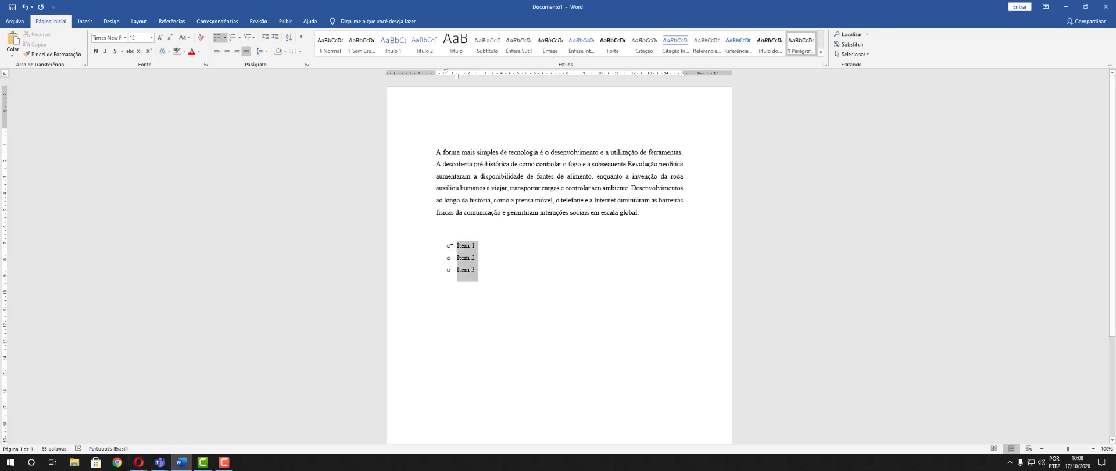
click(225, 39)
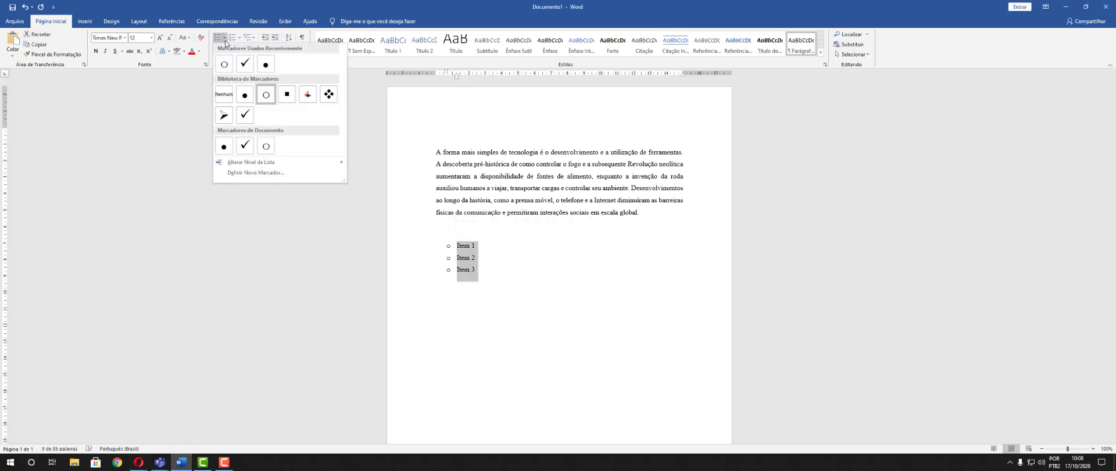
click(265, 64)
click(510, 319)
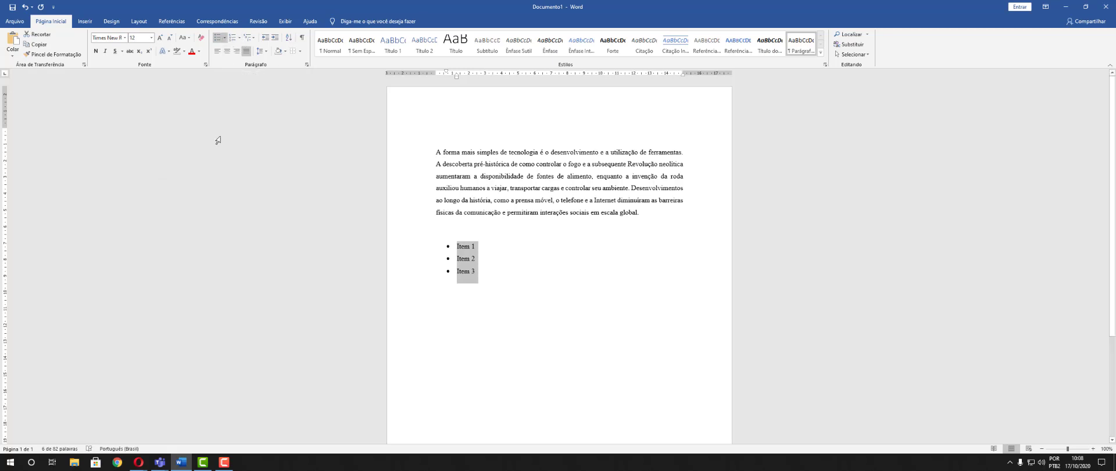
Convert the Item 1 to Item 3 bullets into a numbered list and set its numbering format to a), b), c).
click(232, 38)
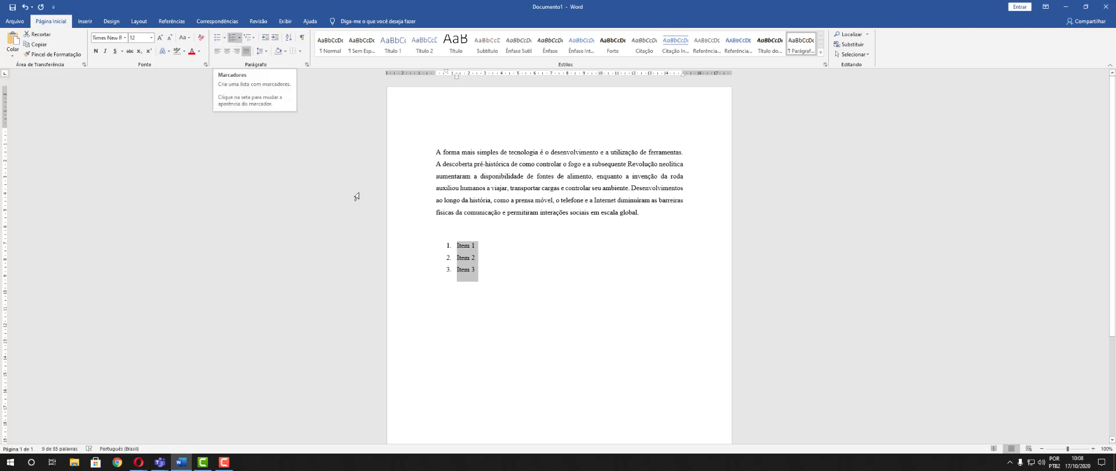
click(507, 297)
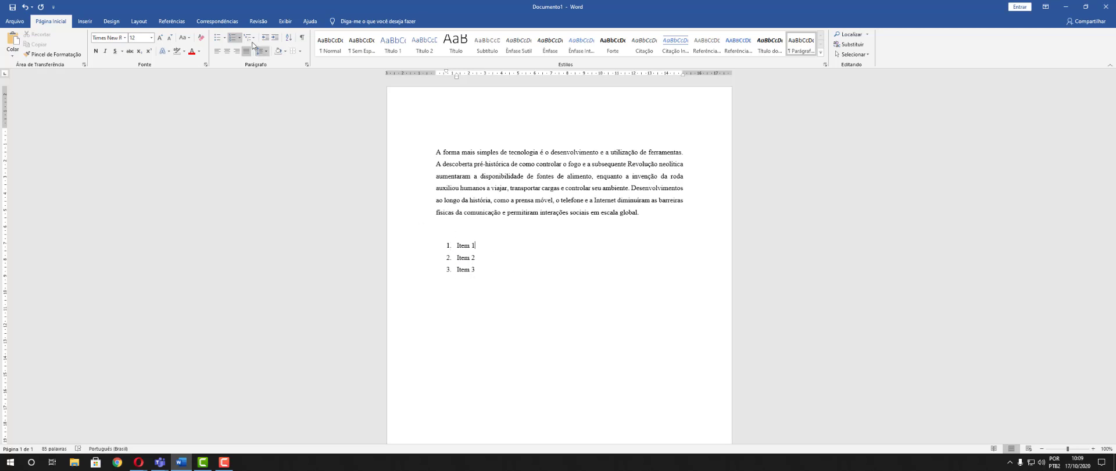
shift+click(440, 250)
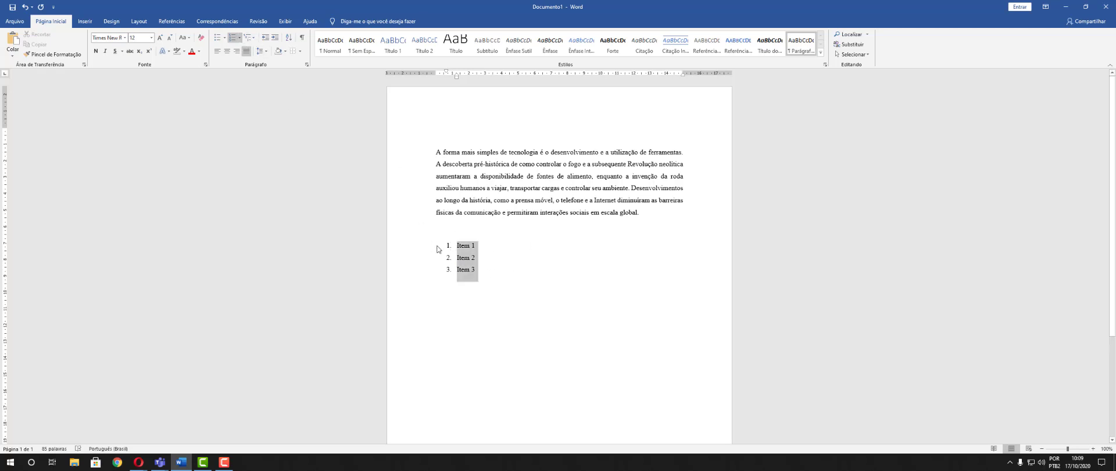
click(240, 38)
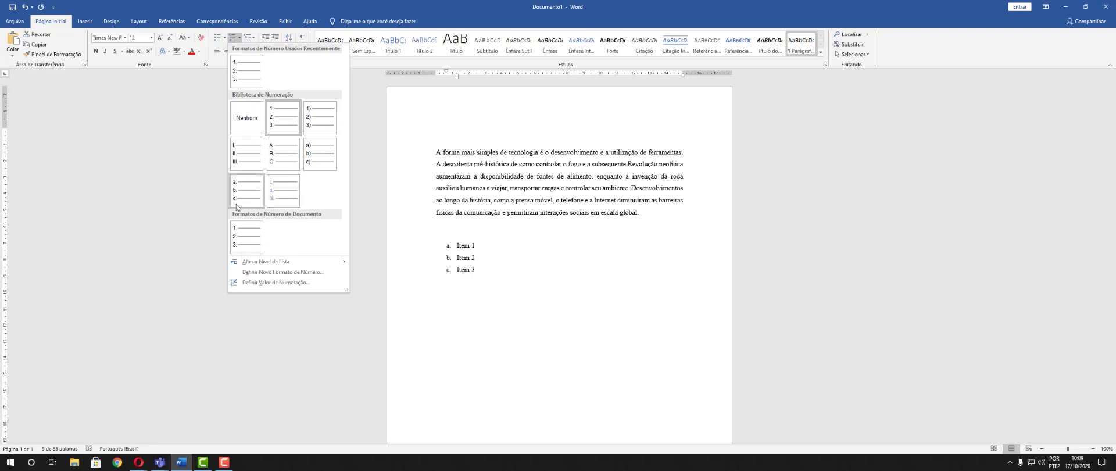
click(319, 153)
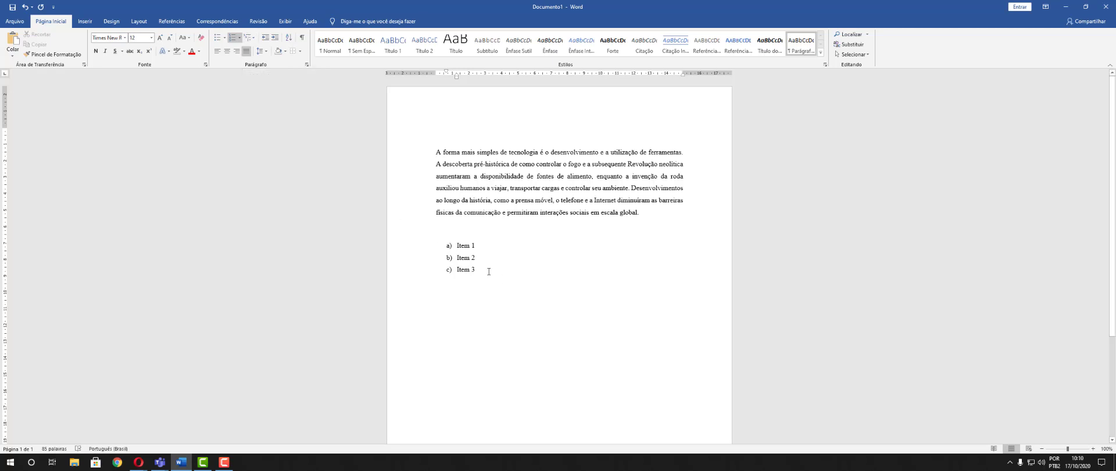
Examine the multilevel list library and the numbering library for the lettered list without applying another format.
click(463, 257)
drag(475, 267, 444, 243)
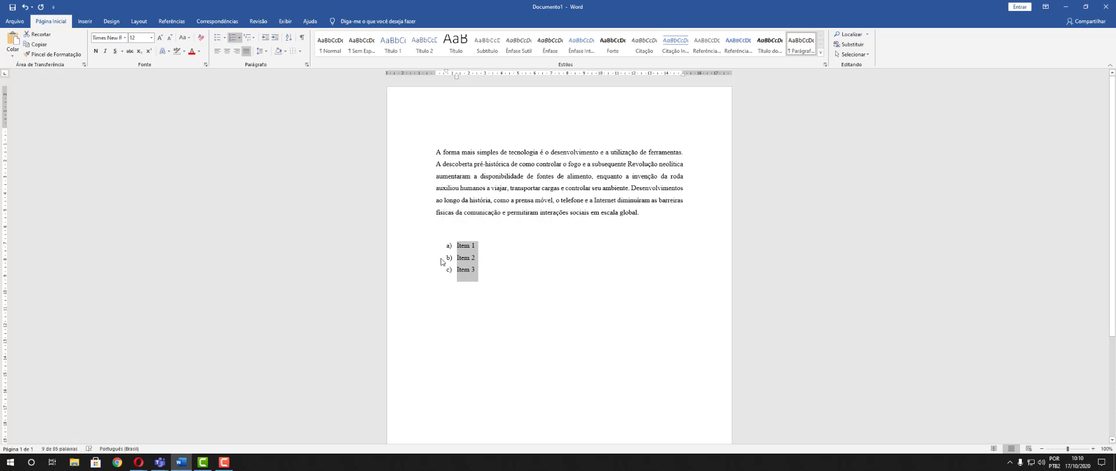
click(253, 38)
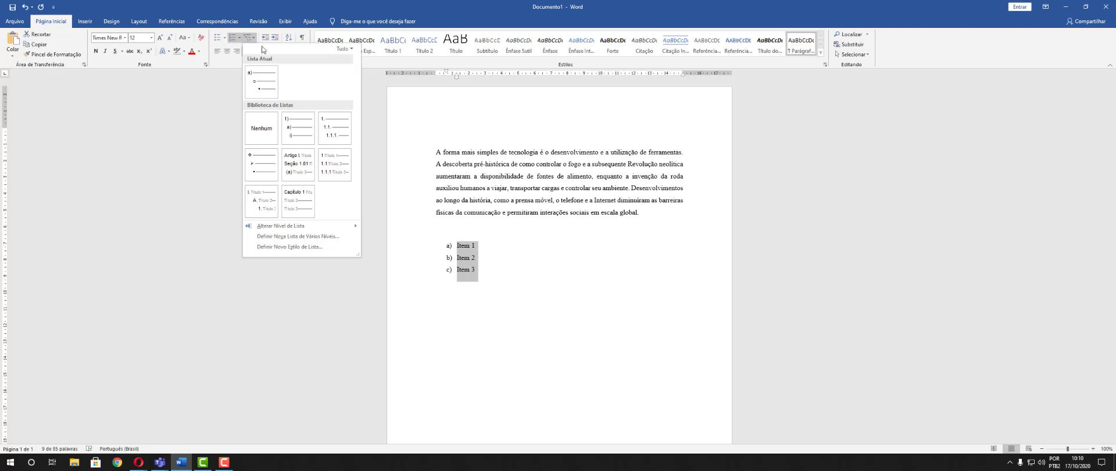
mouse_move(266, 80)
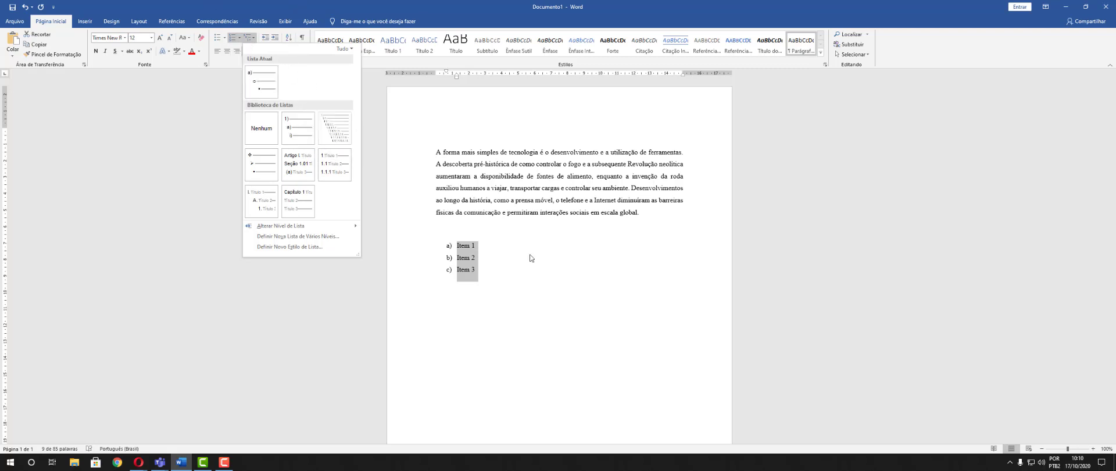
key(Escape)
click(238, 36)
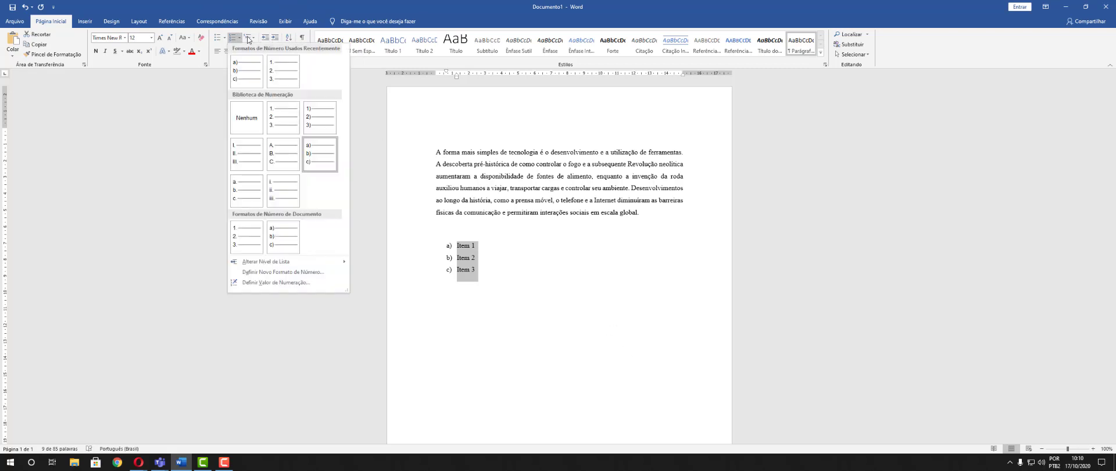
click(247, 36)
click(246, 36)
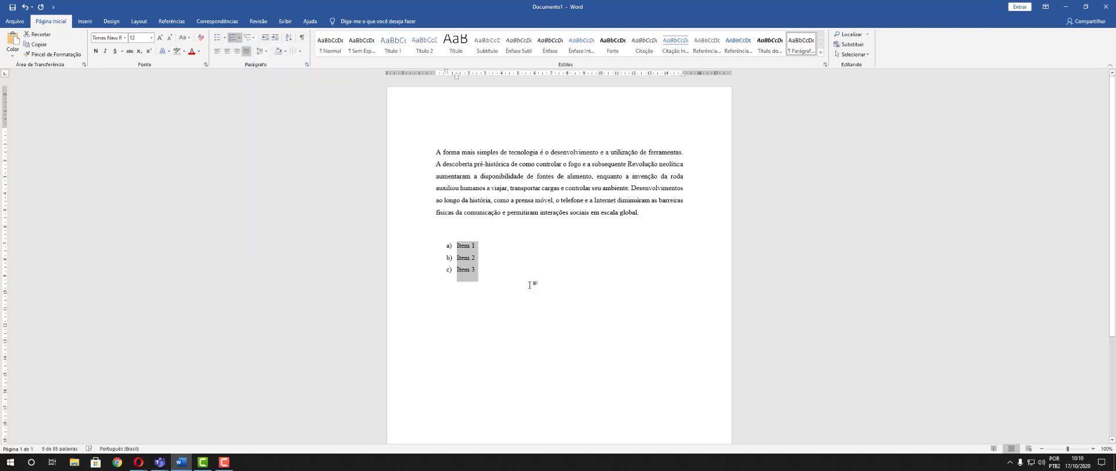
click(479, 245)
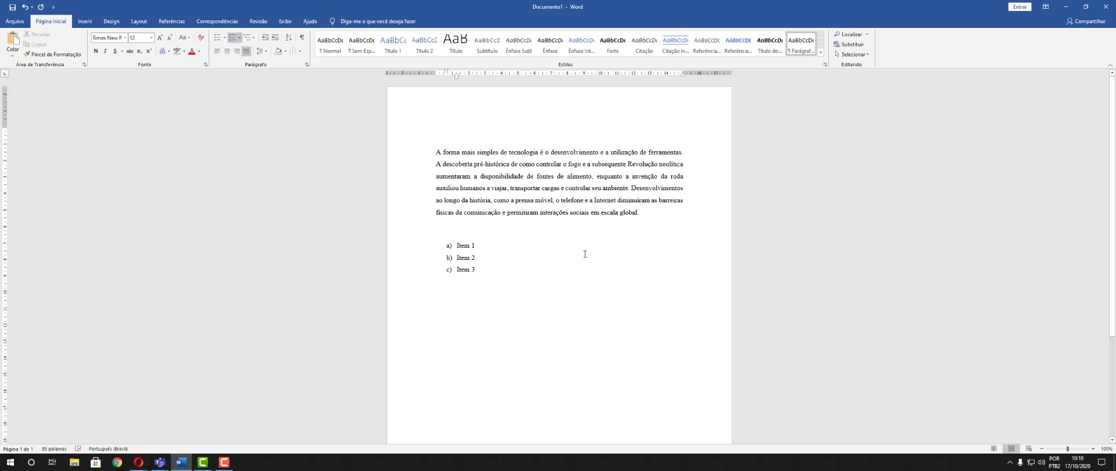
key(Return)
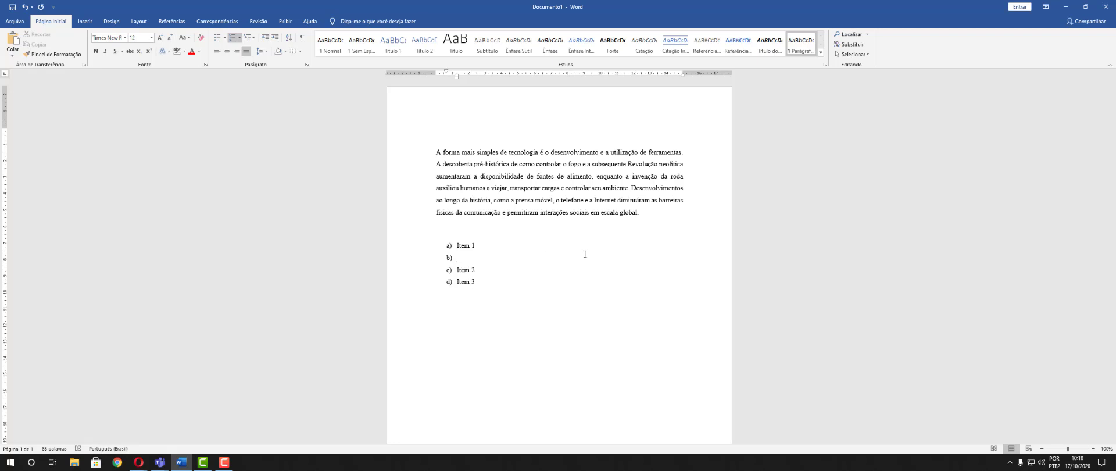
key(BackSpace)
key(BackSpace)
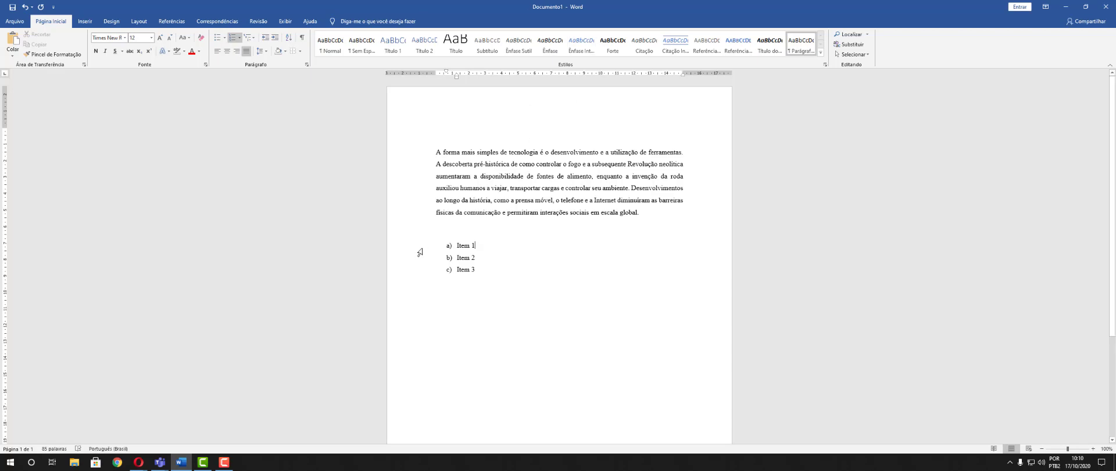
Zoom the document to 150% and add an empty list item directly below Item 1.
click(457, 245)
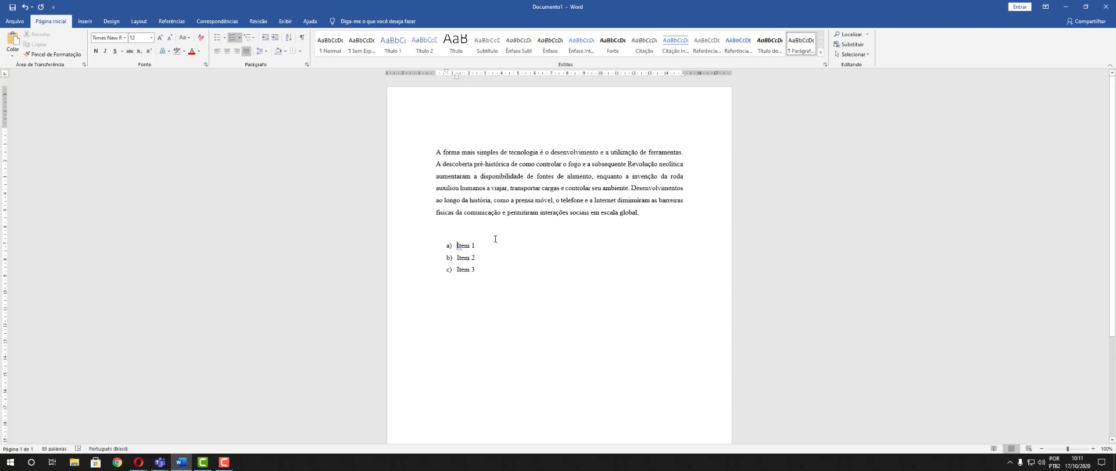
click(1093, 448)
click(1093, 448)
click(1093, 448)
click(1093, 448)
click(1093, 448)
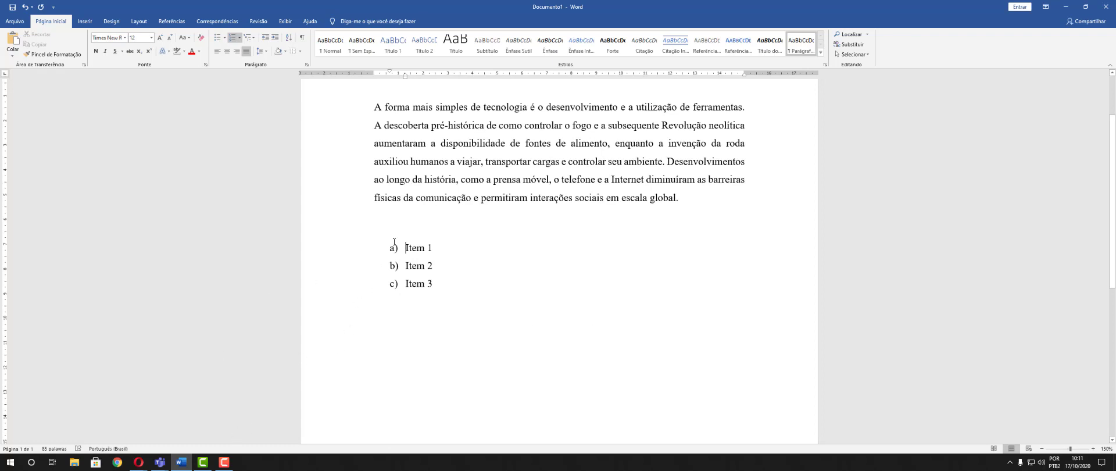
click(436, 254)
key(Return)
Replace the text of the first list item with Alunos Fatec and shorten it to Fatec.
drag(439, 247, 406, 246)
text(A)
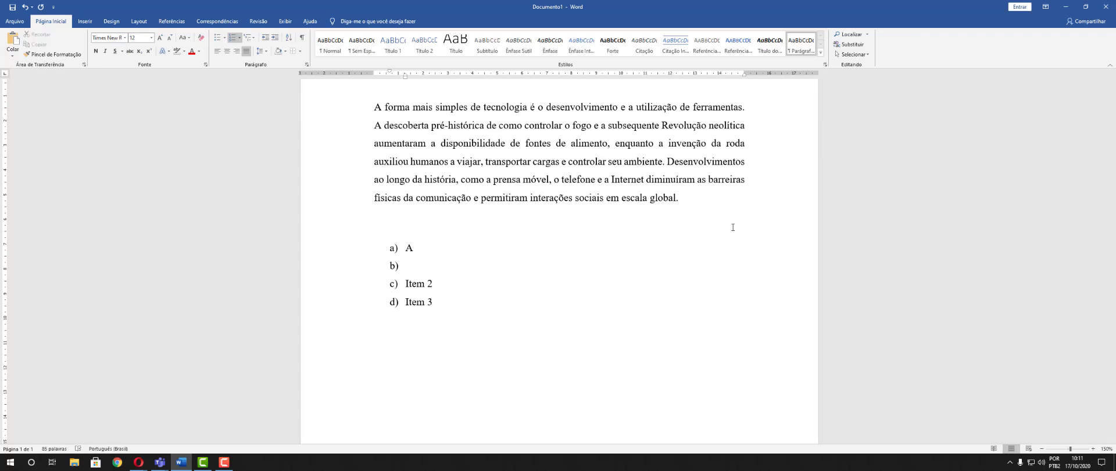
text(lunos Fatec)
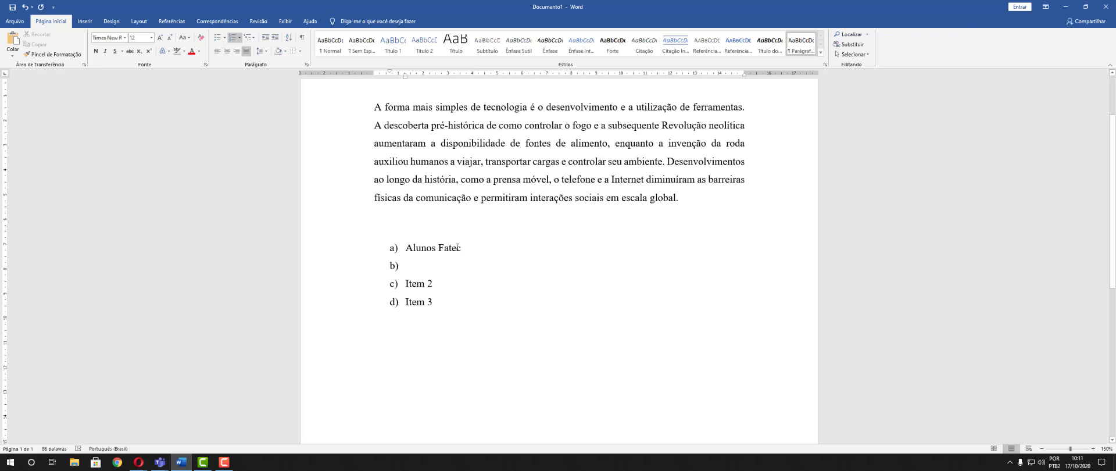
drag(439, 247, 407, 250)
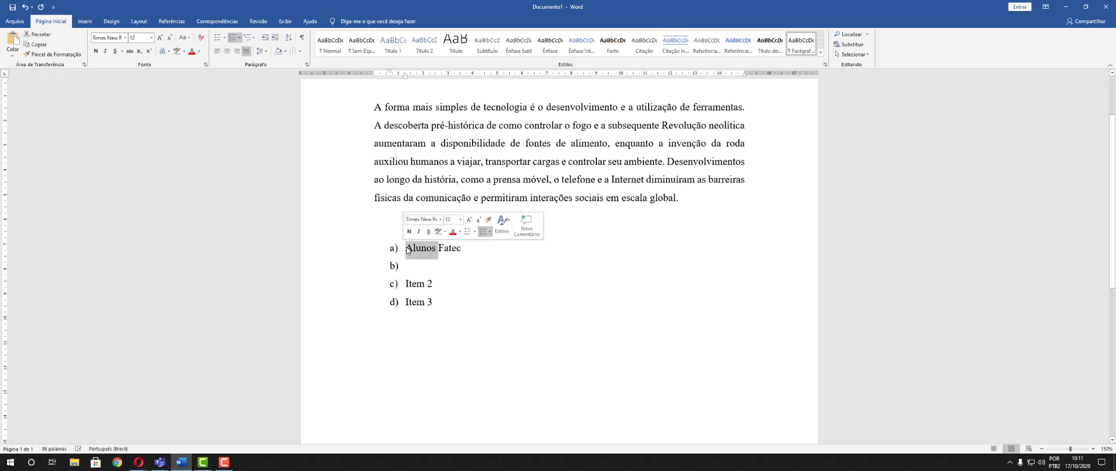
key(BackSpace)
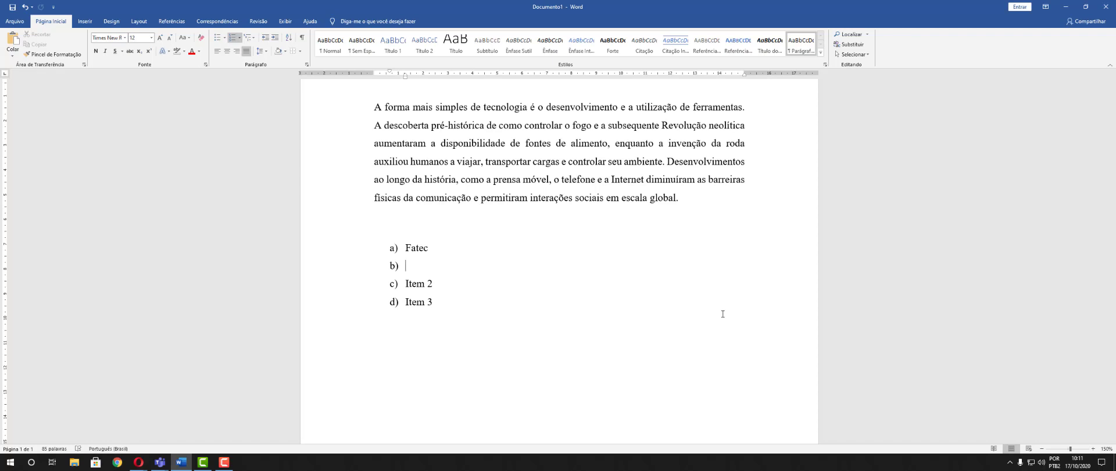
Enter Cursos as the second list item and delete the Item 2 and Item 3 entries below it.
text(Cursos)
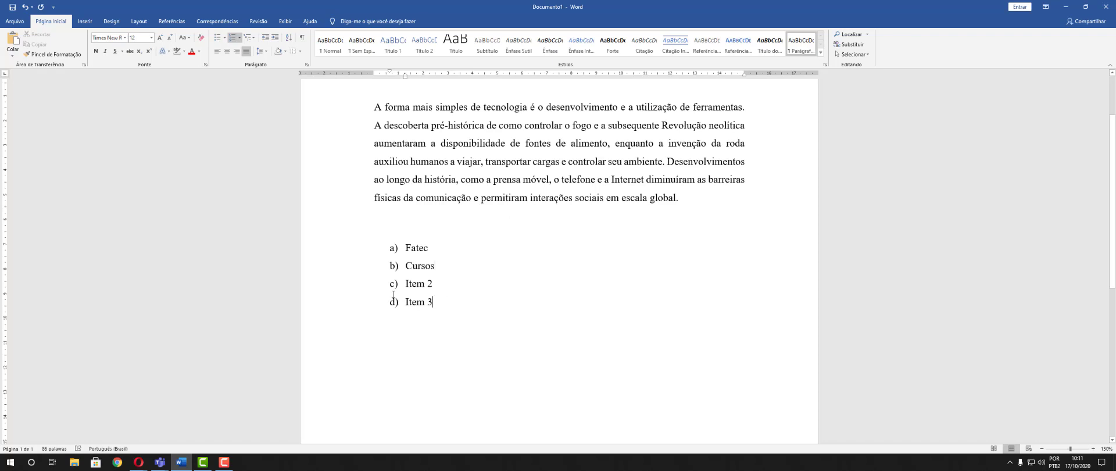
drag(393, 295, 381, 291)
key(BackSpace)
key(BackSpace)
Demote the Cursos item one list level so it becomes a sub-item of Fatec.
drag(427, 264, 379, 274)
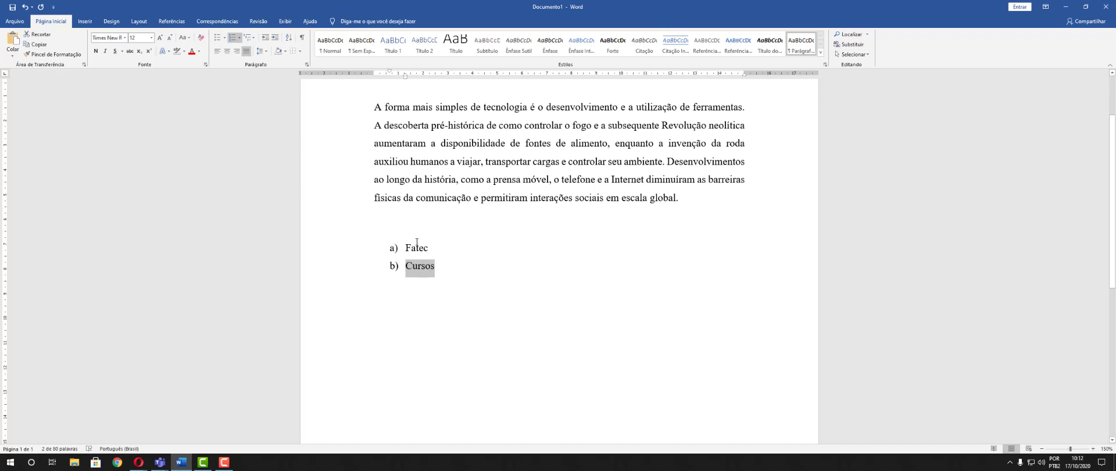
click(276, 39)
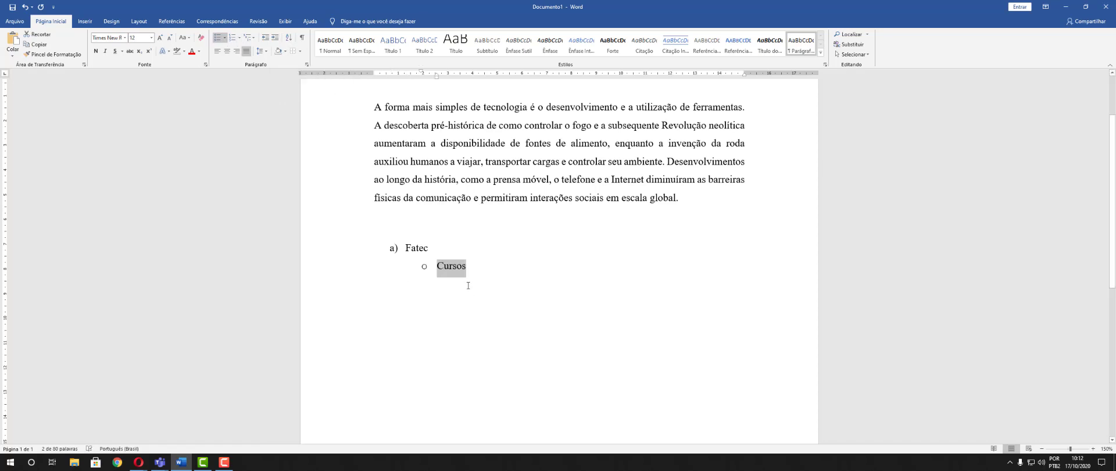
click(453, 271)
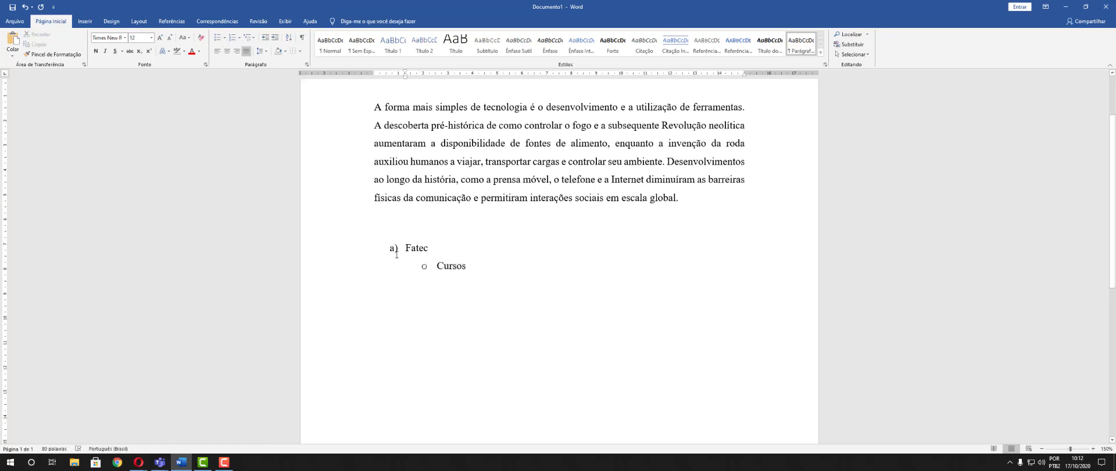
drag(388, 249, 431, 267)
click(428, 374)
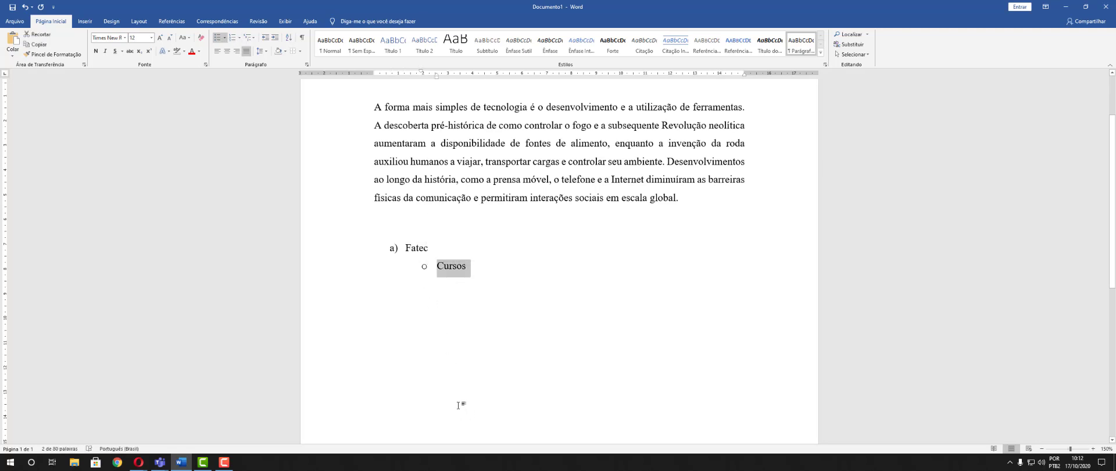
Add a list item below Cursos and correct its spelling to Agronegócio.
click(479, 272)
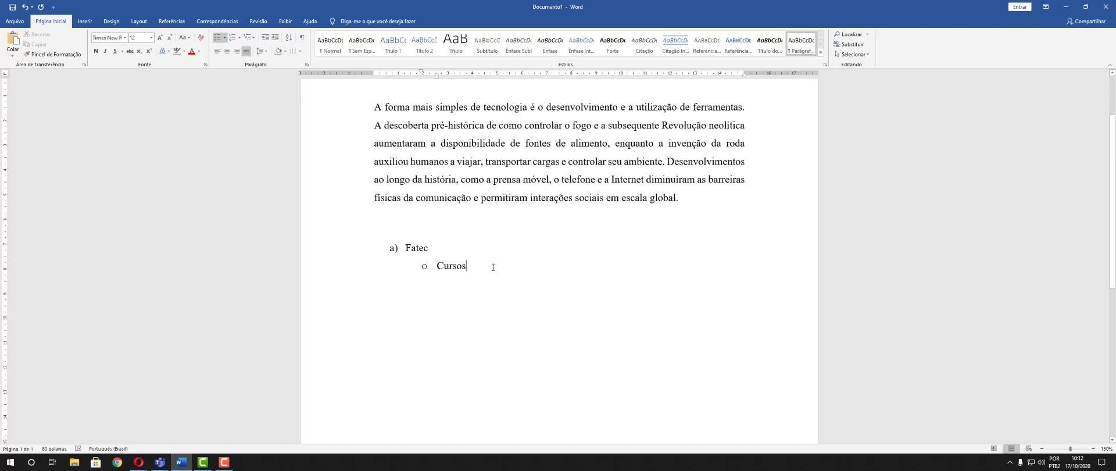
key(Return)
text(A)
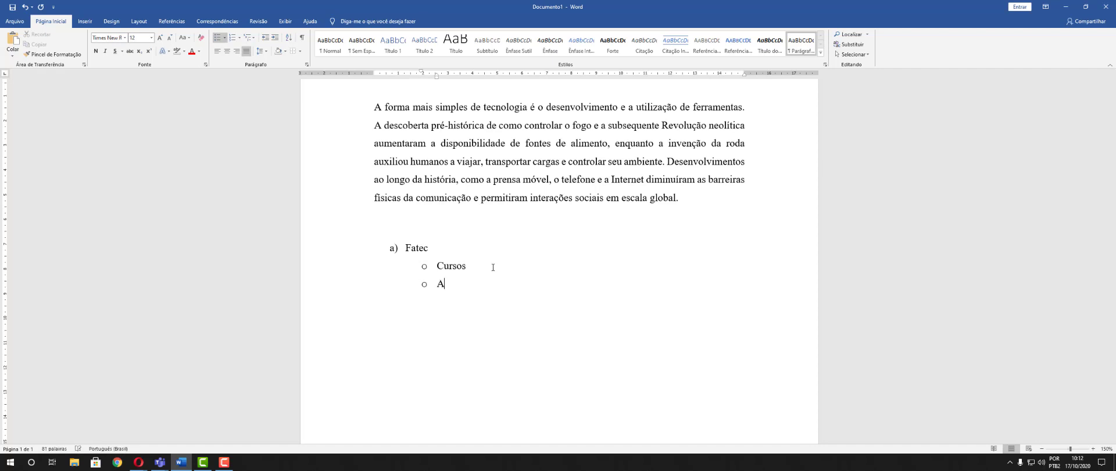
text(gronegocio)
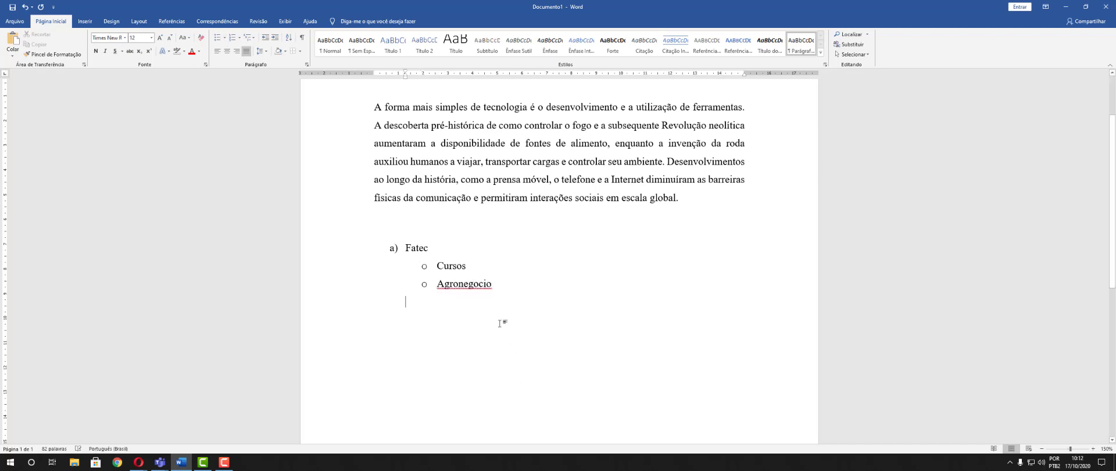
right_click(475, 283)
click(468, 294)
Demote the Agronegócio item one list level so it becomes a sub-item of Cursos.
drag(493, 285, 434, 288)
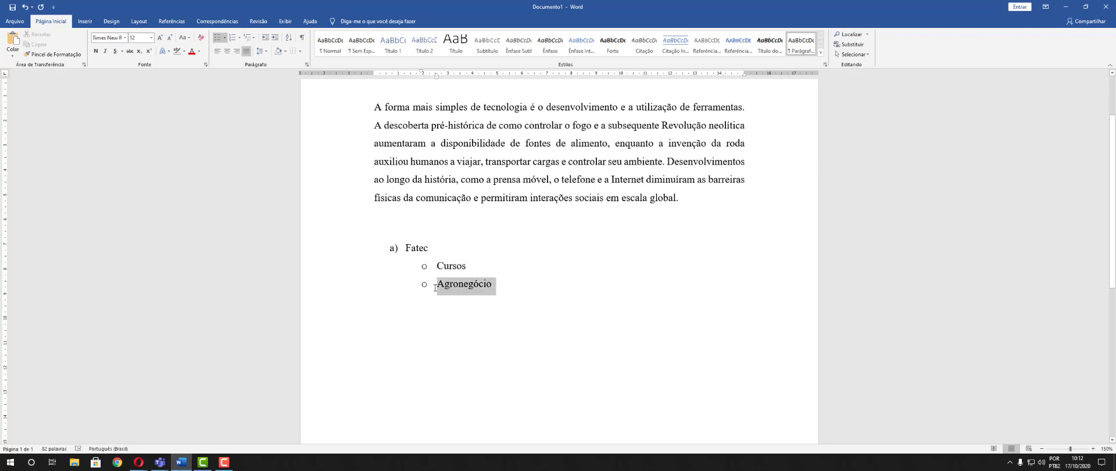
click(275, 38)
click(448, 308)
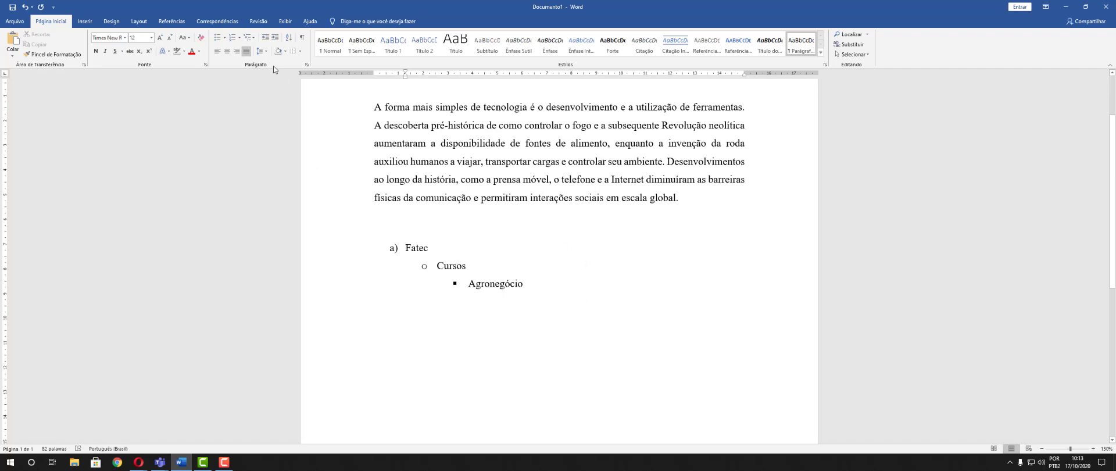
Apply the 1., 1.1., 1.1.1. multilevel numbering format to the Fatec, Cursos and Agronegócio list.
click(254, 38)
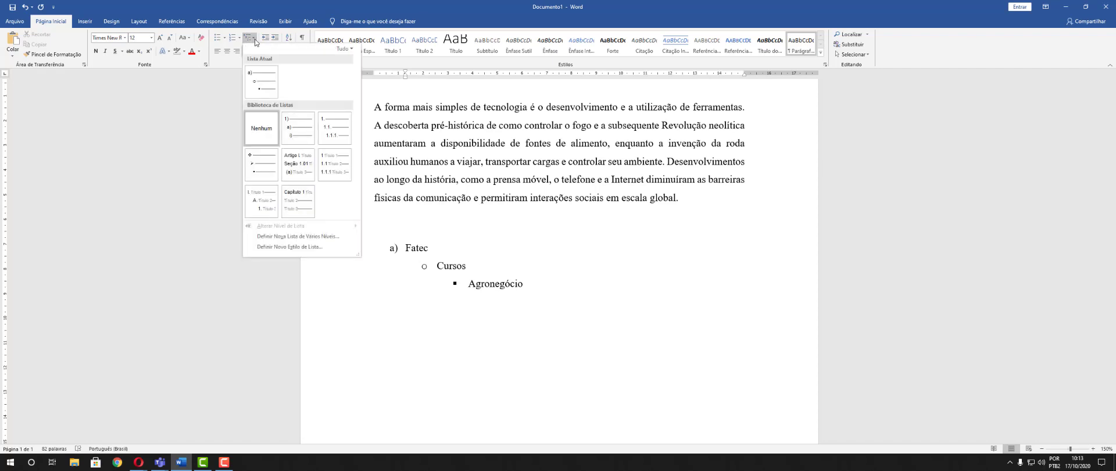
click(553, 330)
drag(535, 292, 376, 225)
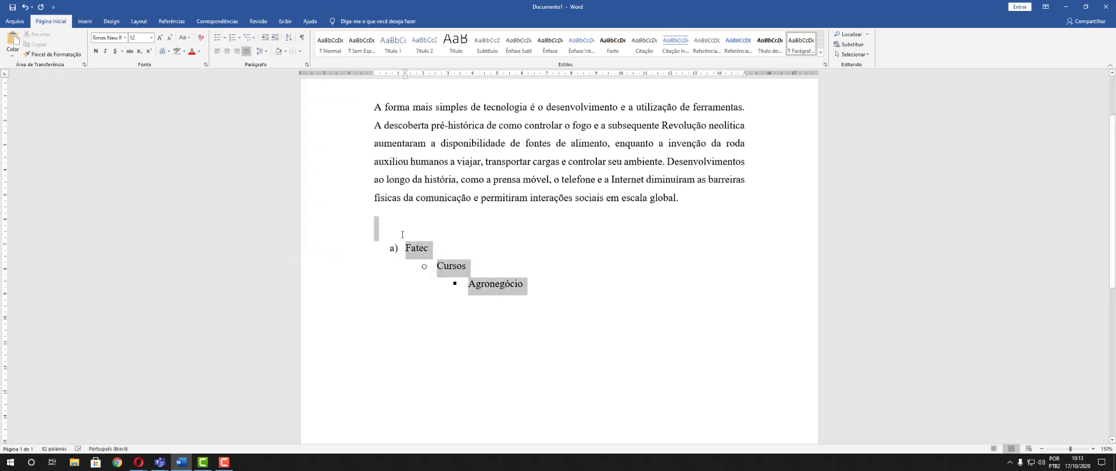
click(255, 38)
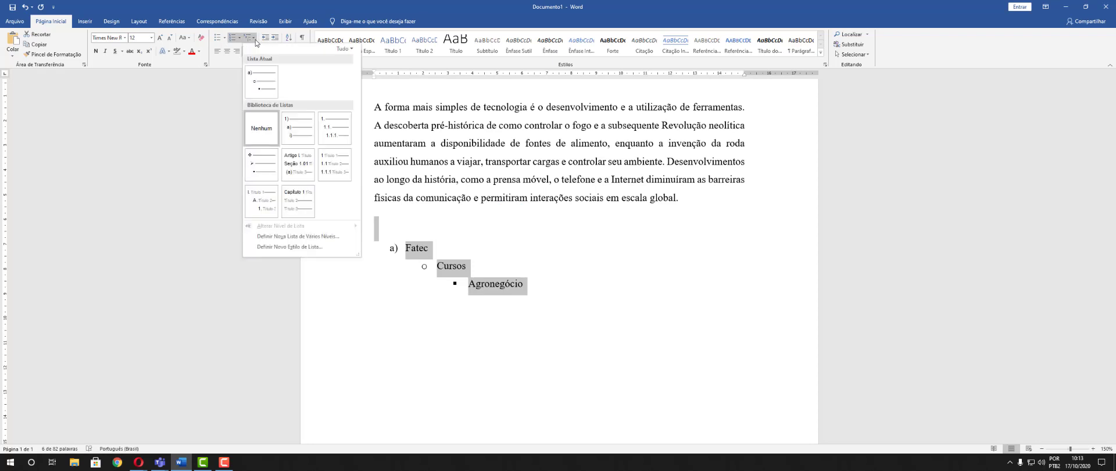
click(334, 129)
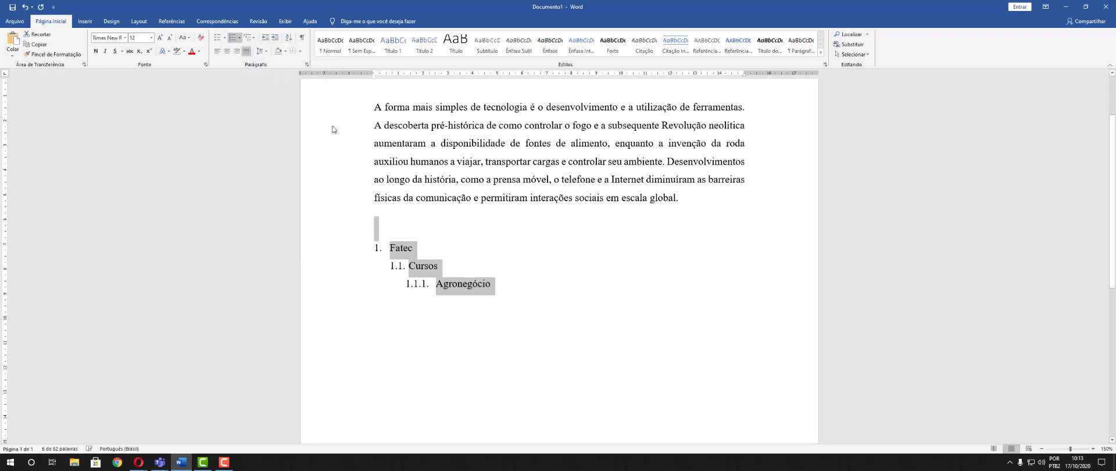
click(507, 361)
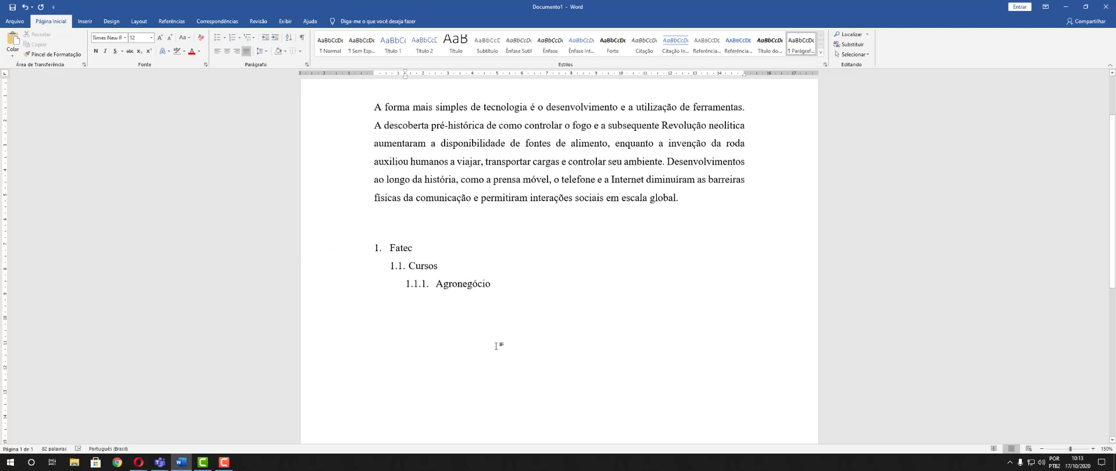
Add a new item FEF below Agronegócio and promote it to the first list level.
key(BackSpace)
key(Return)
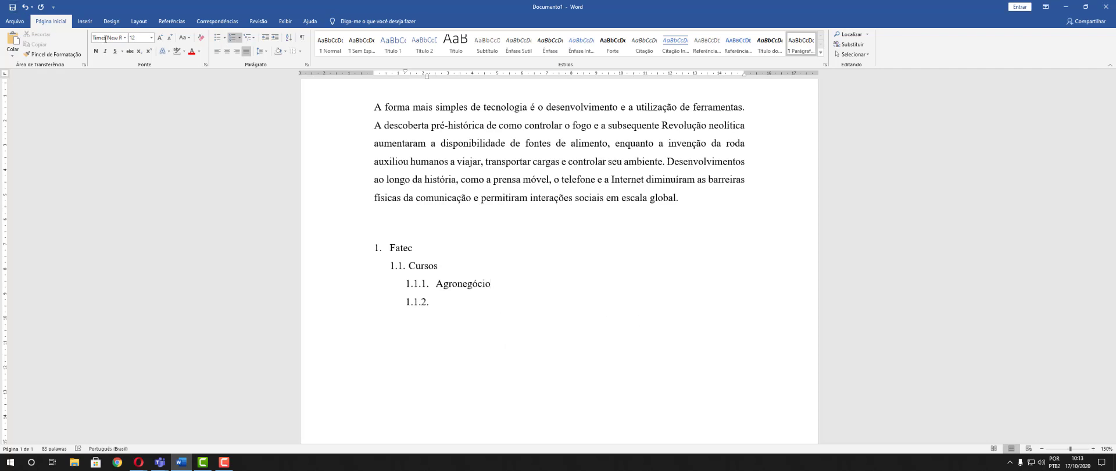
click(267, 39)
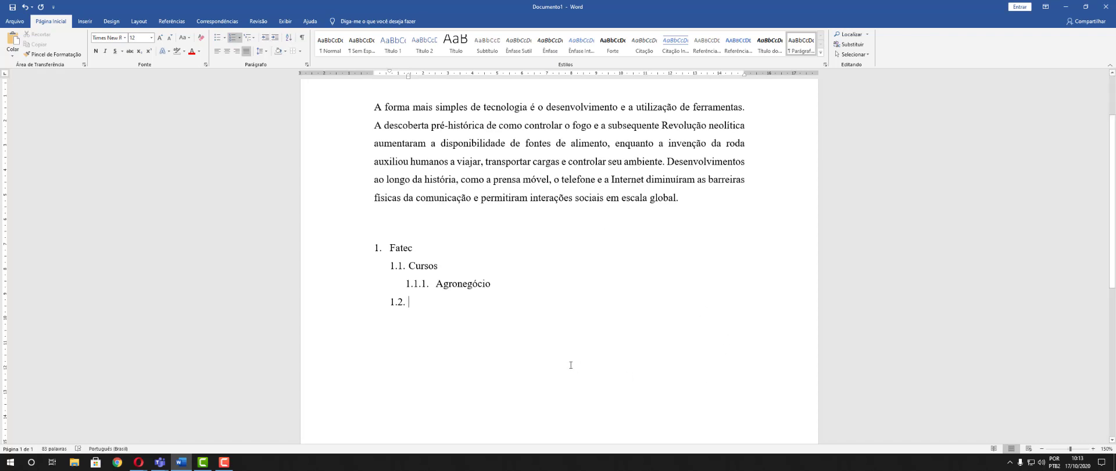
click(267, 39)
text(FEF)
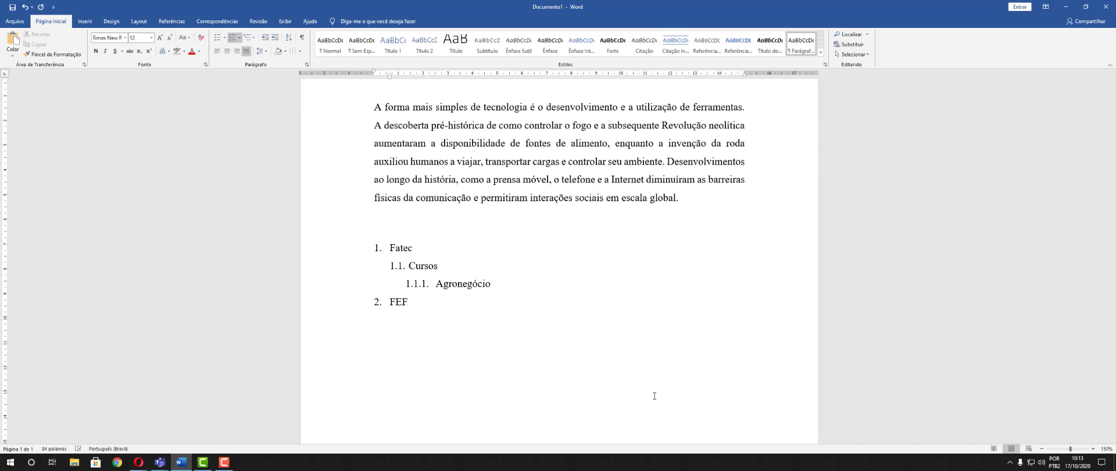
Add Cursos FEF as a second-level item under FEF, with Sistemas de informação as its third-level sub-item.
key(Return)
key(Tab)
text(Cursos FEF)
key(Return)
key(Tab)
text(S)
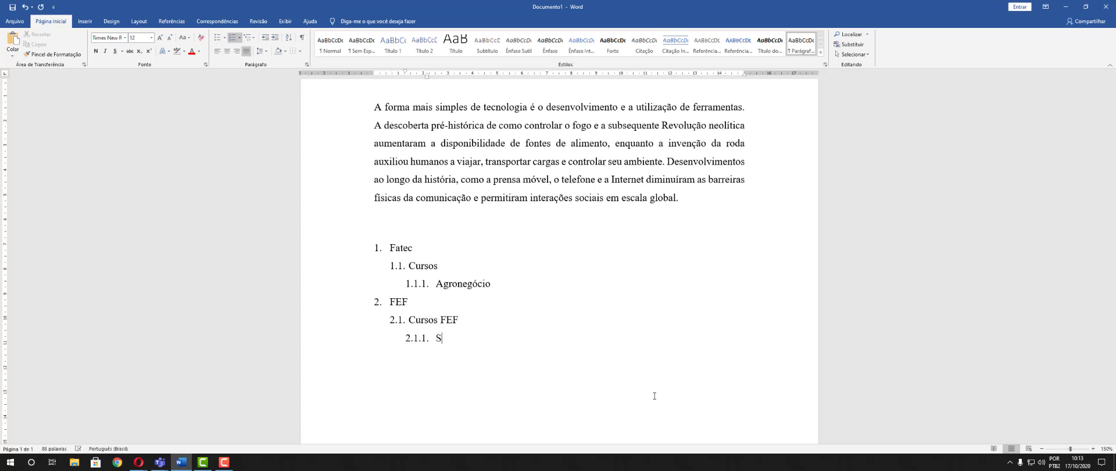
text(istemas de informação)
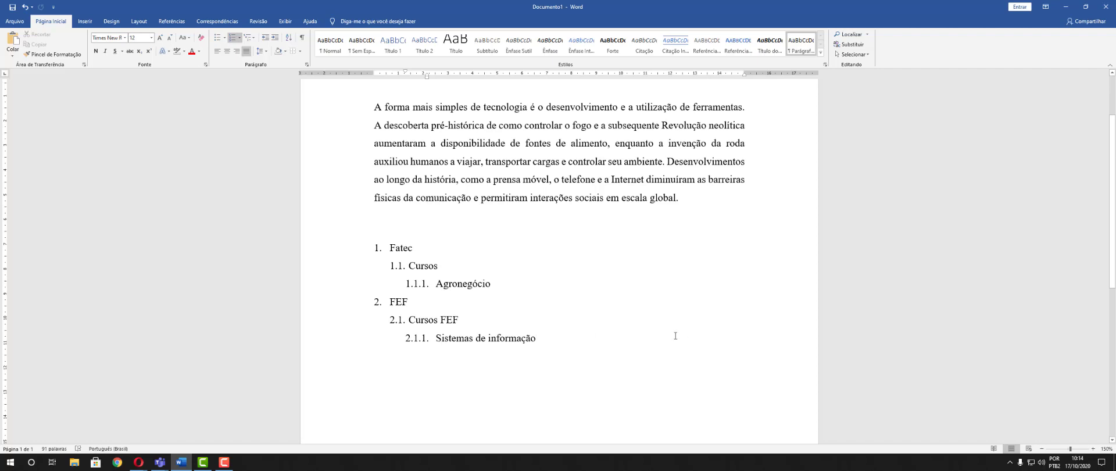
Add Administração do campus as another second-level item under FEF, with Secretaria as its third-level sub-item.
key(Return)
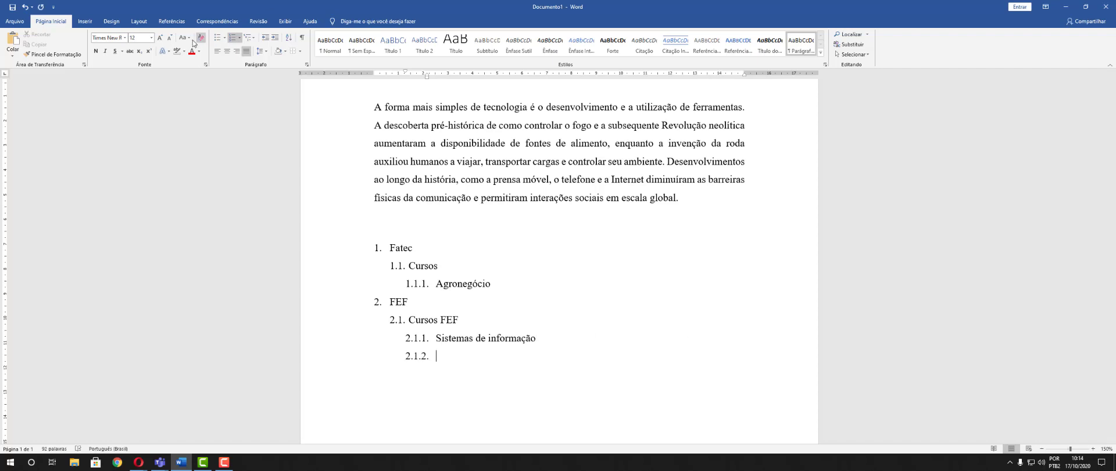
click(265, 37)
text(Administração do c)
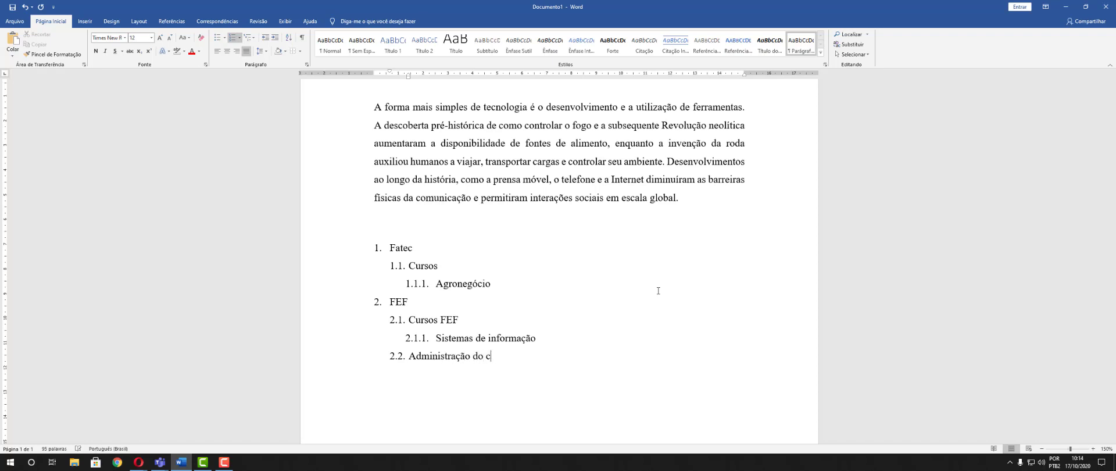
text(ampus)
key(Return)
key(Tab)
text(Sex)
key(BackSpace)
text(cretaria)
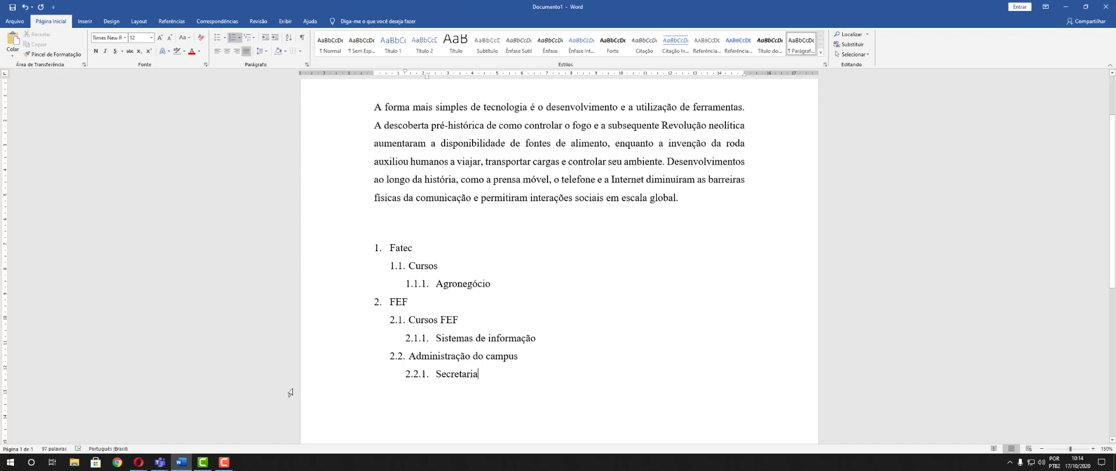
click(139, 462)
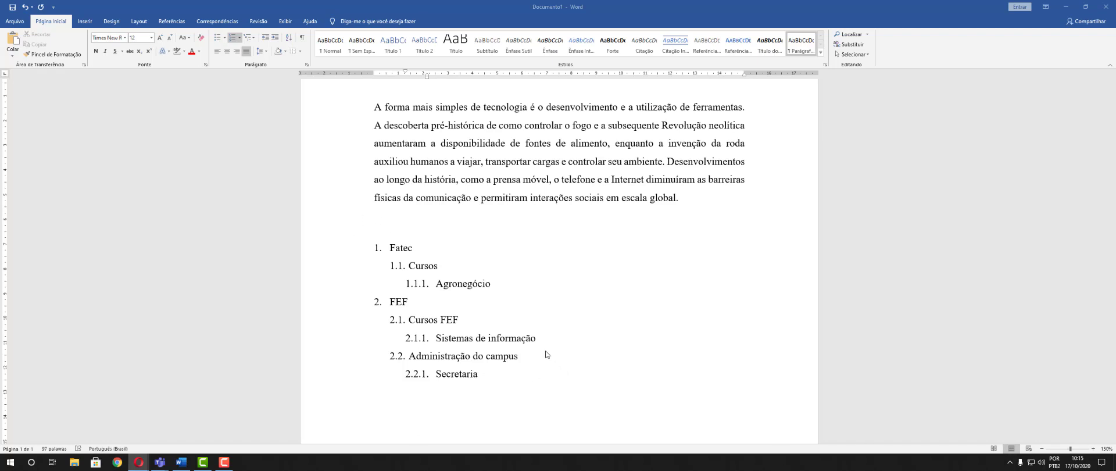
scroll(536, 344, up, 1)
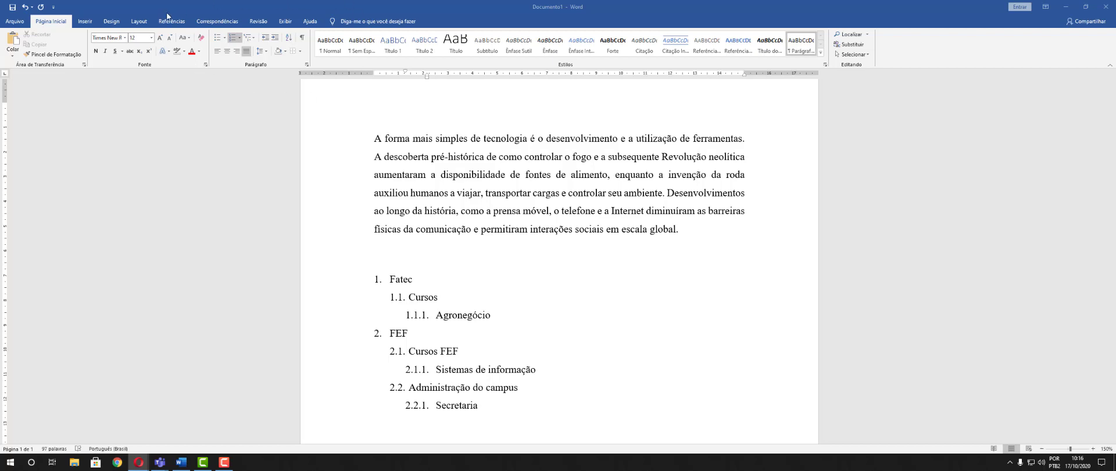
Try centre alignment on the Secretaria list item and remove it again.
click(227, 51)
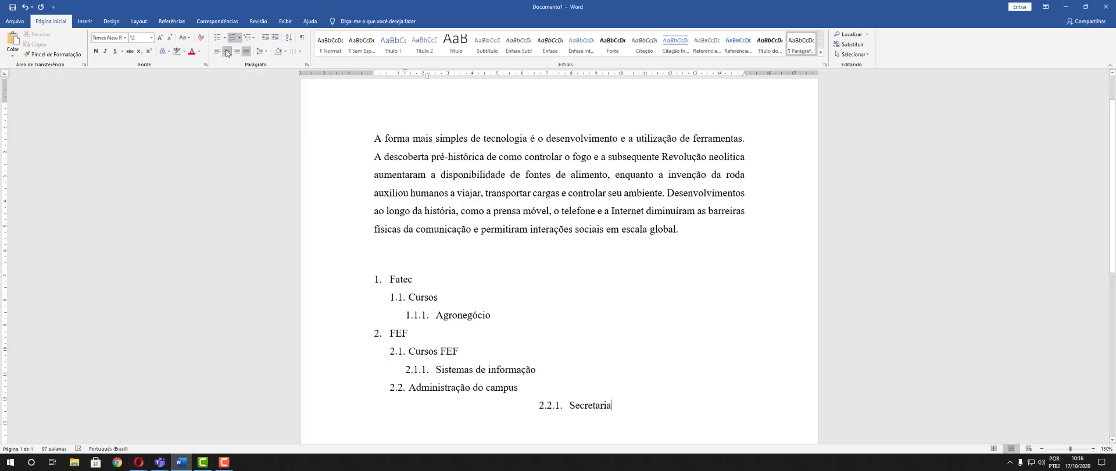
click(227, 52)
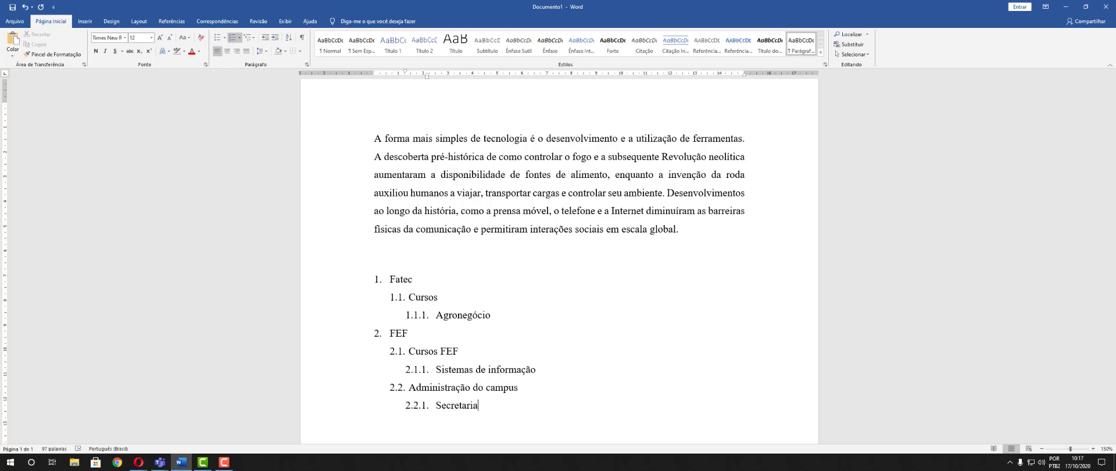
key(alt+Tab)
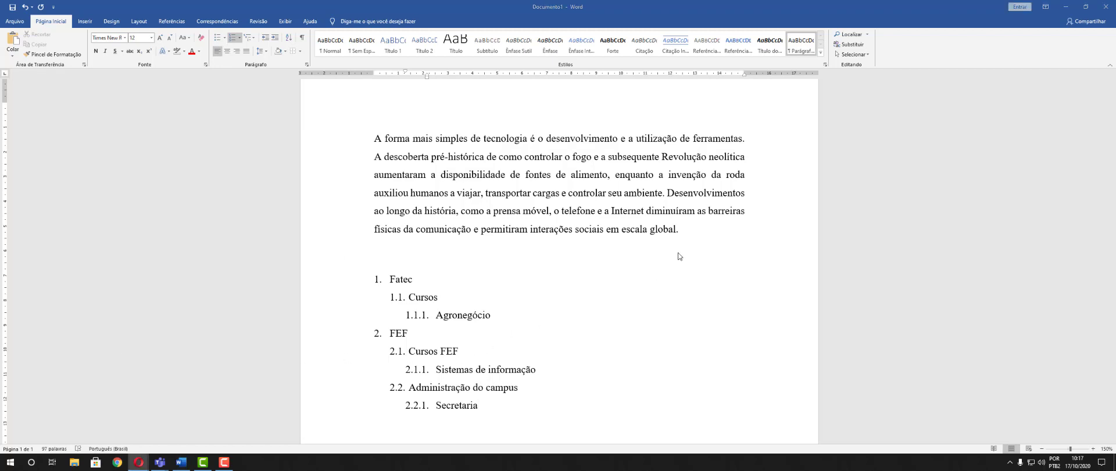
key(alt+Tab)
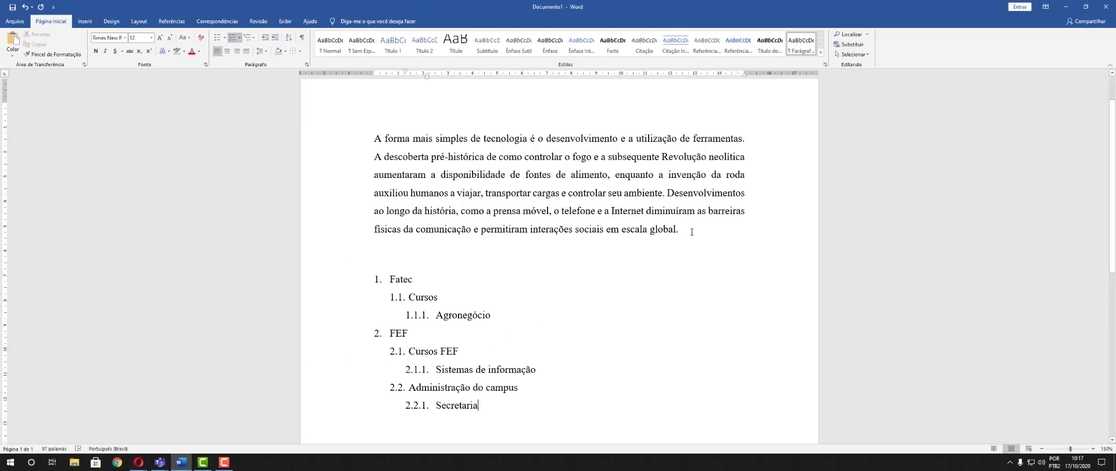
Left-align the technology paragraph above the list and increase its indent by one level.
drag(692, 232, 321, 140)
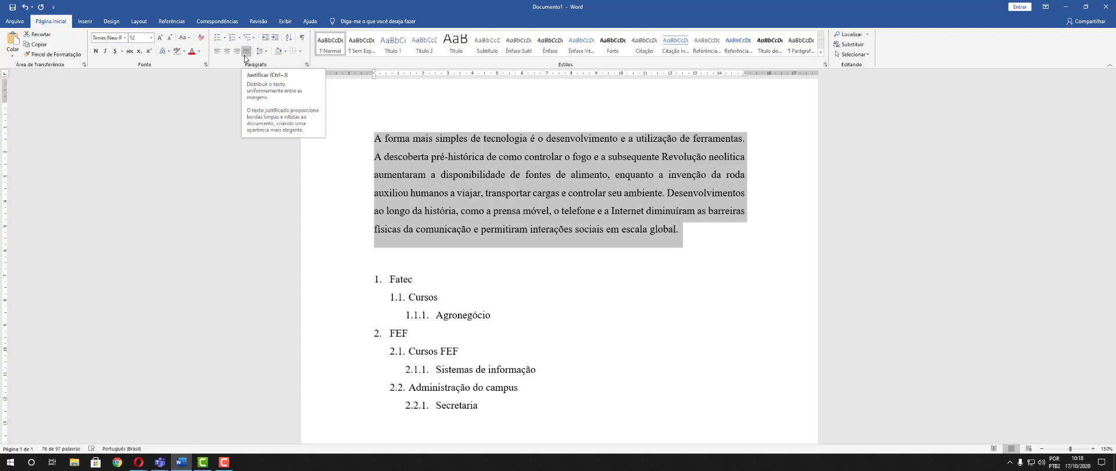
click(219, 53)
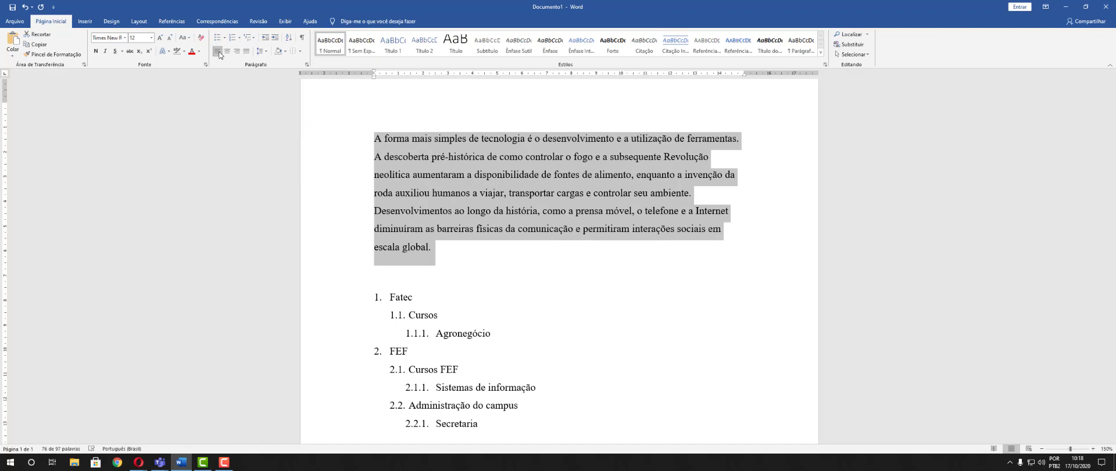
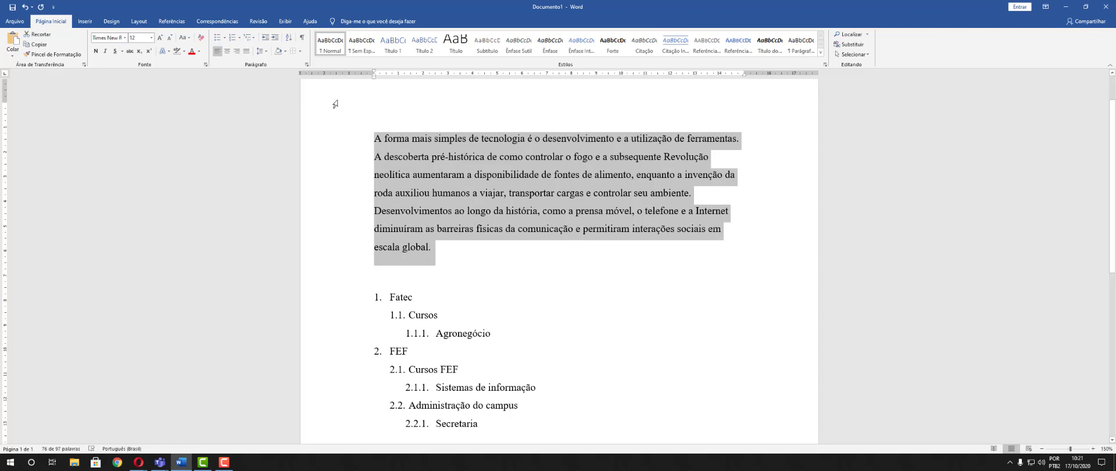
click(485, 333)
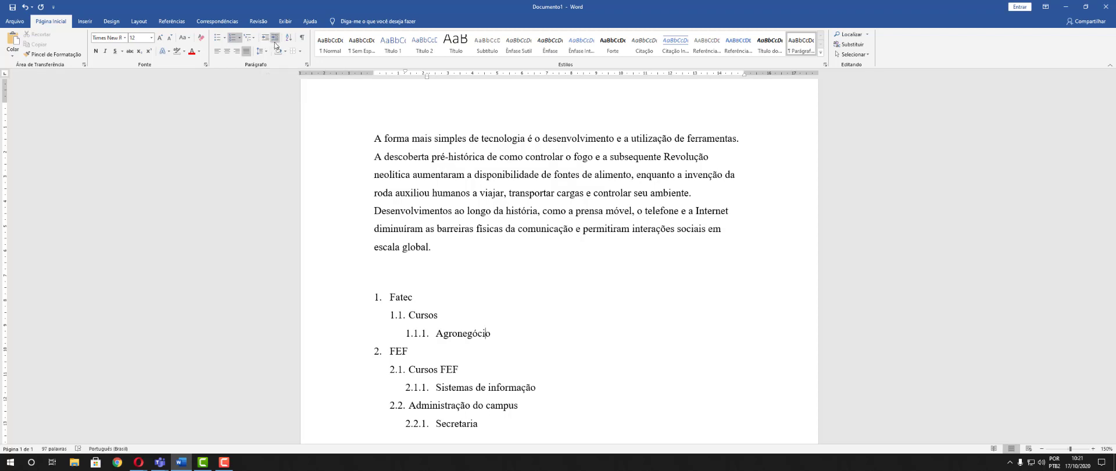
drag(438, 250, 337, 144)
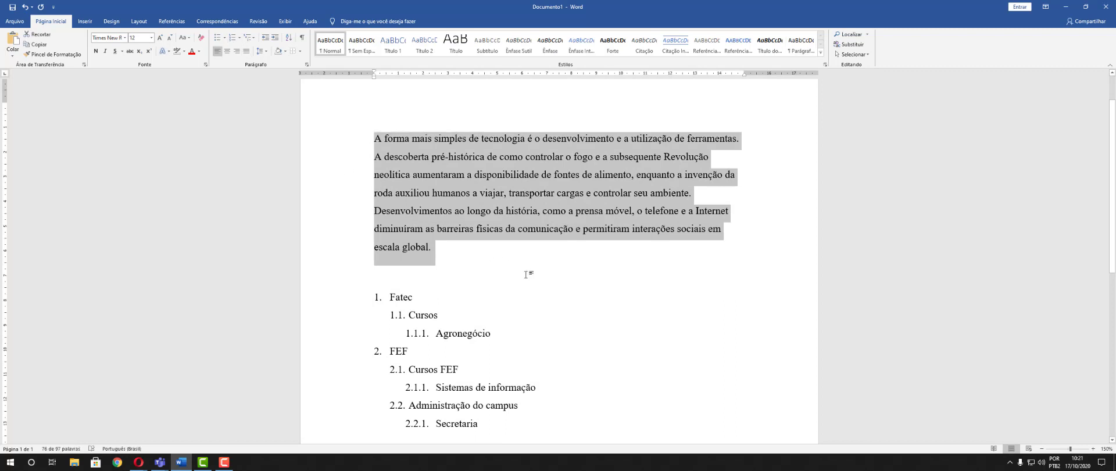
click(275, 37)
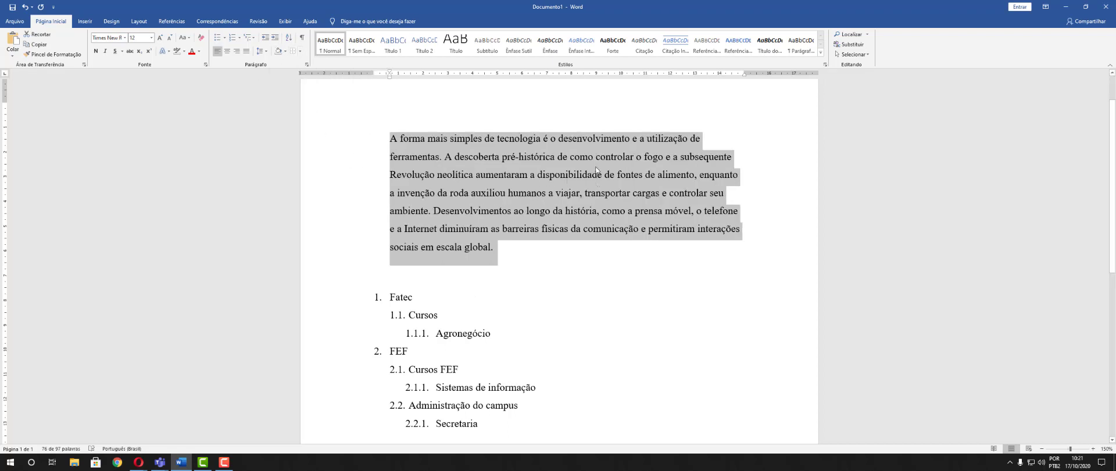
Increase the indent of the selected technology paragraph by six more levels.
click(274, 38)
click(274, 39)
click(276, 39)
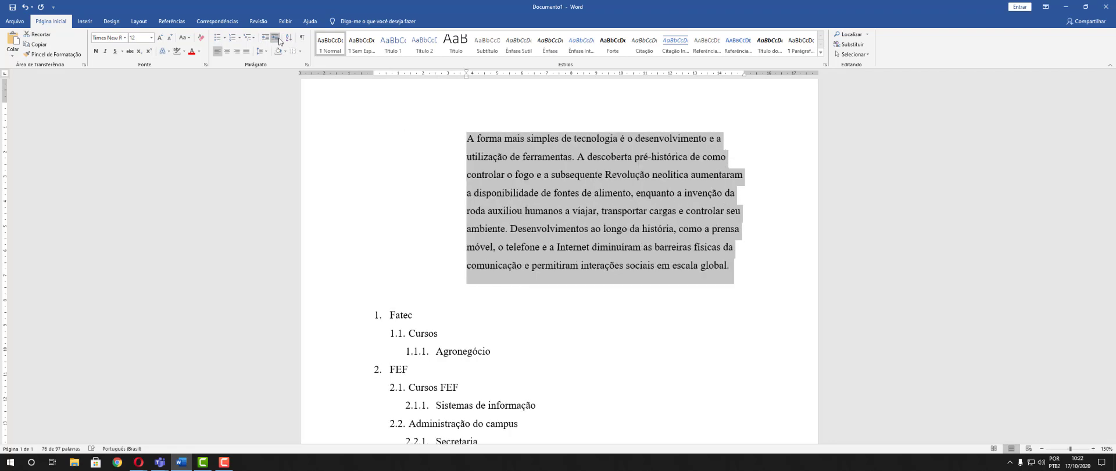
click(279, 41)
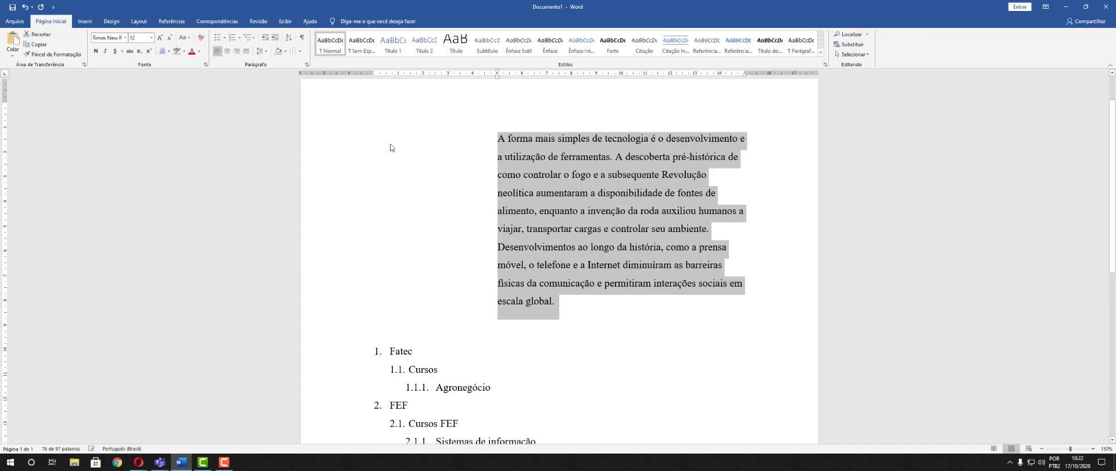
click(275, 38)
click(275, 37)
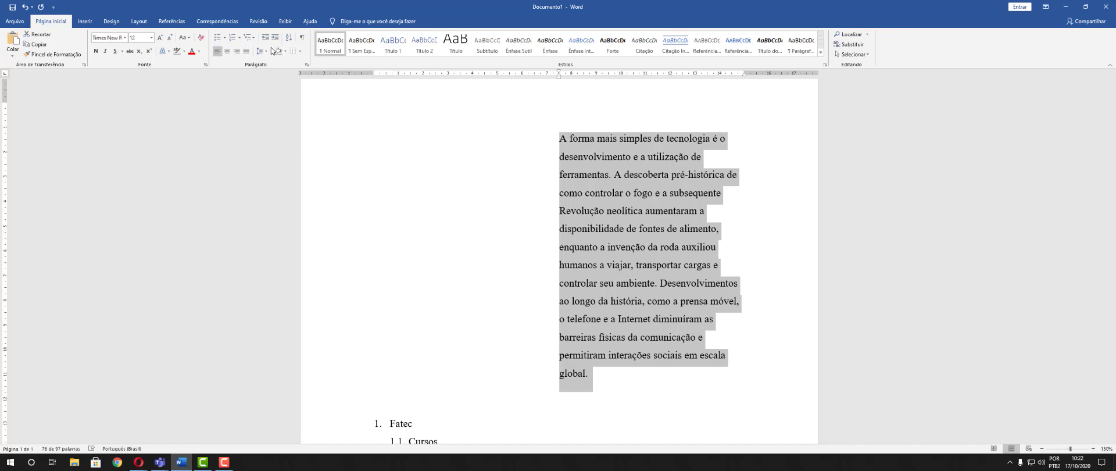
Decrease the technology paragraph's indent step by step until it is back at the page margin.
click(265, 38)
click(265, 38)
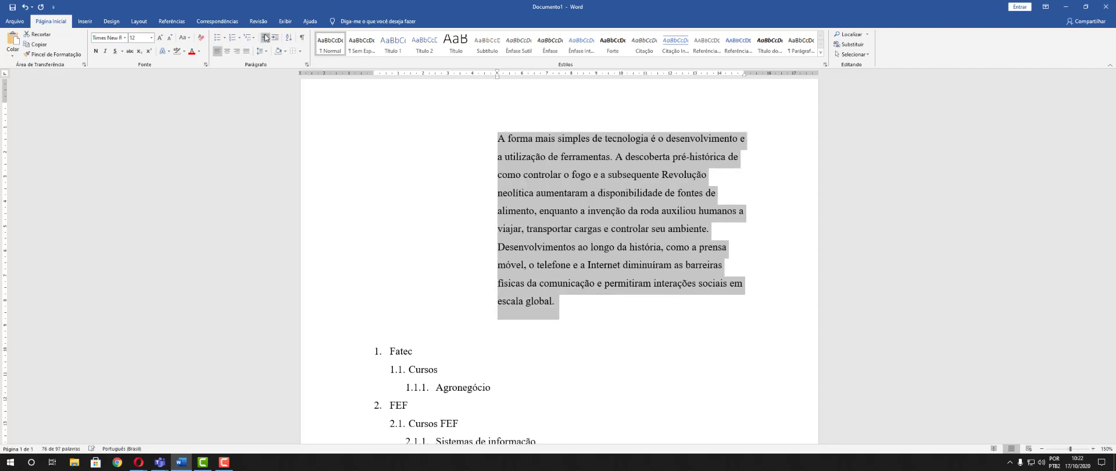
click(266, 38)
click(265, 38)
click(265, 38)
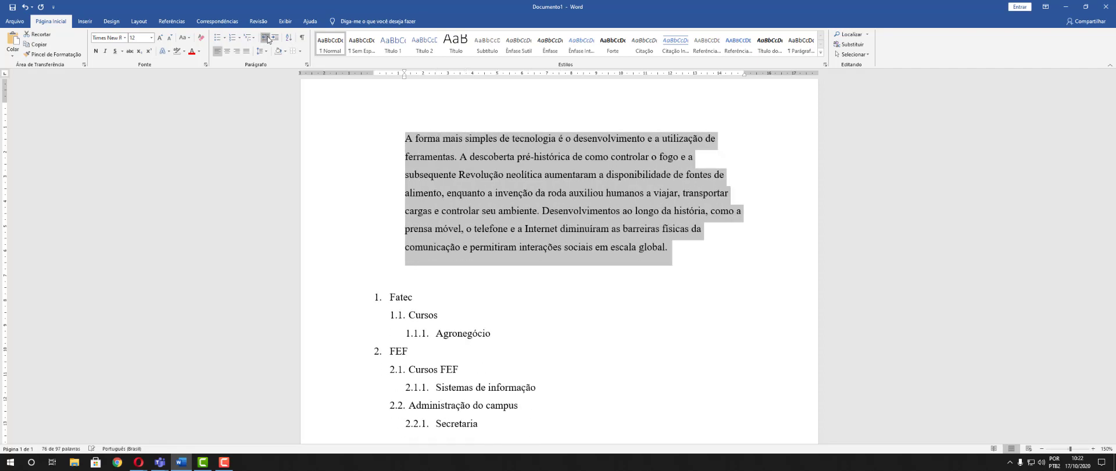
click(265, 38)
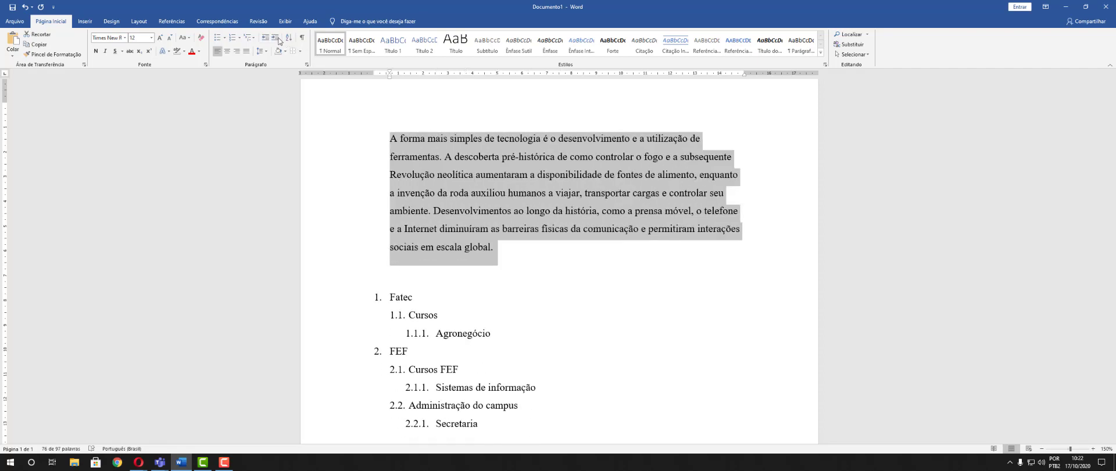
click(265, 37)
click(600, 285)
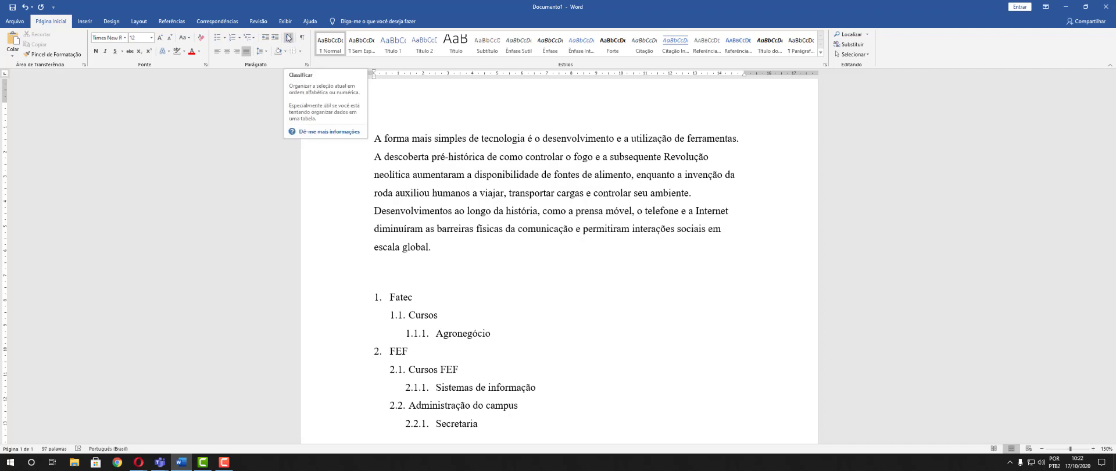
Sort the whole multilevel list from Fatec to Secretaria by Campo 1, as text in ascending order.
click(287, 37)
drag(485, 429, 336, 303)
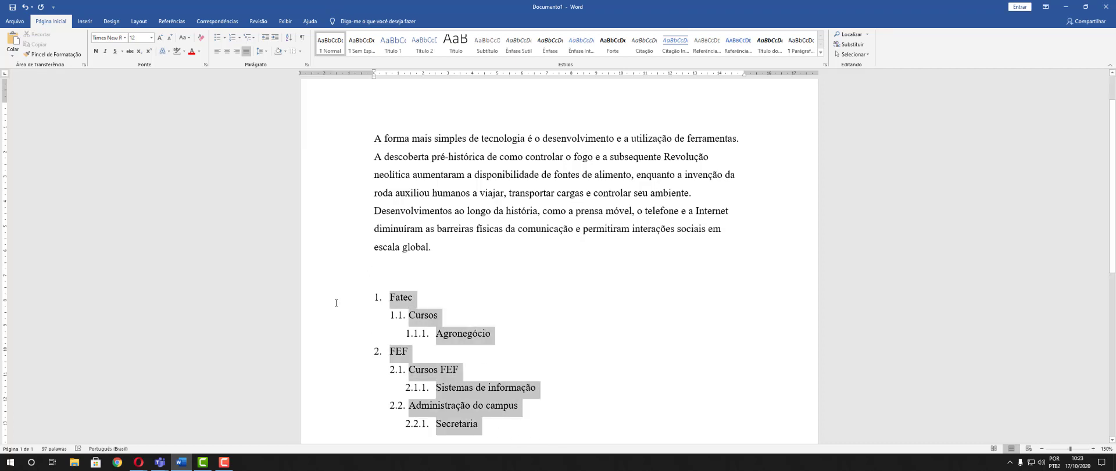
click(289, 38)
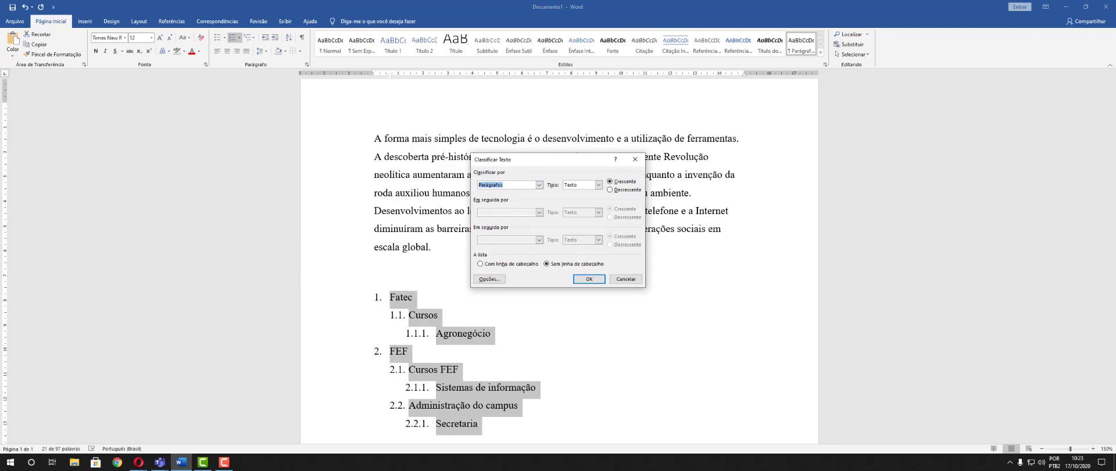
key(alt+Tab)
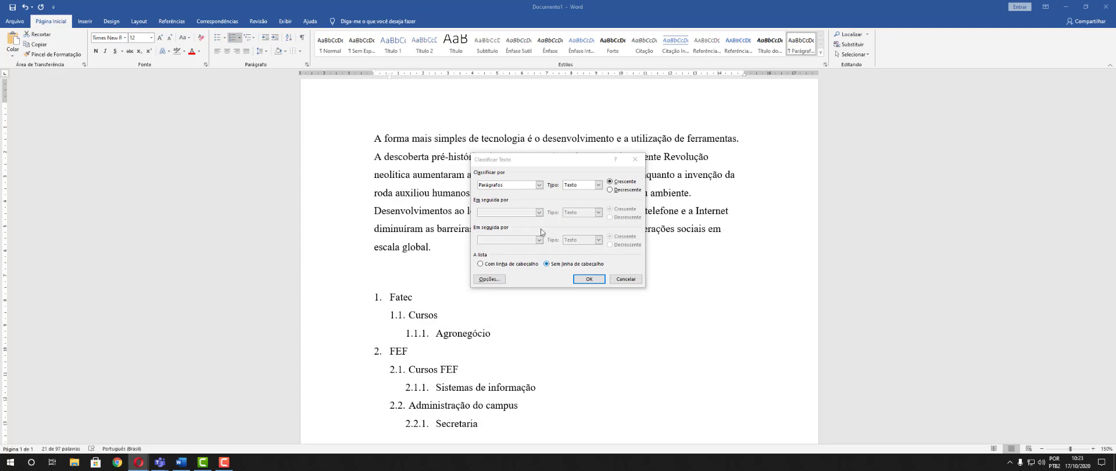
click(539, 184)
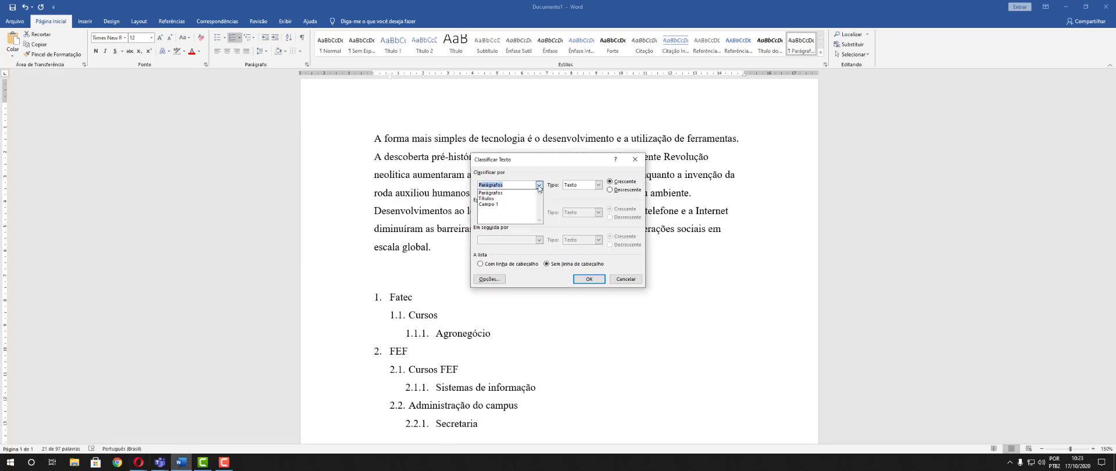
click(523, 204)
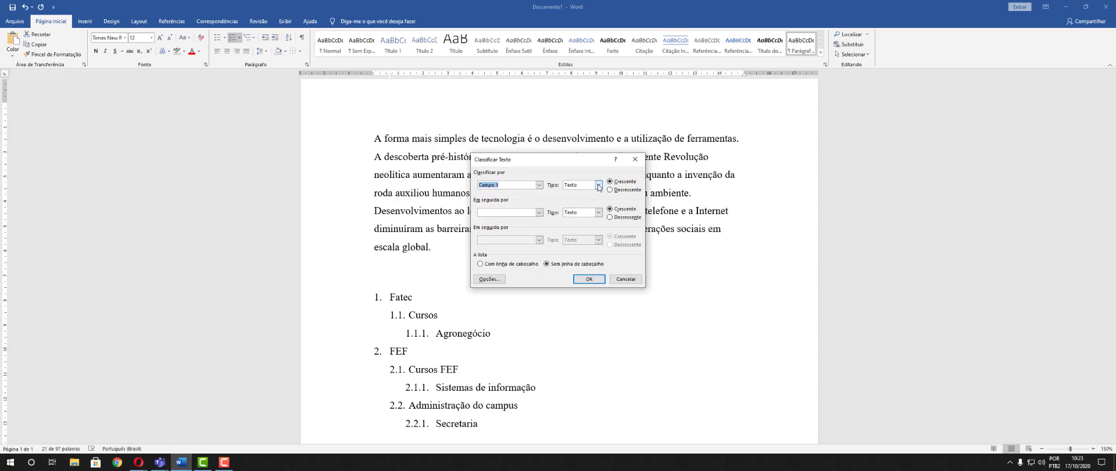
click(598, 185)
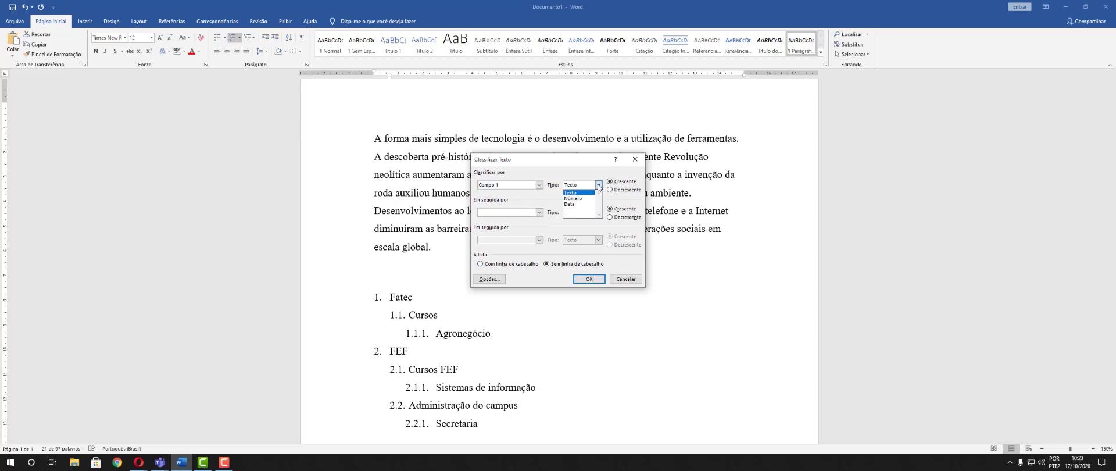
click(599, 186)
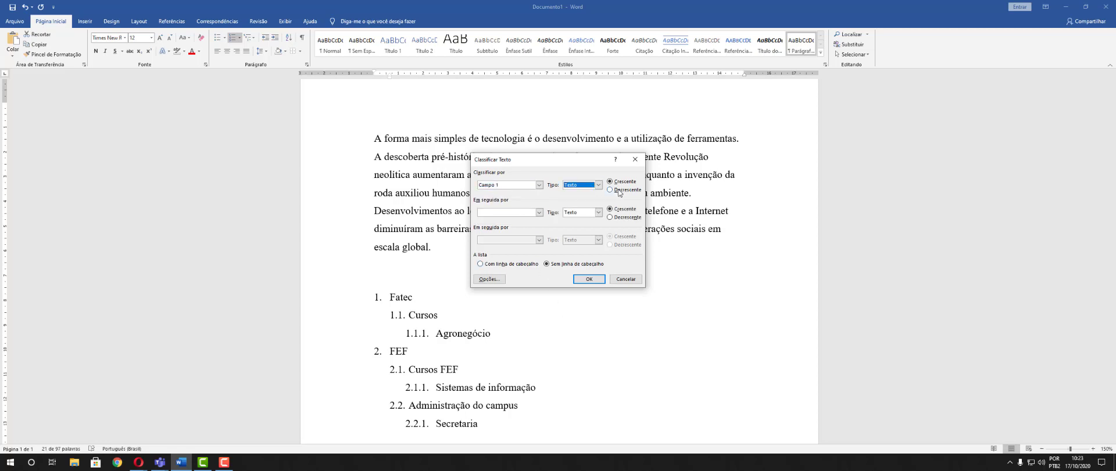
click(589, 279)
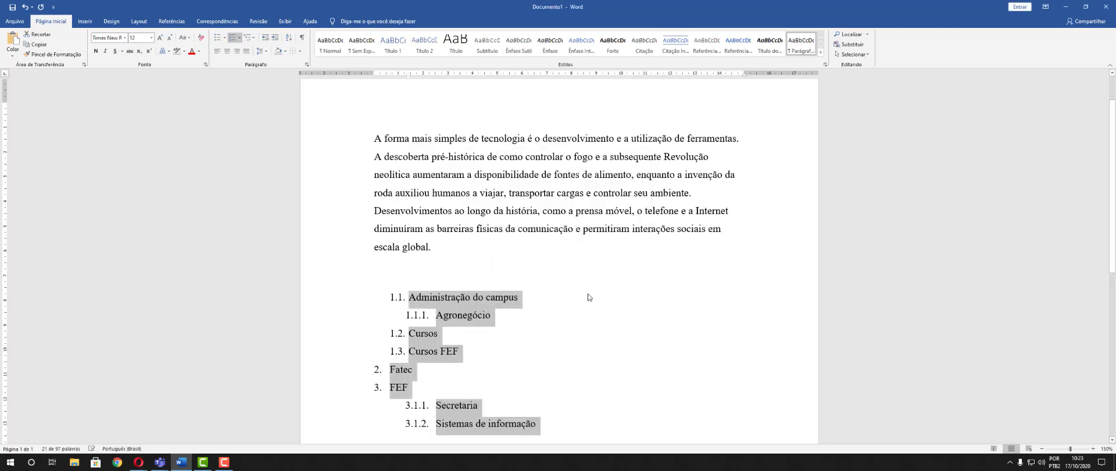
scroll(548, 328, down, 1)
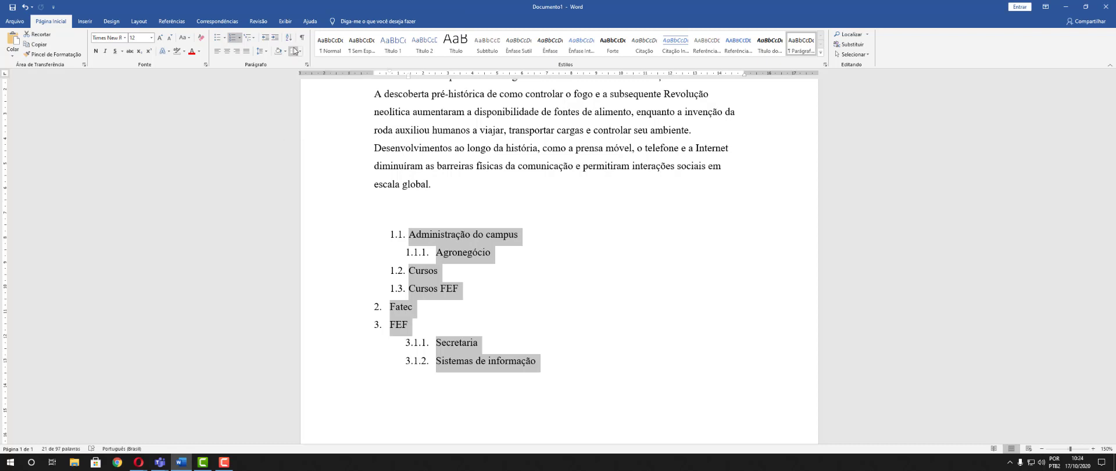
drag(557, 368, 355, 230)
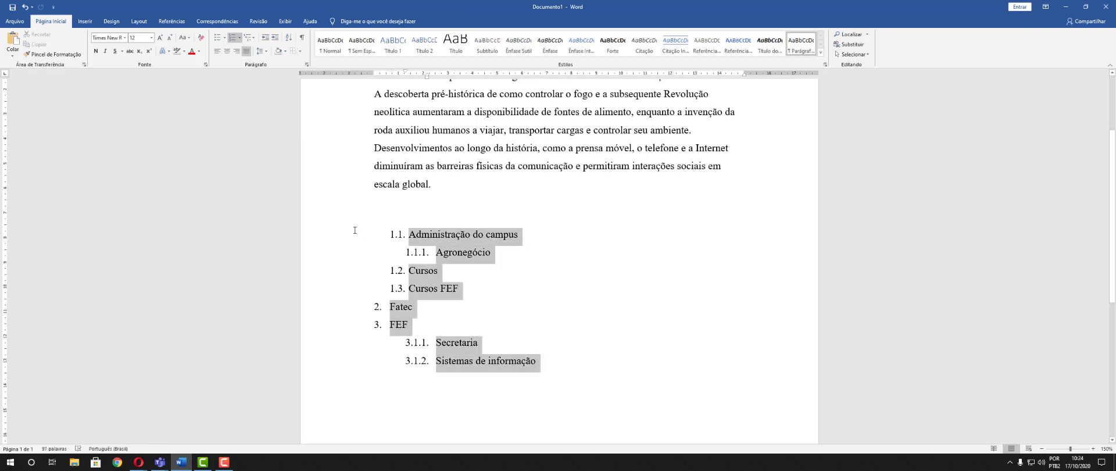
click(291, 37)
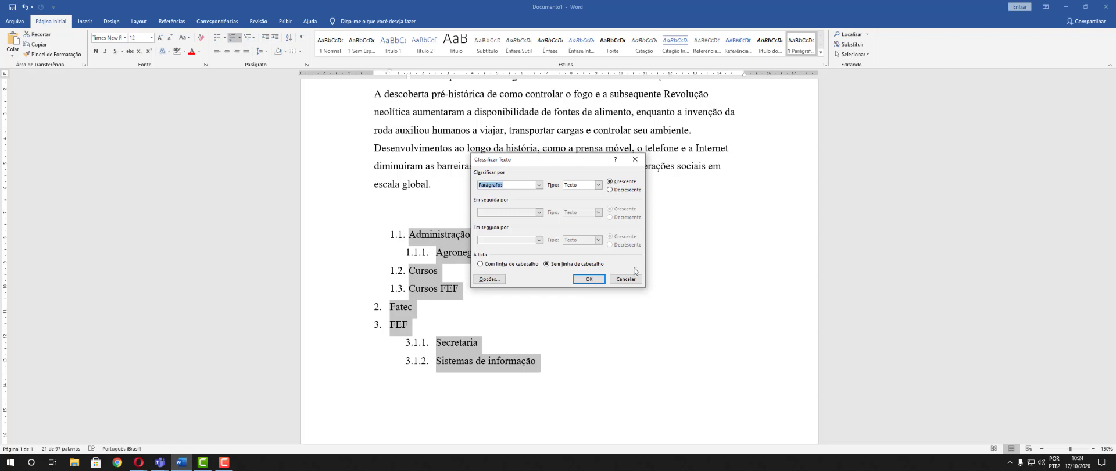
click(626, 283)
click(630, 326)
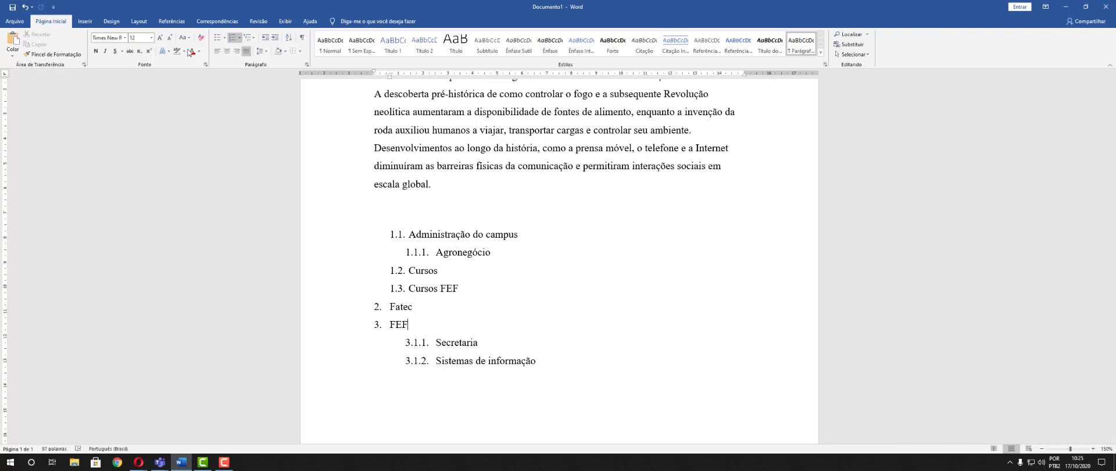
Undo the sorting of the multilevel list.
click(25, 8)
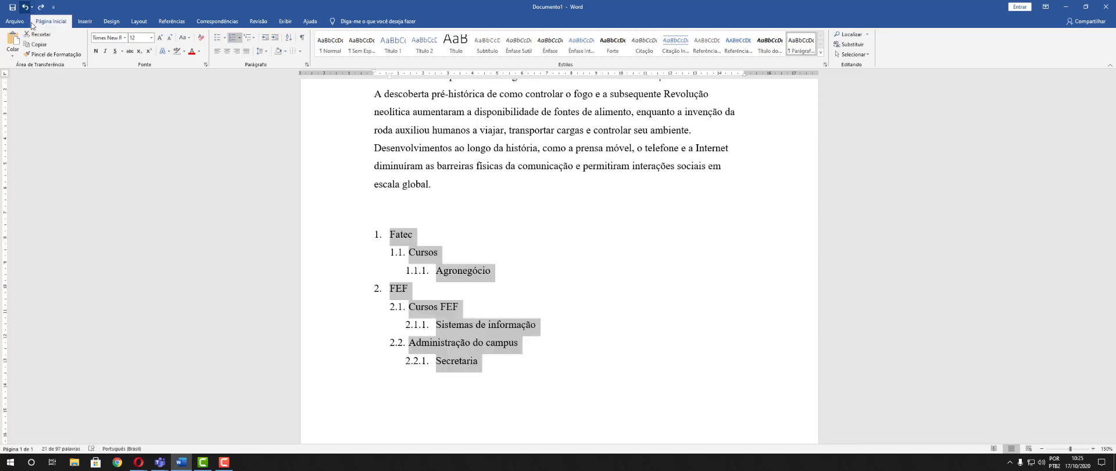
click(714, 324)
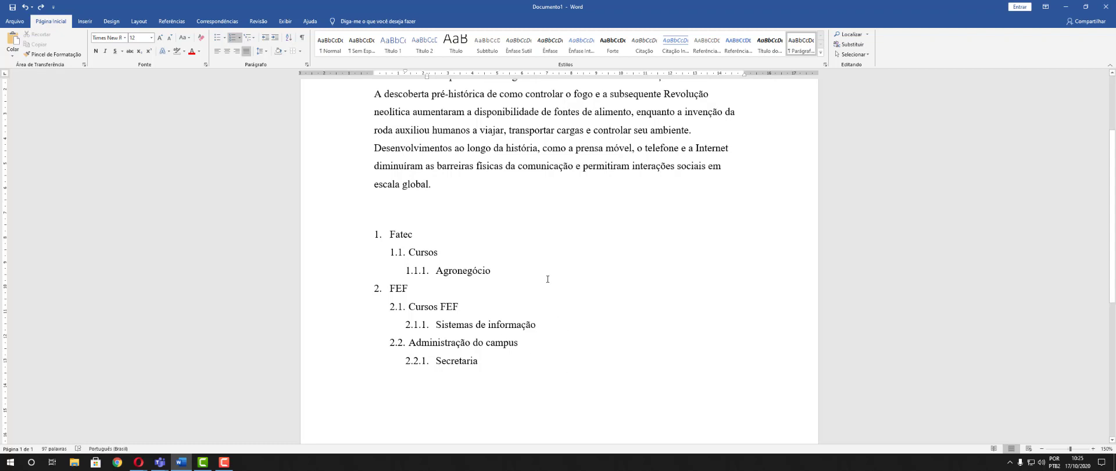
Right-align the technology paragraph and turn it into a numbered item.
scroll(557, 293, up, 1)
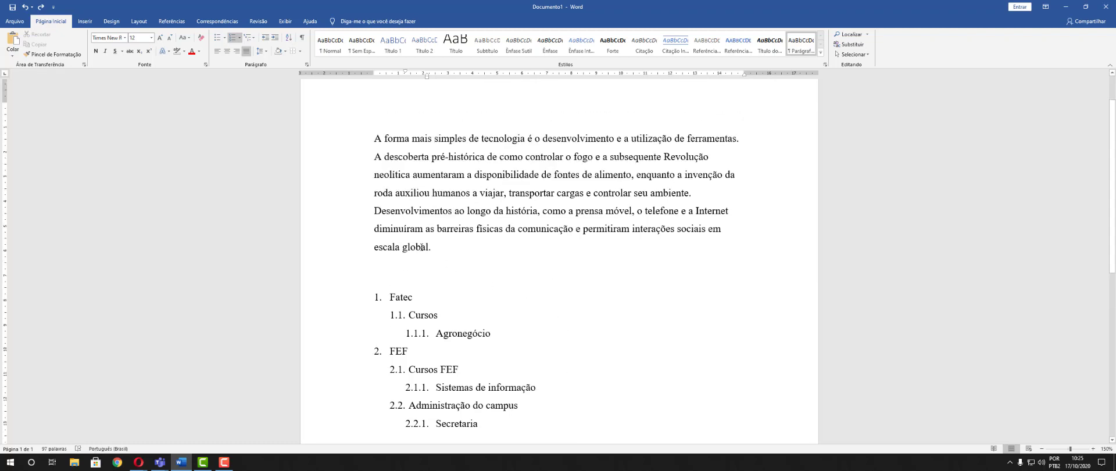
double_click(357, 155)
click(237, 51)
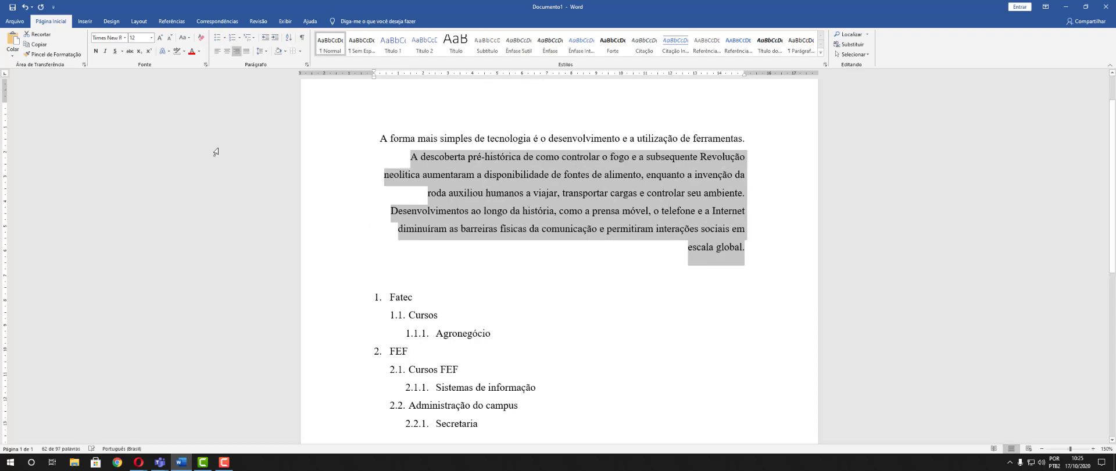
click(232, 38)
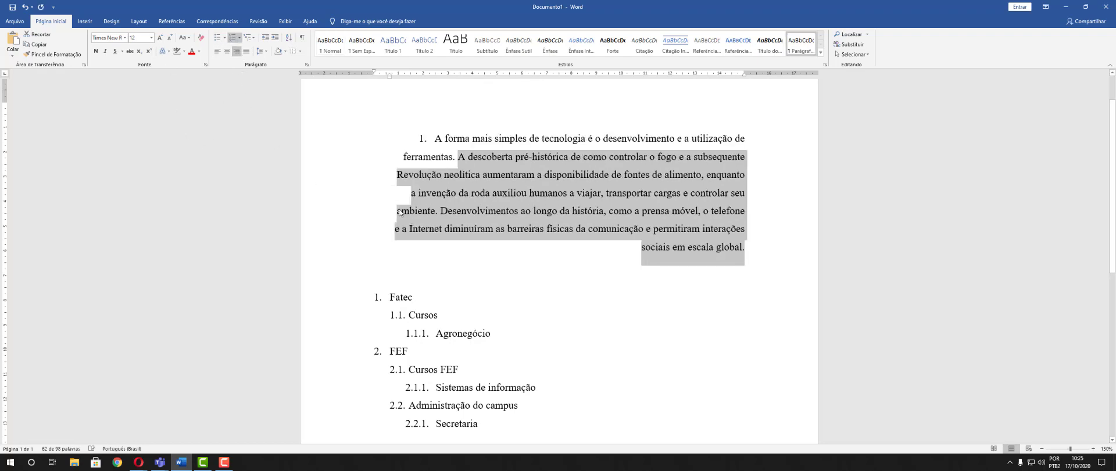
Set the selected part of the technology paragraph, from "A descoberta pré-histórica" to its end, in Arial.
click(125, 37)
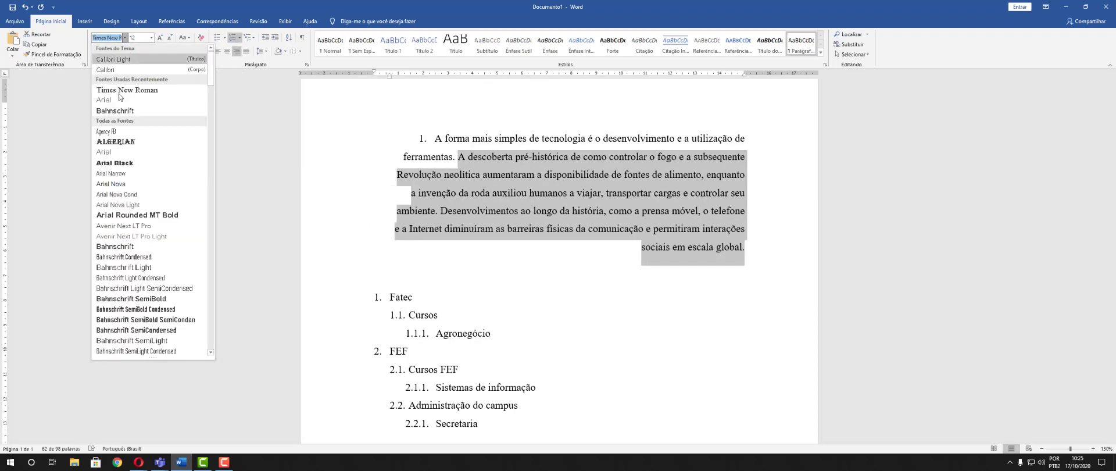
click(118, 152)
click(847, 440)
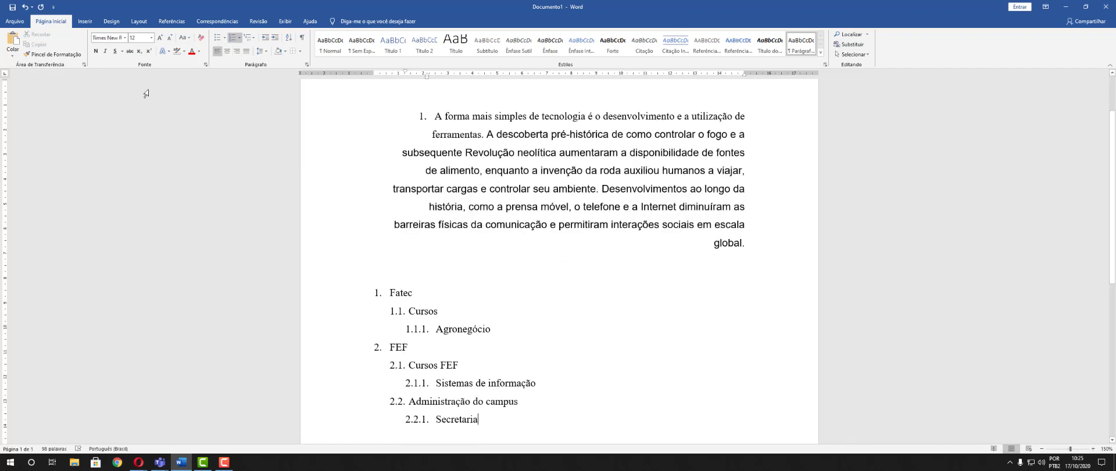
Undo the font change, the numbering and the right alignment of the technology paragraph.
click(25, 8)
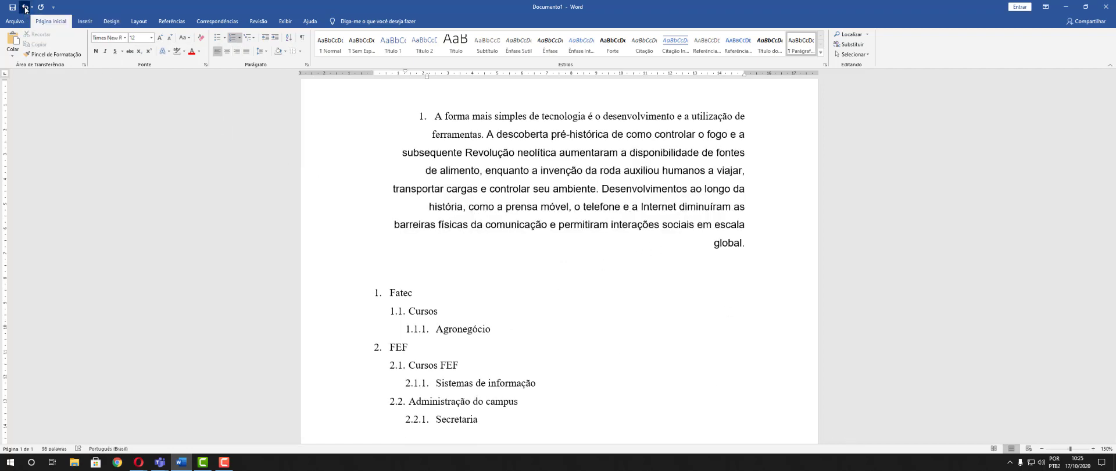
click(25, 8)
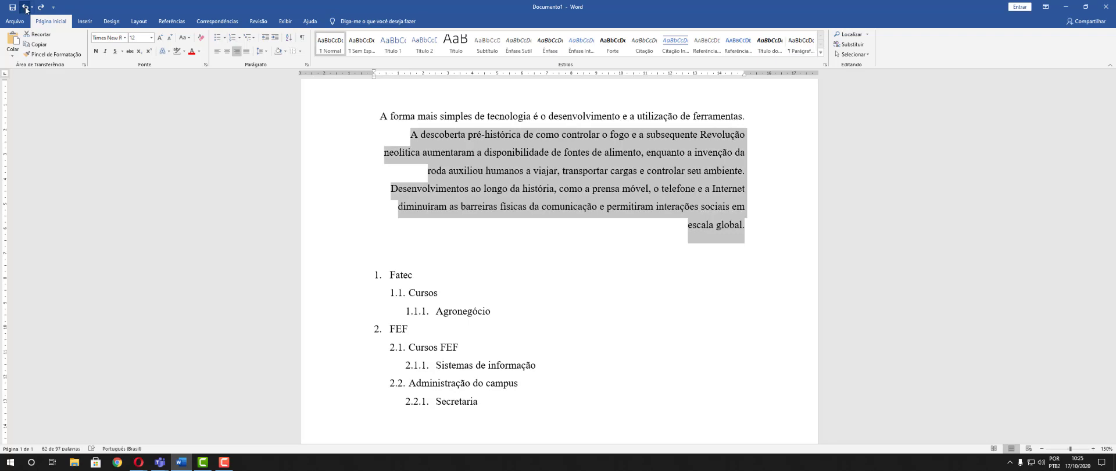
click(25, 7)
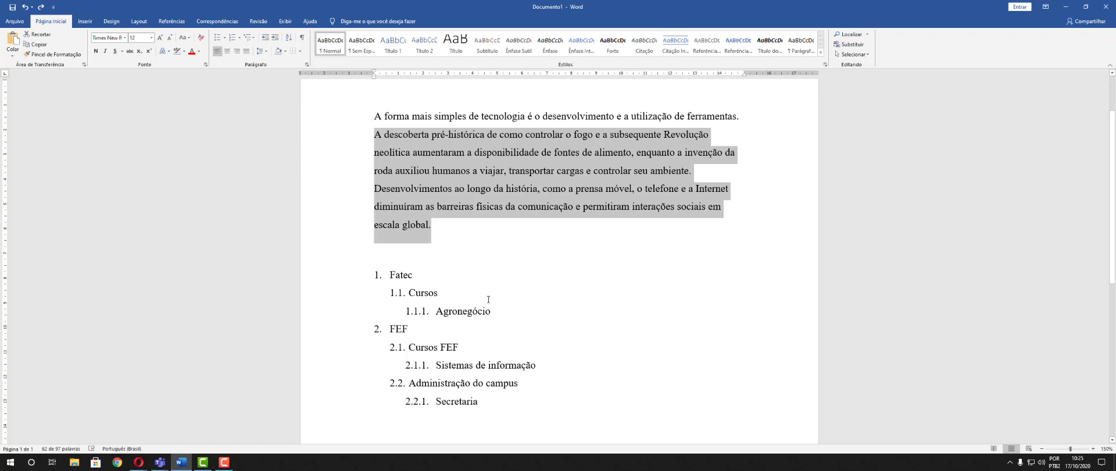
click(581, 347)
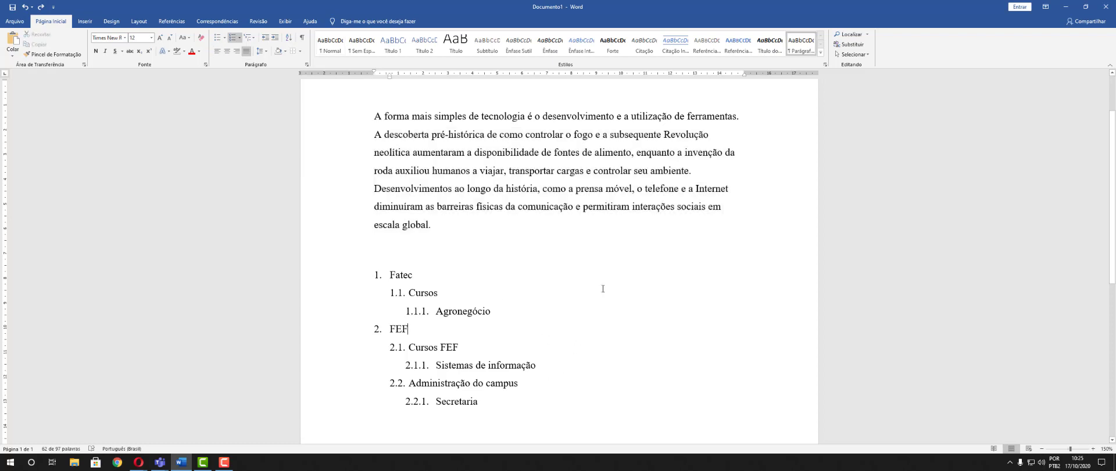
Redo the right alignment and numbering of the technology paragraph, and undo both again.
click(25, 7)
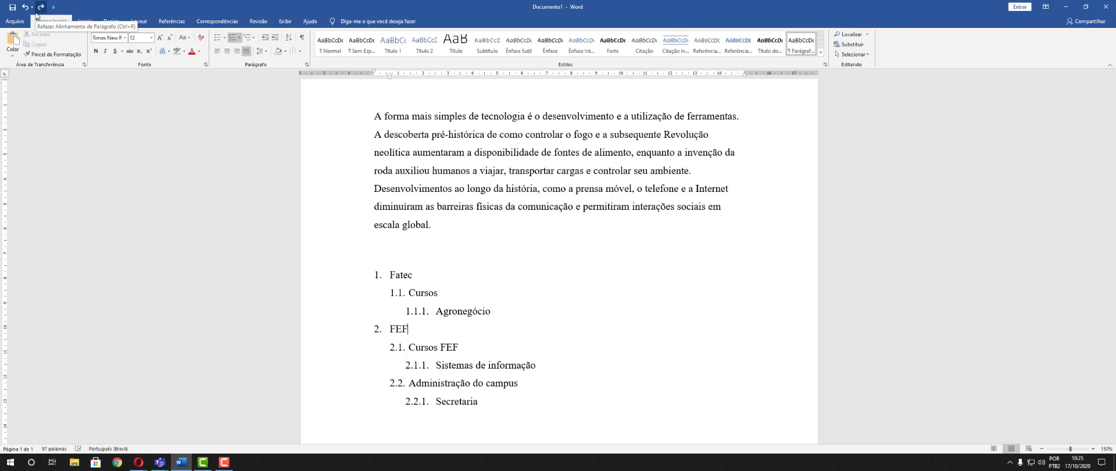
click(41, 8)
click(41, 8)
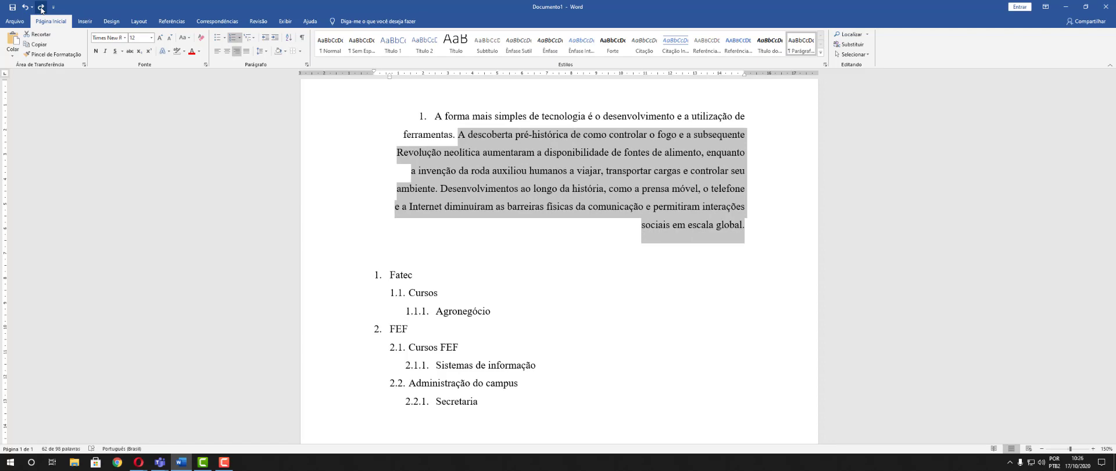
click(26, 7)
click(26, 7)
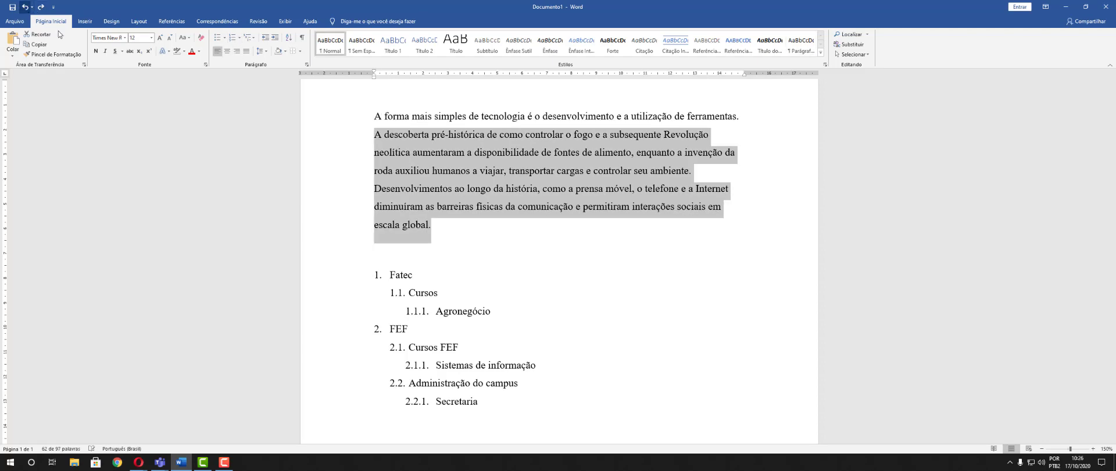
Undo the last change and display the document's paragraph marks and other hidden formatting symbols.
click(25, 7)
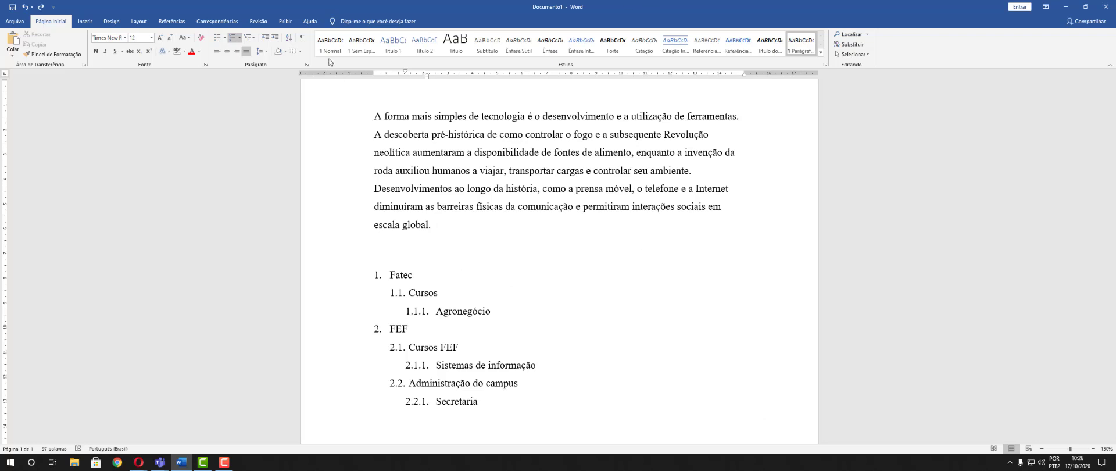
click(302, 38)
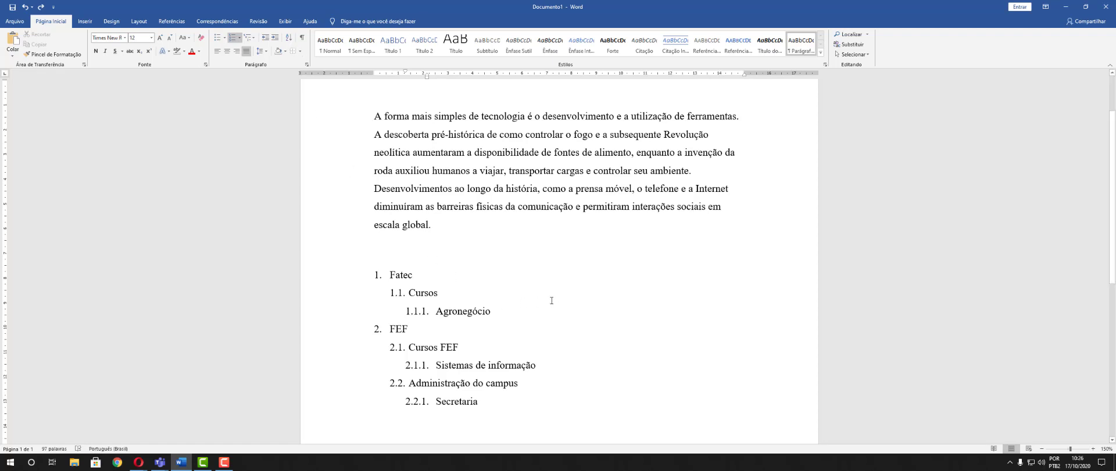
click(302, 38)
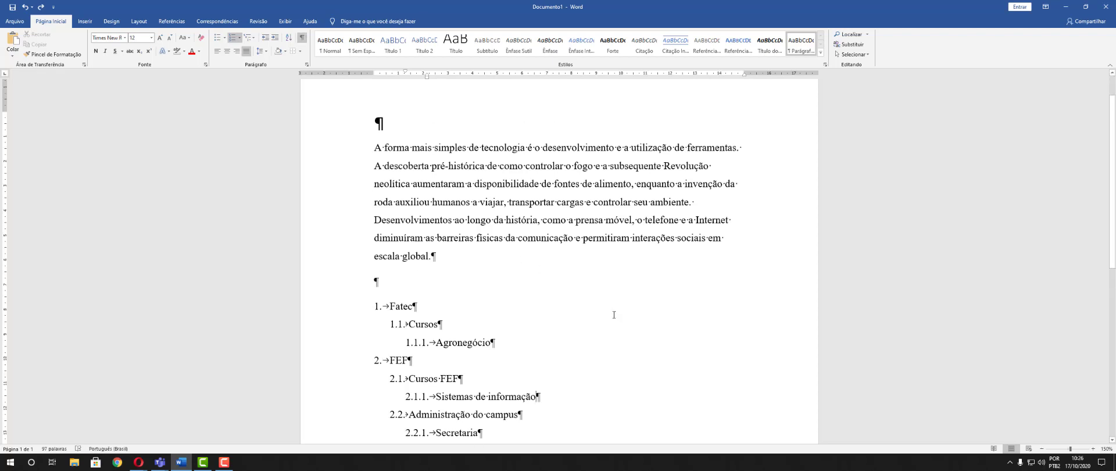
scroll(612, 313, up, 2)
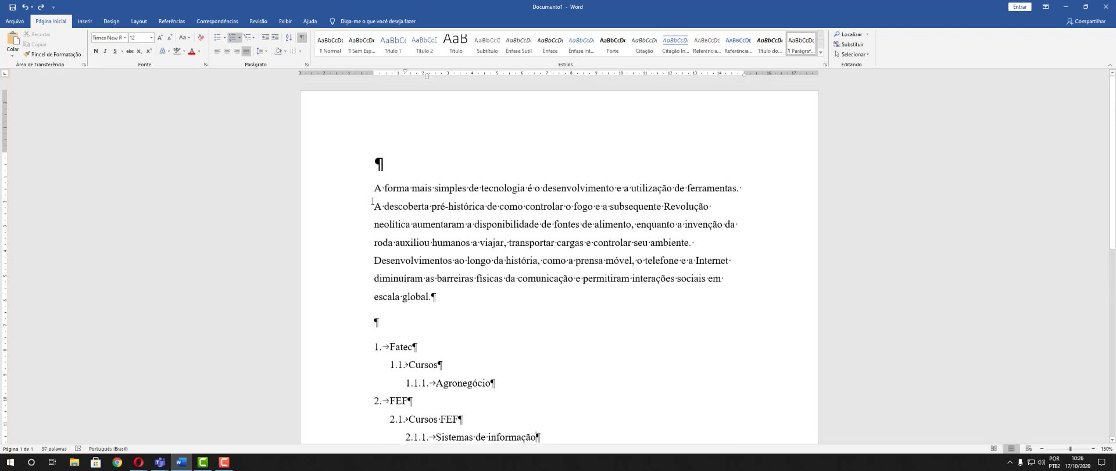
scroll(482, 280, down, 3)
scroll(537, 290, down, 3)
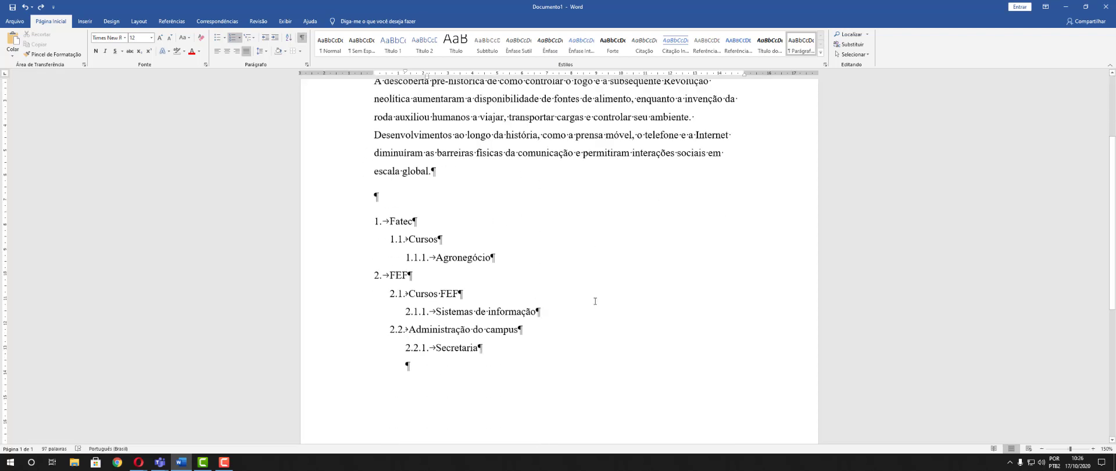
scroll(596, 300, up, 5)
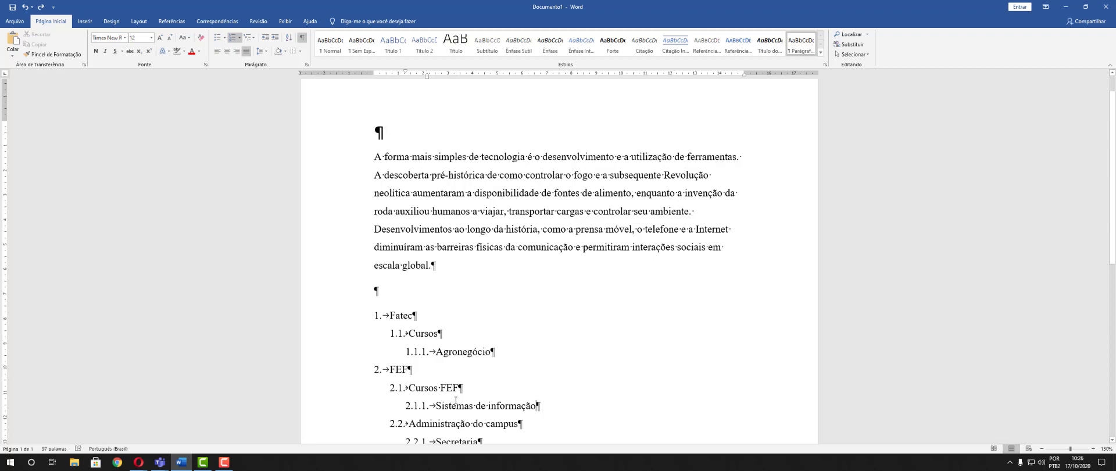
Delete the empty paragraph above the opening text that begins "A forma mais simples de tecnologia".
click(387, 138)
key(Down)
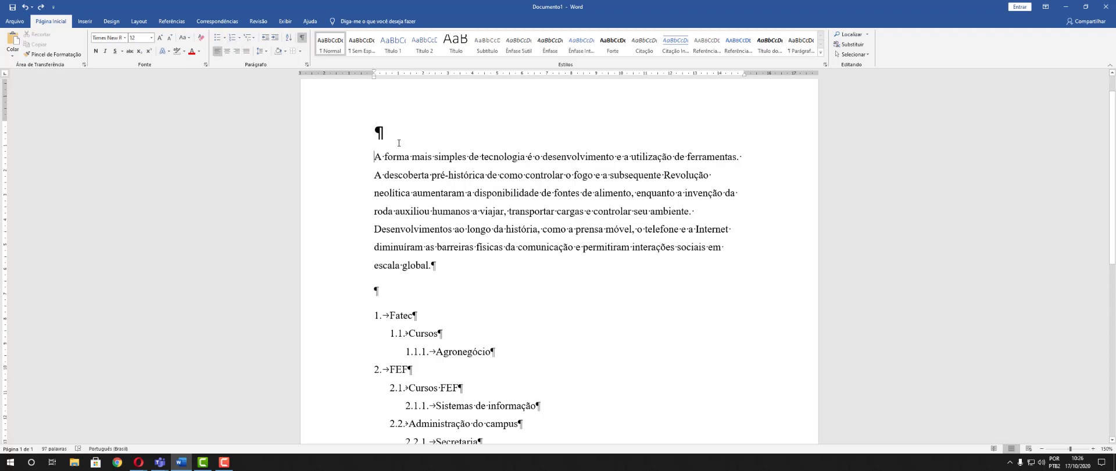
key(BackSpace)
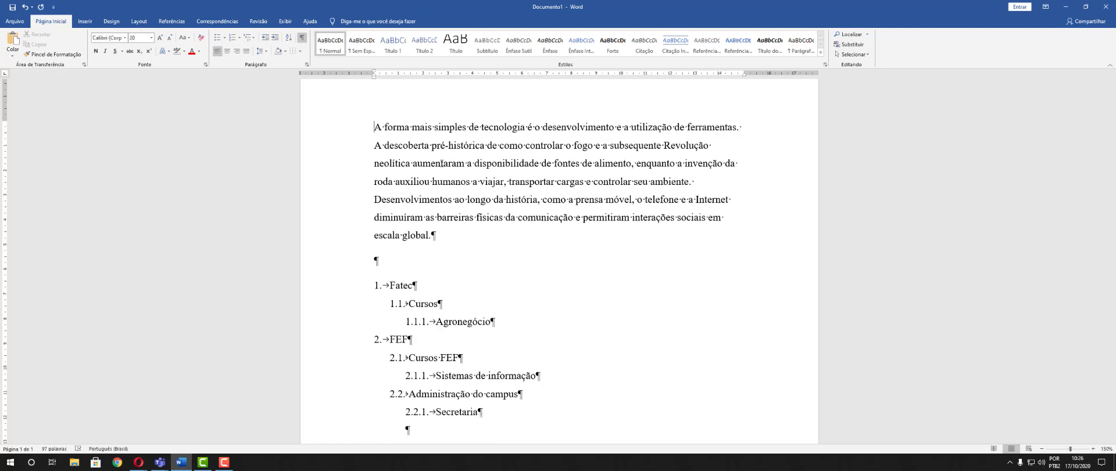
Try empty paragraphs above the opening text and delete them again so the text starts the page.
key(ctrl+z)
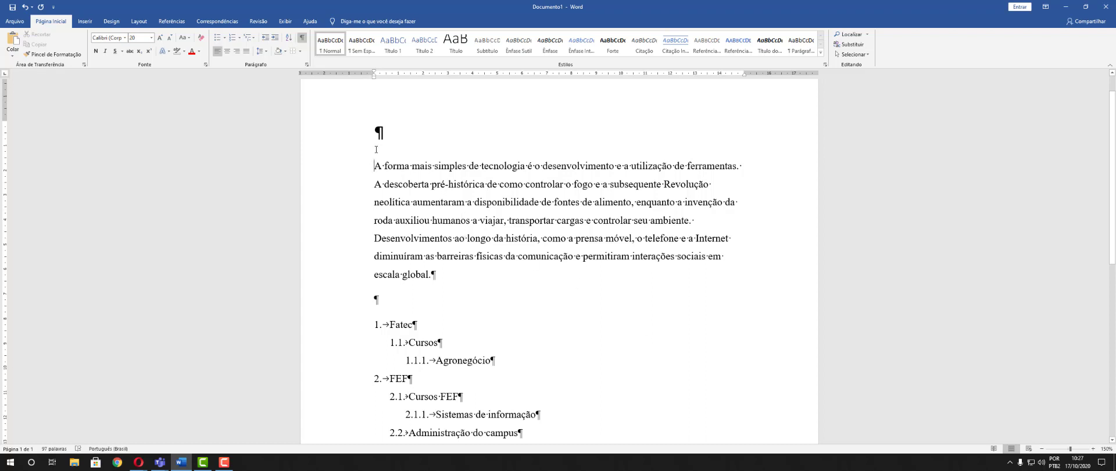
key(BackSpace)
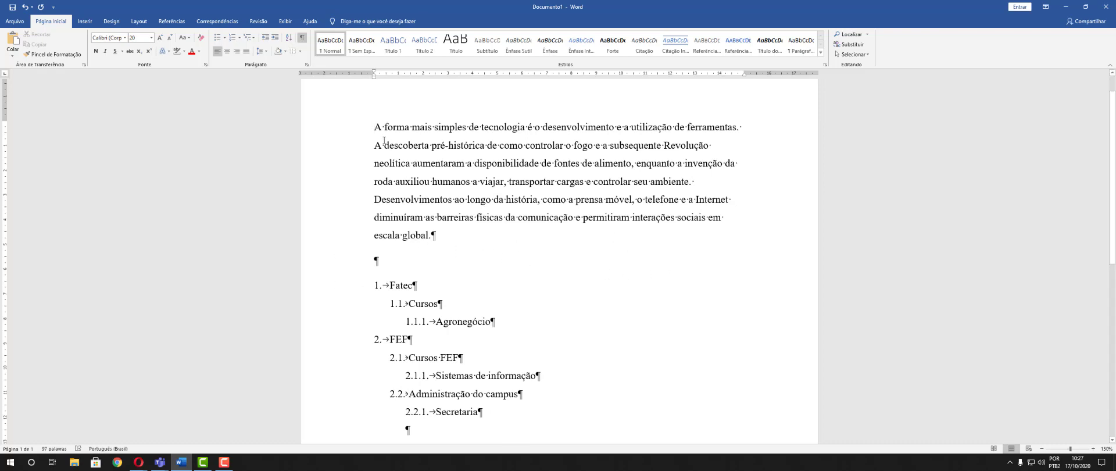
key(Return)
key(Return)
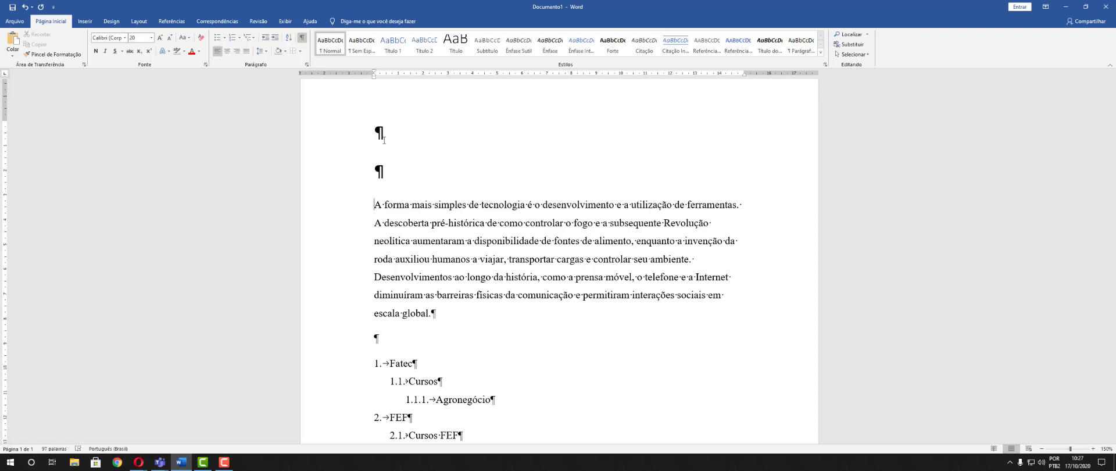
key(BackSpace)
key(BackSpace)
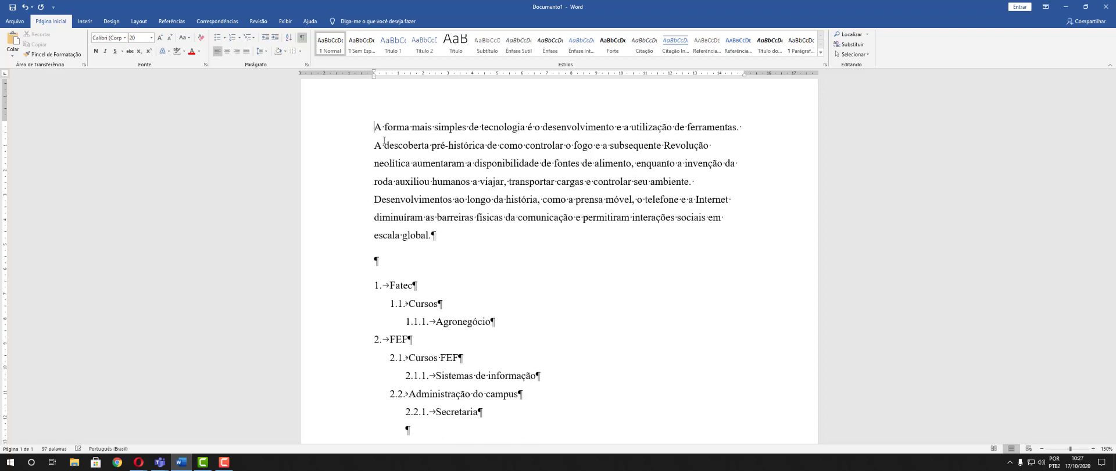
Try an extra space before "tecnologia" in the first line and remove it.
click(482, 123)
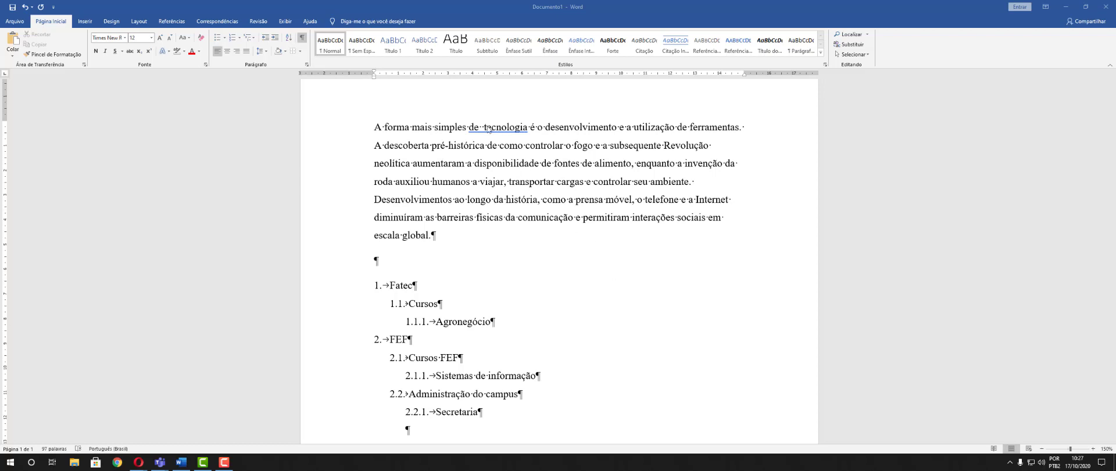
key(BackSpace)
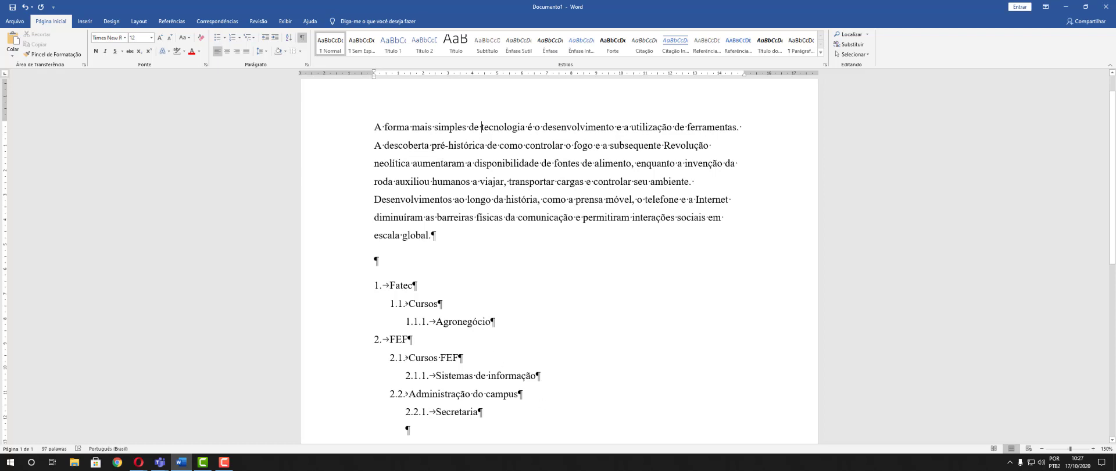
Check the page enlarged in the print preview without printing, and return to the document.
click(16, 25)
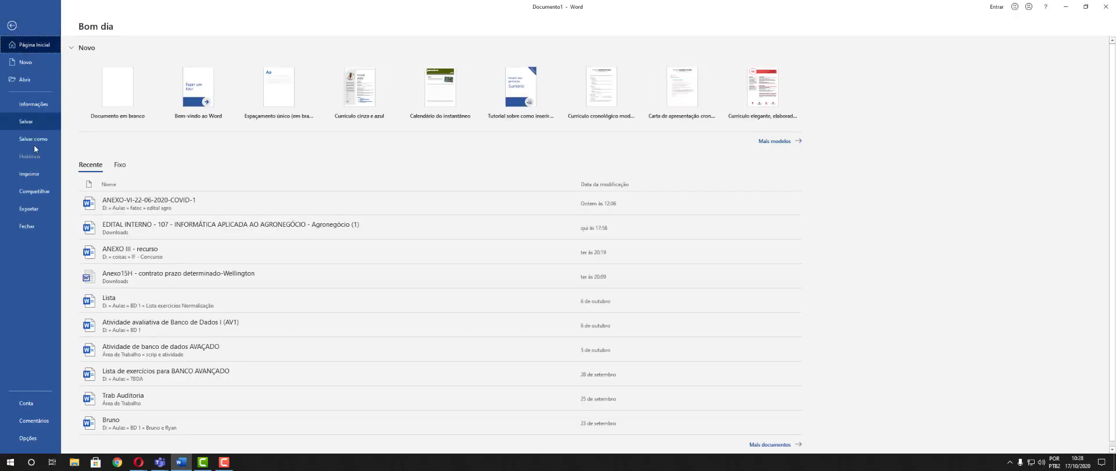
click(37, 173)
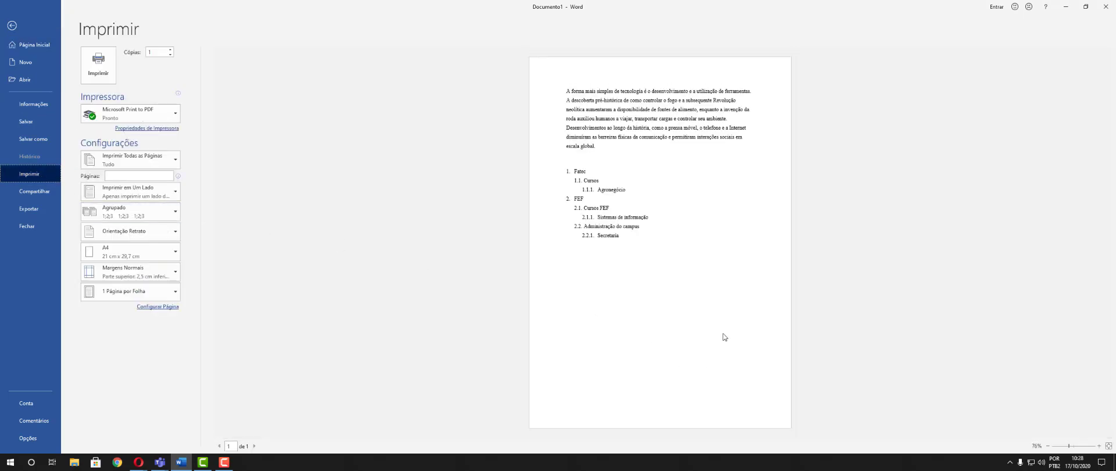
scroll(707, 234, up, 1)
scroll(707, 230, up, 7)
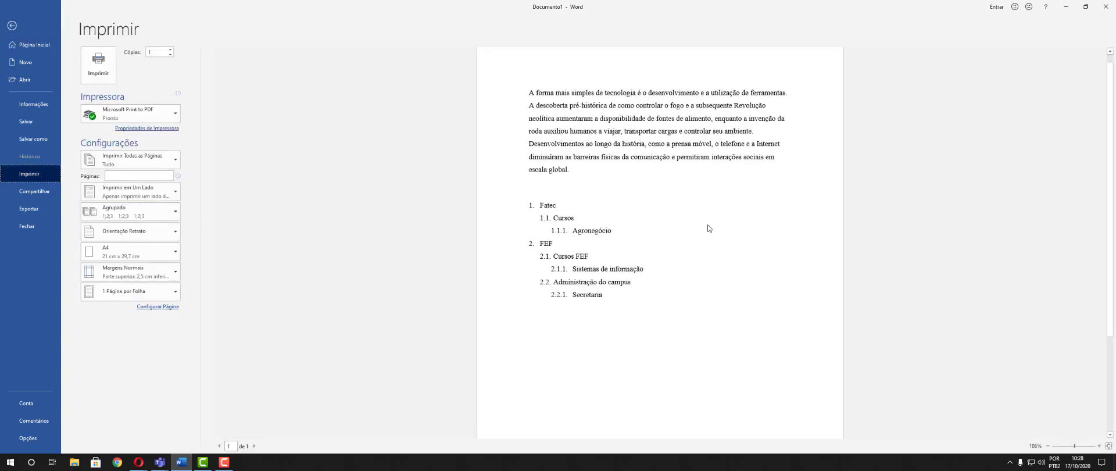
scroll(708, 228, up, 2)
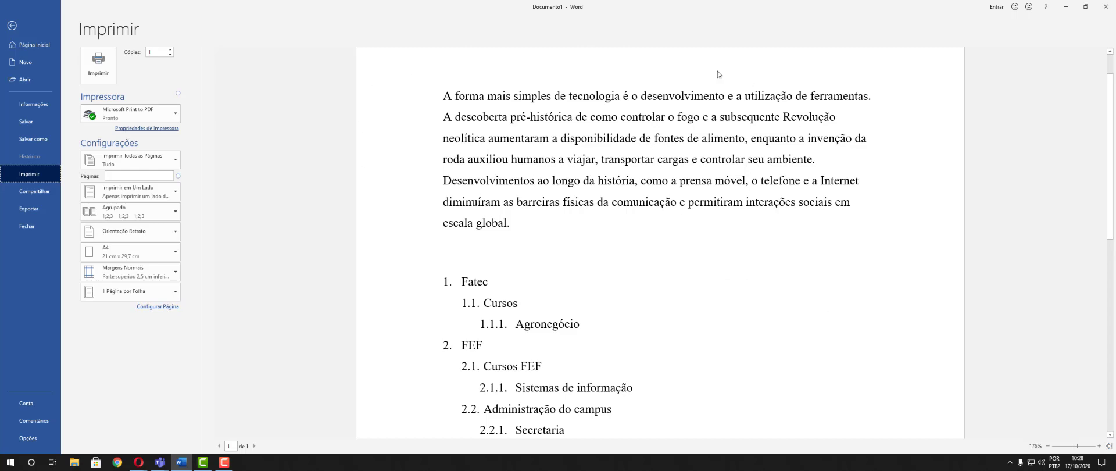
click(12, 25)
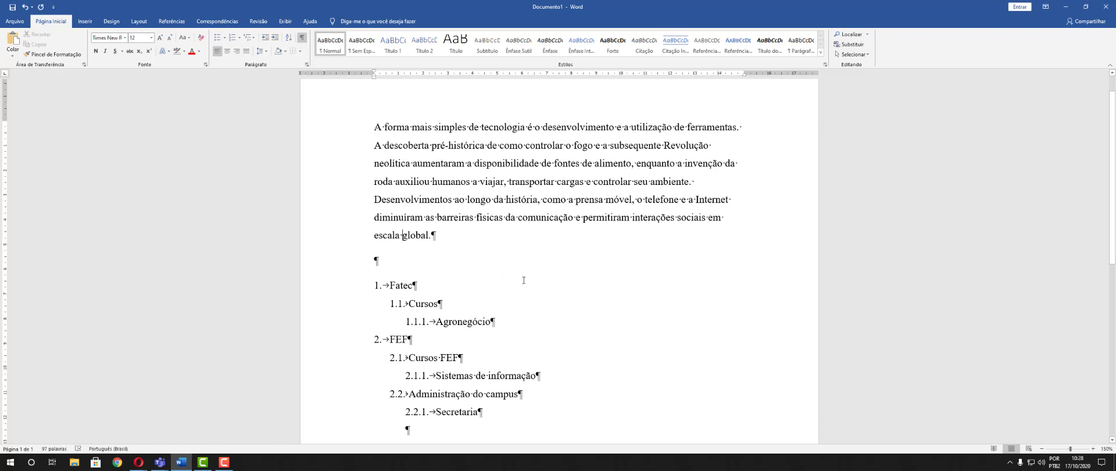
Insert four more empty paragraphs between the body text and the numbered list.
click(426, 260)
key(Return)
key(Return)
key(Return)
key(Return)
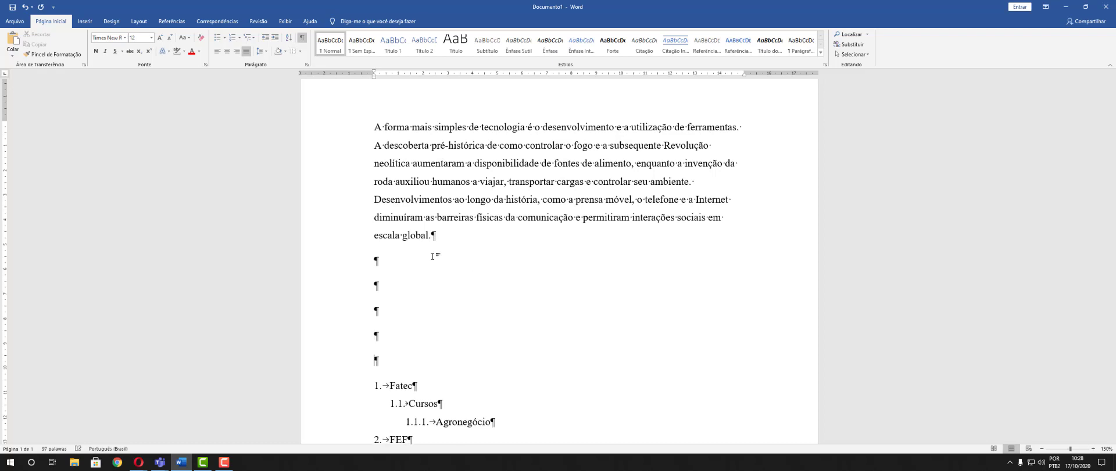
Delete all the empty paragraphs between the body text and the numbered list.
key(BackSpace)
key(BackSpace)
key(BackSpace)
key(BackSpace)
key(BackSpace)
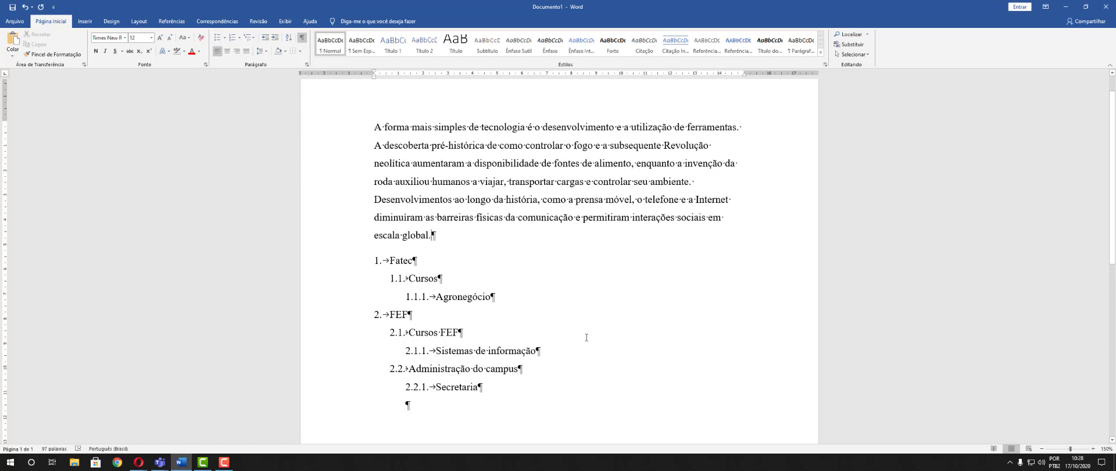
Append "FATEC" to list item 1.1.1 so that it reads "Agronegócio FATEC".
click(491, 295)
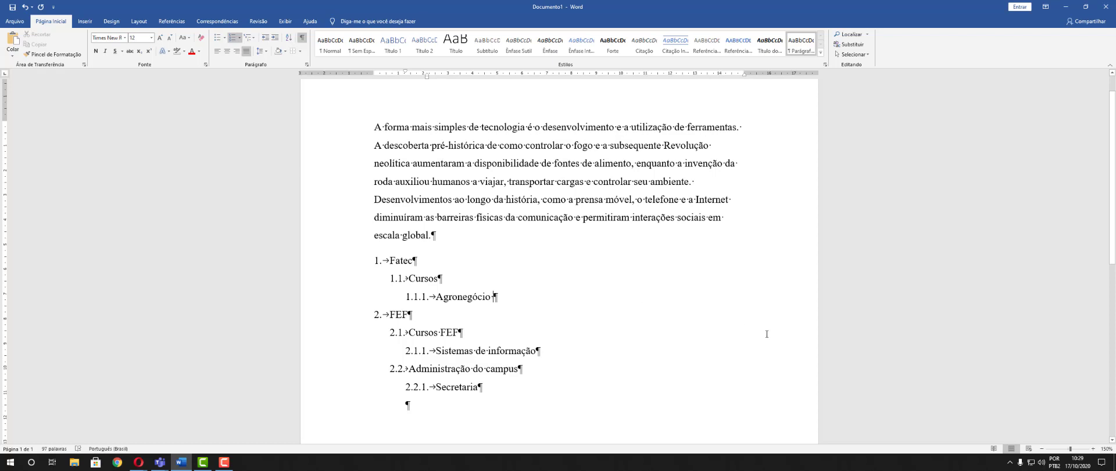
text(FA)
key(BackSpace)
key(BackSpace)
key(BackSpace)
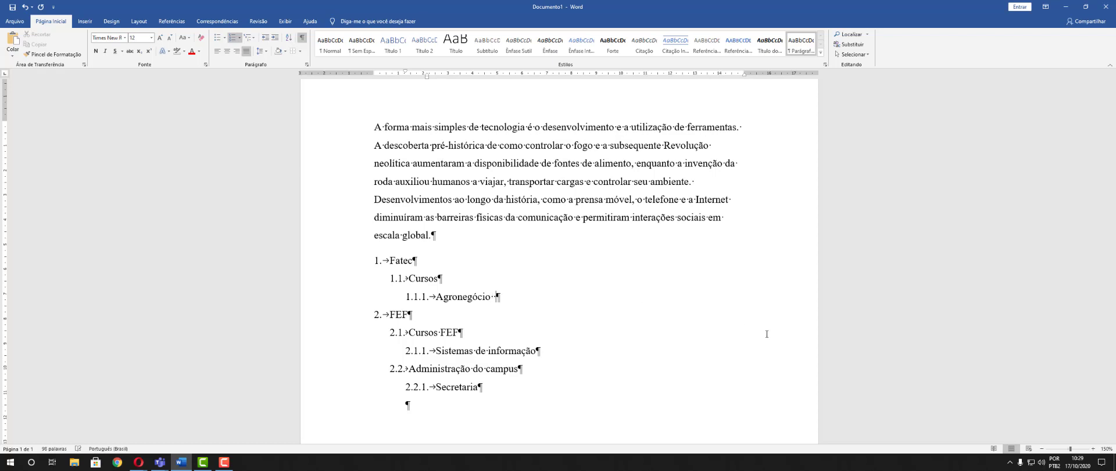
text(FATEC)
key(BackSpace)
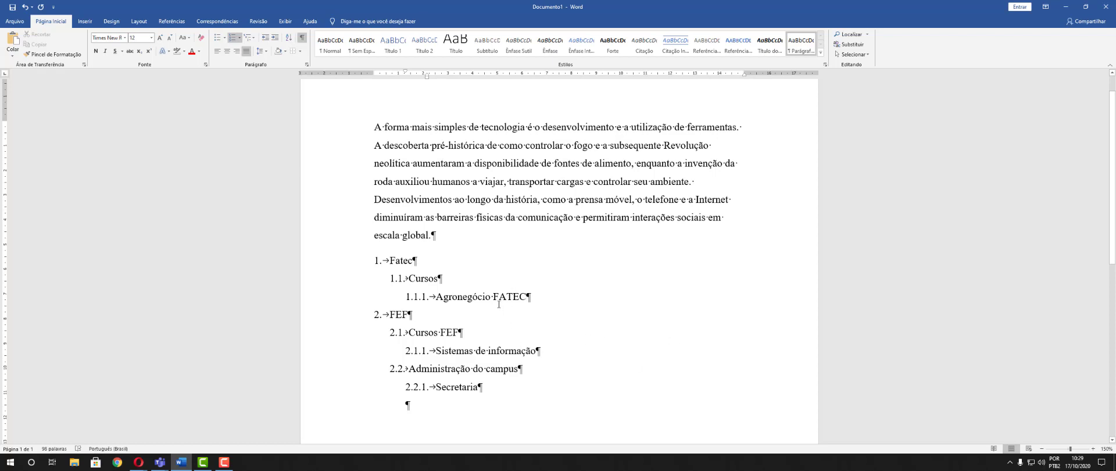
Try an extra space between "Agronegócio" and "FATEC" in item 1.1.1 and remove it.
key(ctrl+Left)
click(637, 384)
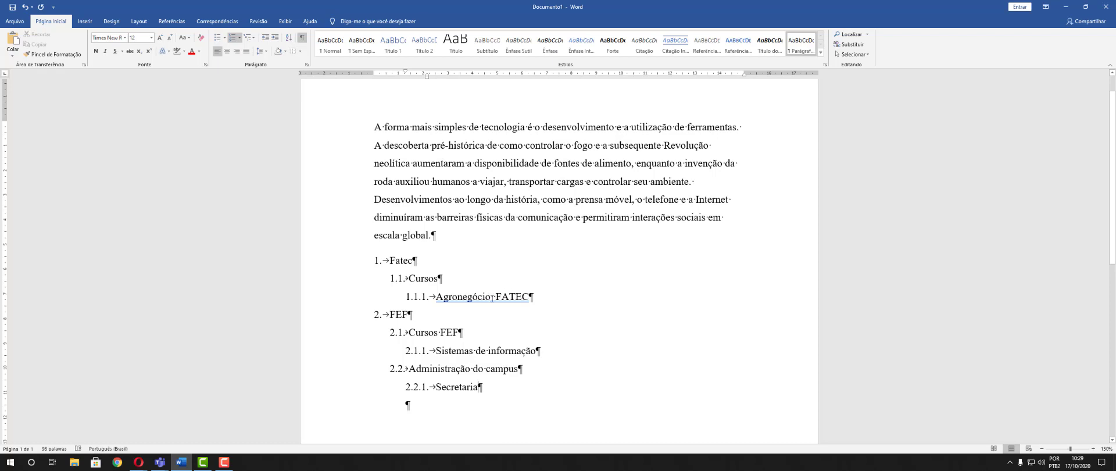
click(494, 295)
key(BackSpace)
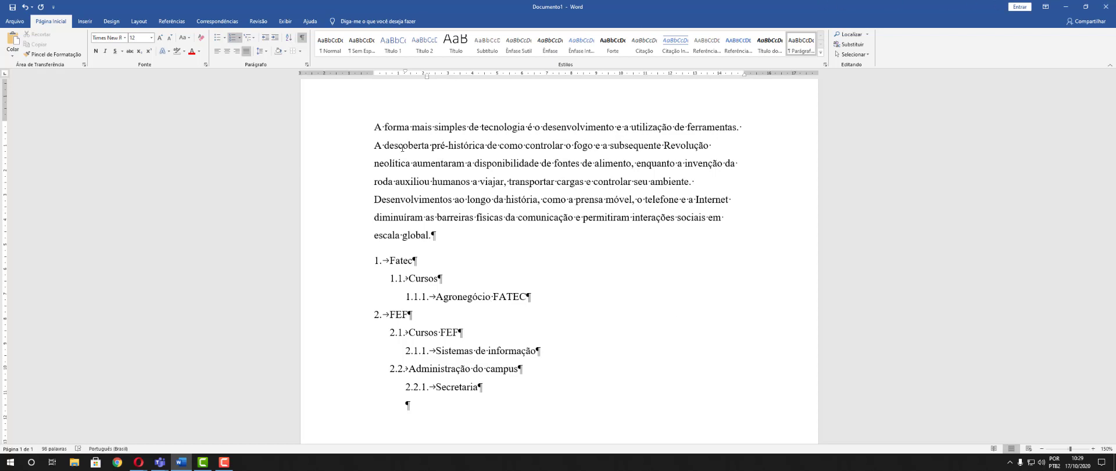
Hide the paragraph marks and other formatting symbols in the document.
click(511, 363)
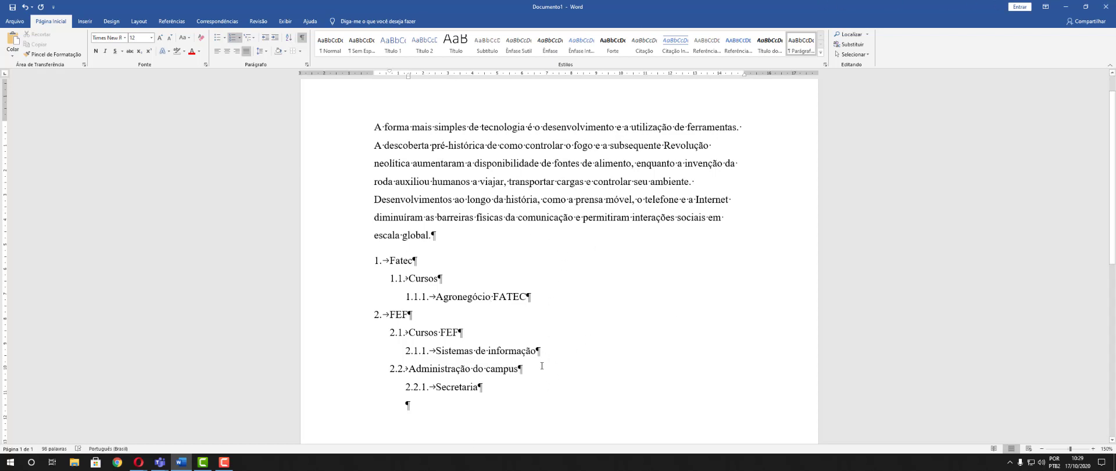
click(302, 37)
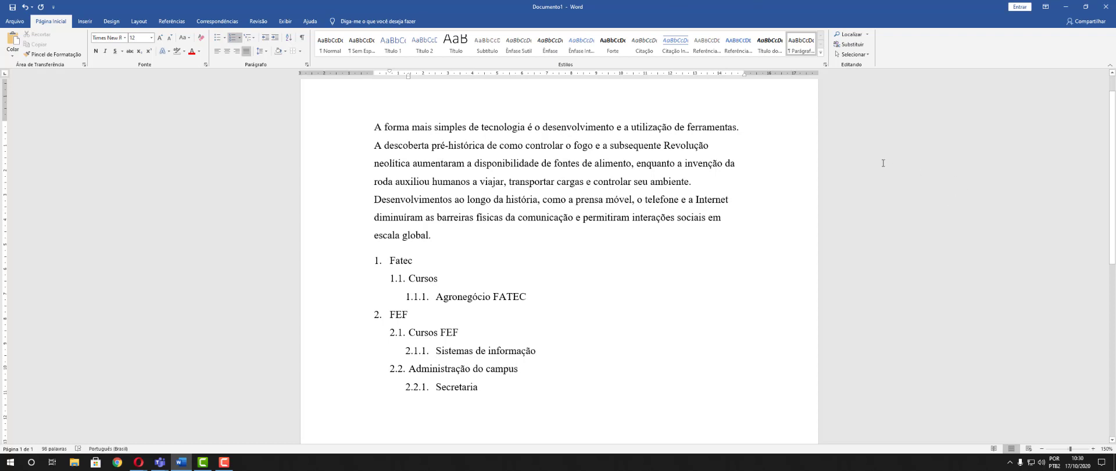
Search the document for "FATEC".
click(852, 35)
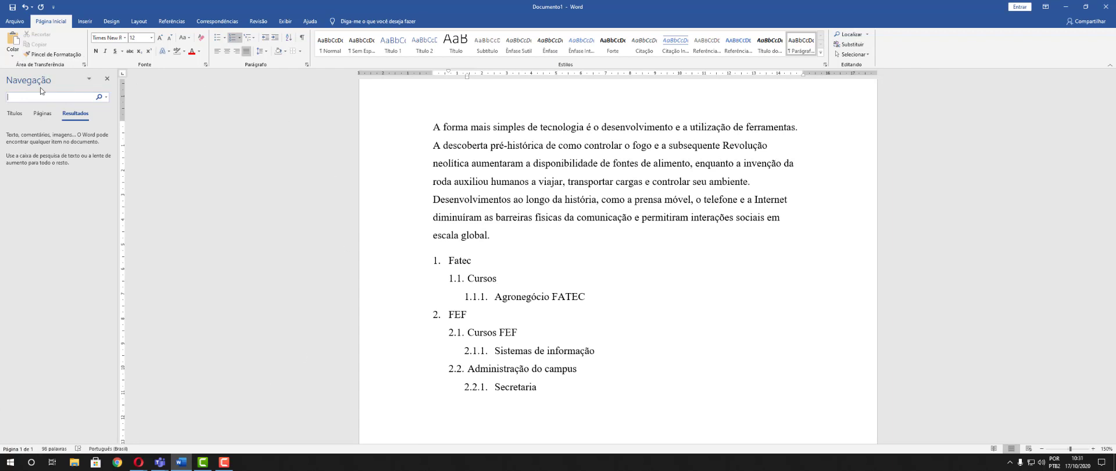
text(FATEC)
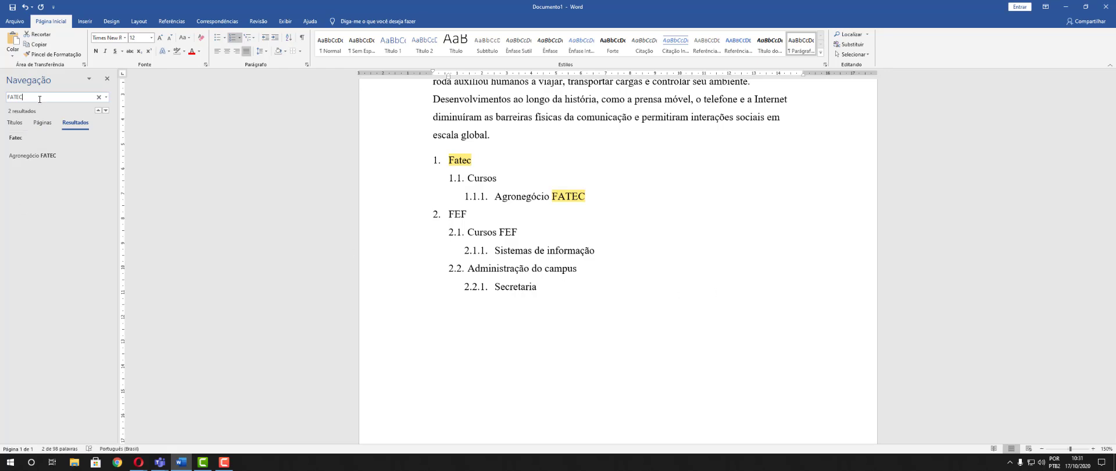
Replace the search term with "Desenvolvimentos ao longo da" to locate that phrase in the document.
drag(38, 97, 7, 96)
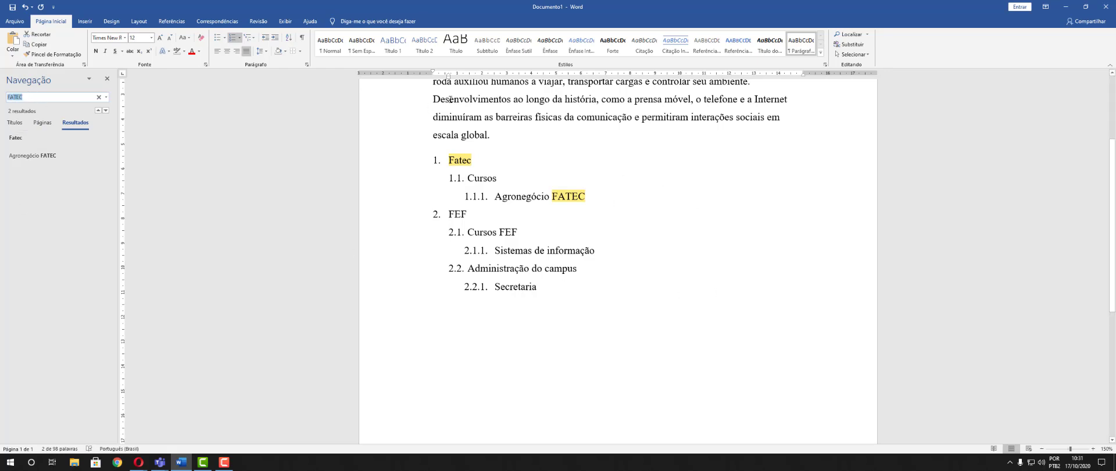
text(Dese)
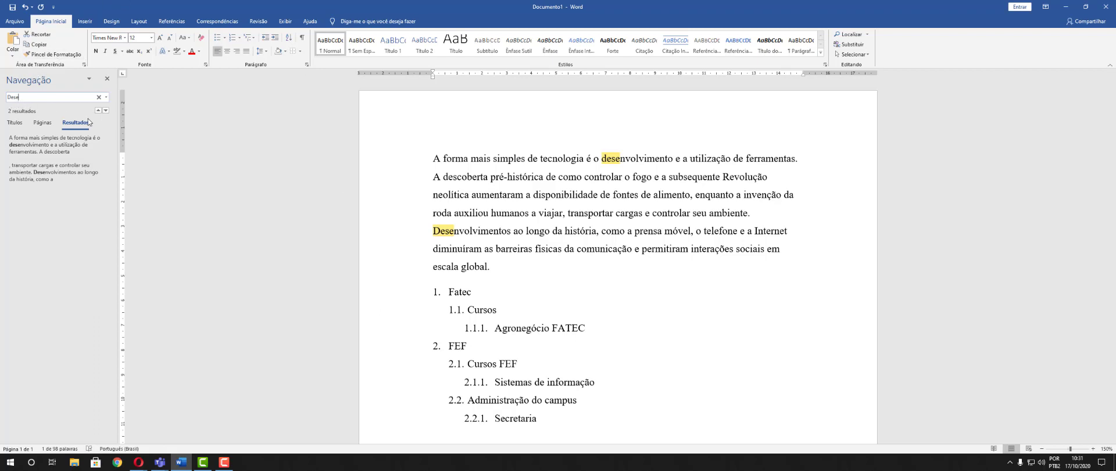
text(olviment)
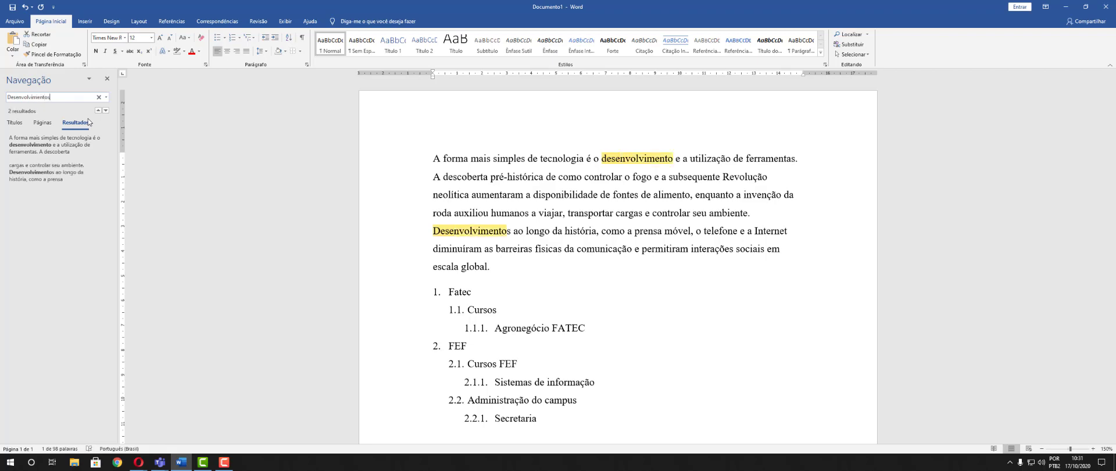
text(os a)
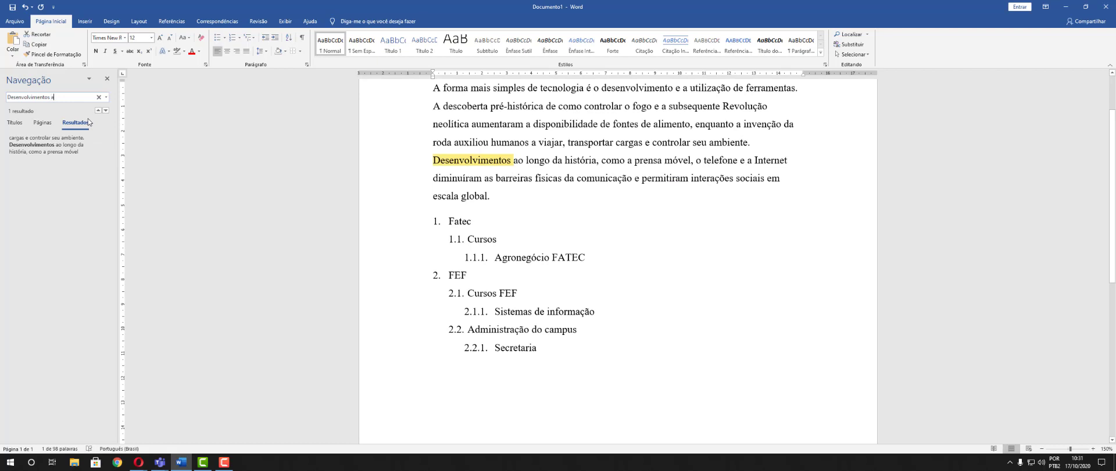
text(o longo da)
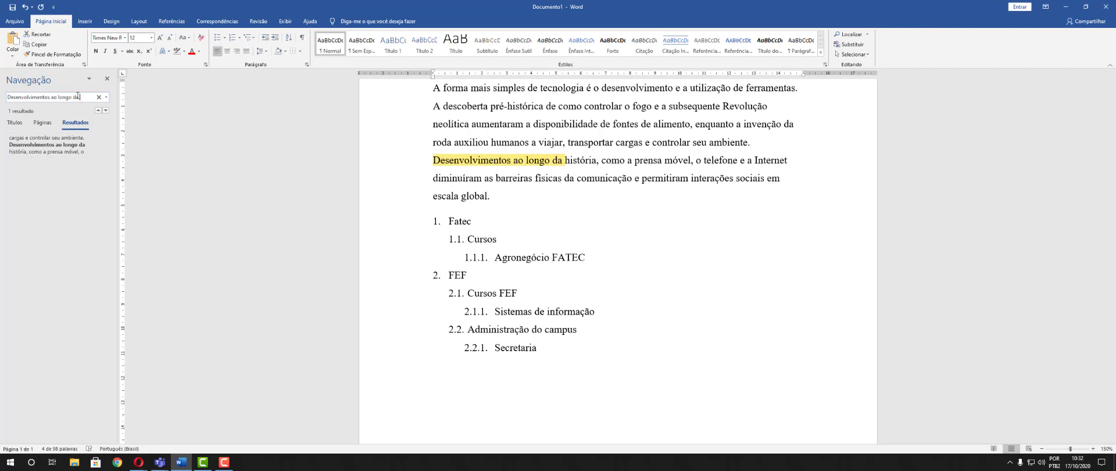
Shorten the search term to "Desenvolvimento" to locate that word in the document.
drag(77, 97, 49, 109)
key(BackSpace)
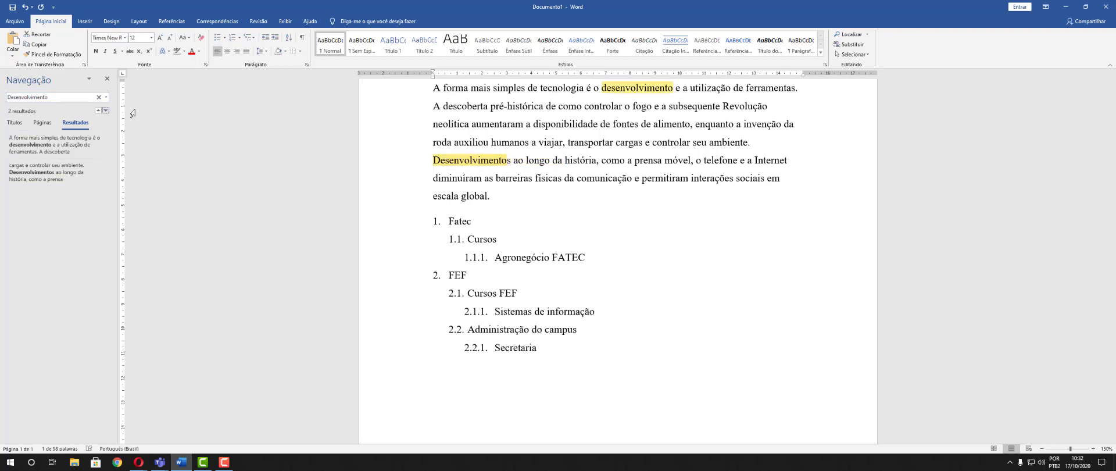
scroll(691, 168, up, 2)
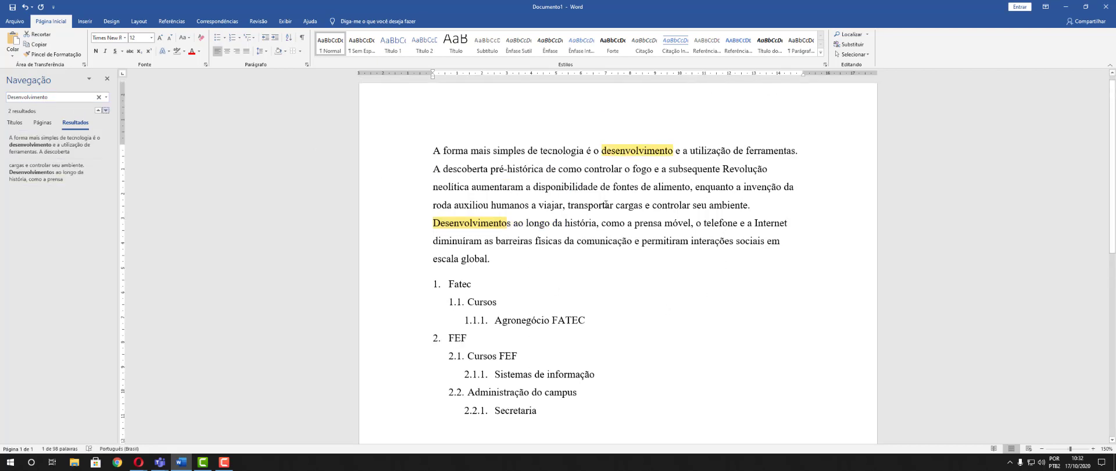
scroll(150, 226, down, 1)
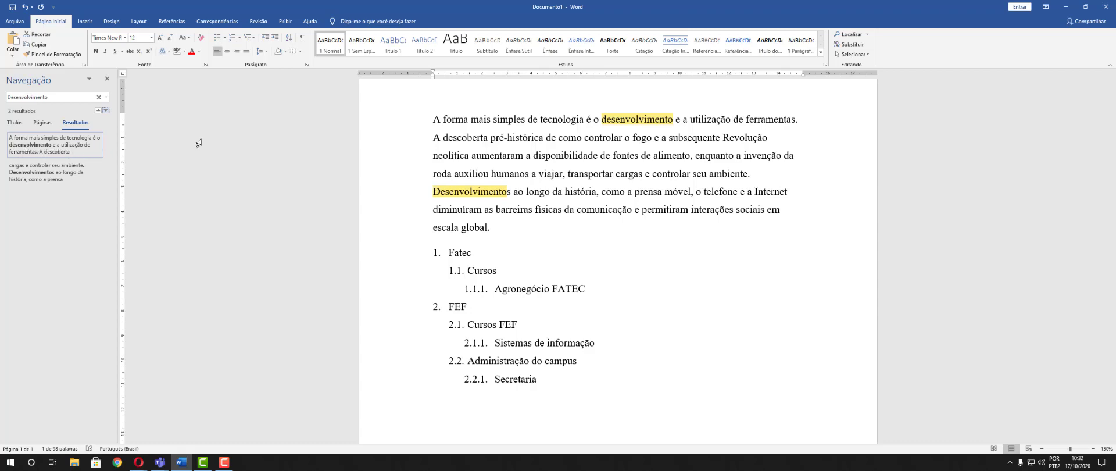
Jump to the search result in the sentence beginning "Desenvolvimentos" and close the search pane.
drag(435, 118, 792, 126)
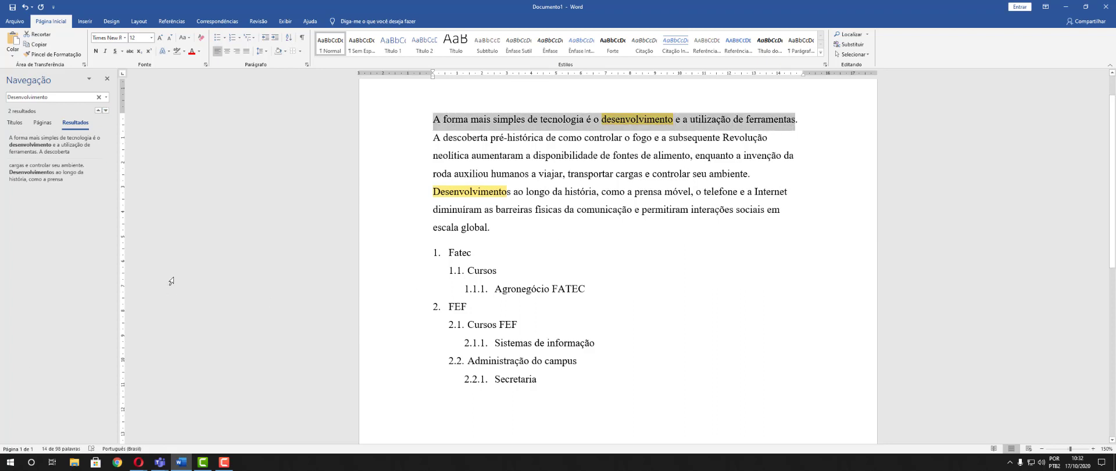
click(50, 174)
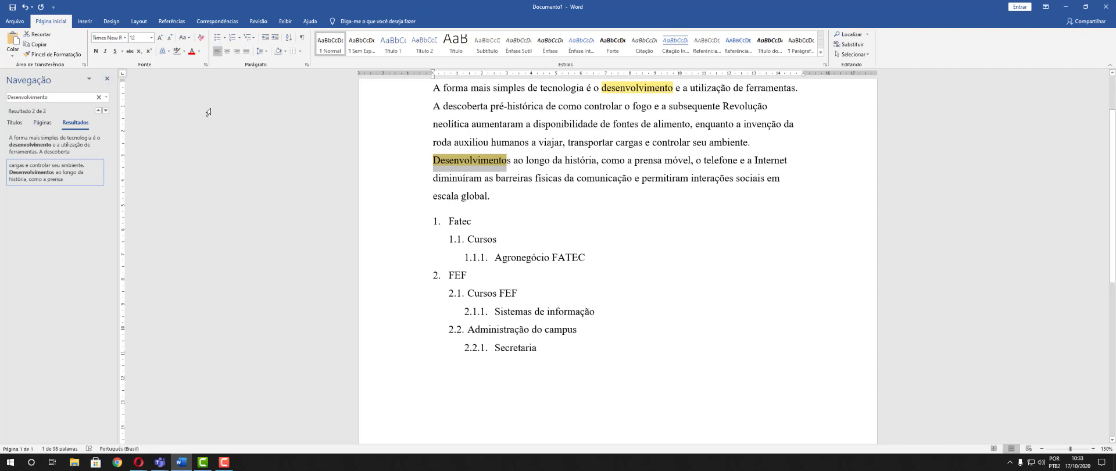
click(107, 79)
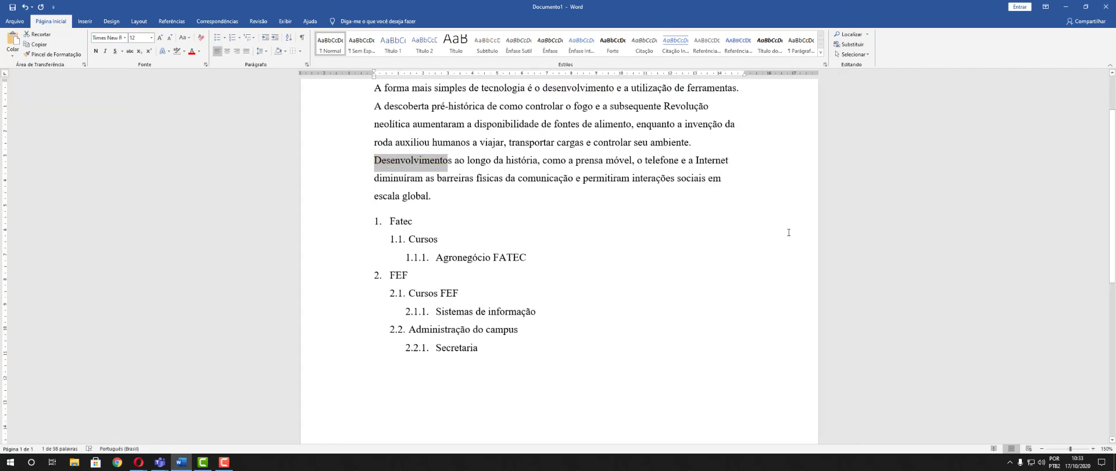
scroll(788, 233, up, 2)
click(590, 282)
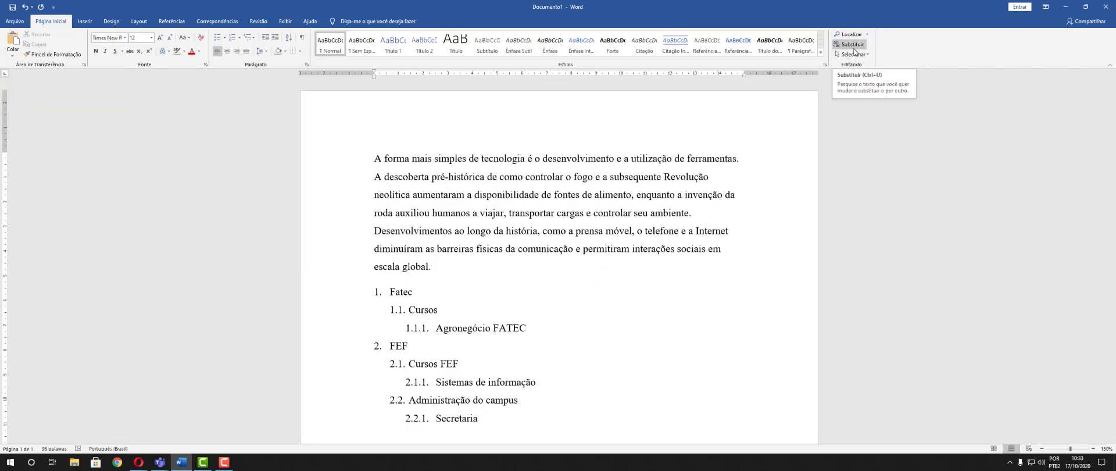
Find the first occurrence of "Desenvolvimento" and replace only that one with "aperfeiçoamento".
click(854, 46)
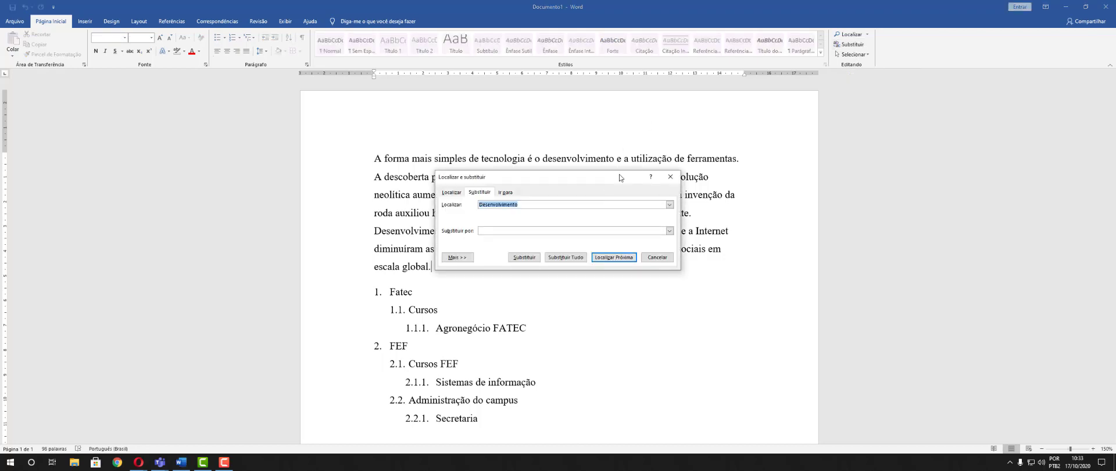
drag(618, 176, 954, 143)
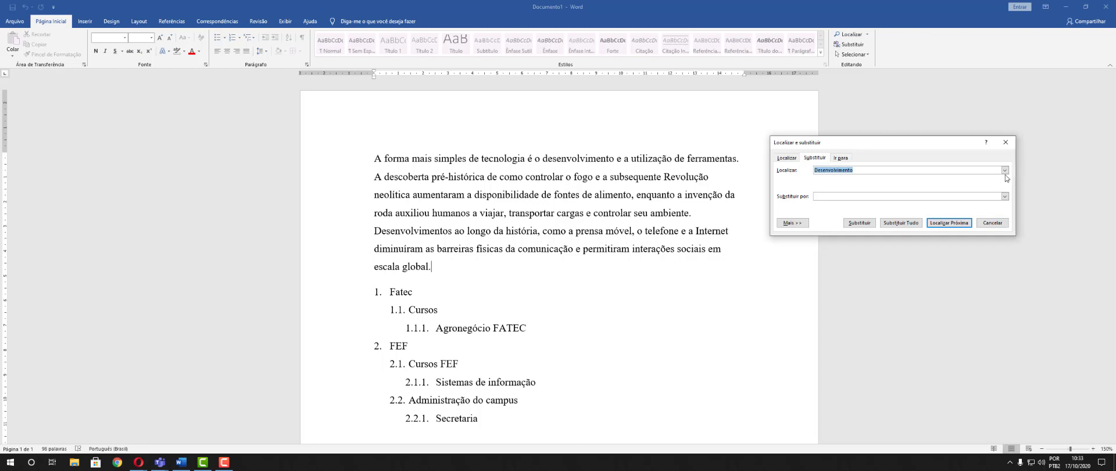
click(948, 222)
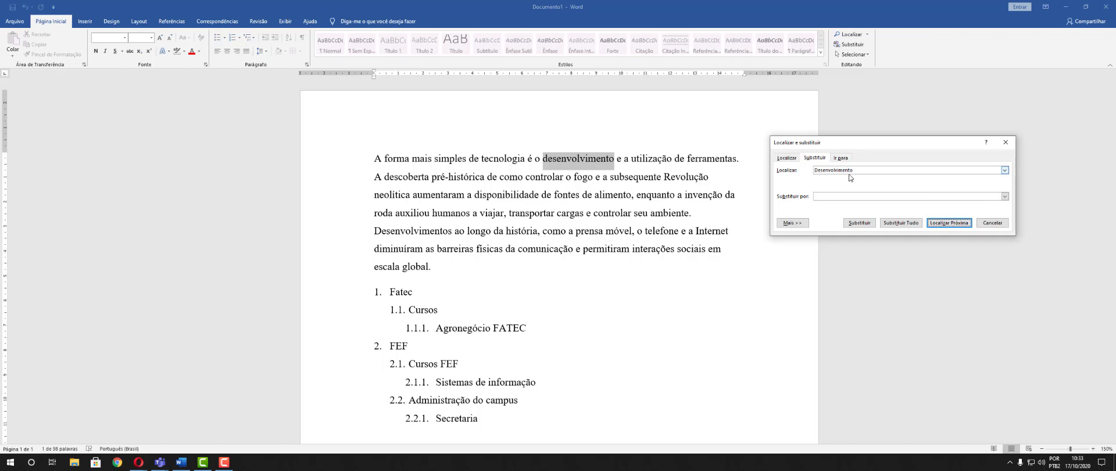
click(828, 197)
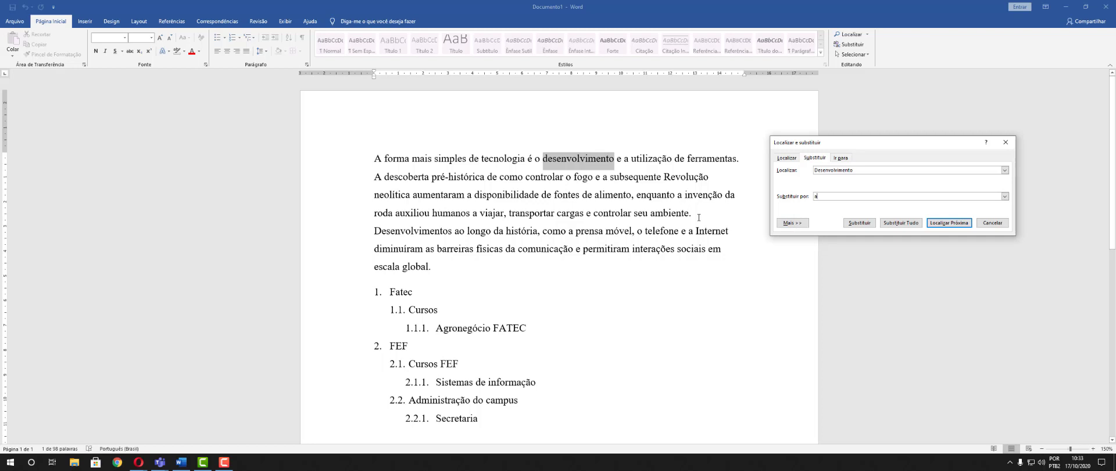
text(aperfei)
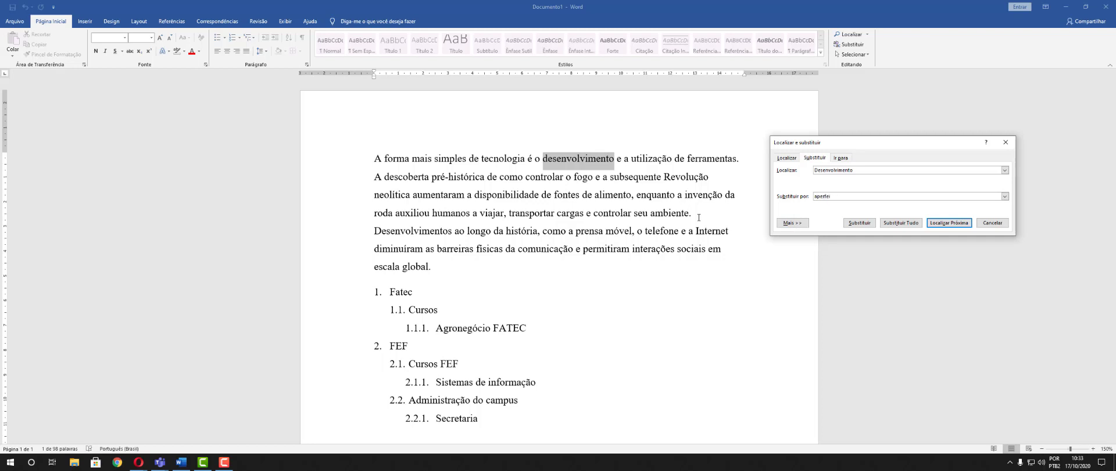
text(samento)
click(859, 222)
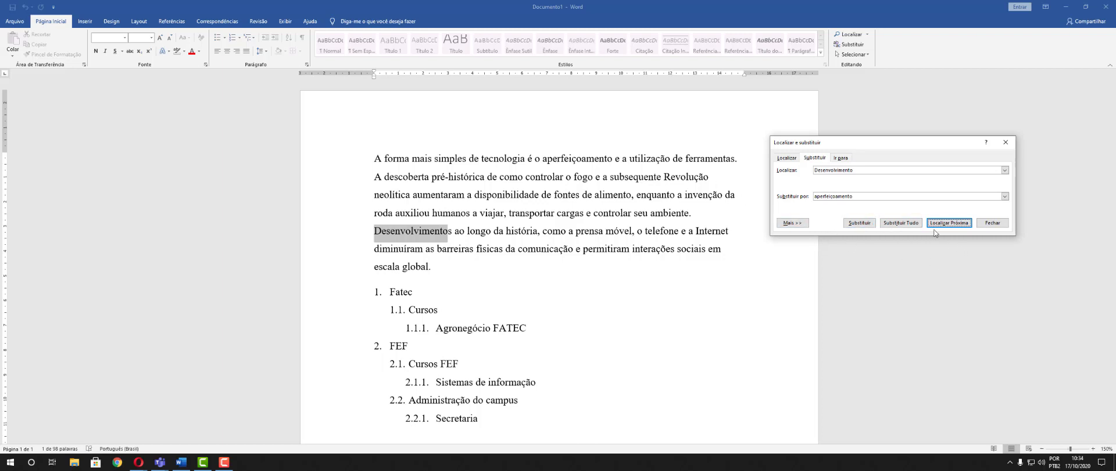
click(992, 223)
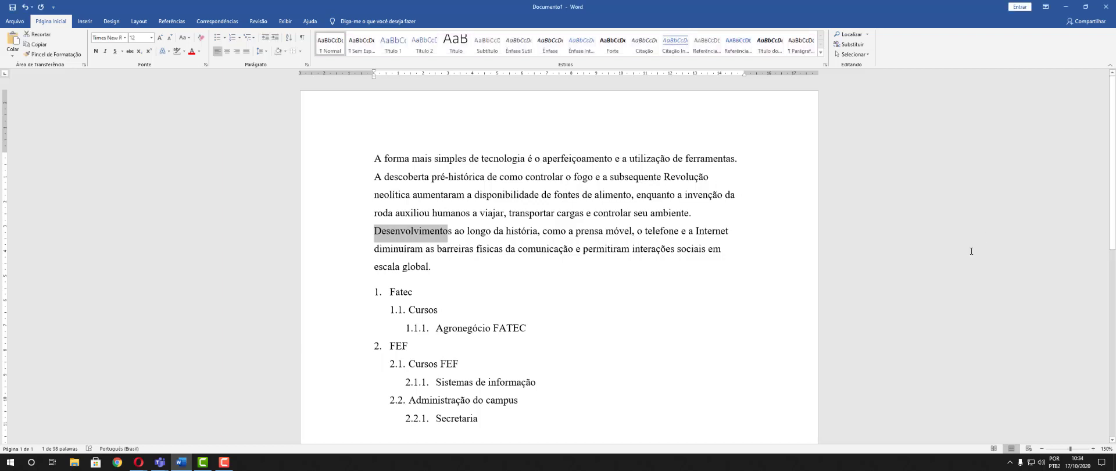
Undo the word replacement, redo it, and undo it again.
key(ctrl+z)
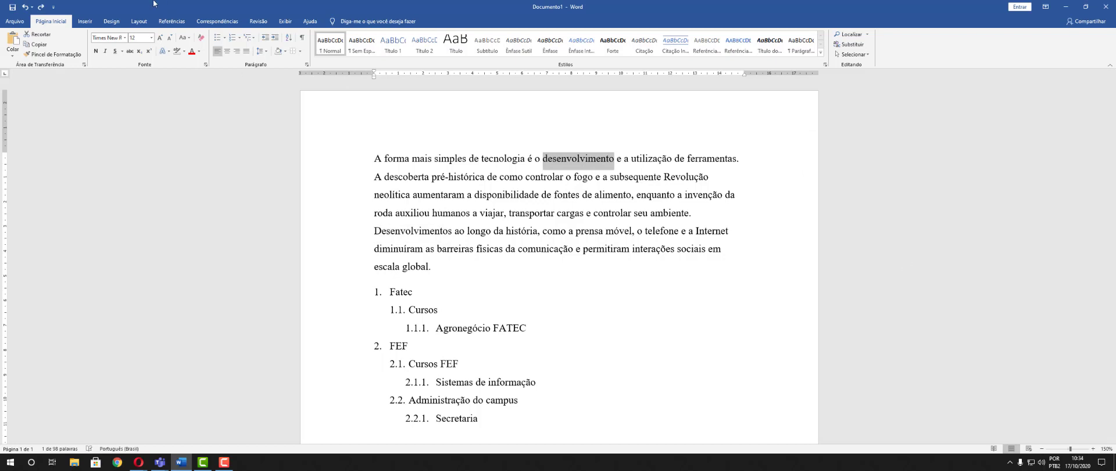
click(41, 7)
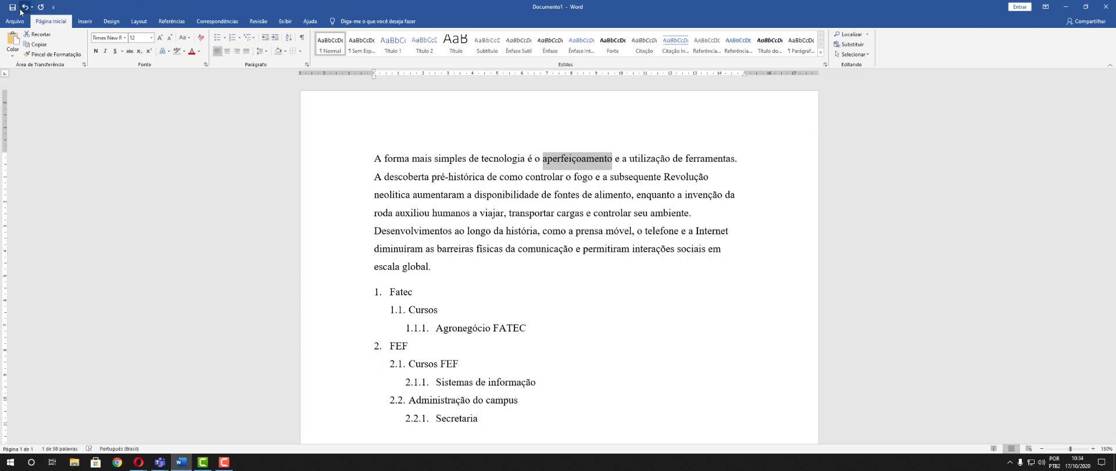
click(25, 7)
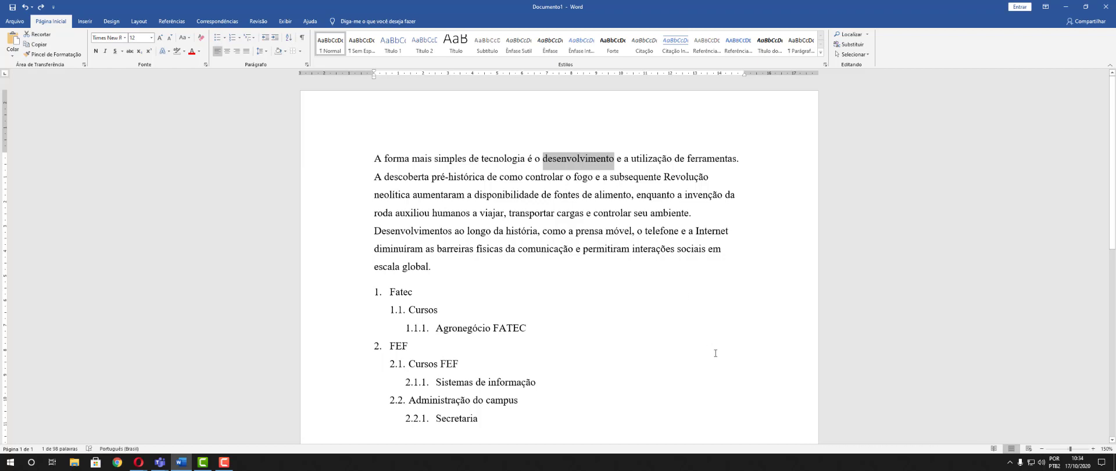
With find and replace open, delete the final "s" of "Desenvolvimentos" in the paragraph.
click(851, 45)
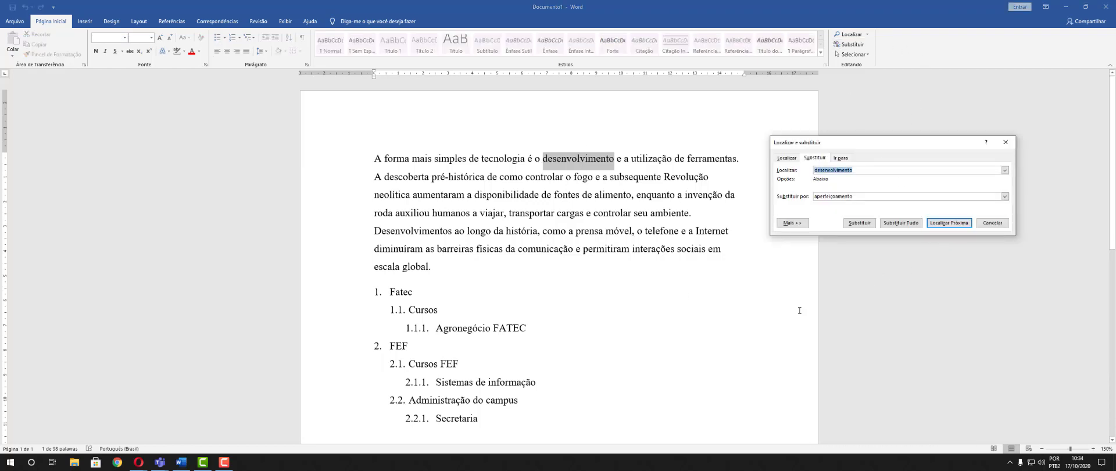
click(454, 230)
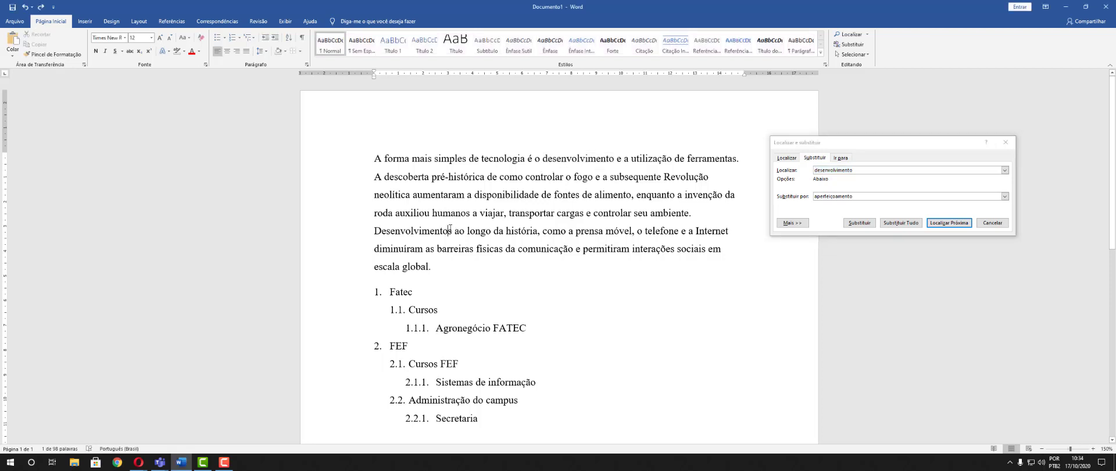
key(BackSpace)
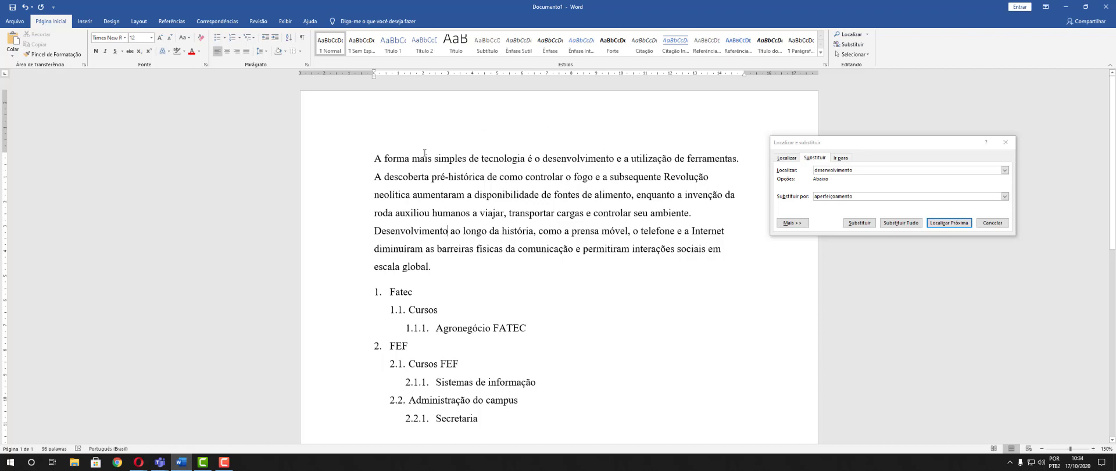
Replace all occurrences of "desenvolvimento" with "aperfeiçoamento", continuing the search from the start of the document.
click(901, 222)
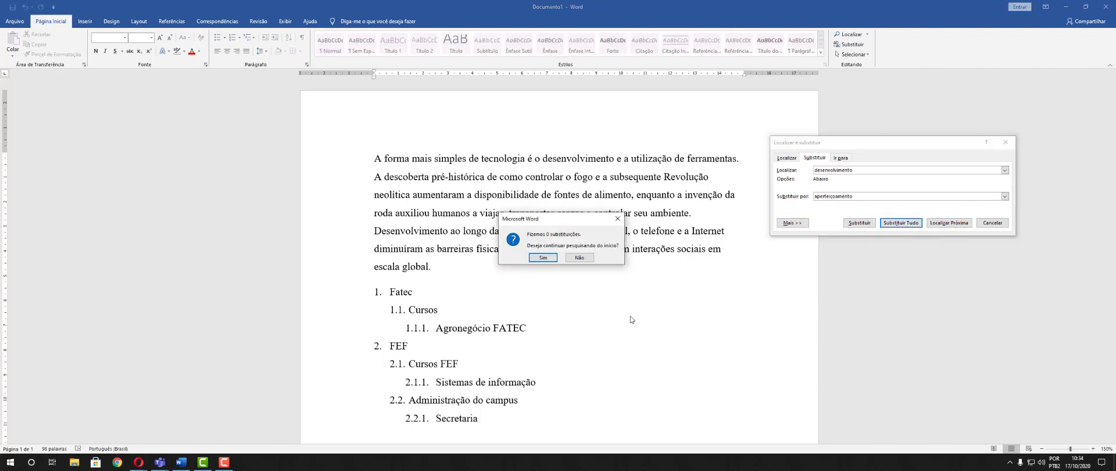
click(543, 257)
click(557, 255)
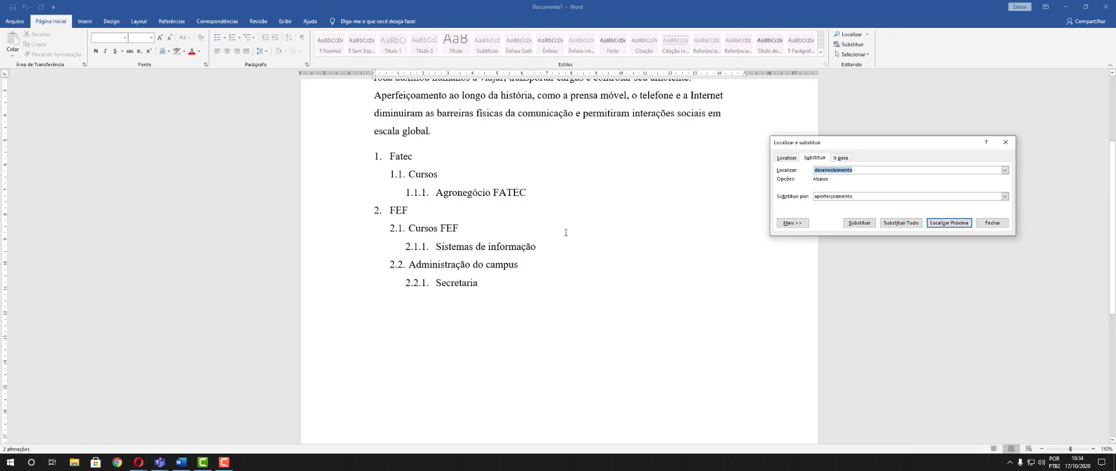
scroll(595, 136, up, 2)
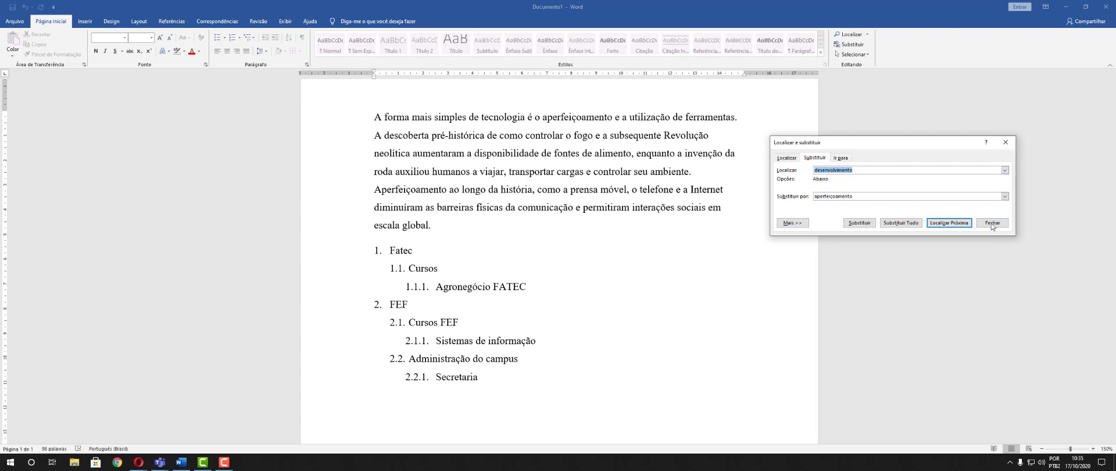
Examine the advanced find and replace options, including the format and special character choices, and close the dialog.
click(801, 224)
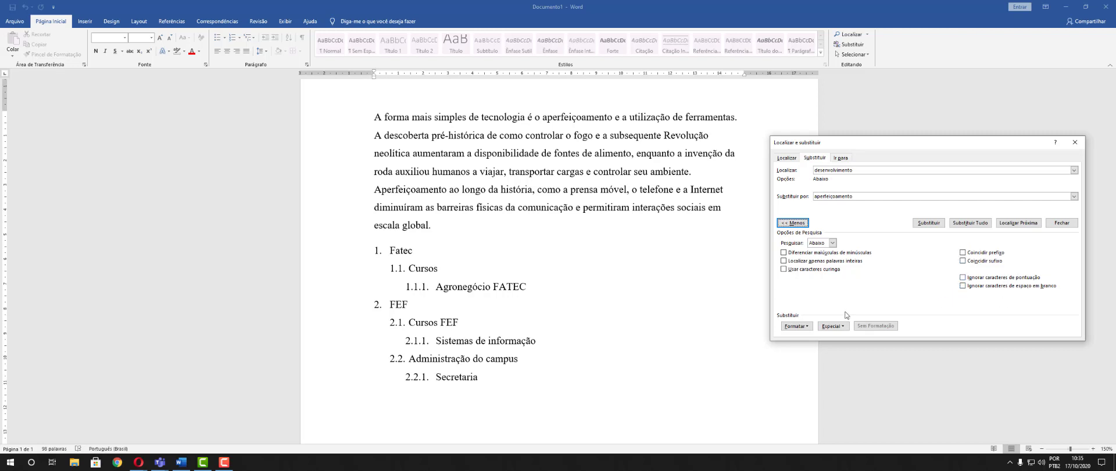
click(808, 326)
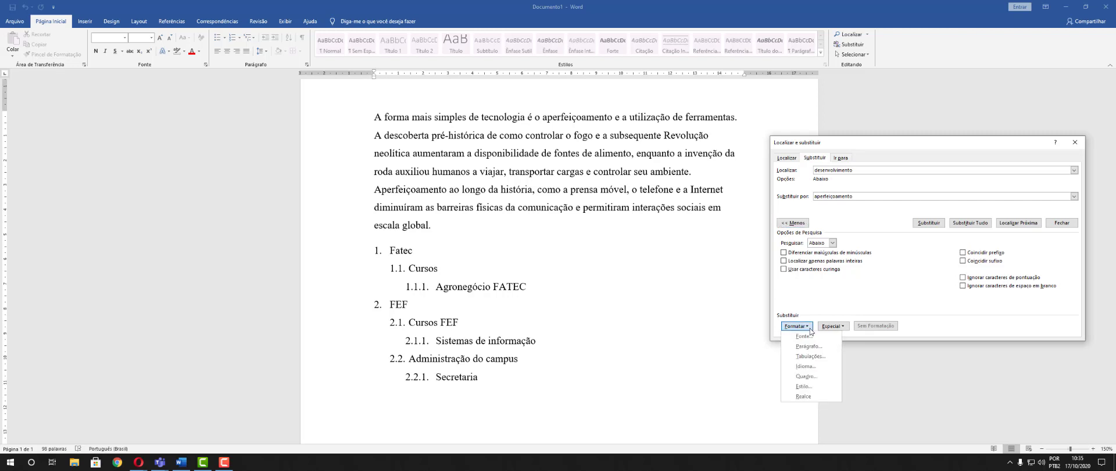
click(848, 328)
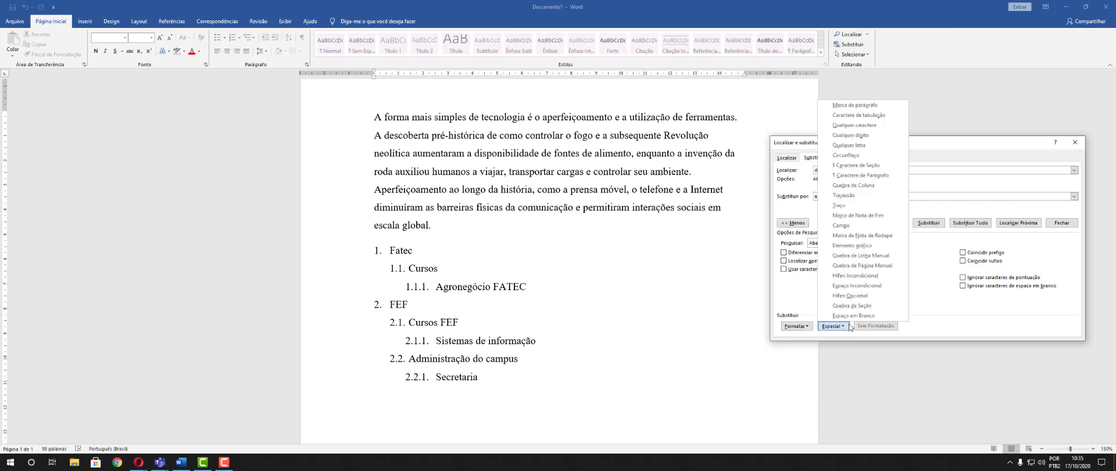
click(923, 326)
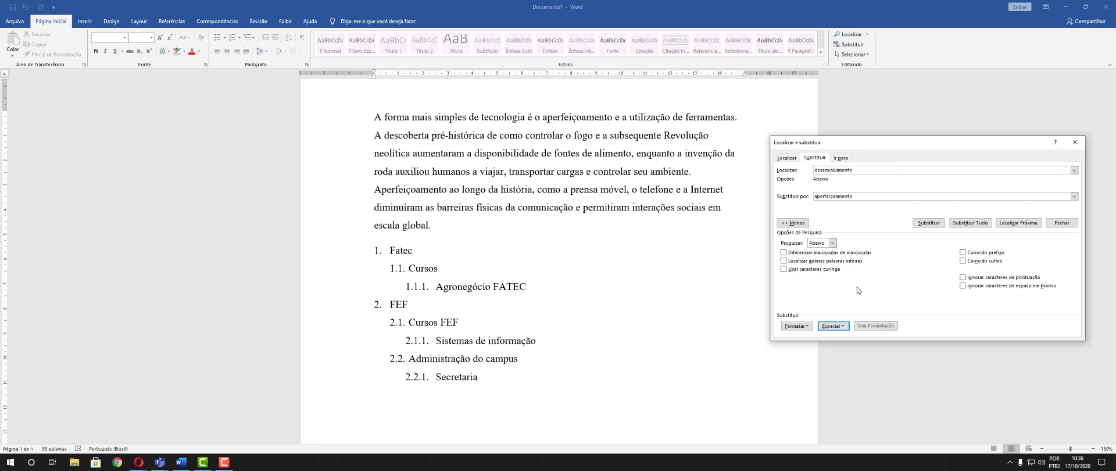
click(1074, 142)
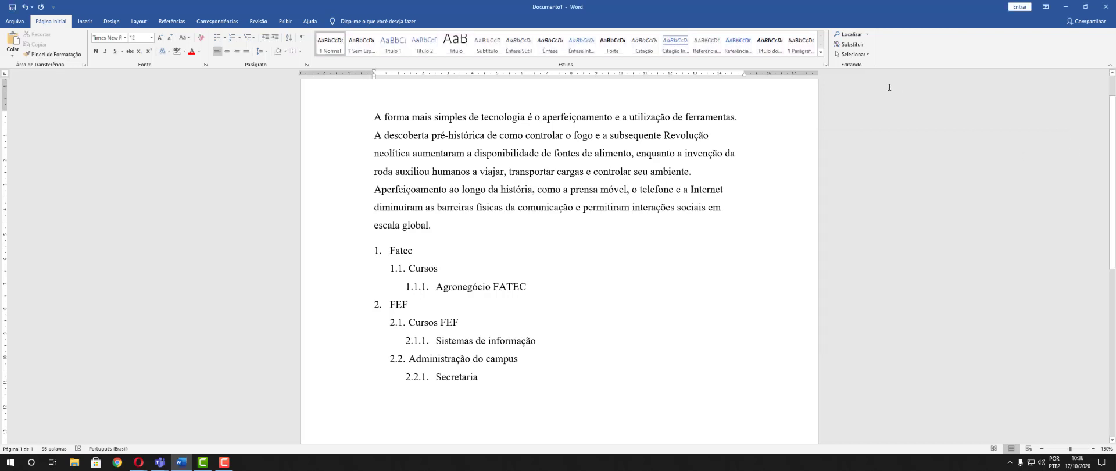
Select the whole document, switch object selection mode on and off, and select everything again.
click(853, 55)
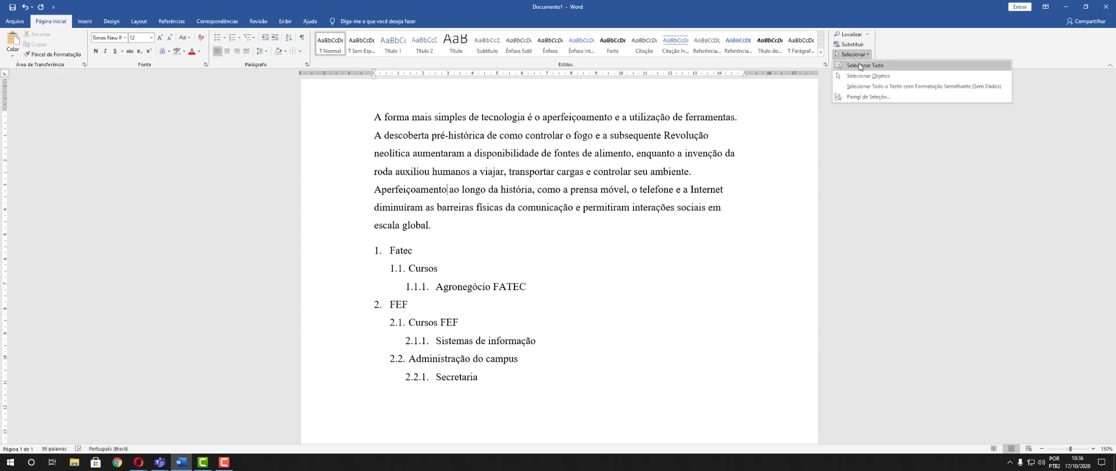
click(860, 66)
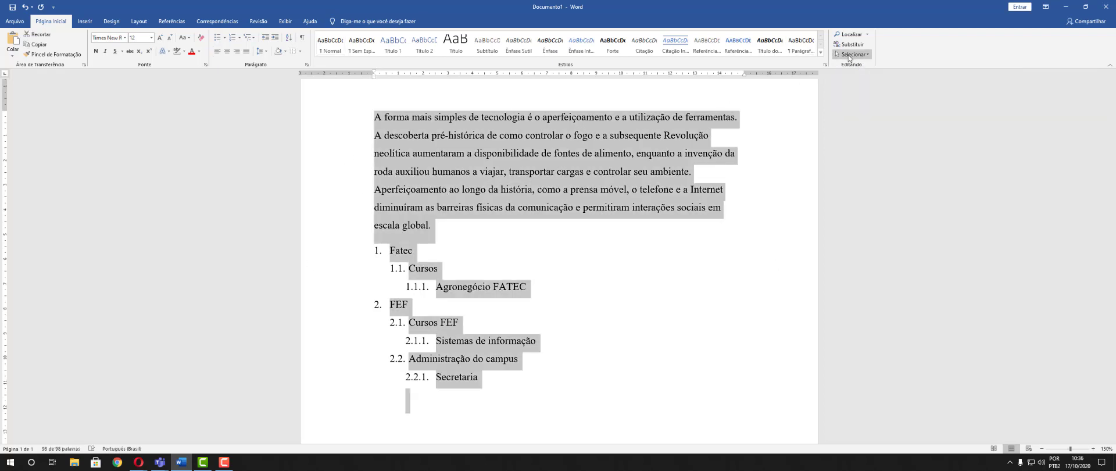
click(850, 55)
click(856, 75)
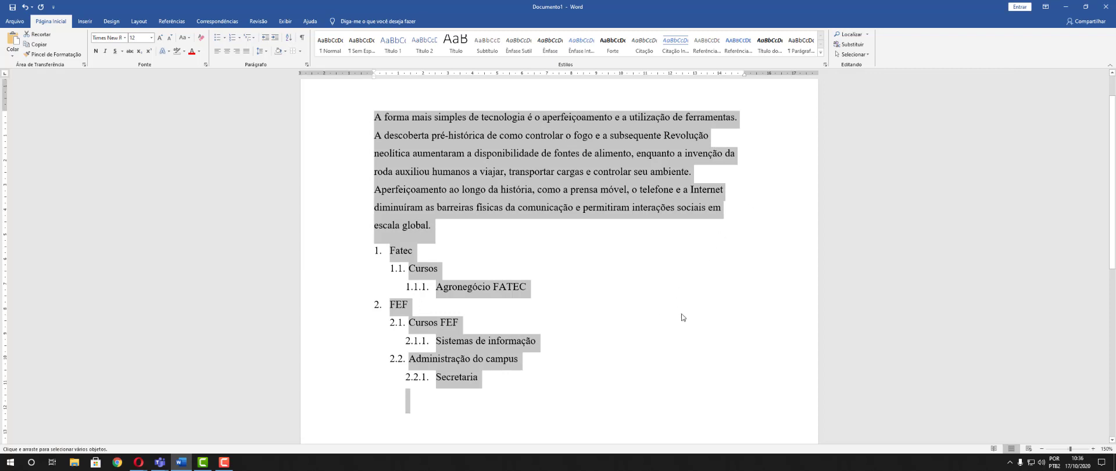
click(852, 54)
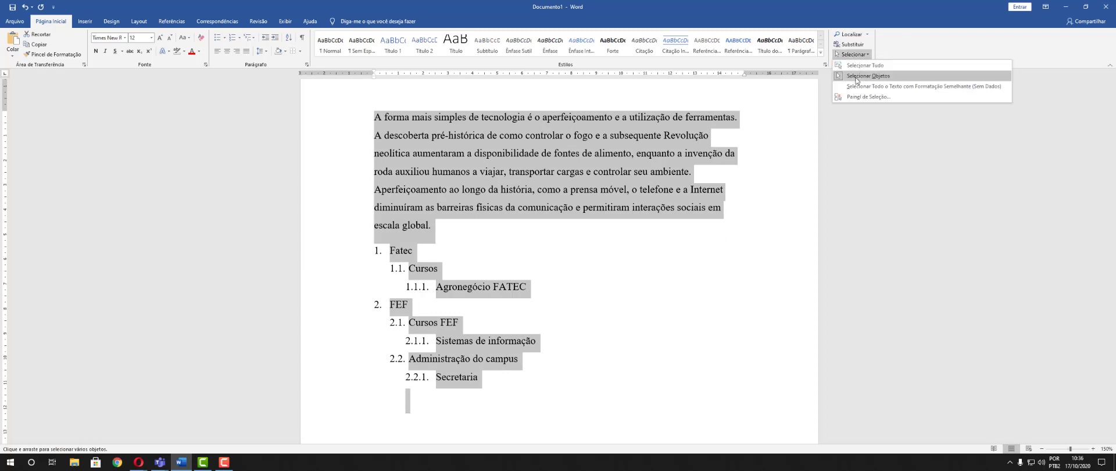
click(857, 77)
click(859, 57)
click(858, 67)
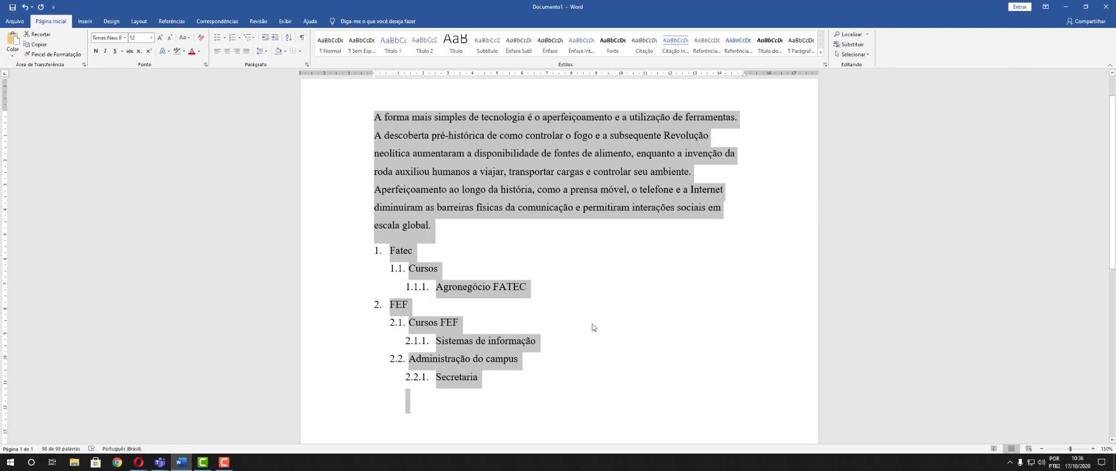
Clear the text selection and turn on object selection mode.
click(679, 342)
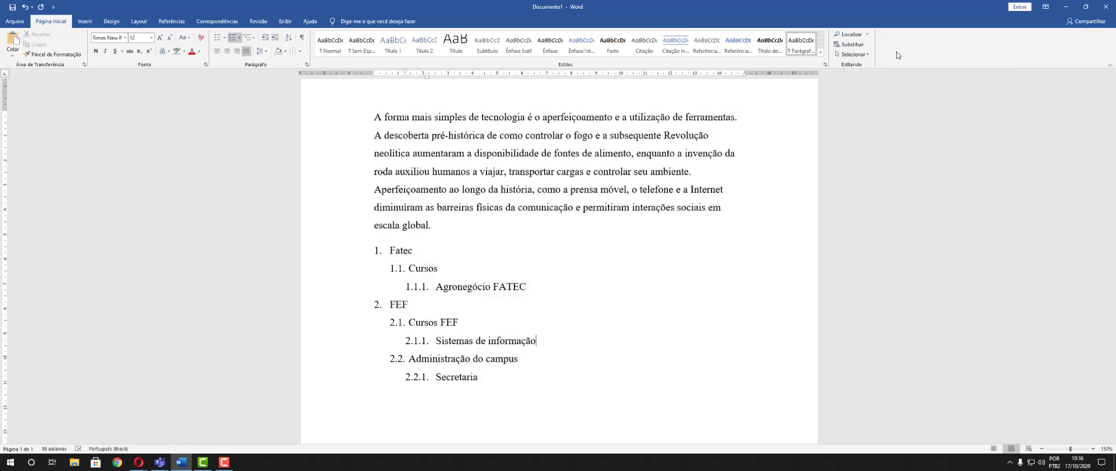
click(852, 54)
click(870, 77)
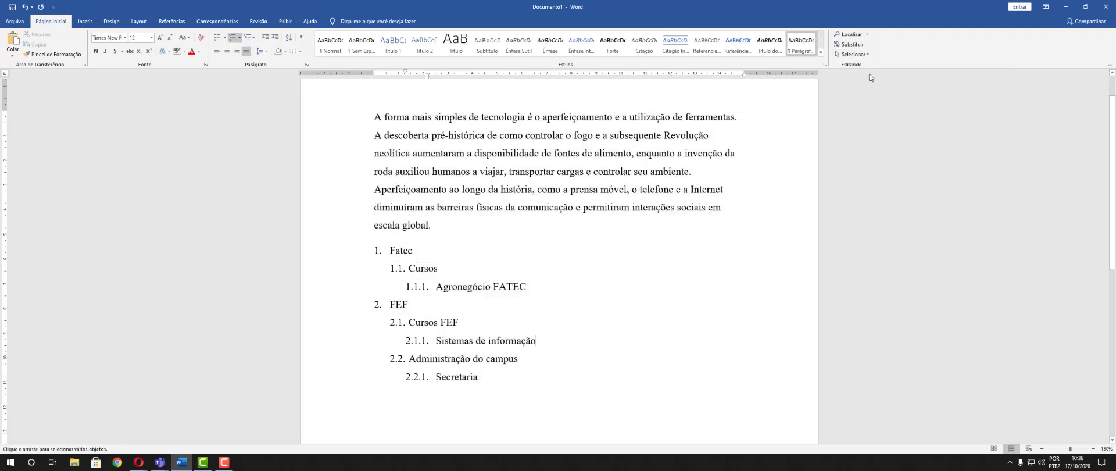
Try to select the opening paragraph and the numbered list by drawing object selection rectangles around them.
drag(561, 283, 511, 248)
drag(376, 114, 759, 261)
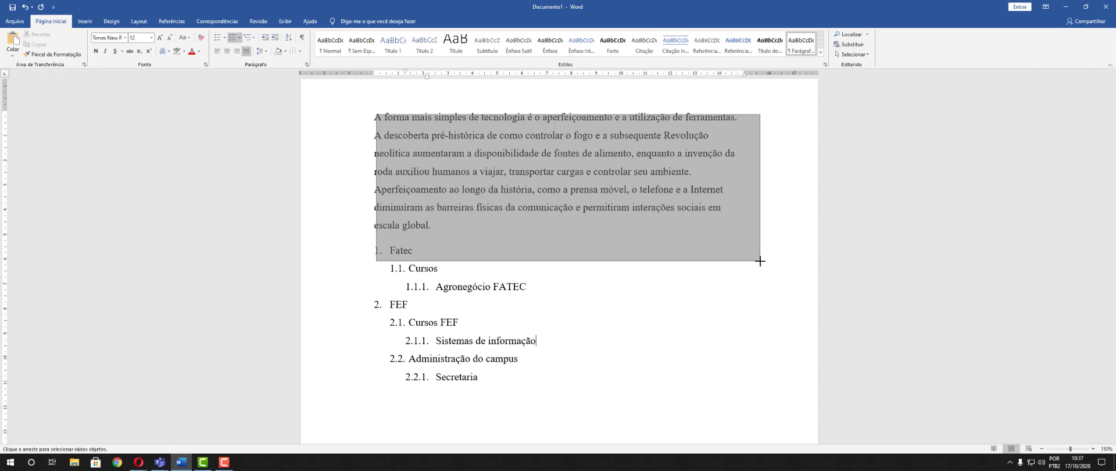
drag(760, 261, 759, 261)
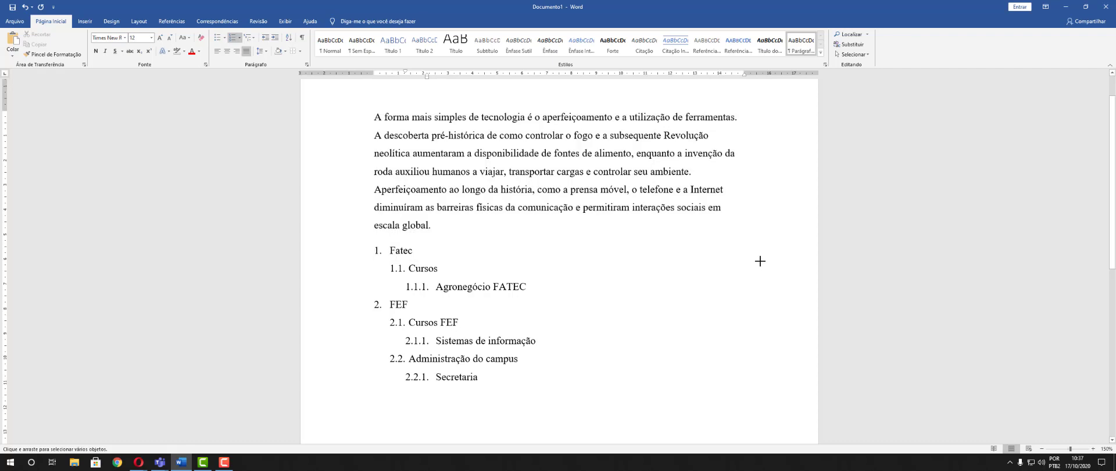
drag(372, 247, 600, 416)
drag(565, 378, 303, 221)
drag(564, 401, 325, 227)
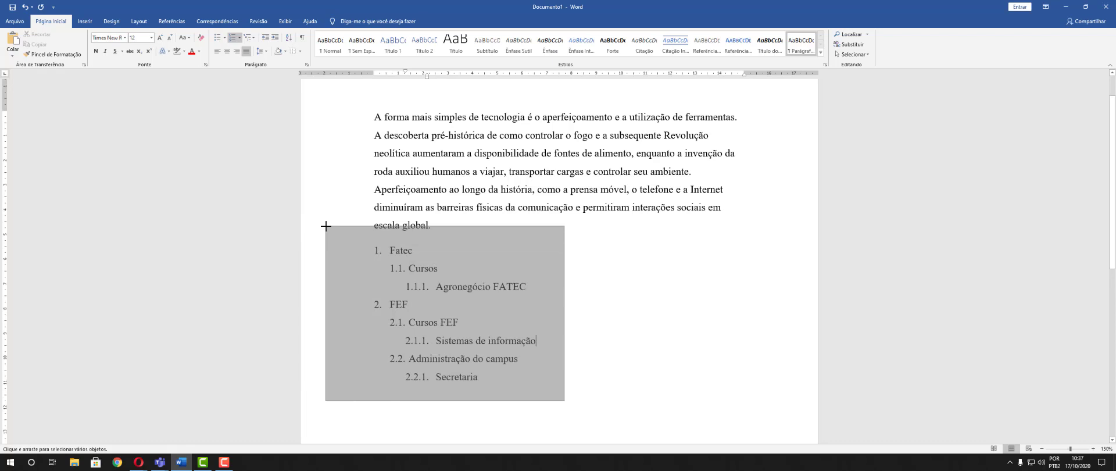
drag(326, 226, 339, 234)
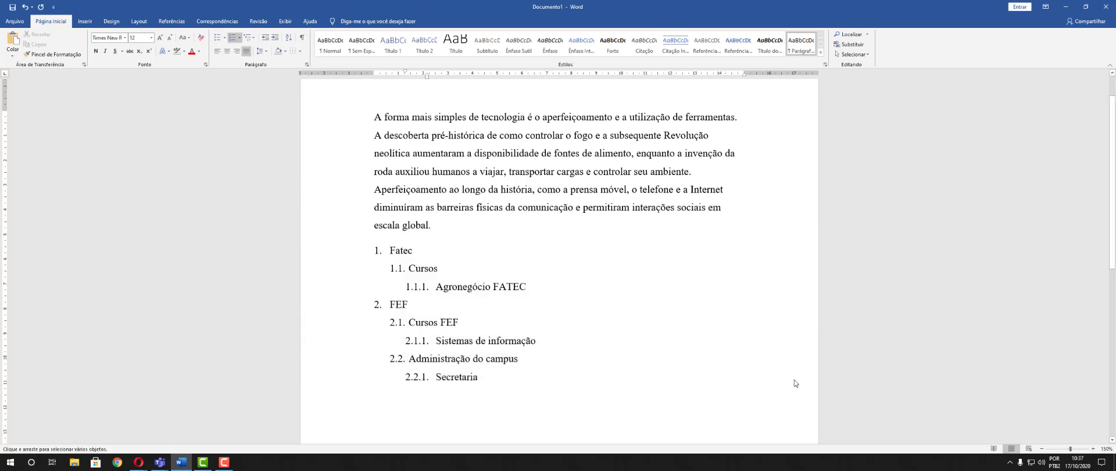
Select all text formatted like the "Sistemas de informação" item, check the selection options, and clear the selection.
click(853, 54)
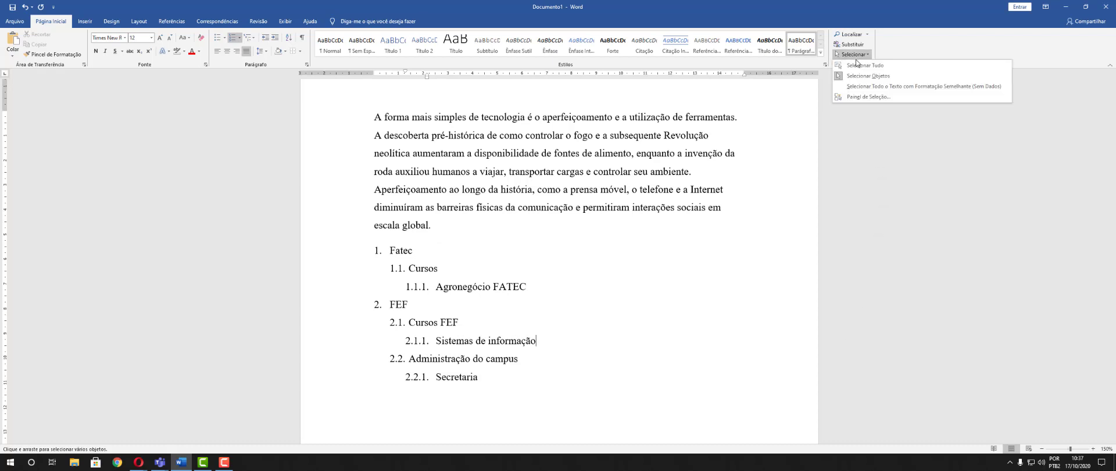
click(872, 86)
click(850, 54)
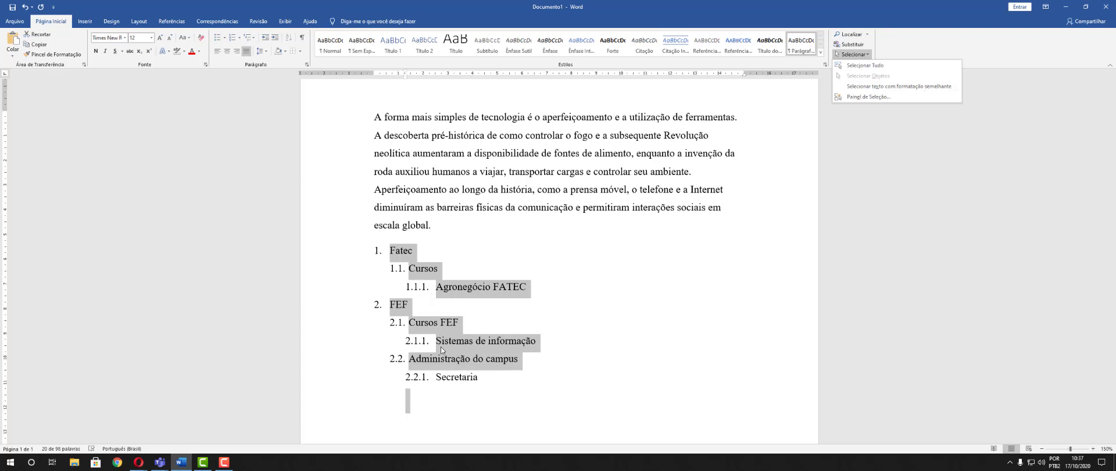
click(658, 366)
click(584, 300)
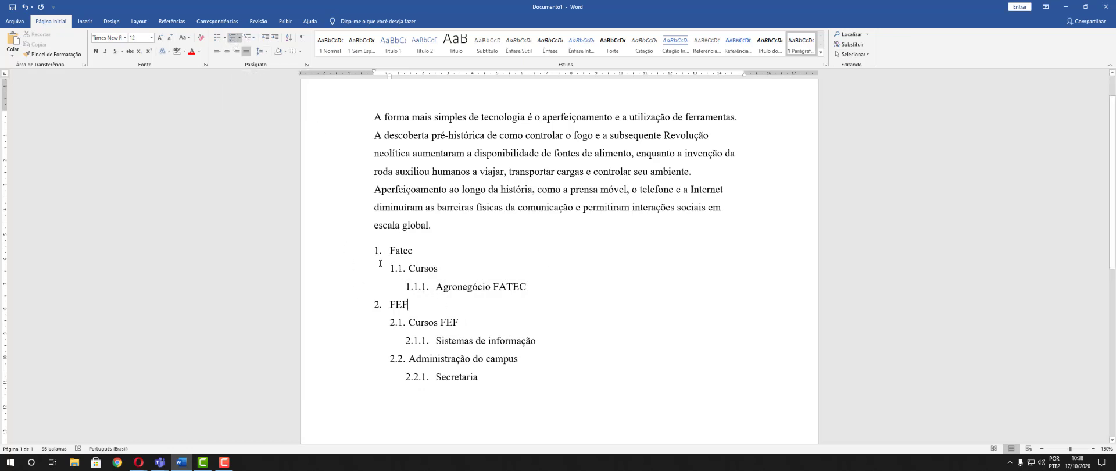
Select the "Fatec" list item and extend the selection to all text with similar formatting.
drag(392, 251, 427, 252)
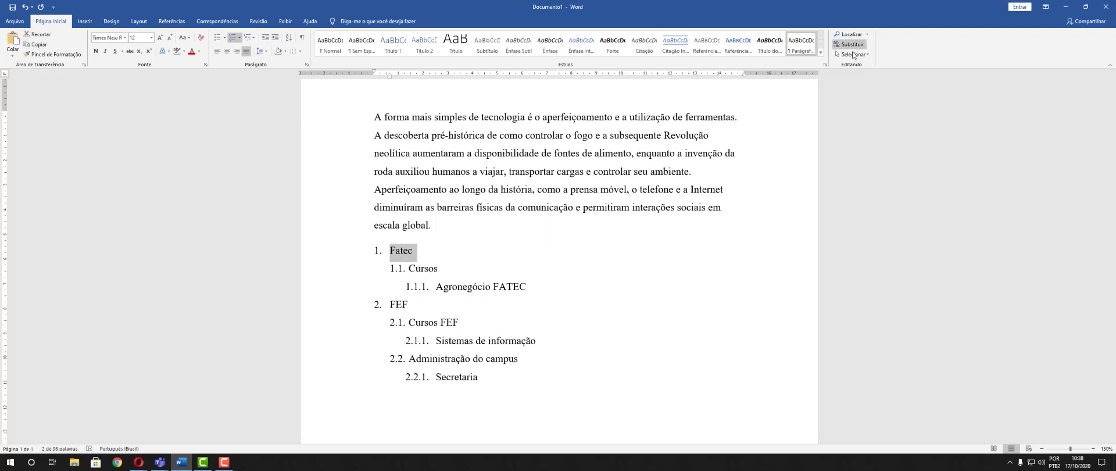
click(853, 55)
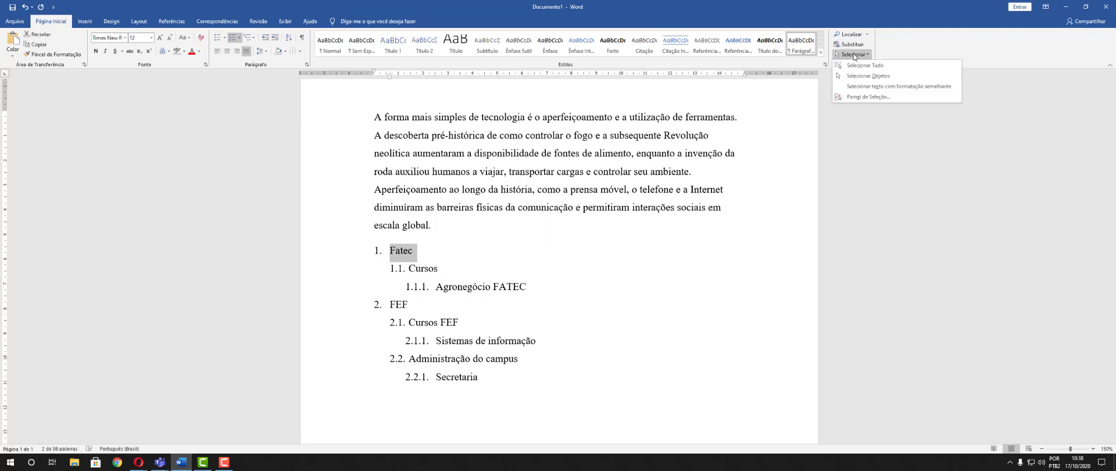
click(872, 87)
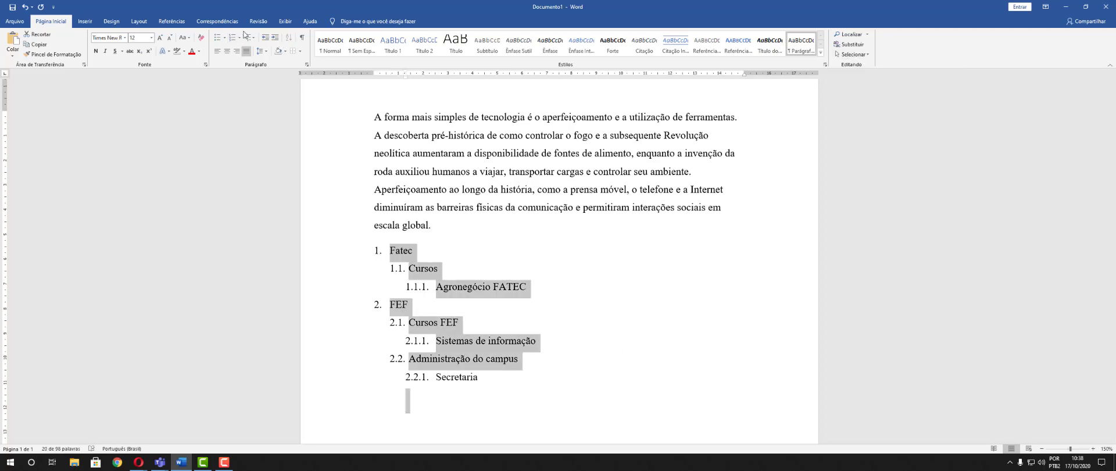
Format the words "permitiram" and "fogo" in the opening paragraph as bold red text.
drag(630, 207, 583, 207)
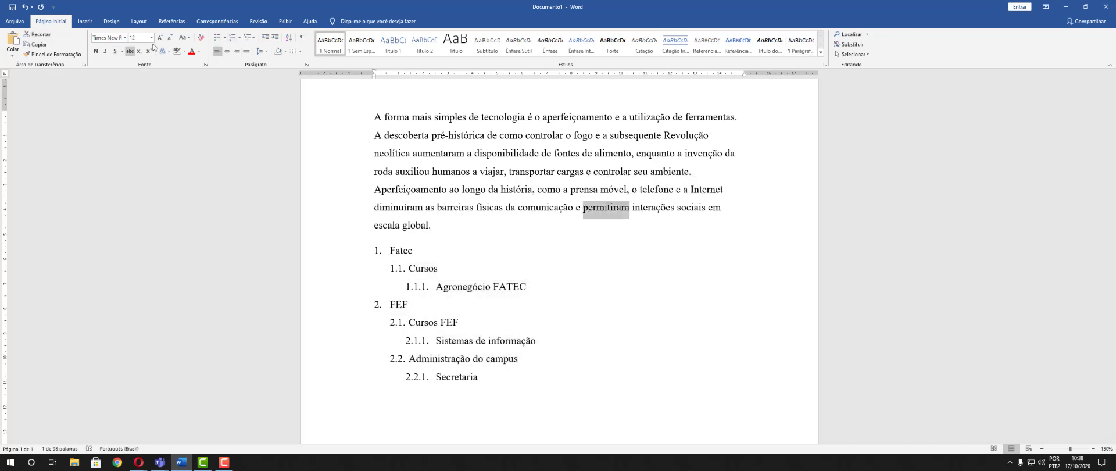
click(98, 52)
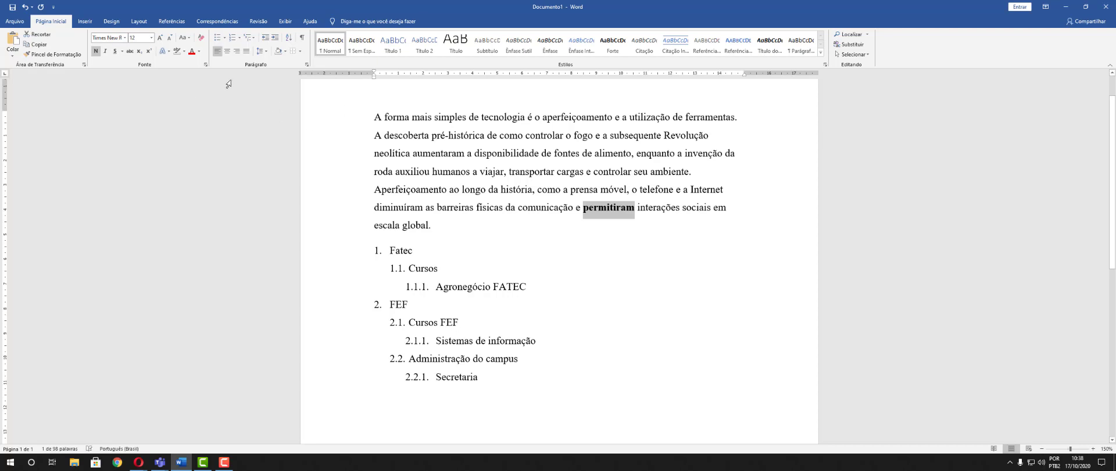
click(191, 51)
drag(596, 135, 574, 135)
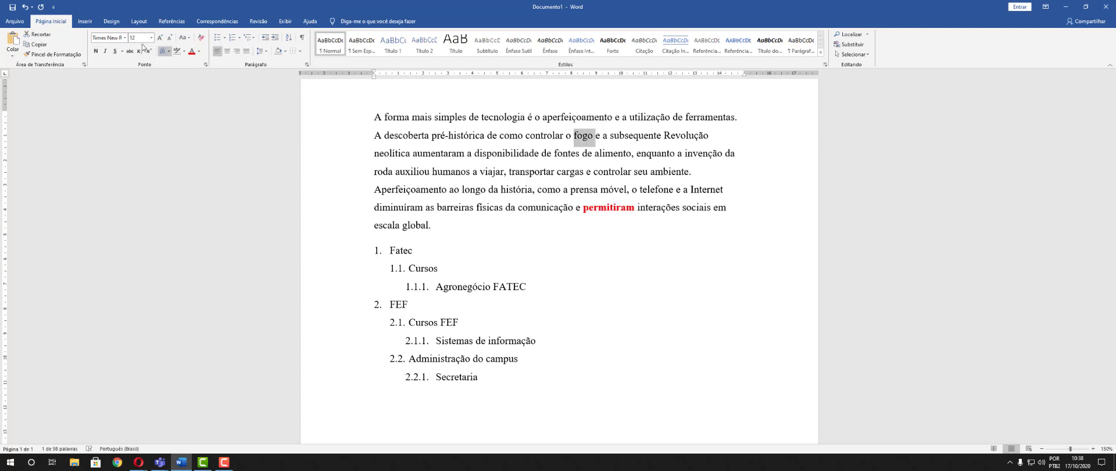
click(96, 51)
click(195, 51)
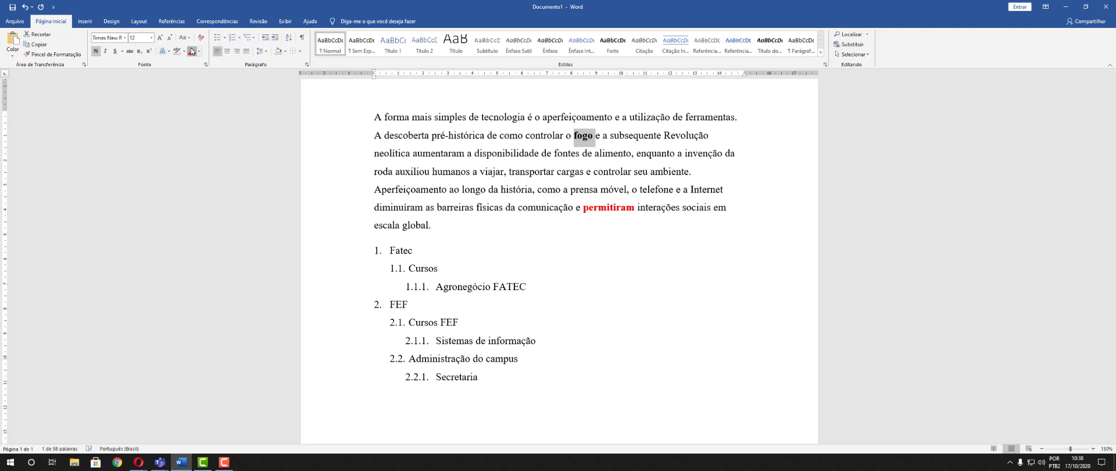
click(651, 299)
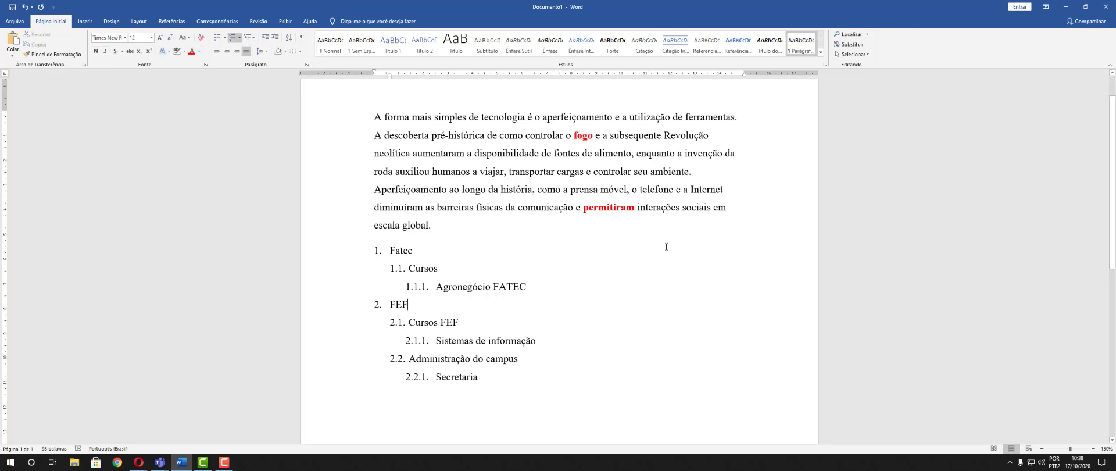
Select the bold red word "permitiram" together with all other text that has similar formatting.
drag(635, 208, 583, 209)
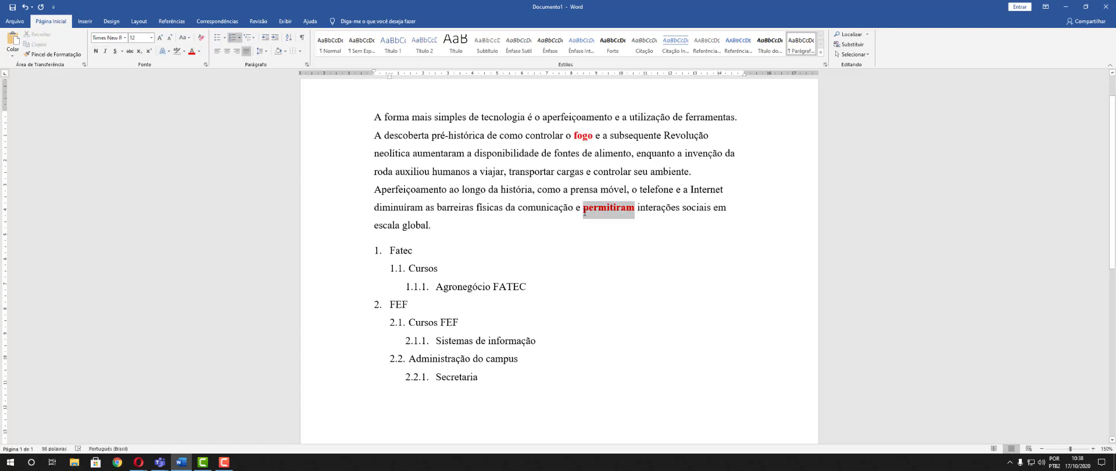
click(859, 56)
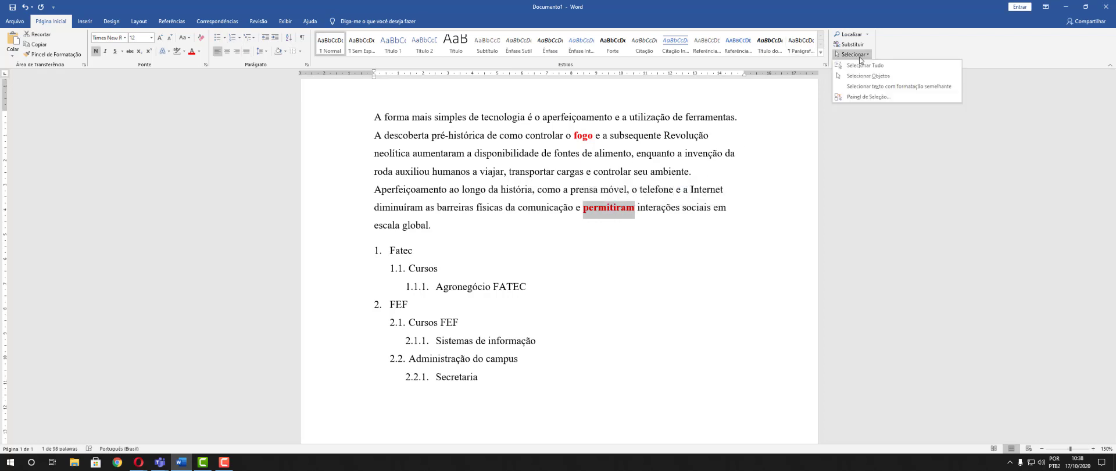
click(871, 87)
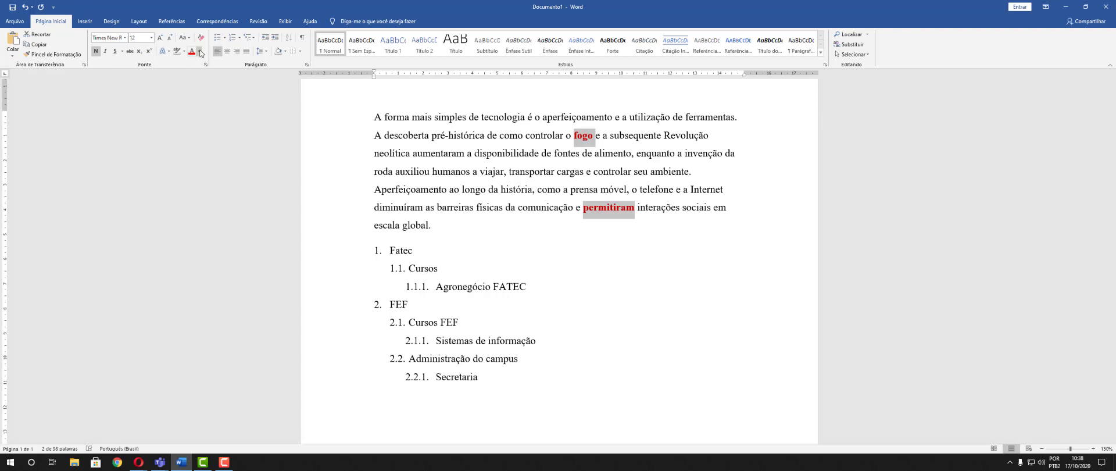
Remove the bold from both selected words, return their font color to automatic, and clear the selection.
click(96, 51)
click(198, 52)
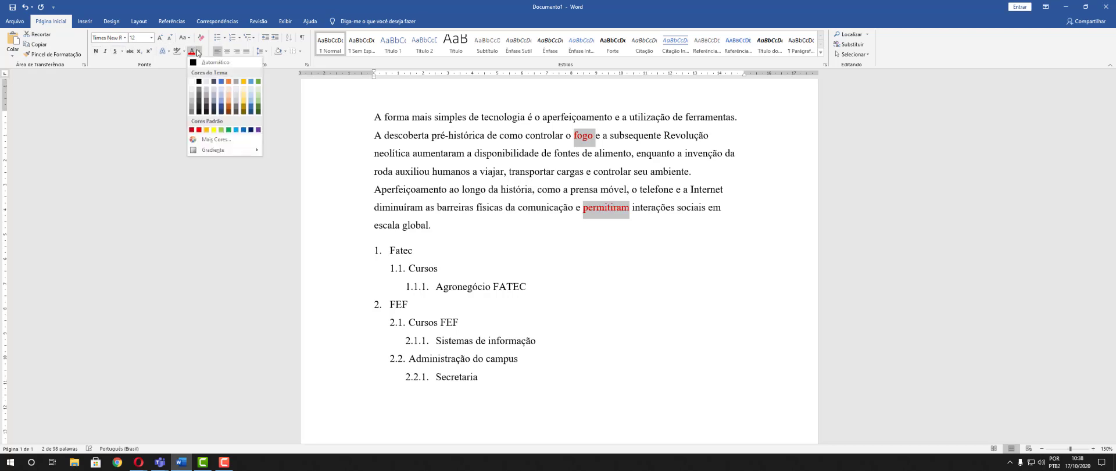
click(212, 62)
click(716, 245)
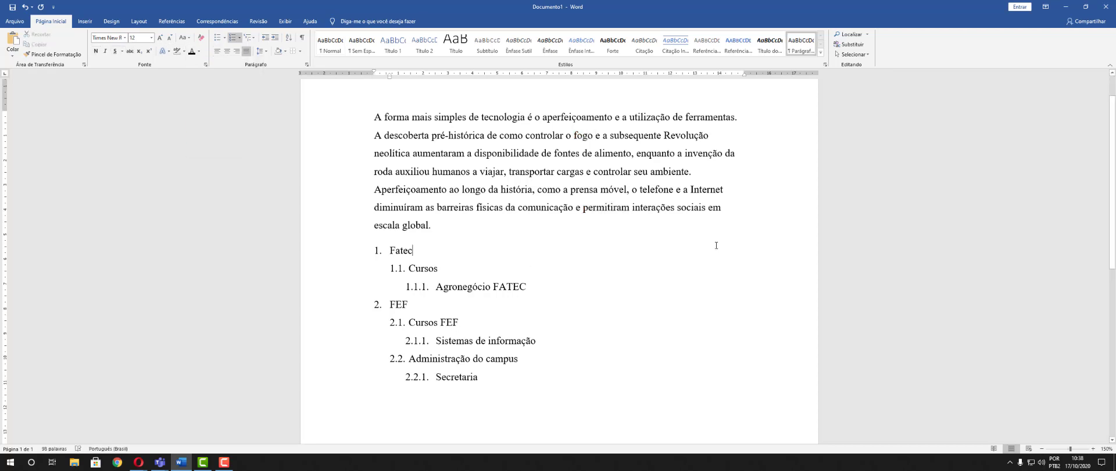
Select the two paragraph lines from "Aperfeiçoamento" to "sociais em" and clear the selection.
drag(721, 210, 364, 192)
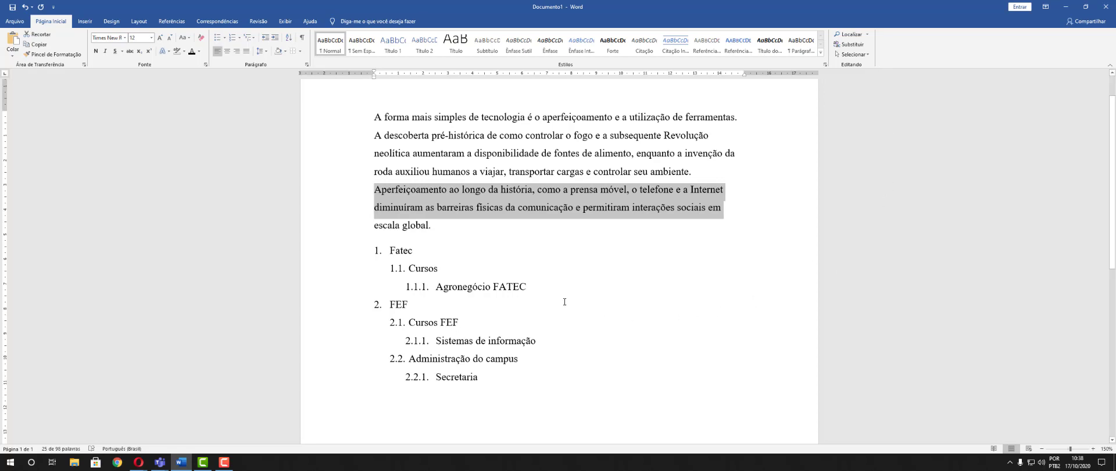
click(628, 323)
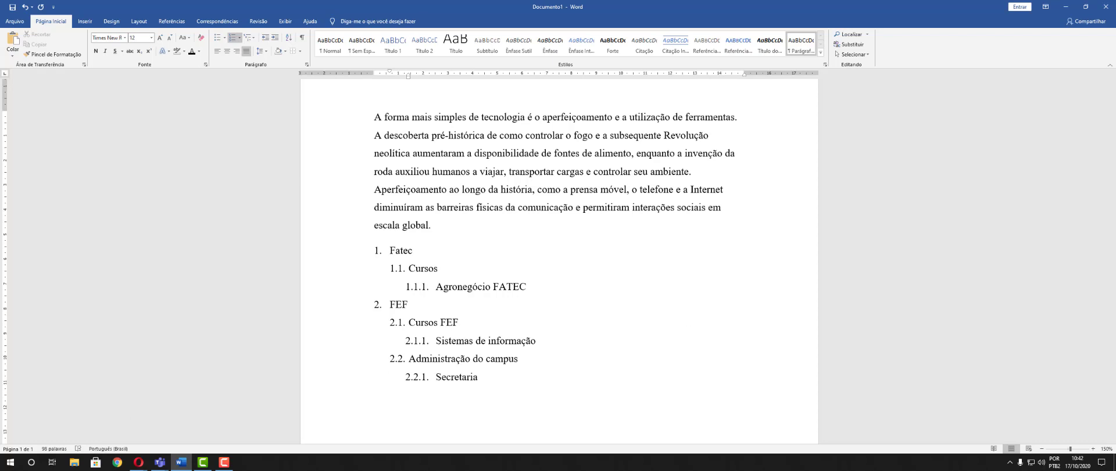
key(F10)
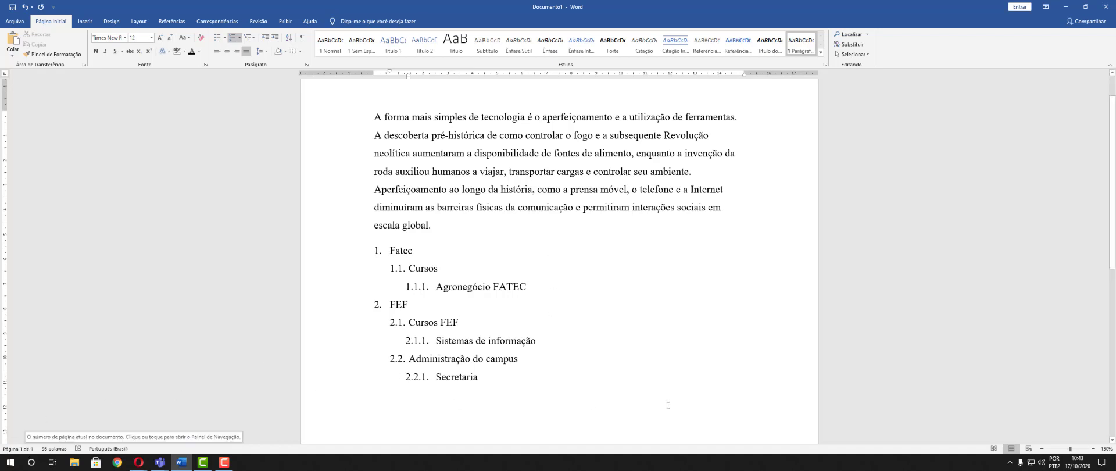
Add blank lines below the numbered list until the document extends onto a third page.
scroll(608, 401, down, 3)
click(611, 372)
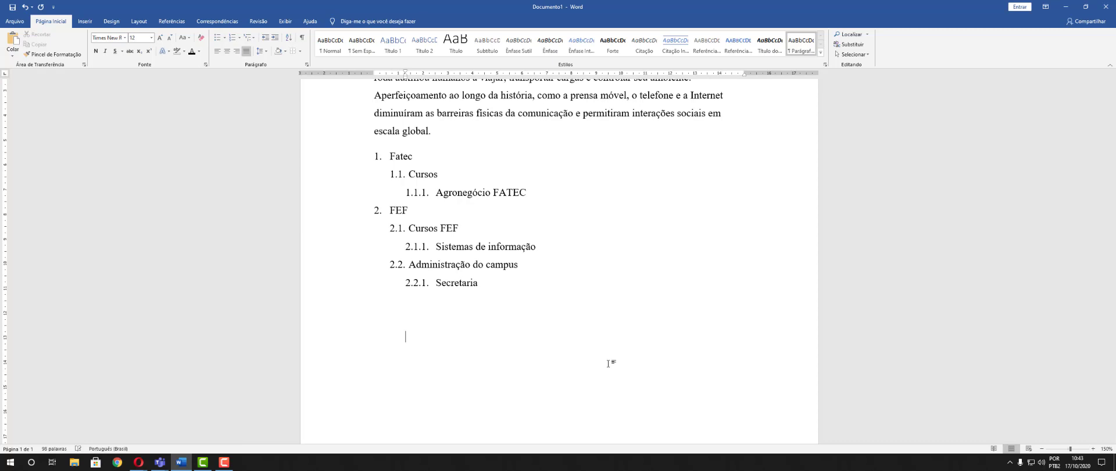
key(Return)
key(Return)
key(Return)
key(Return)
key(Return)
key(Return)
key(Return)
key(Return)
key(Return)
key(Return)
key(Return)
key(Return)
key(Return)
key(Return)
key(Return)
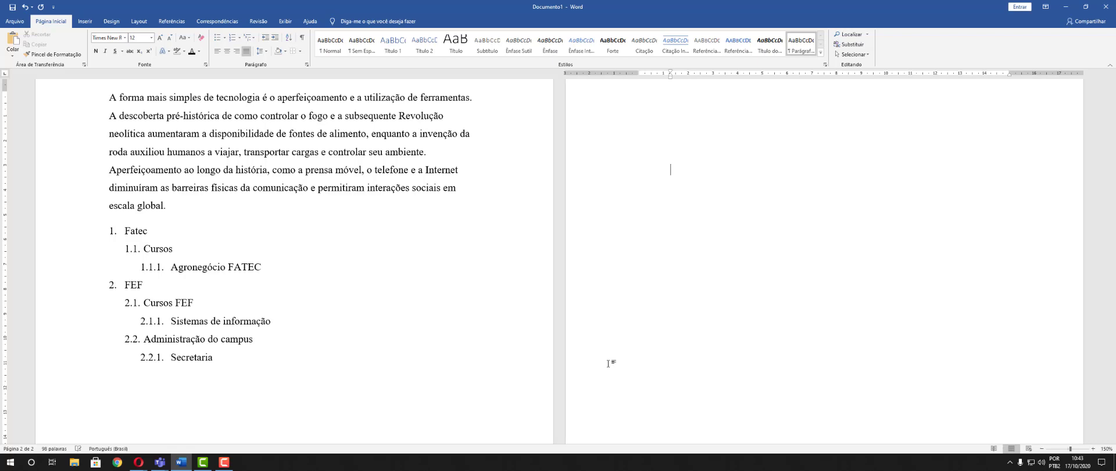
key(Return)
key(Return)
key(Return)
key(Return)
key(Return)
key(Return)
key(Return)
key(Return)
key(Return)
key(Return)
key(Return)
key(Return)
key(Return)
key(Return)
key(Return)
key(Return)
key(Return)
key(Return)
key(Return)
key(Return)
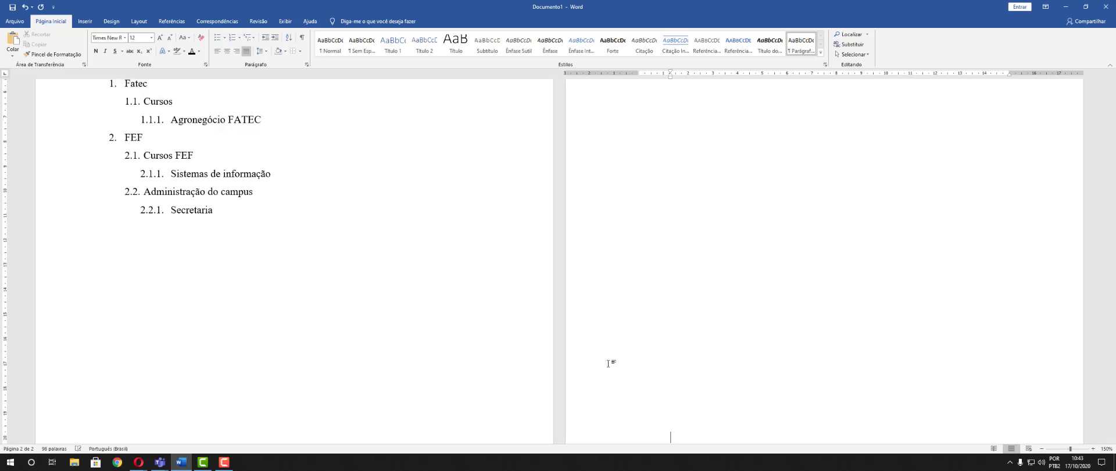
key(Return)
key(Return)
key(Return)
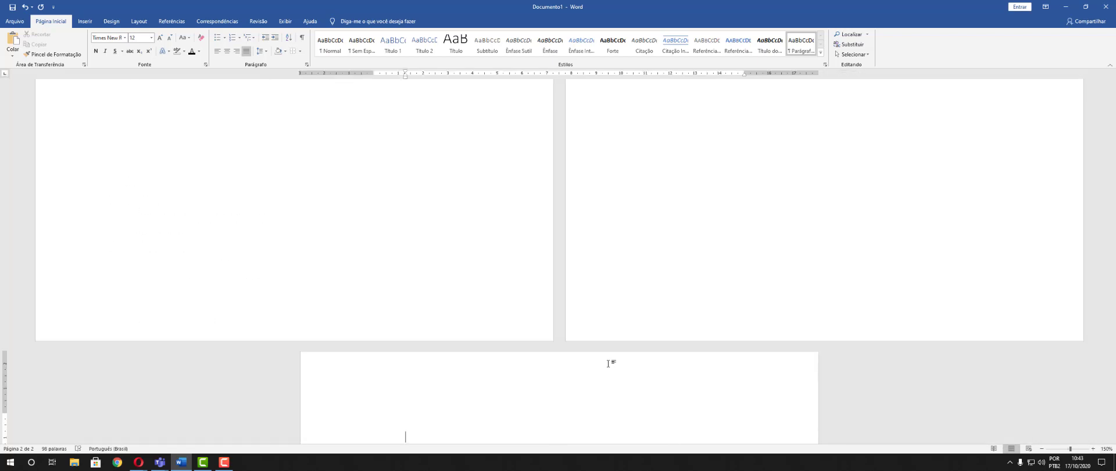
Look through all the document's pages, from the paragraph and numbered list to the blank final page.
scroll(425, 357, up, 2)
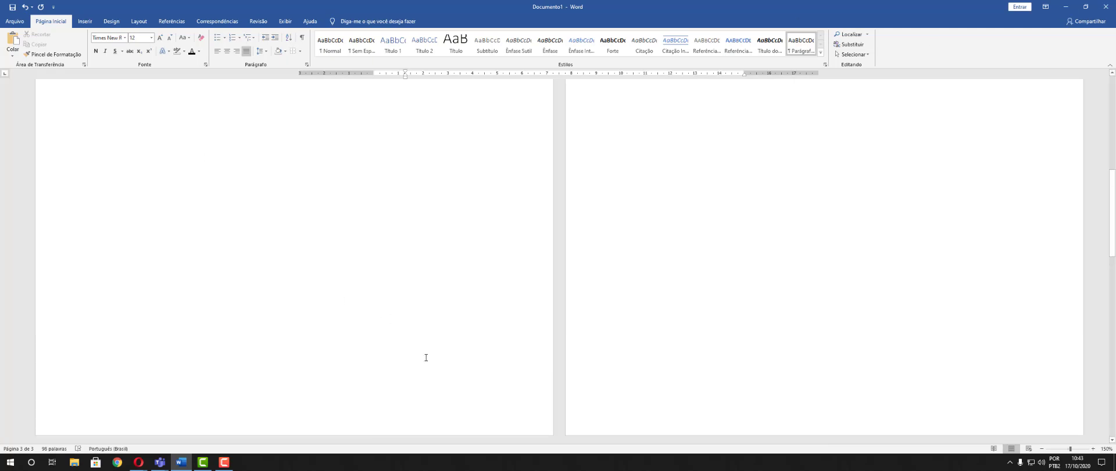
scroll(425, 357, up, 7)
scroll(420, 336, down, 4)
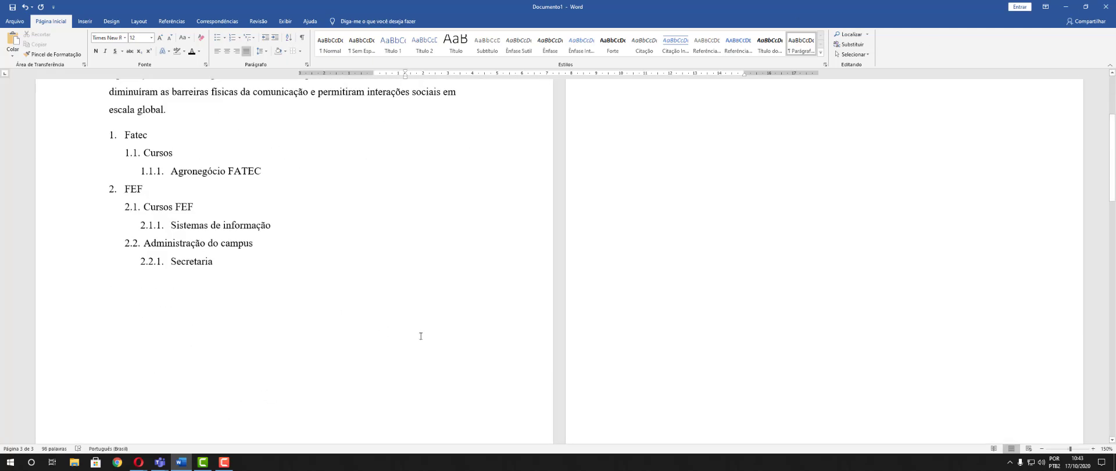
scroll(420, 336, down, 10)
scroll(416, 349, up, 5)
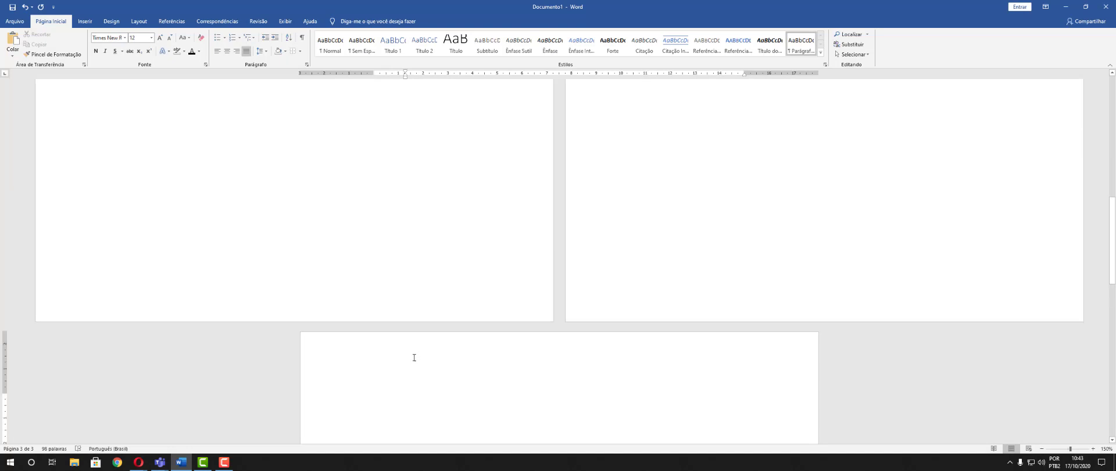
scroll(414, 357, up, 5)
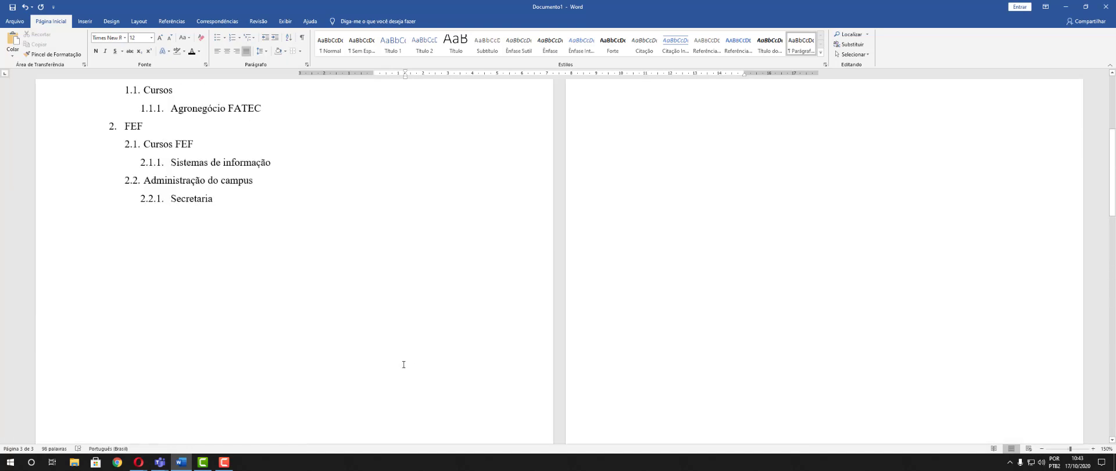
click(228, 206)
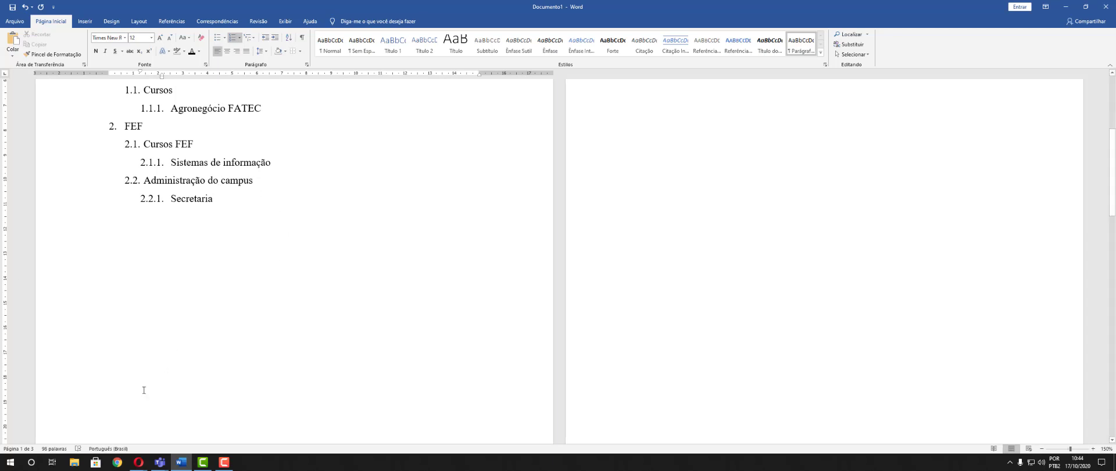
scroll(544, 213, up, 2)
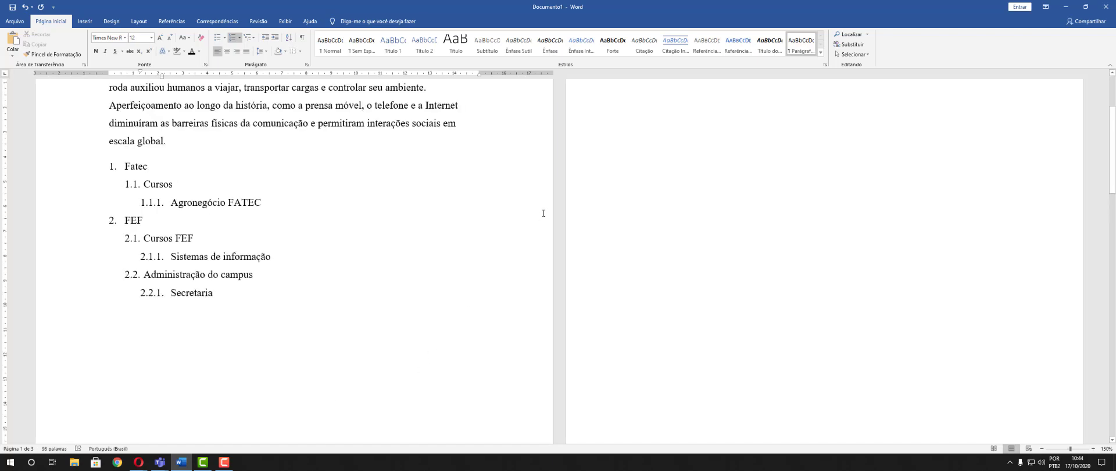
scroll(544, 213, up, 3)
scroll(585, 204, down, 15)
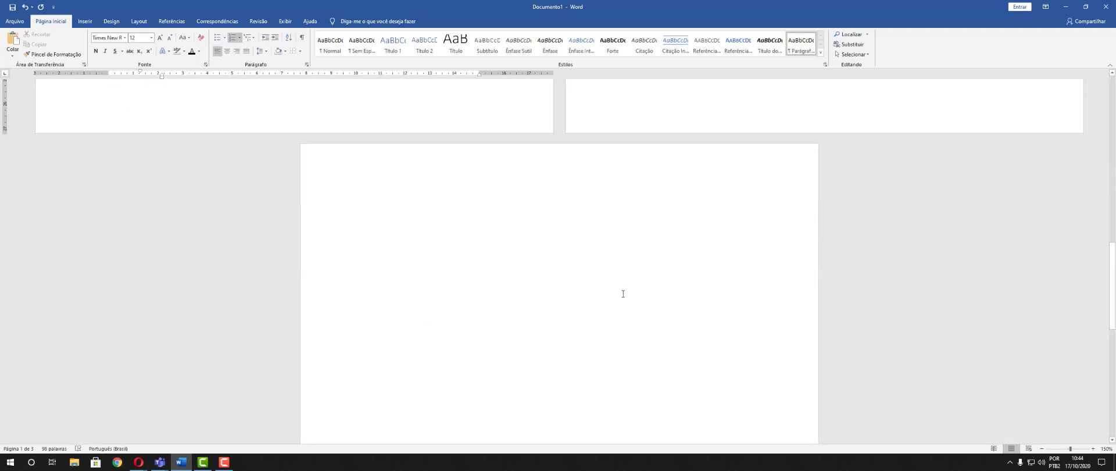
scroll(623, 294, down, 3)
scroll(611, 300, down, 5)
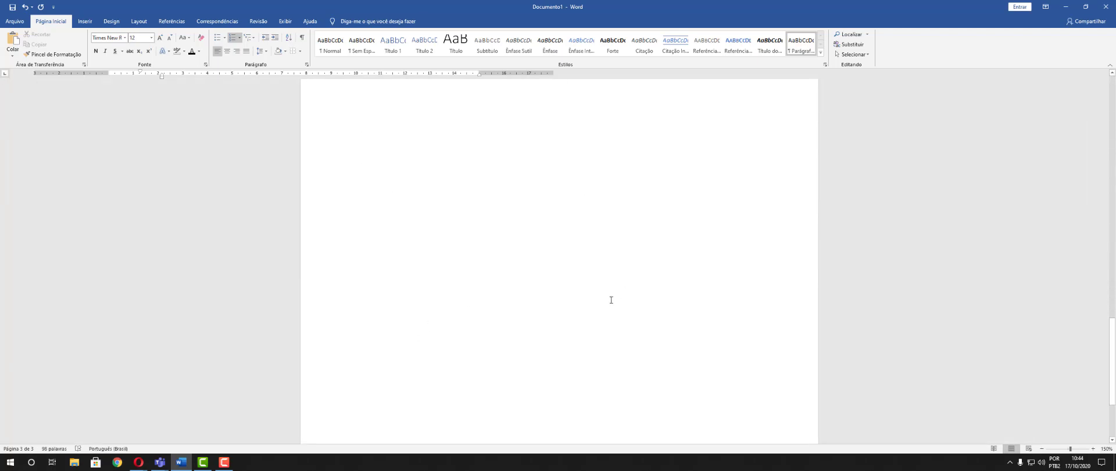
Show the document in Read Mode, try paging forward through it, and return to Print Layout.
scroll(607, 302, up, 10)
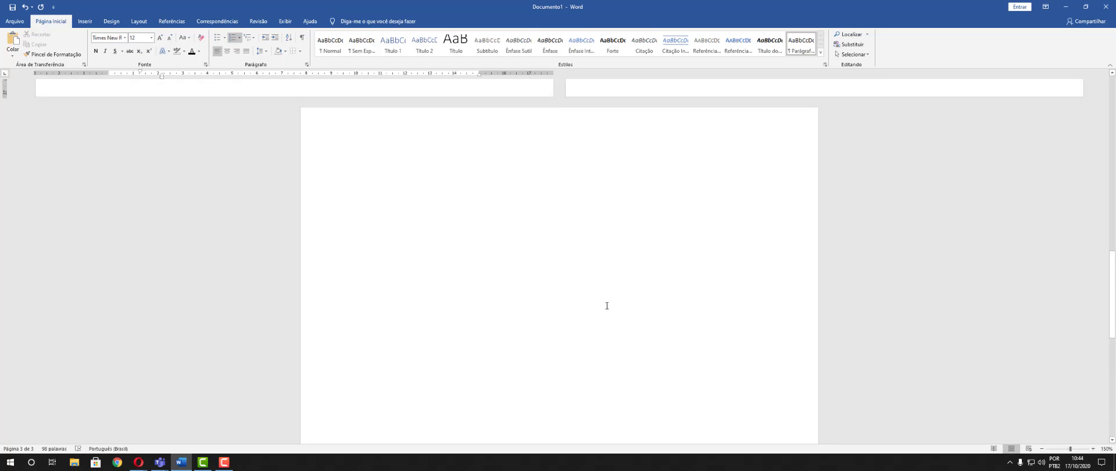
scroll(614, 294, up, 6)
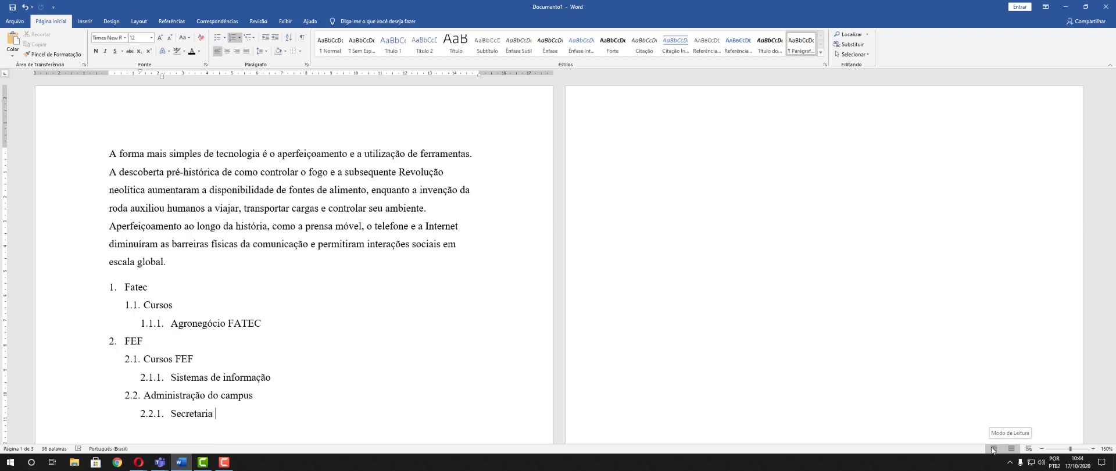
click(992, 448)
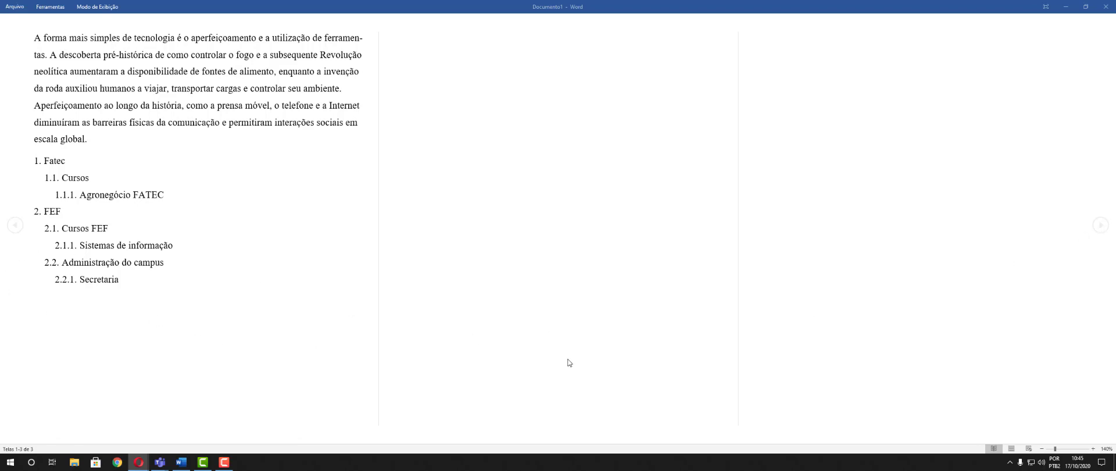
click(1099, 232)
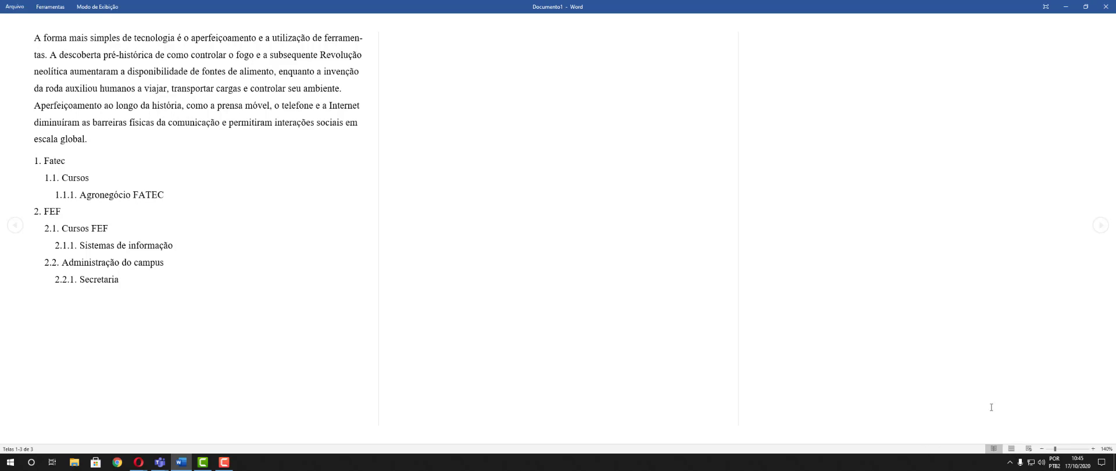
click(1010, 449)
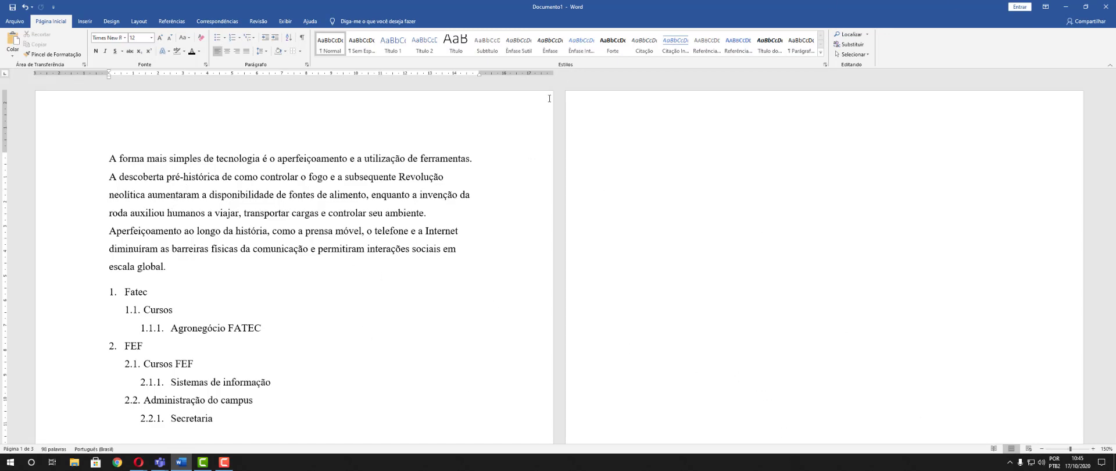
Show the document in Web Layout and switch back to Print Layout.
scroll(413, 225, down, 5)
scroll(417, 225, up, 5)
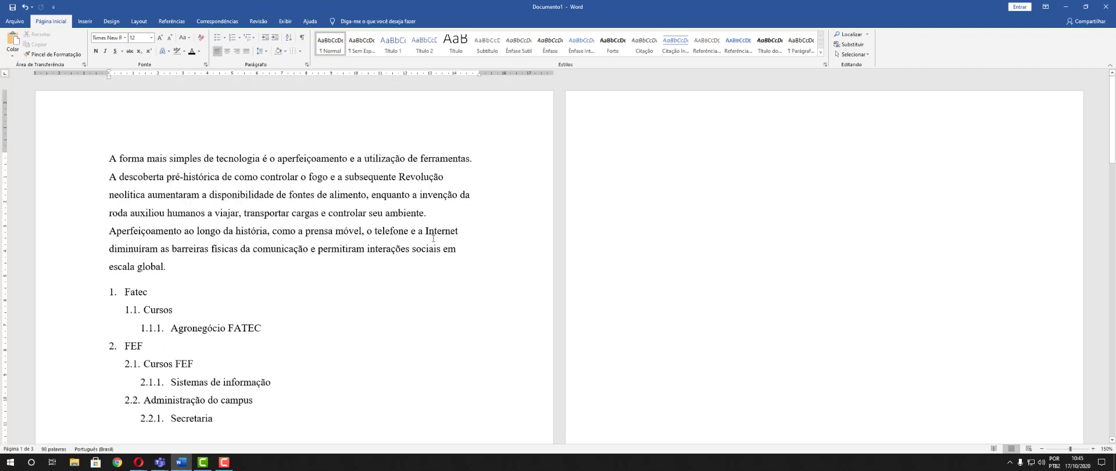
click(1028, 449)
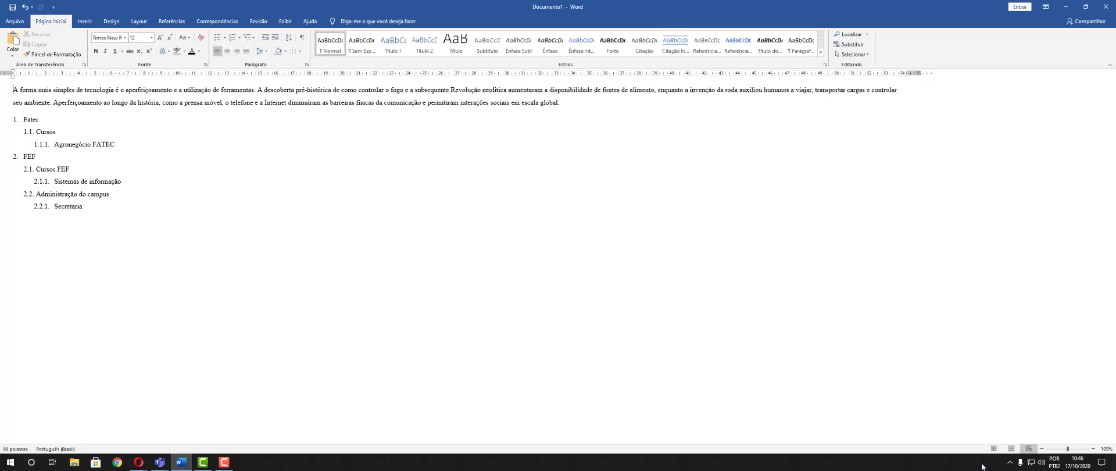
click(1010, 449)
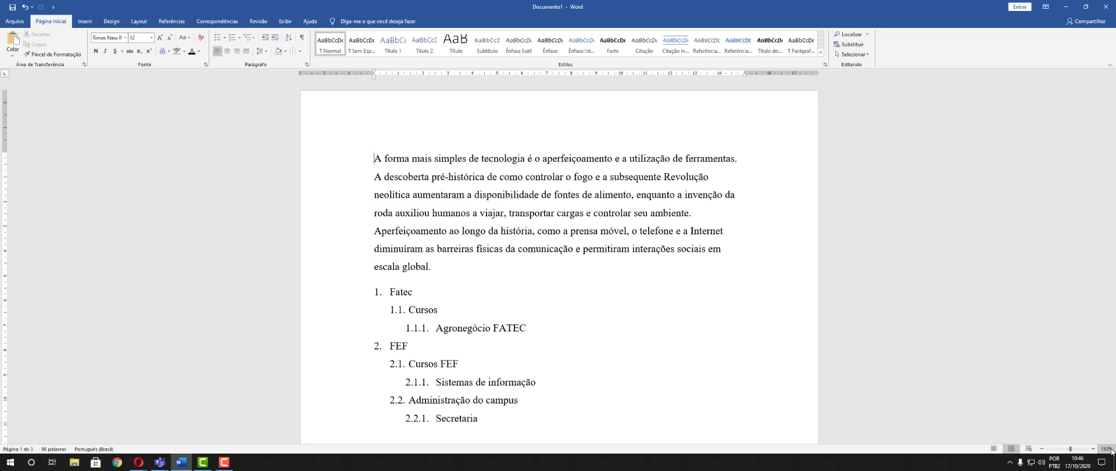
Reduce the document's zoom level to 100%.
click(1043, 450)
click(1043, 449)
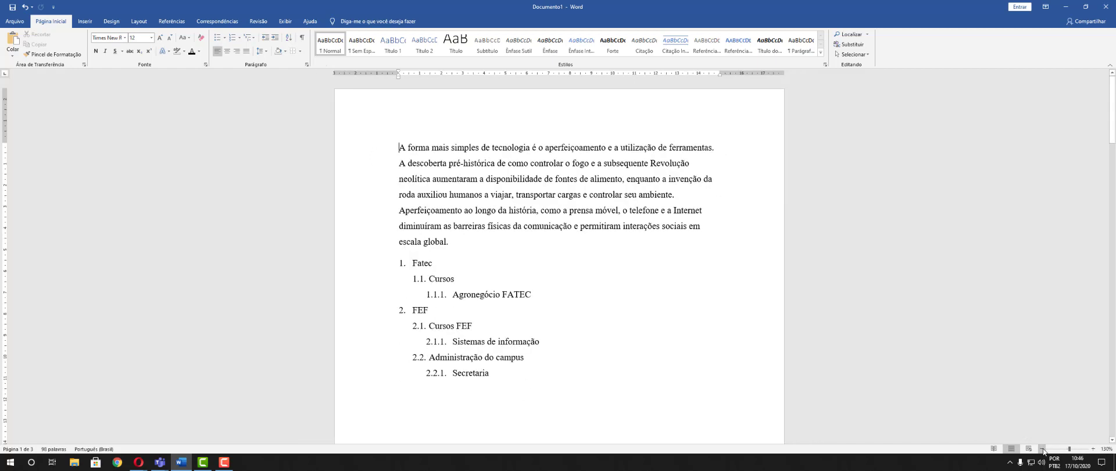
click(1043, 450)
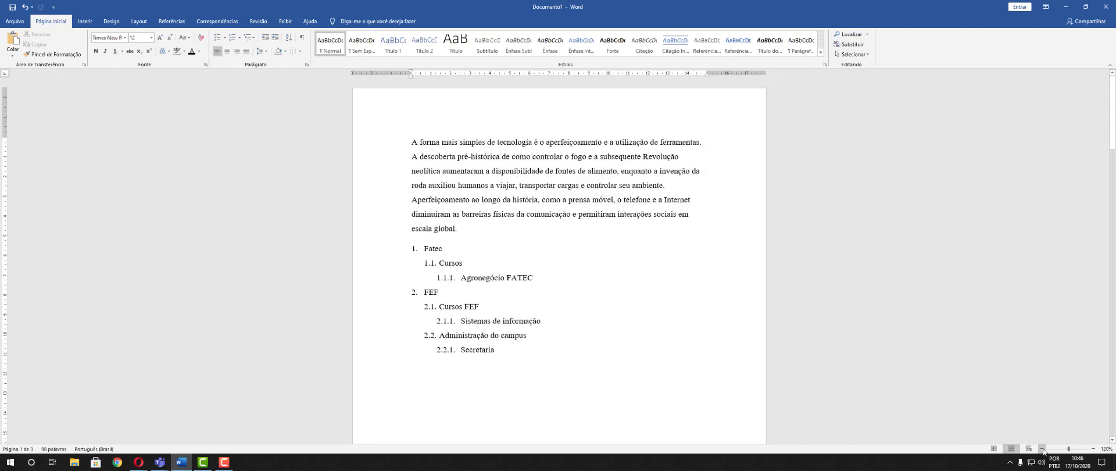
click(1042, 449)
click(1042, 449)
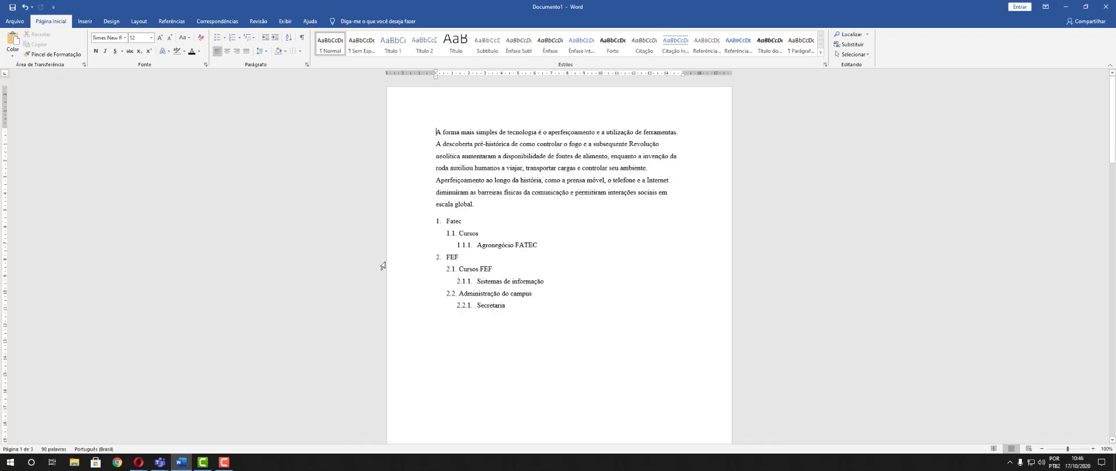
scroll(777, 219, down, 3)
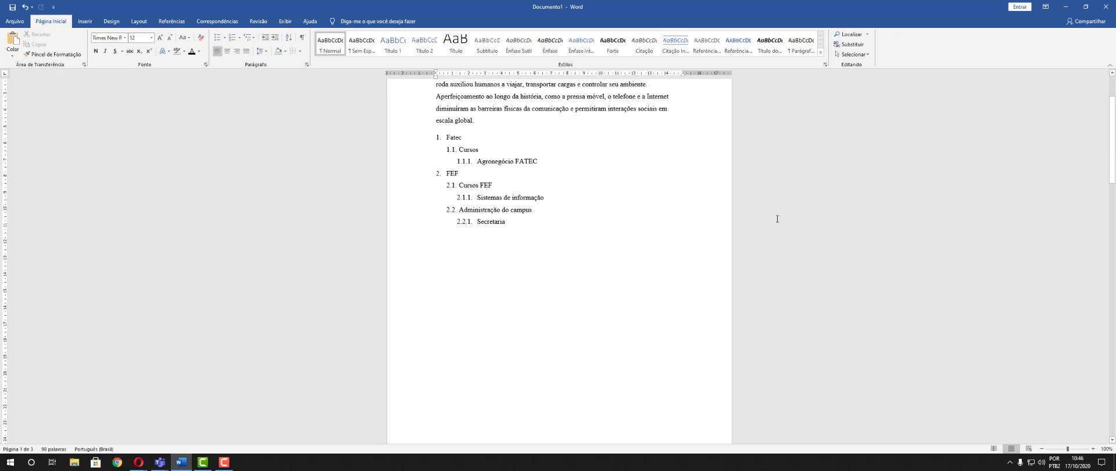
scroll(773, 224, up, 3)
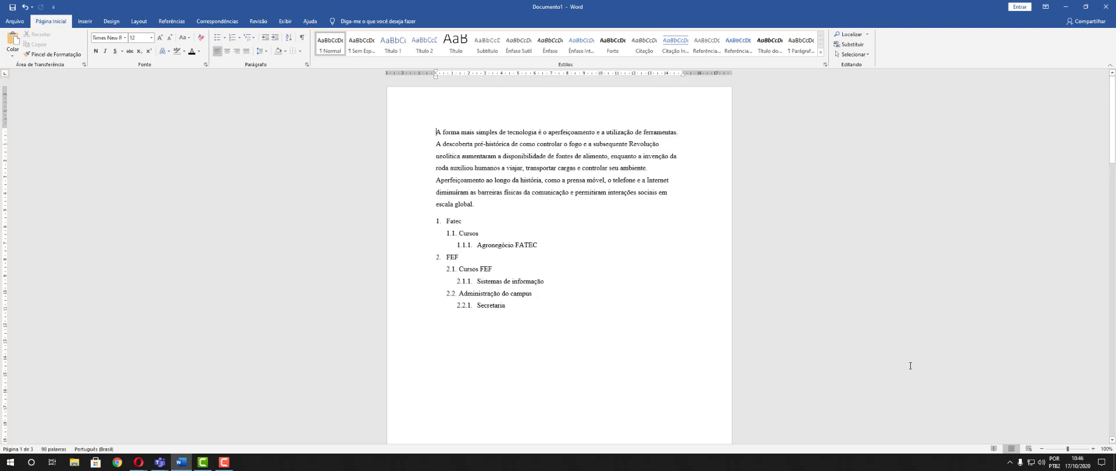
Set a custom zoom percentage of 200% in the Zoom settings and apply it to the document.
click(1106, 448)
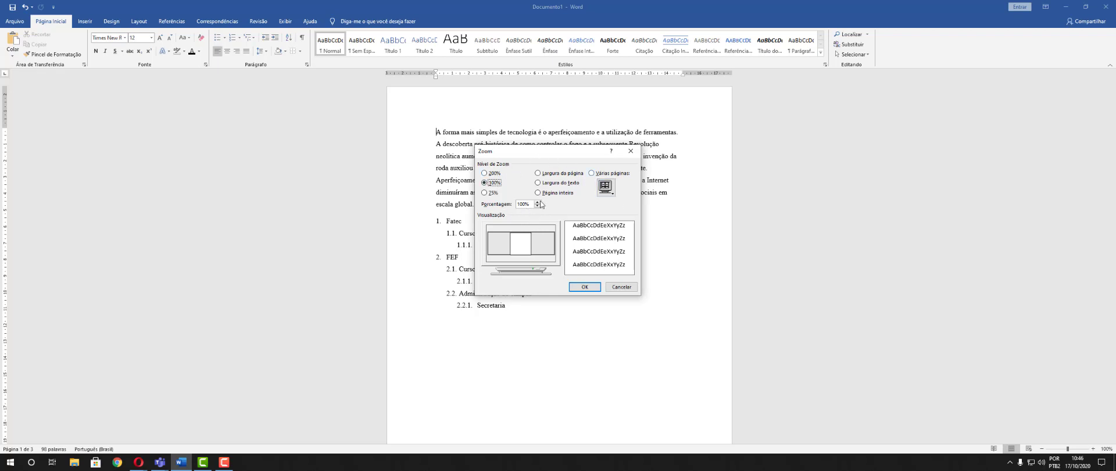
click(538, 202)
click(538, 201)
click(538, 201)
click(538, 201)
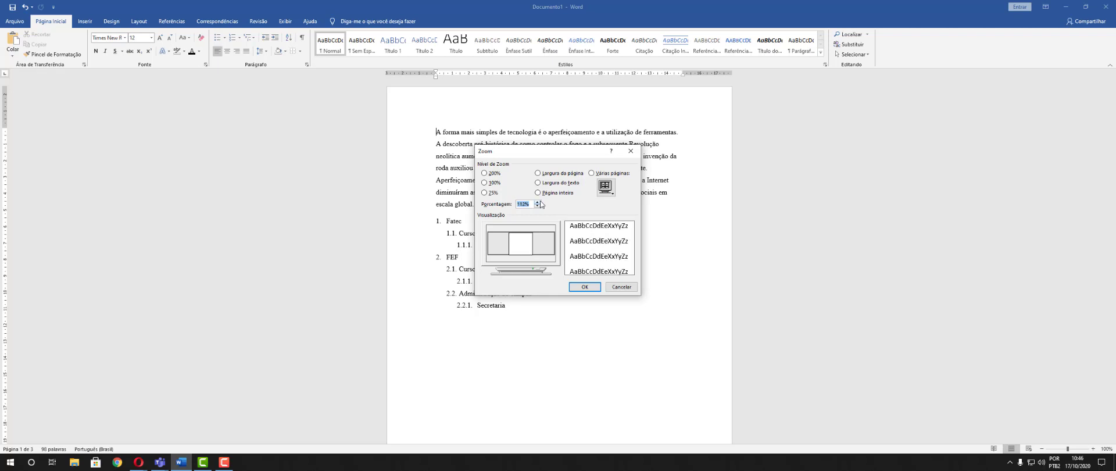
click(538, 201)
click(538, 202)
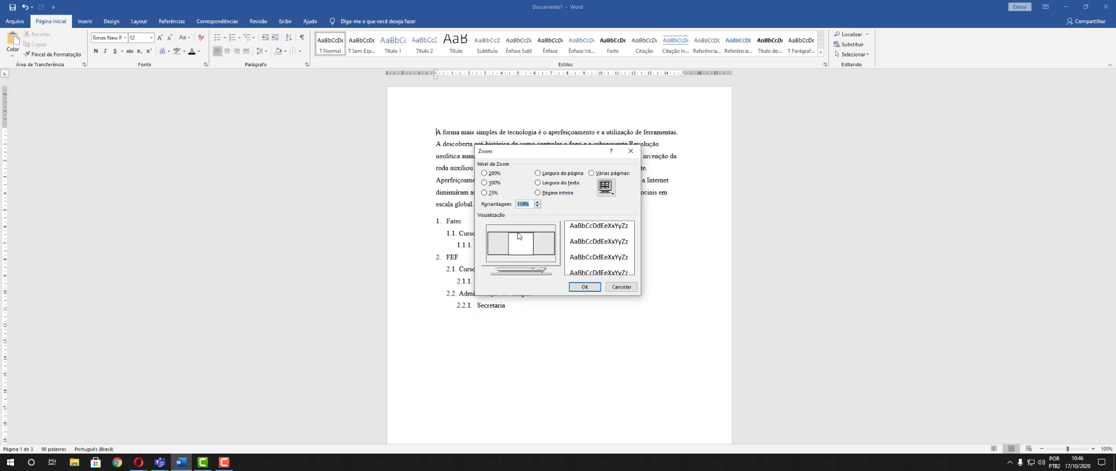
click(537, 201)
click(537, 202)
click(537, 202)
click(537, 201)
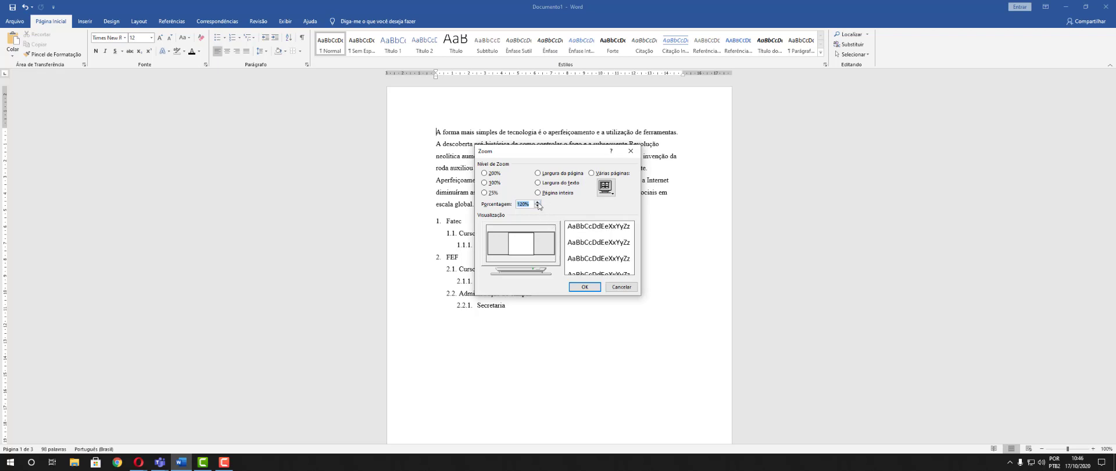
click(537, 201)
click(537, 202)
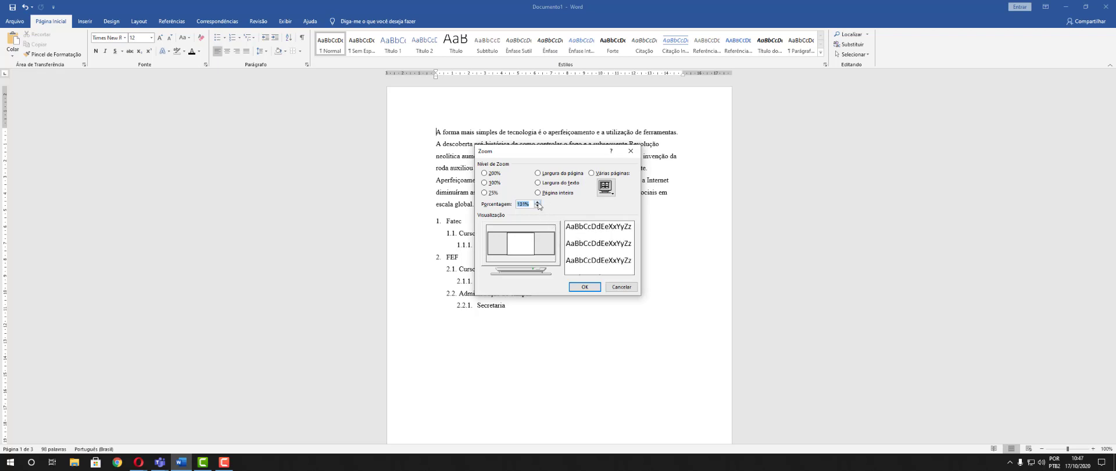
click(537, 202)
click(537, 202)
click(537, 201)
click(537, 202)
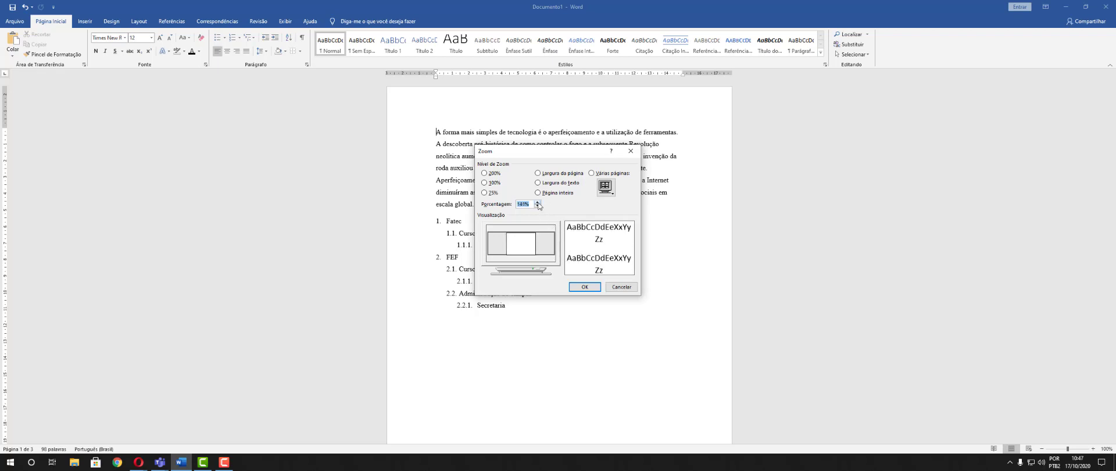
click(537, 202)
click(537, 201)
click(537, 201)
click(537, 201)
click(537, 202)
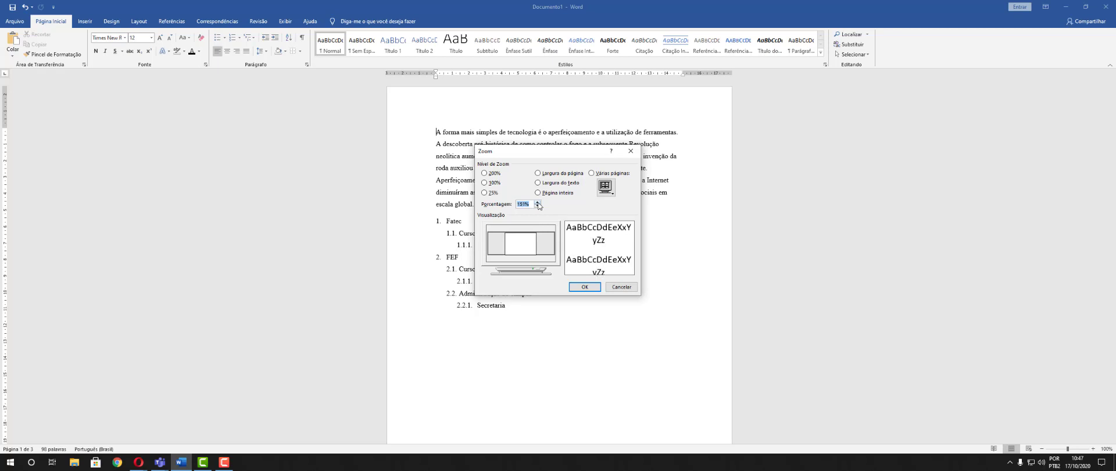
click(537, 201)
click(537, 202)
click(537, 202)
click(537, 201)
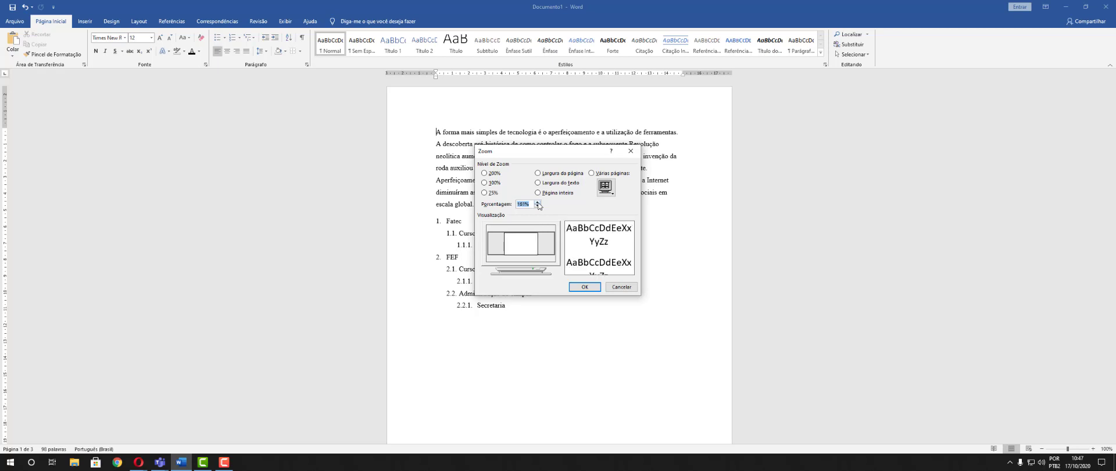
click(537, 202)
click(537, 202)
click(538, 202)
click(537, 202)
click(537, 202)
click(537, 202)
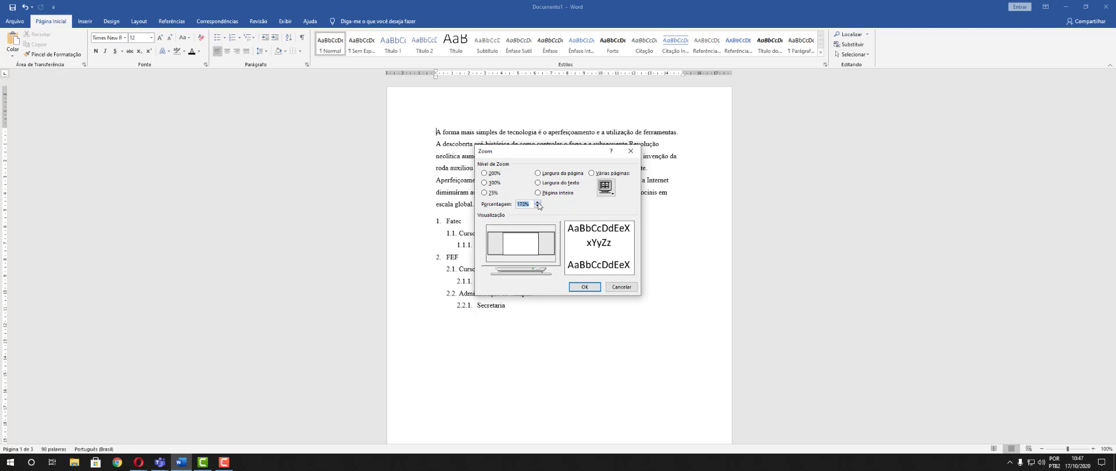
click(537, 202)
click(537, 202)
click(537, 202)
click(537, 202)
click(537, 202)
click(537, 201)
click(537, 201)
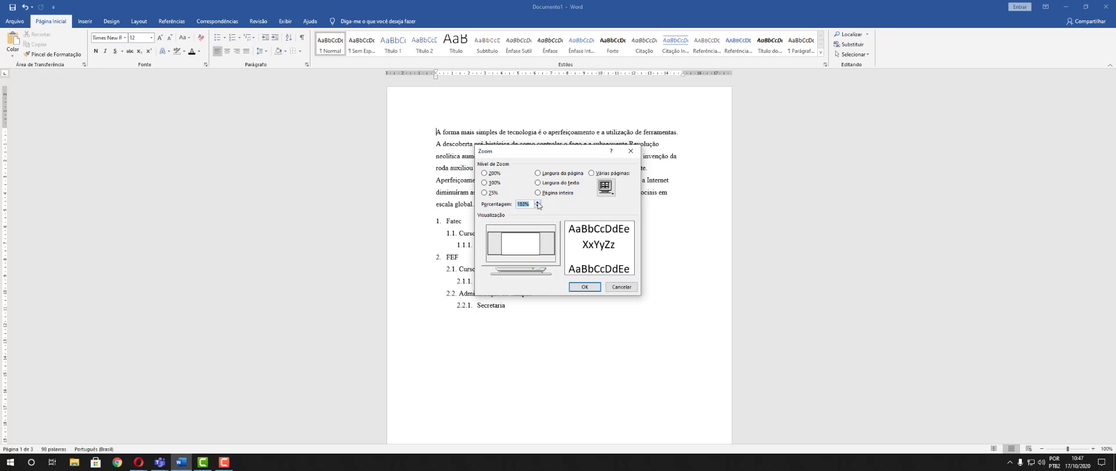
click(537, 202)
click(537, 201)
click(537, 202)
click(537, 201)
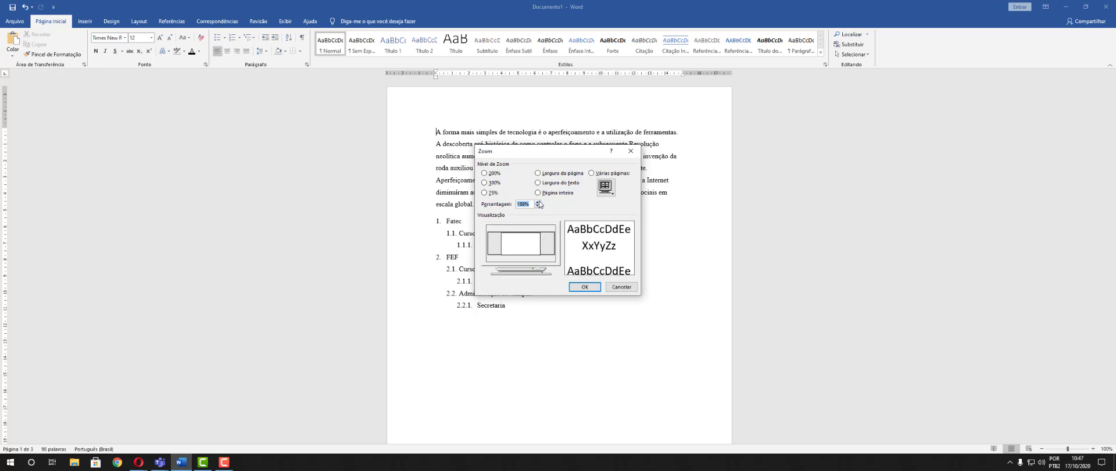
click(538, 201)
click(537, 202)
click(537, 201)
click(538, 202)
click(538, 202)
click(538, 202)
click(537, 201)
double_click(538, 202)
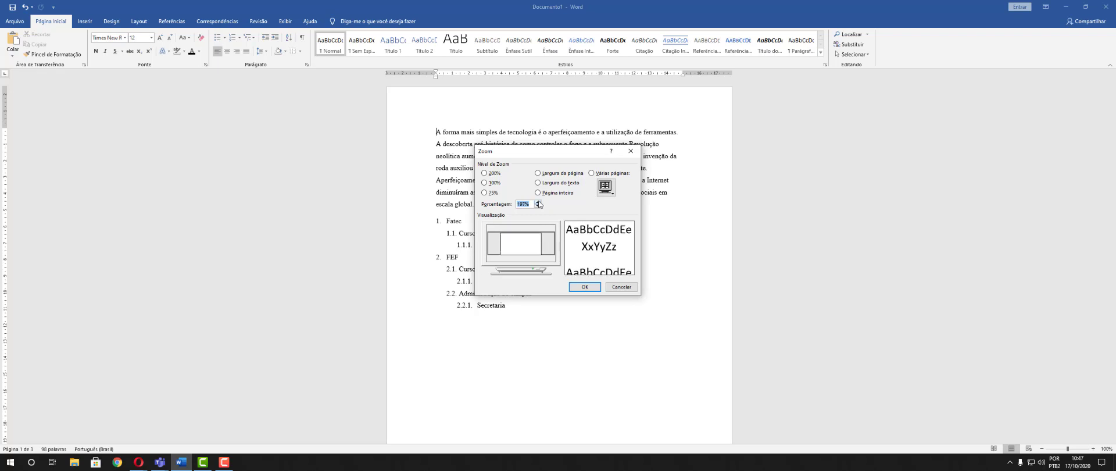
click(537, 202)
click(586, 286)
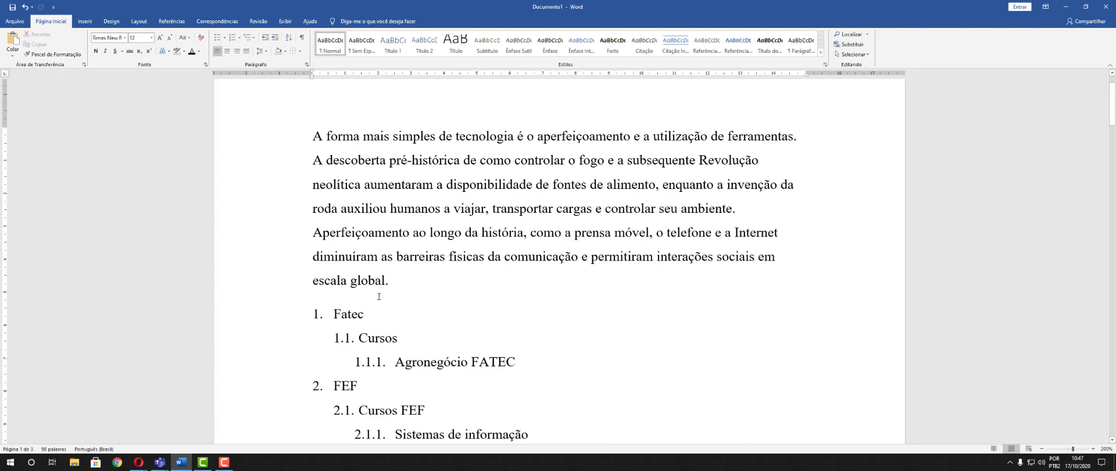
Select the paragraph's last line "escala global." and reduce the document's zoom level to 120%.
drag(397, 283, 317, 290)
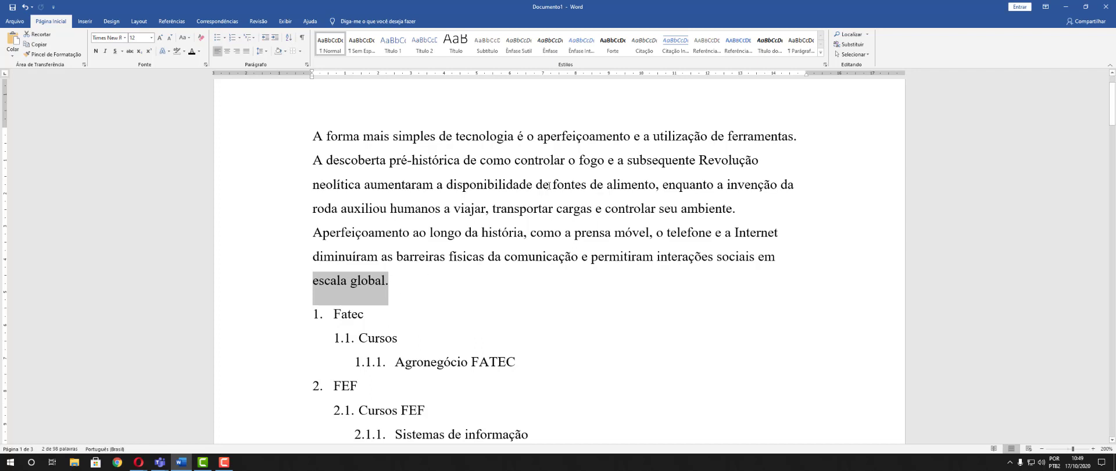
click(1042, 449)
click(1041, 449)
click(1041, 449)
click(1042, 448)
click(1041, 449)
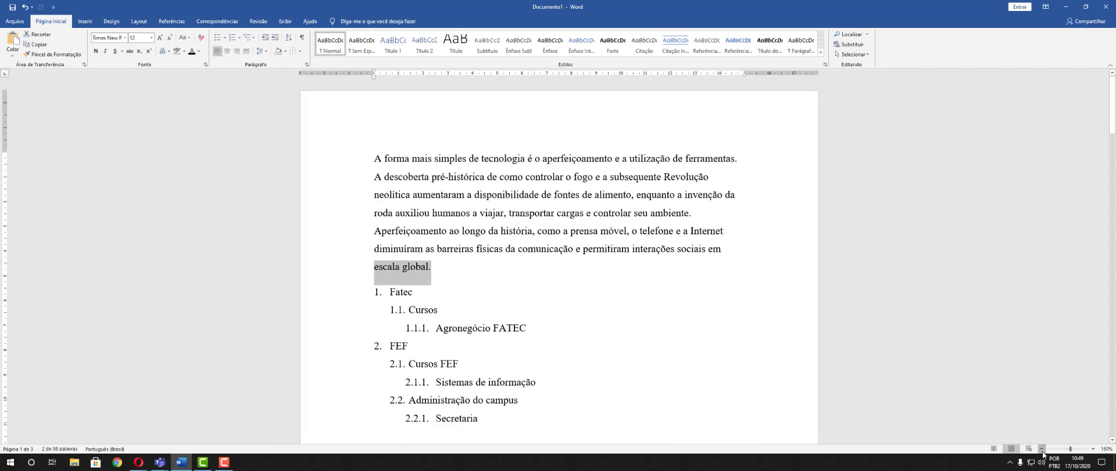
click(1041, 449)
click(1041, 449)
click(1041, 448)
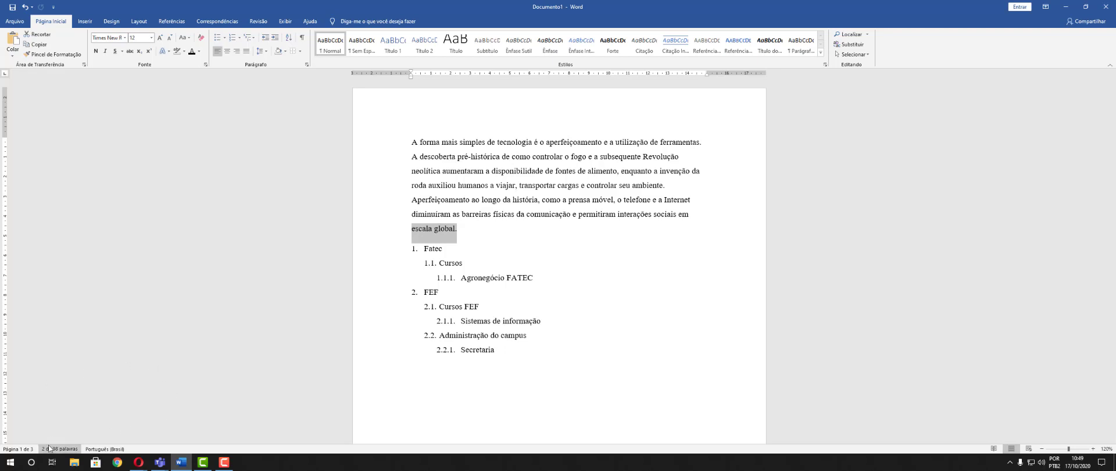
Select the paragraph line starting with "roda auxiliou humanos" and clear the selection.
click(247, 185)
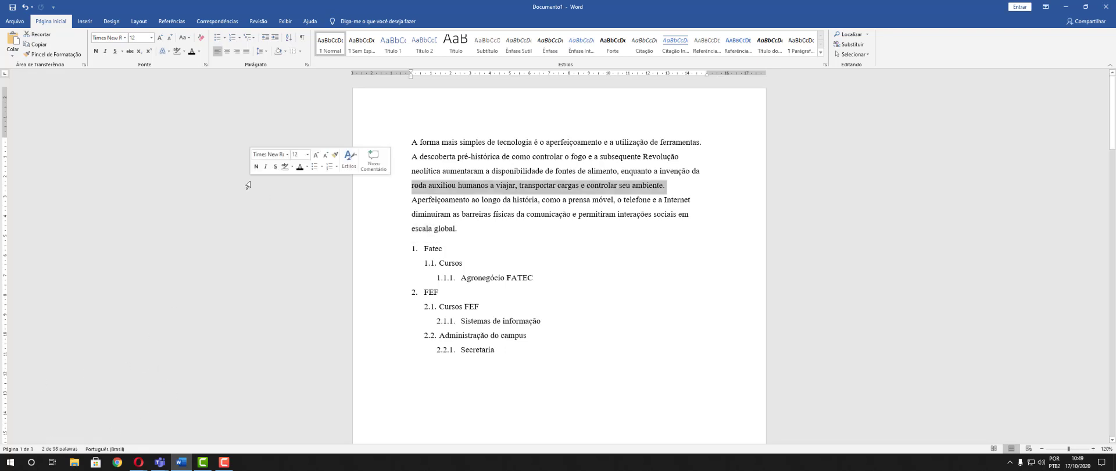
click(580, 273)
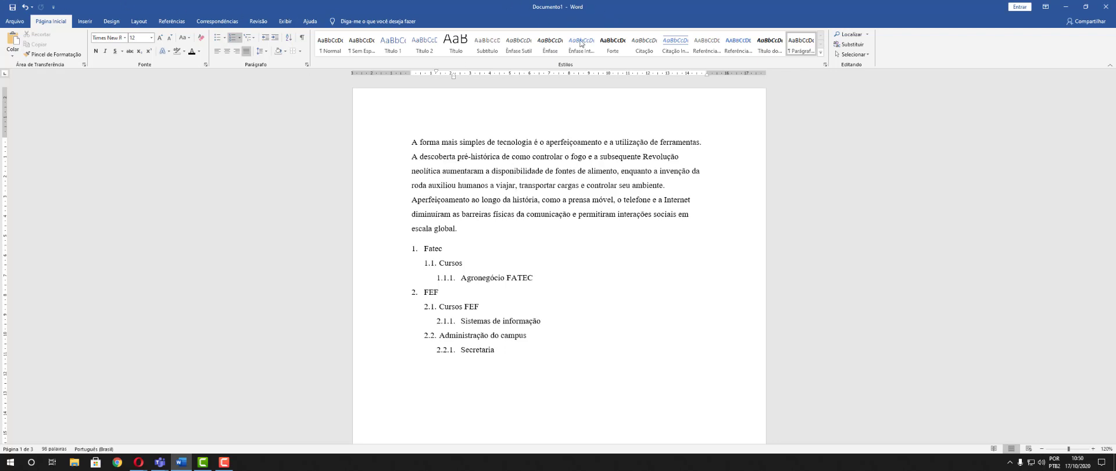
Open the Save As options for the document and look through the list of recent folders.
click(12, 8)
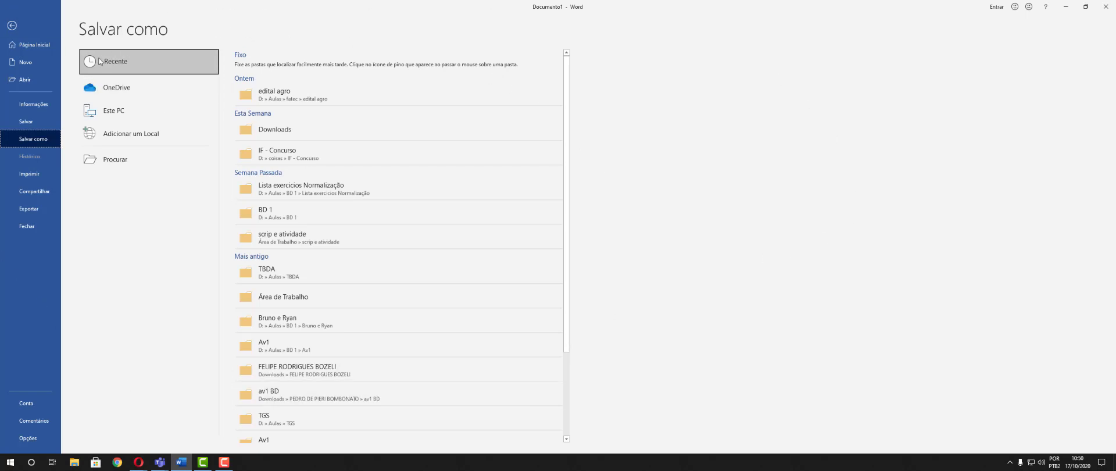
click(12, 25)
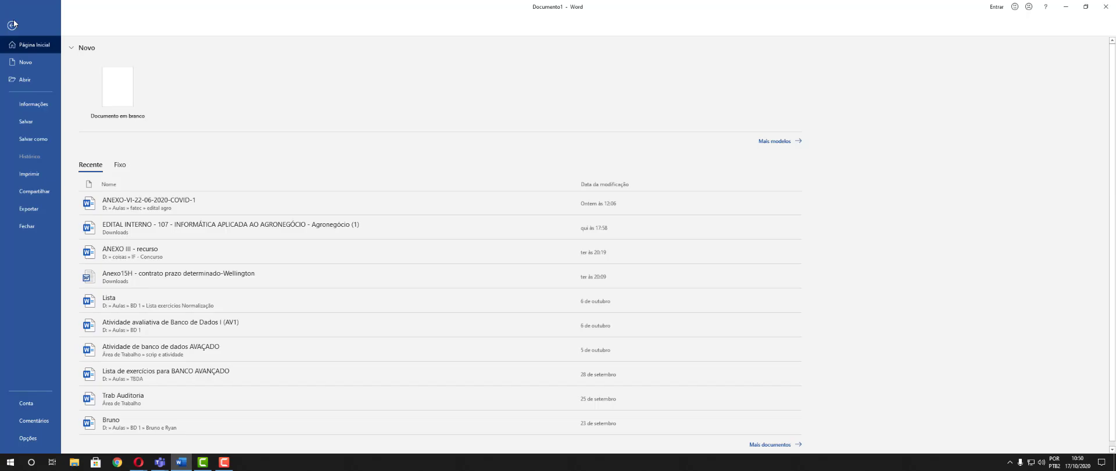
click(14, 24)
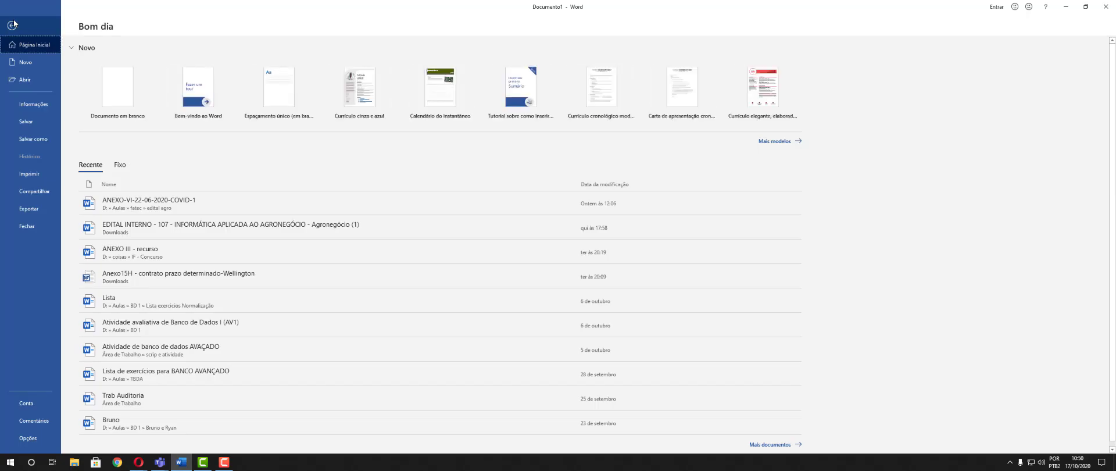
click(39, 140)
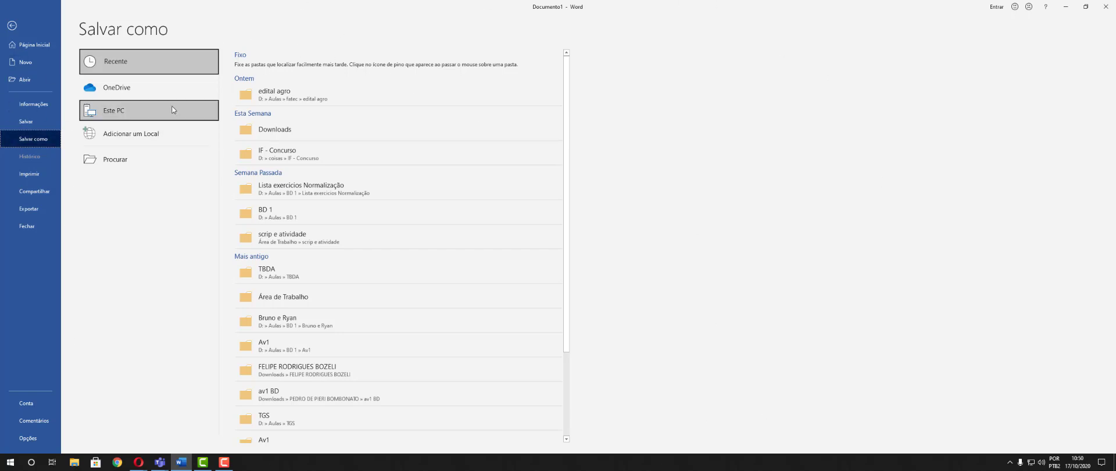
scroll(401, 156, down, 1)
scroll(430, 227, down, 5)
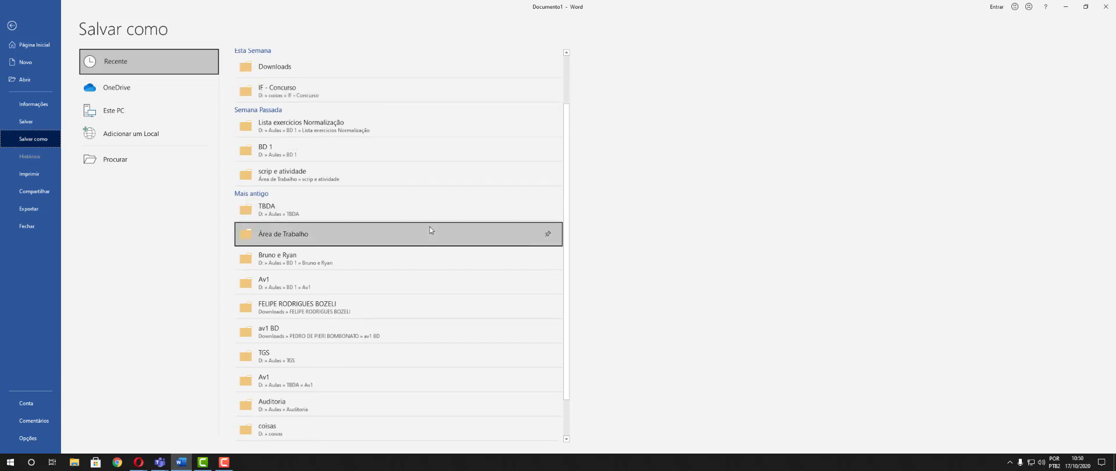
scroll(432, 255, up, 7)
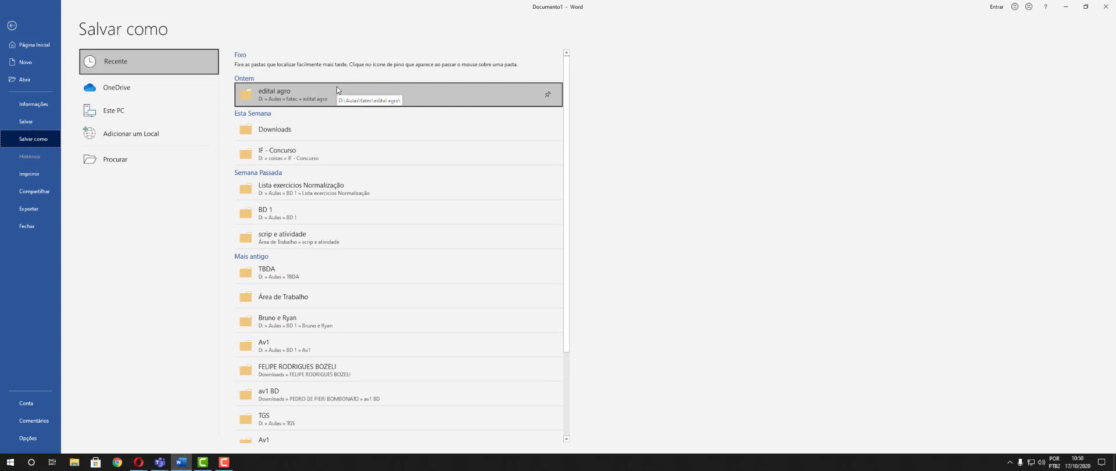
Browse to the Área de Trabalho folder and save the file there as a Documento do Word with the suggested name.
click(115, 161)
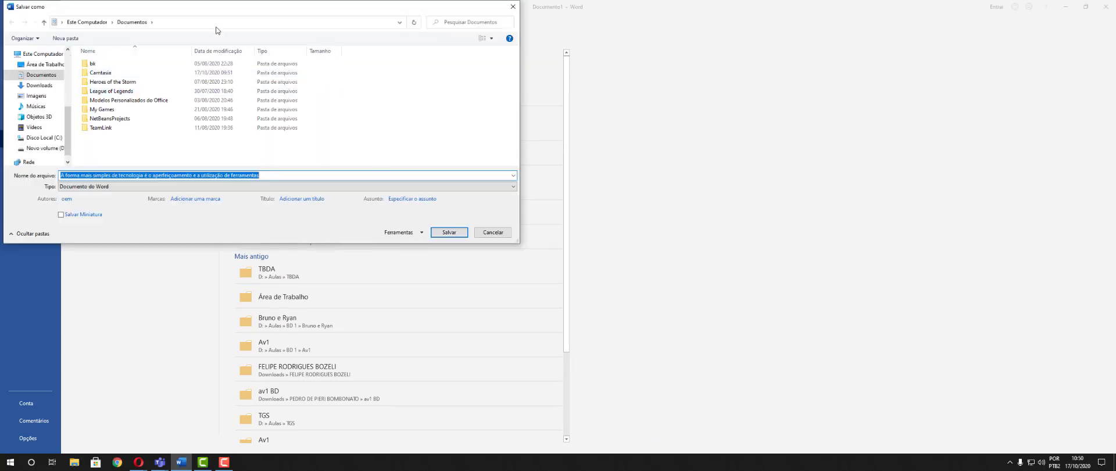
drag(207, 10, 475, 79)
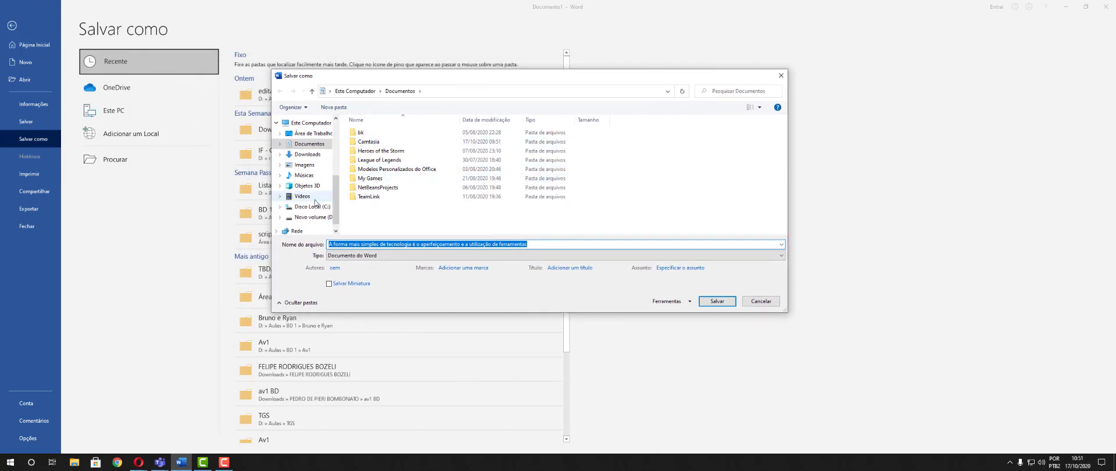
scroll(310, 230, down, 1)
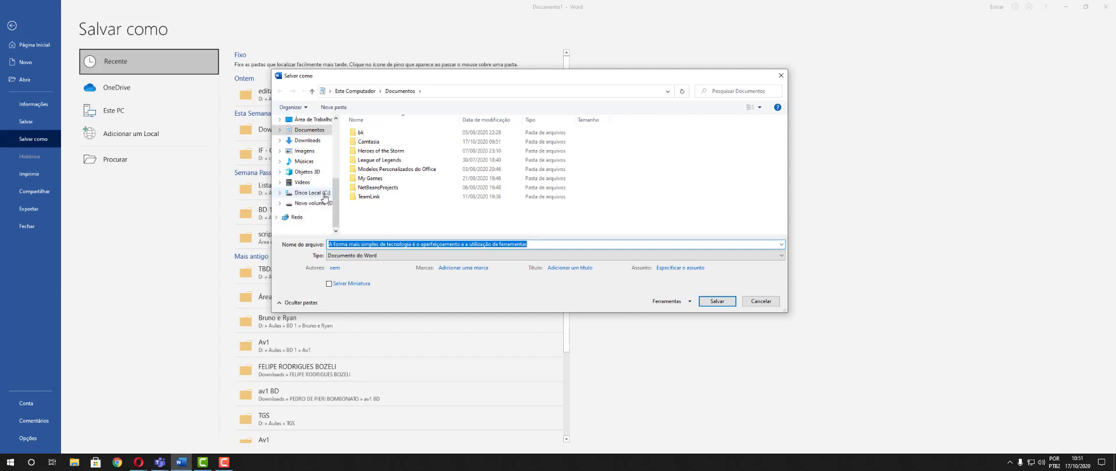
scroll(311, 208, up, 2)
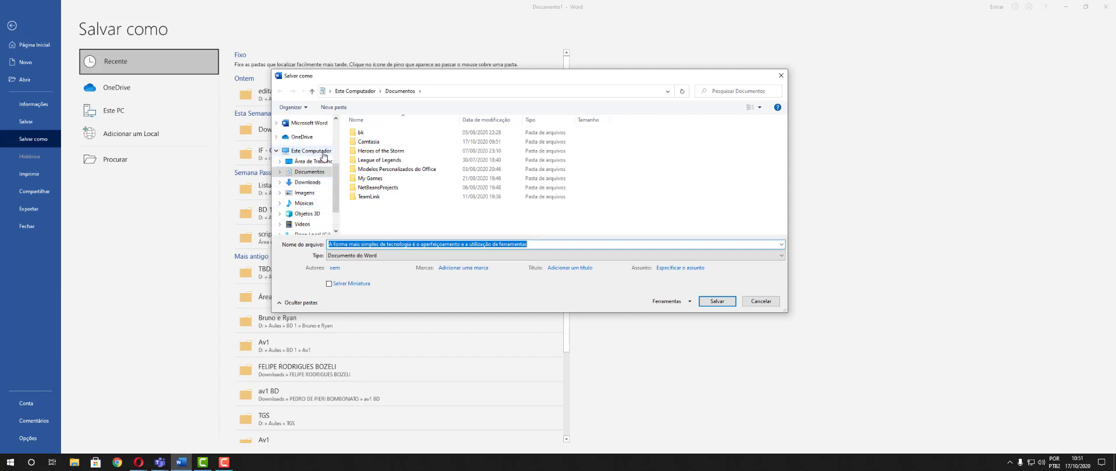
click(317, 162)
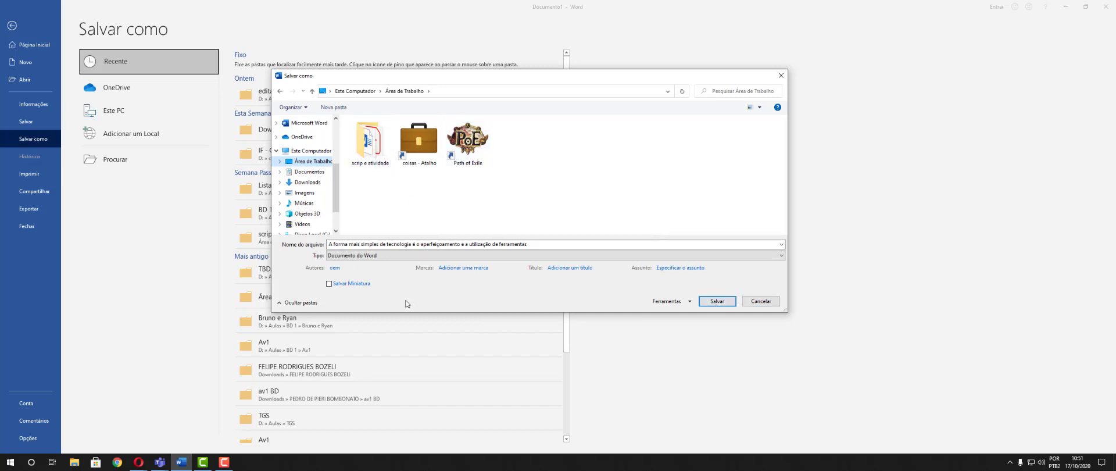
click(710, 304)
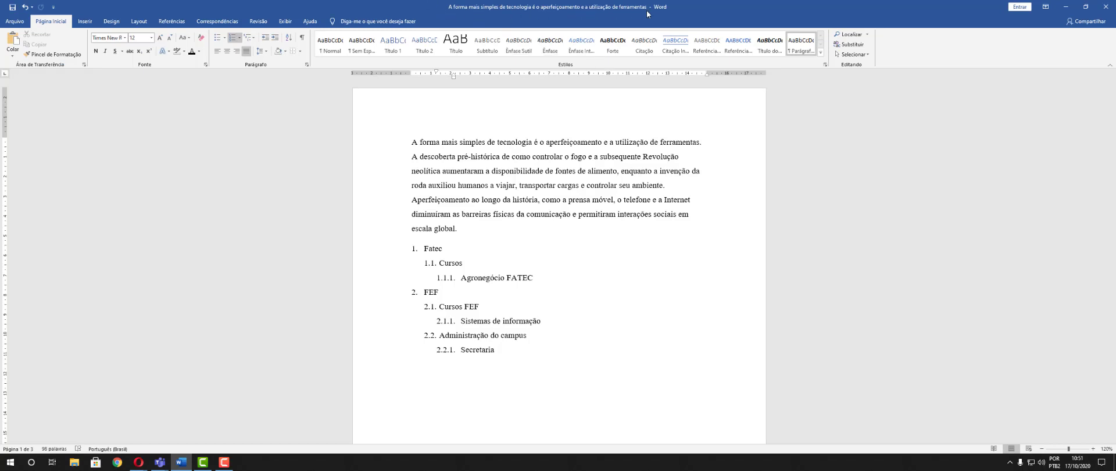
Minimize Word to check the saved file on the desktop, and return to the document.
click(1067, 7)
click(1067, 9)
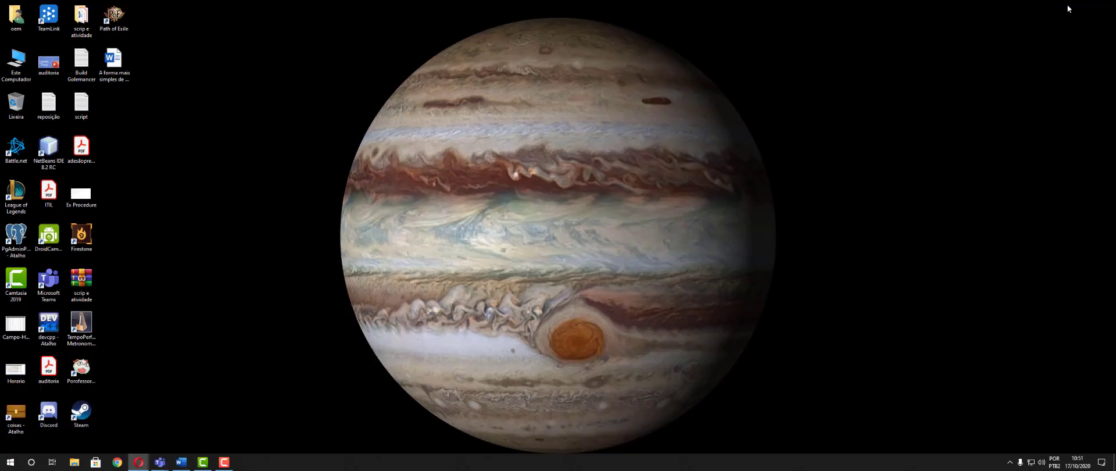
click(107, 86)
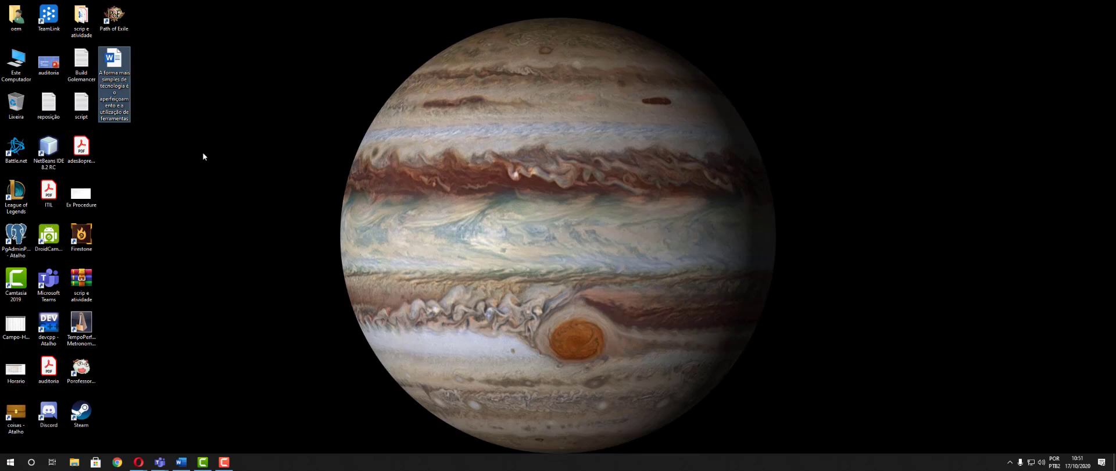
click(181, 462)
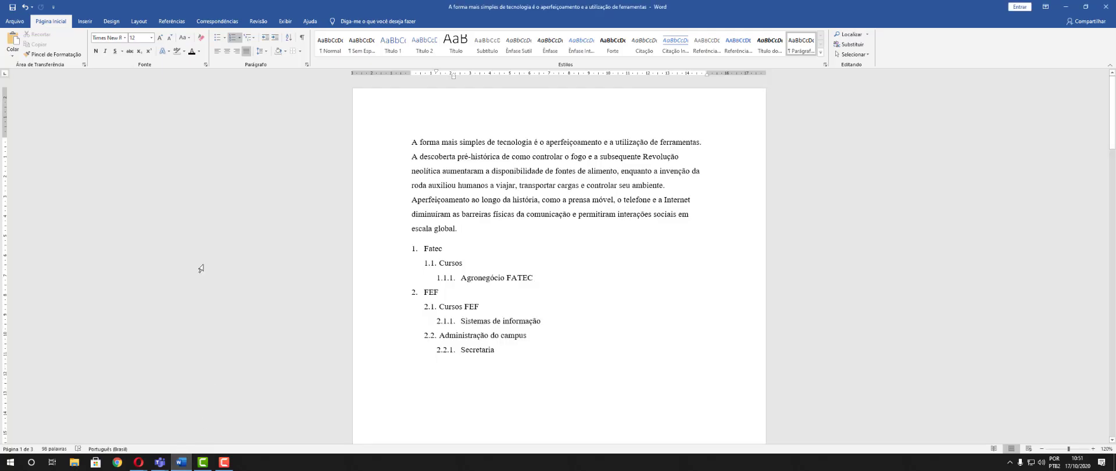
Save a copy of the document as Modelo do Word 97-2003 in the Modelos Personalizados do Office folder.
click(15, 22)
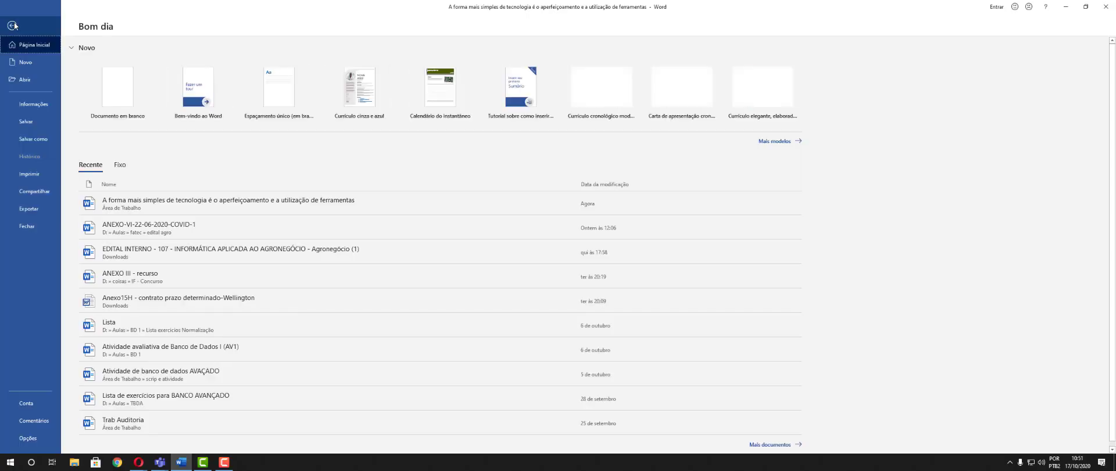
click(26, 138)
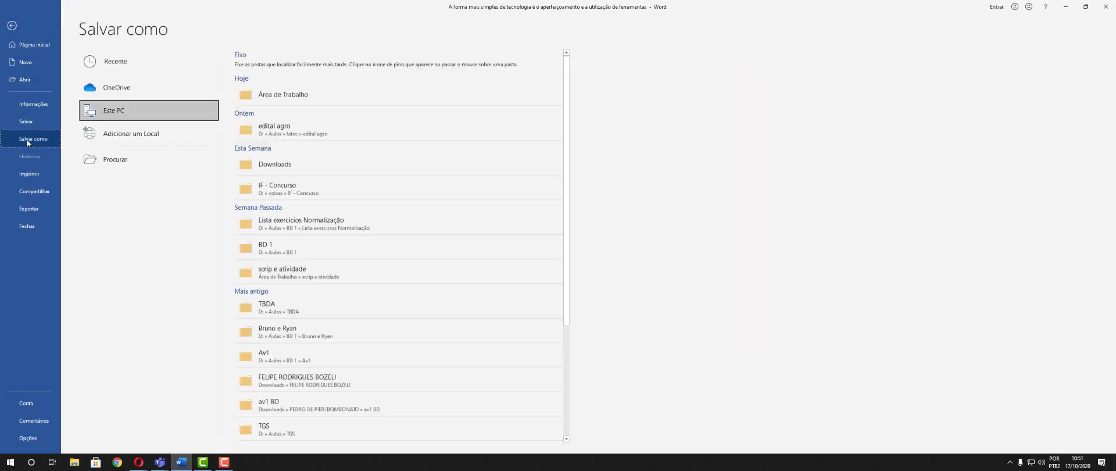
click(292, 102)
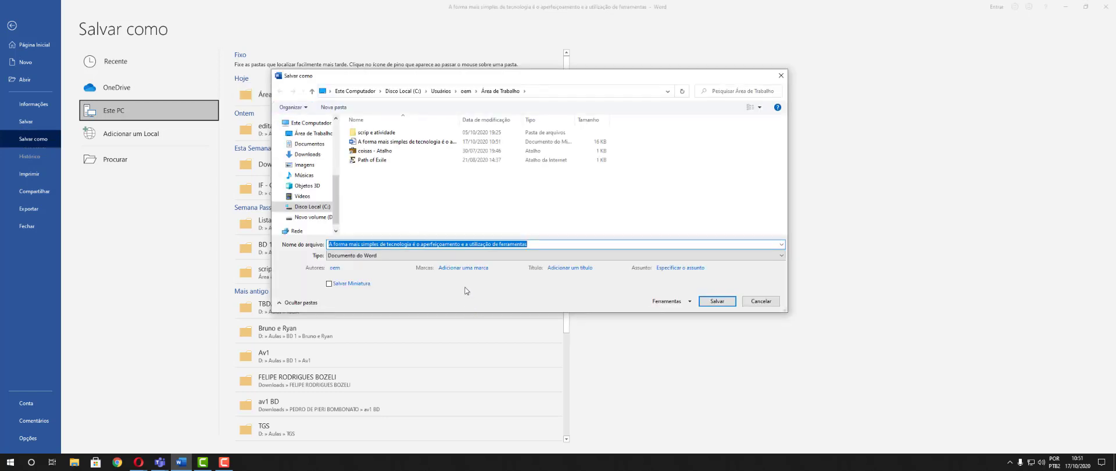
click(411, 143)
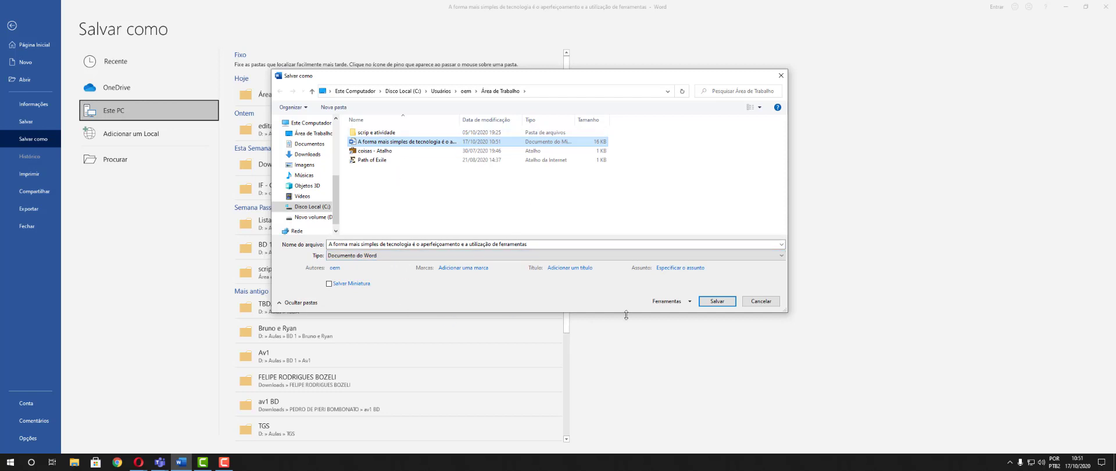
click(365, 257)
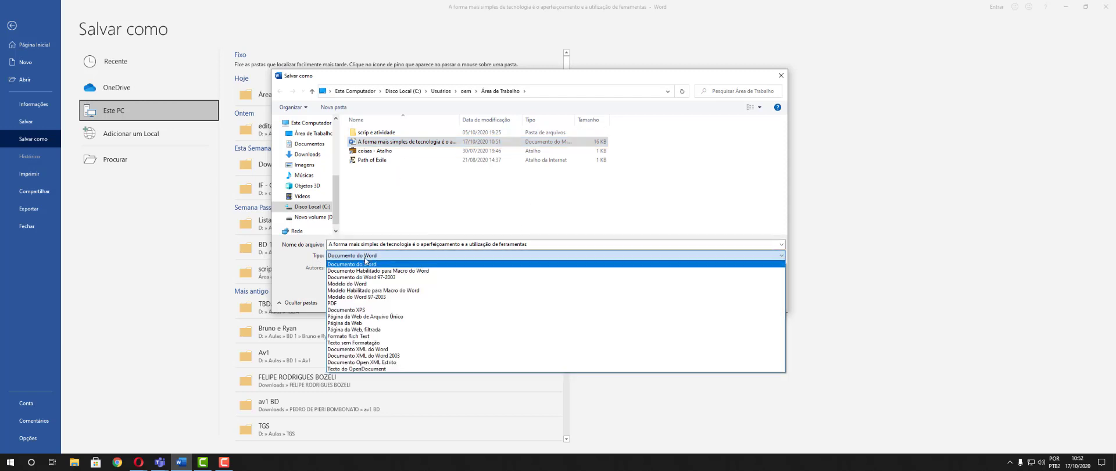
click(389, 297)
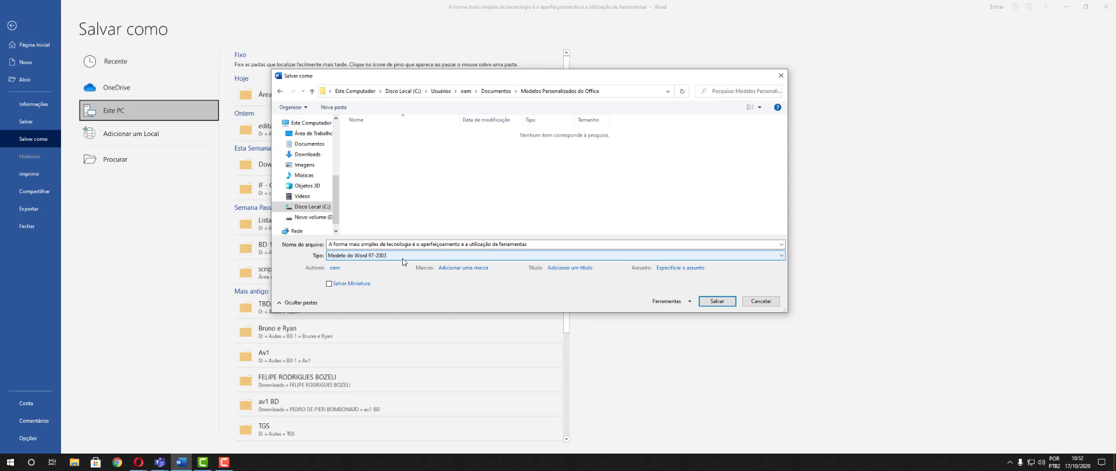
click(719, 301)
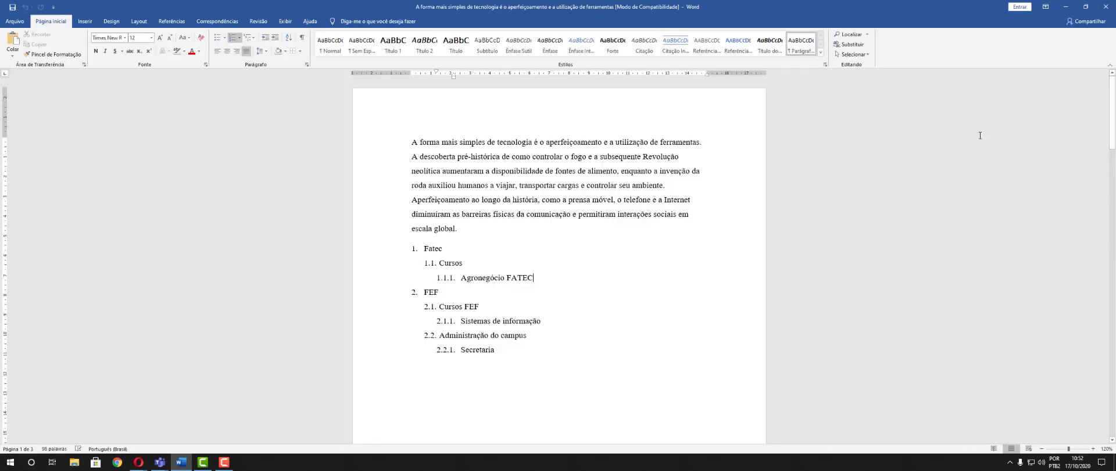
Open the saved Word document from the desktop to view it, and return to the 97-2003 template copy.
click(1066, 7)
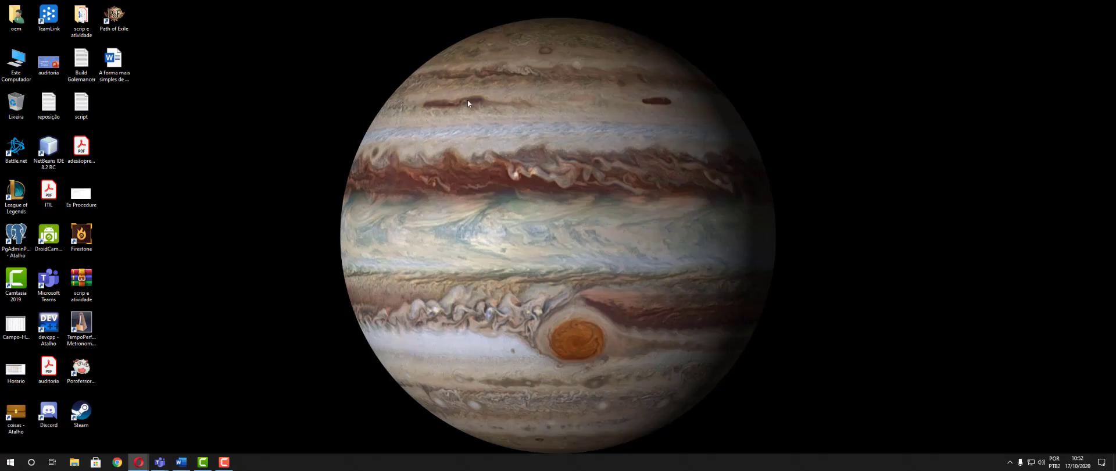
click(120, 85)
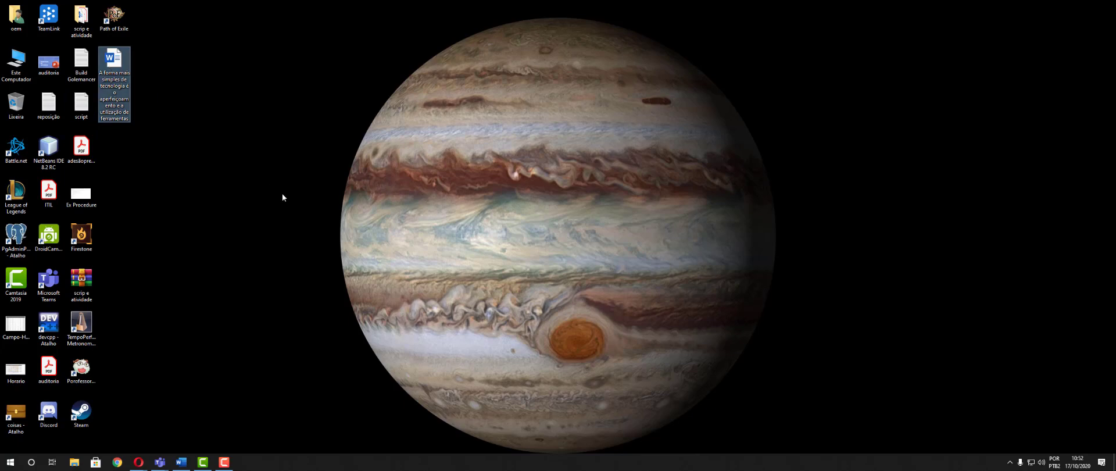
double_click(118, 72)
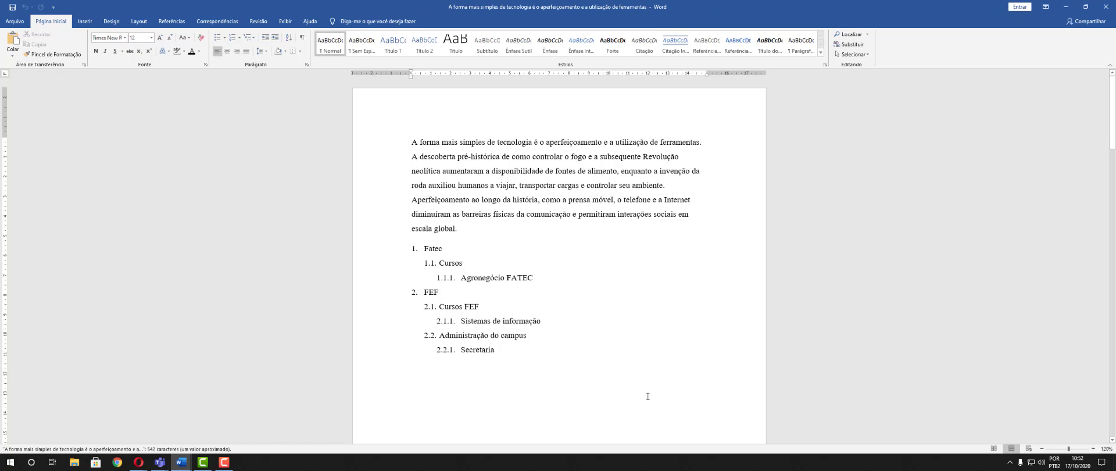
click(744, 265)
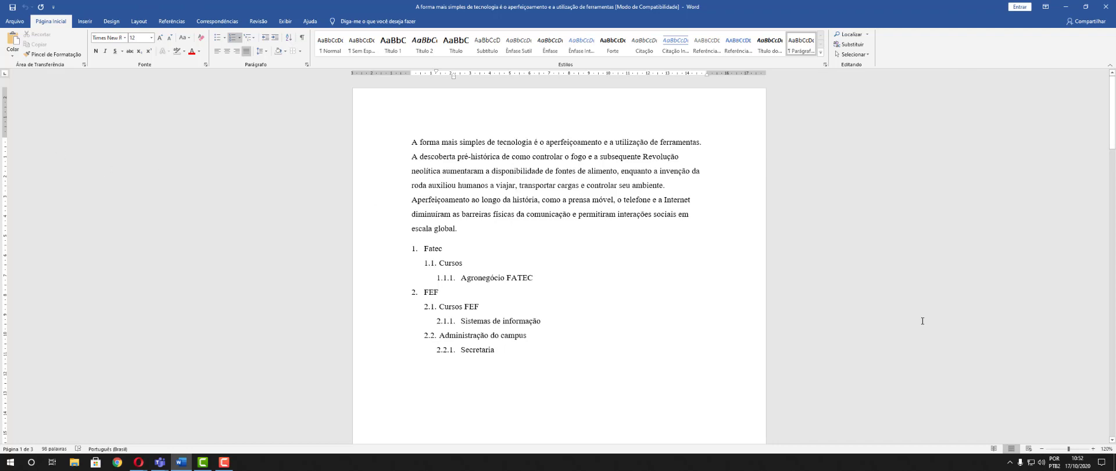
Save the document as a PDF in the Área de Trabalho folder, with the file opening after publishing.
click(18, 22)
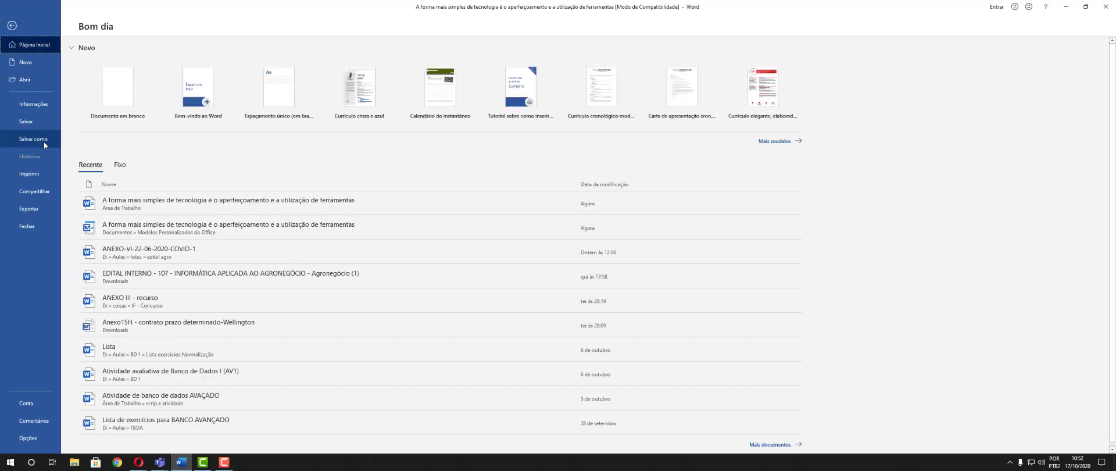
click(43, 140)
click(420, 90)
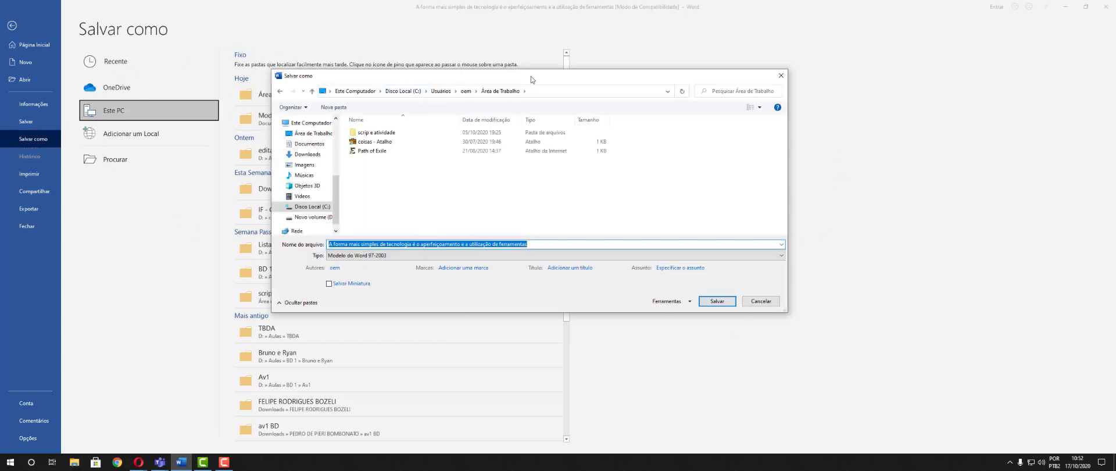
click(354, 256)
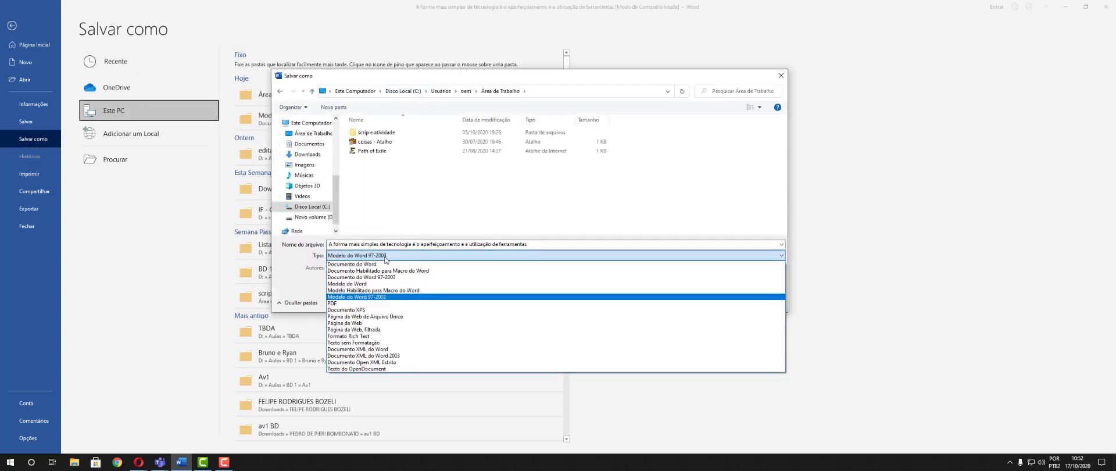
click(322, 257)
click(337, 256)
click(335, 303)
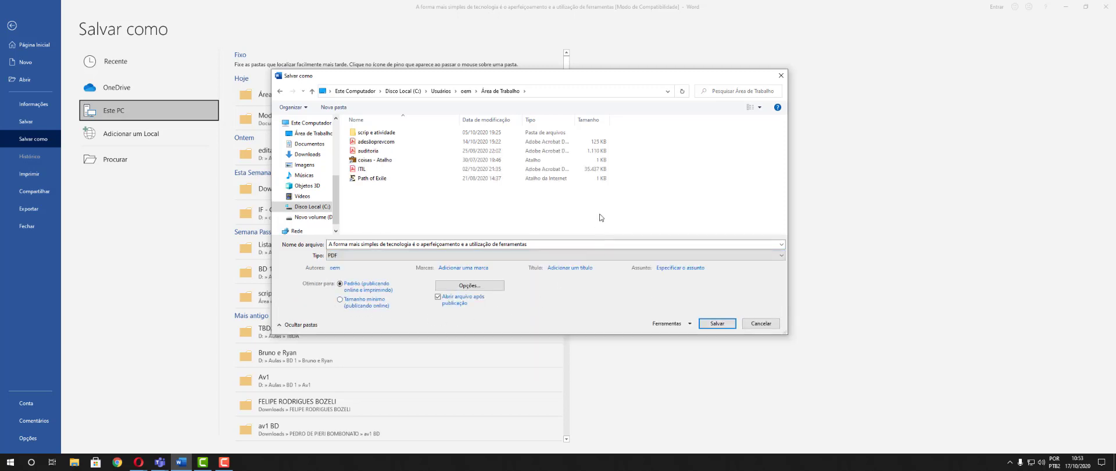
click(715, 323)
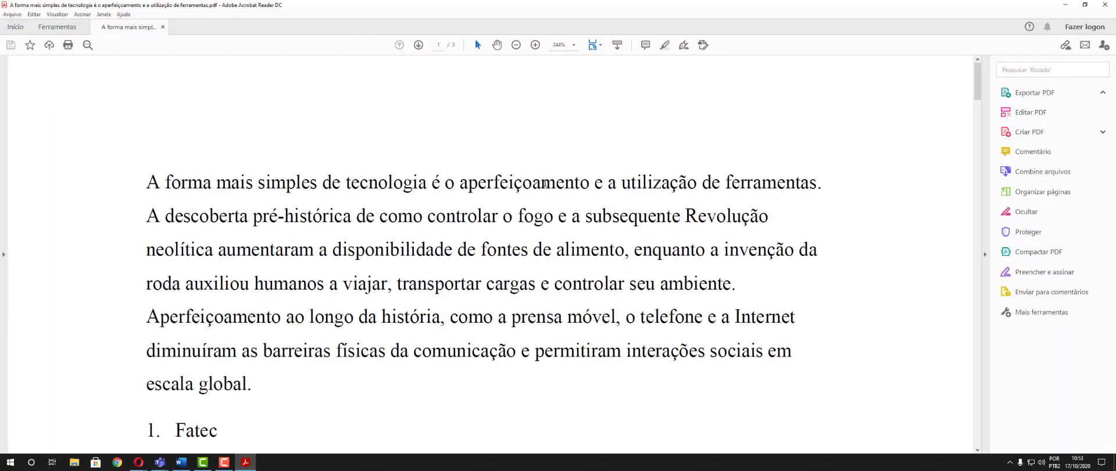
Examine the exported PDF's pages in Adobe Acrobat Reader and reduce its zoom to 100%.
scroll(586, 231, down, 4)
scroll(608, 241, down, 6)
scroll(636, 259, up, 4)
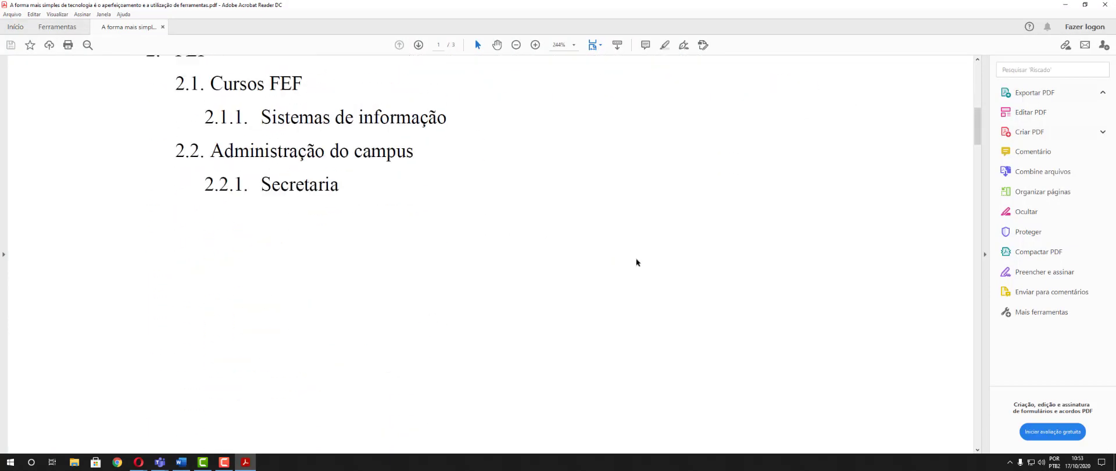
scroll(623, 219, up, 2)
click(516, 45)
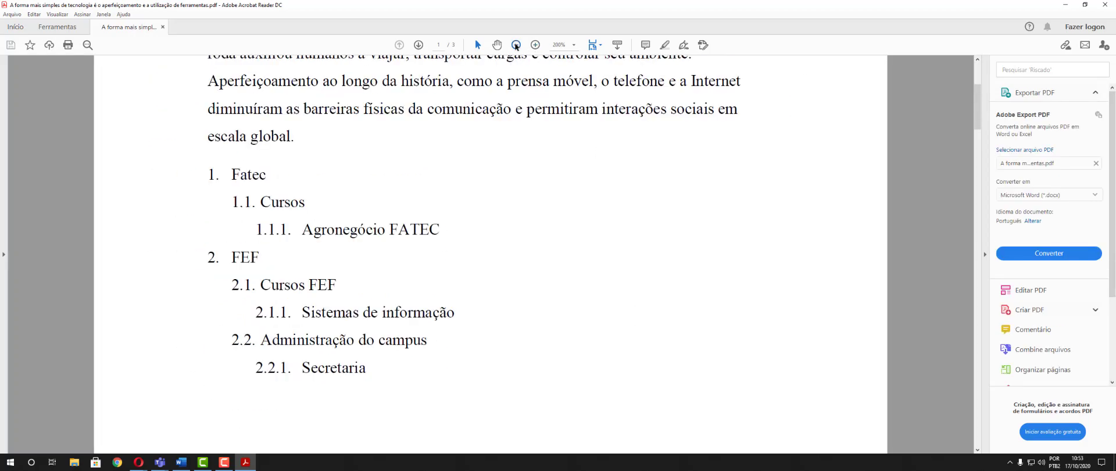
click(516, 45)
click(516, 45)
click(515, 45)
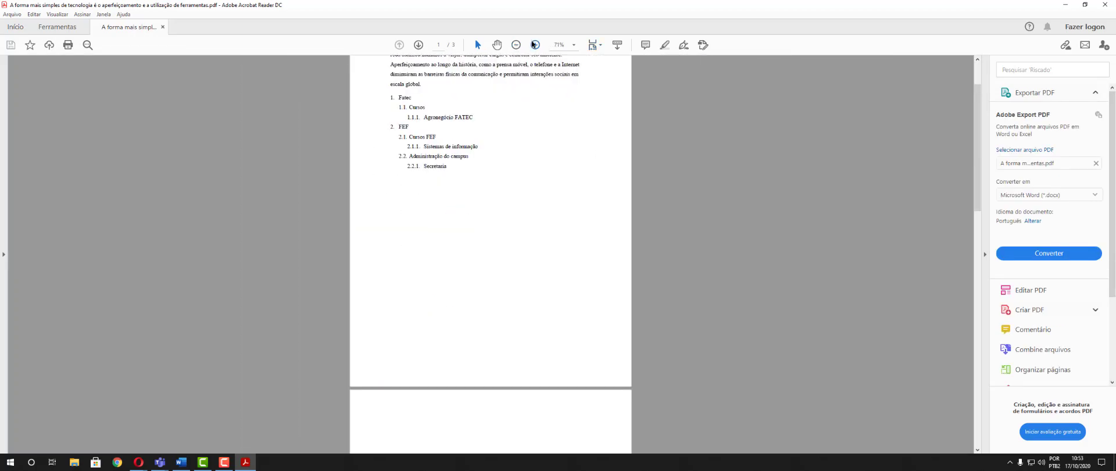
click(535, 45)
click(515, 45)
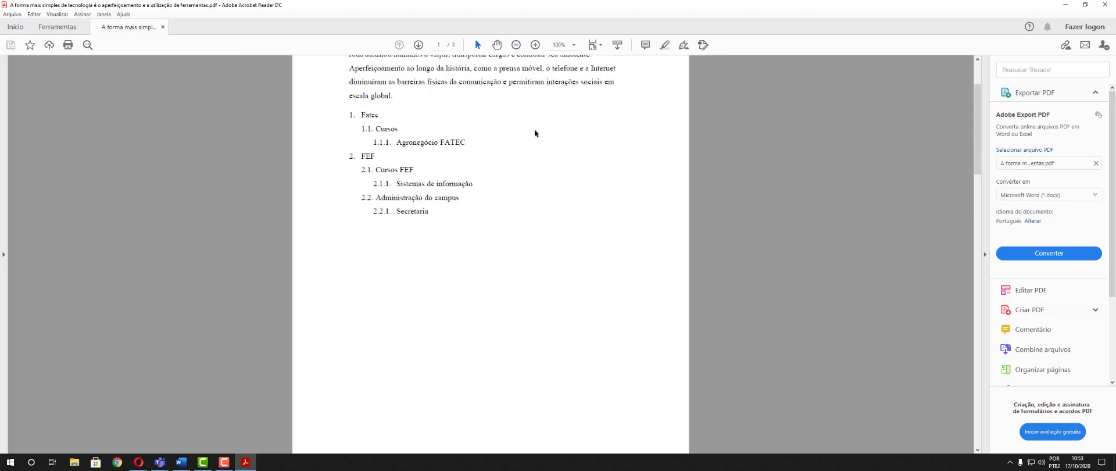
Return to the top of the PDF, close it, and go back to the Word document with the first sentence deselected.
scroll(553, 147, up, 2)
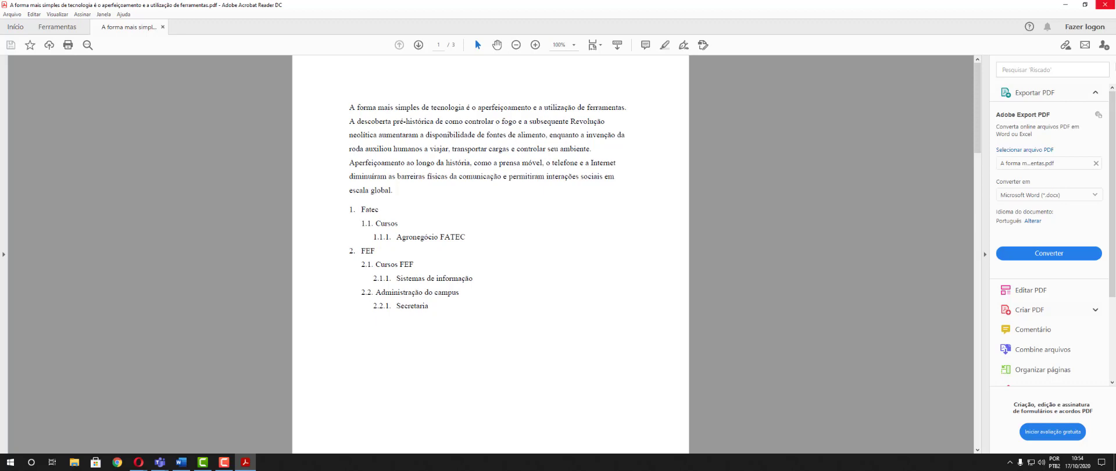
drag(427, 135, 490, 137)
click(490, 137)
click(1105, 4)
click(134, 141)
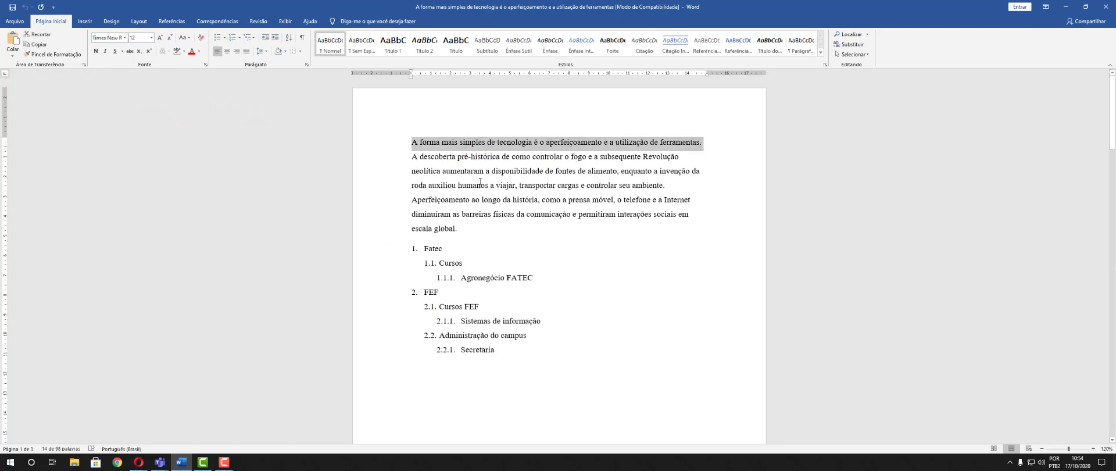
click(700, 292)
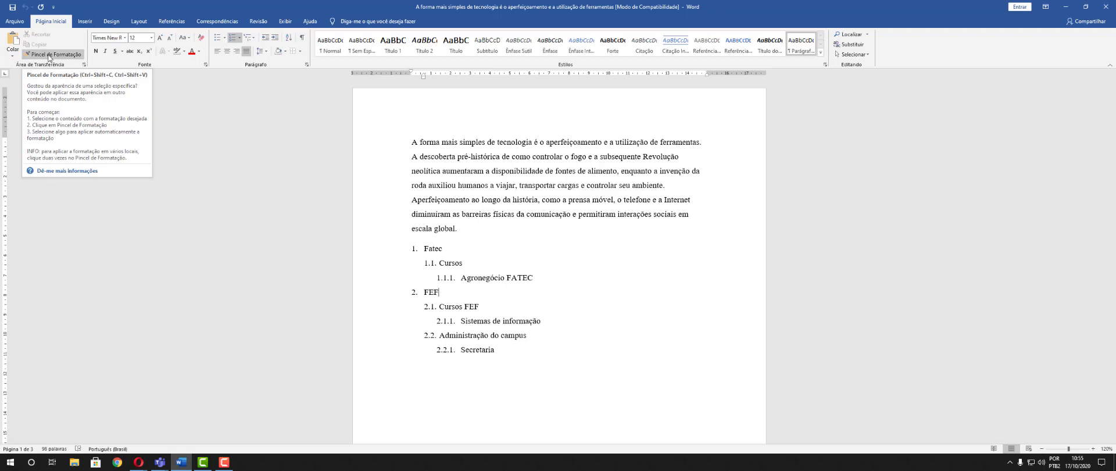
Format the opening sentence "A forma mais simples de tecnologia..." in red, bold and size 16.
click(408, 140)
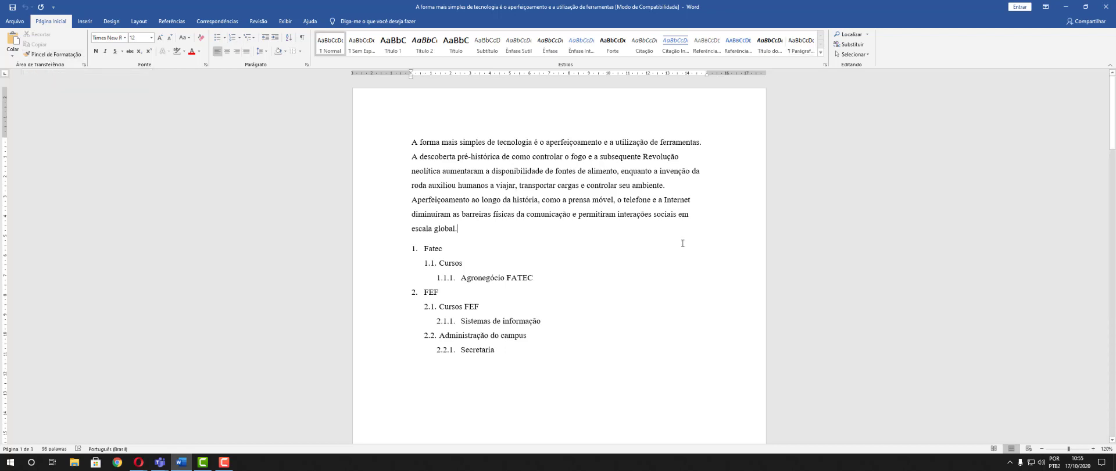
drag(408, 140, 702, 138)
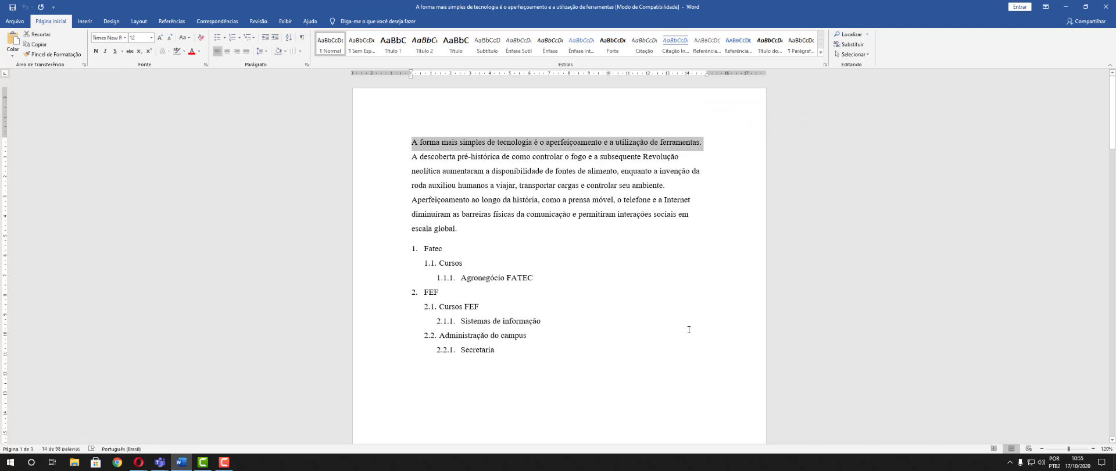
click(193, 52)
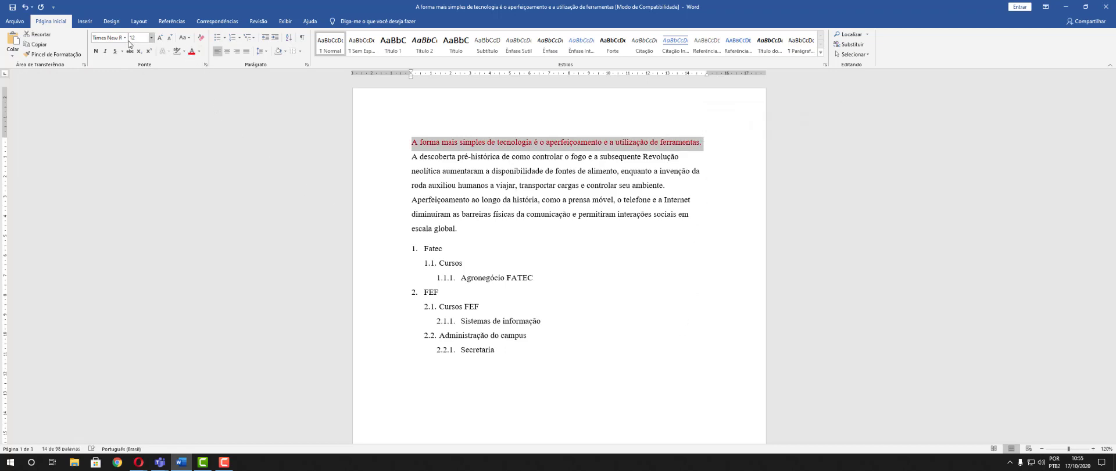
click(96, 50)
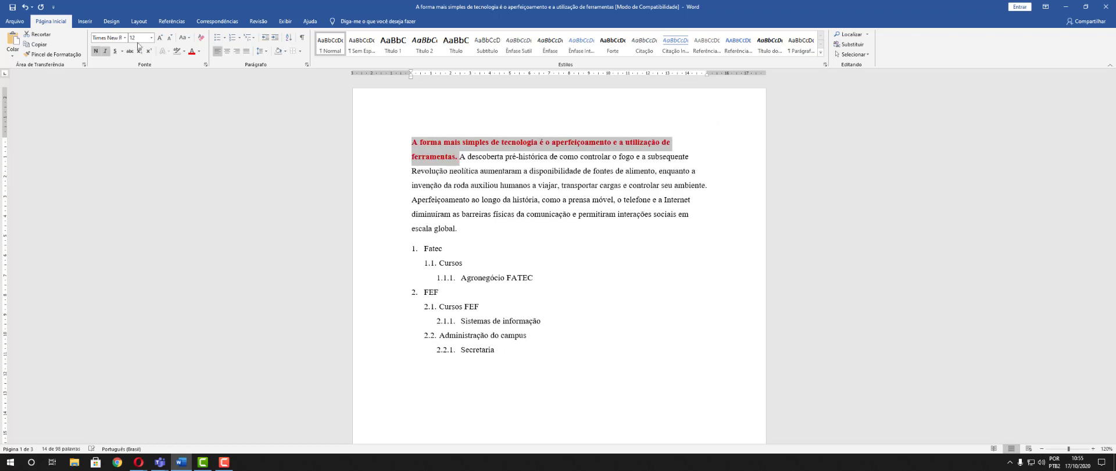
click(160, 38)
click(159, 38)
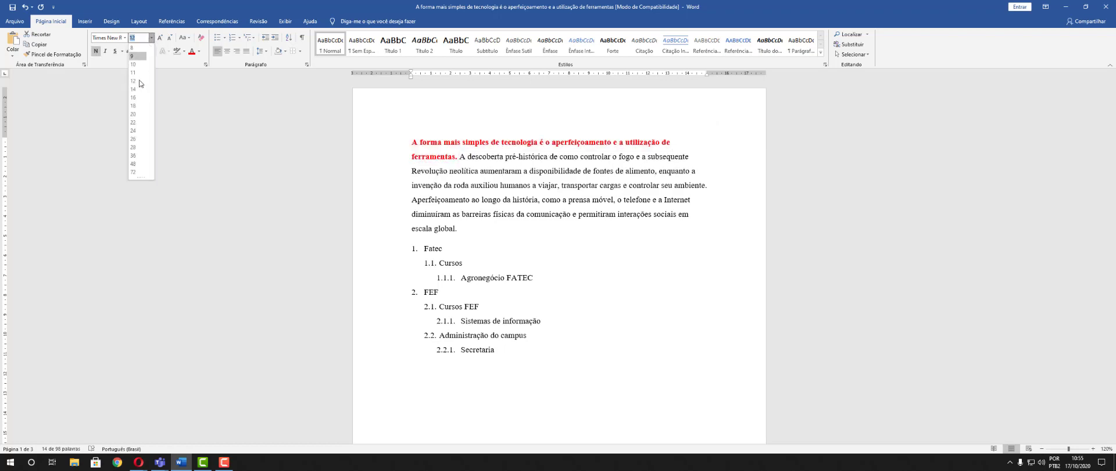
click(710, 349)
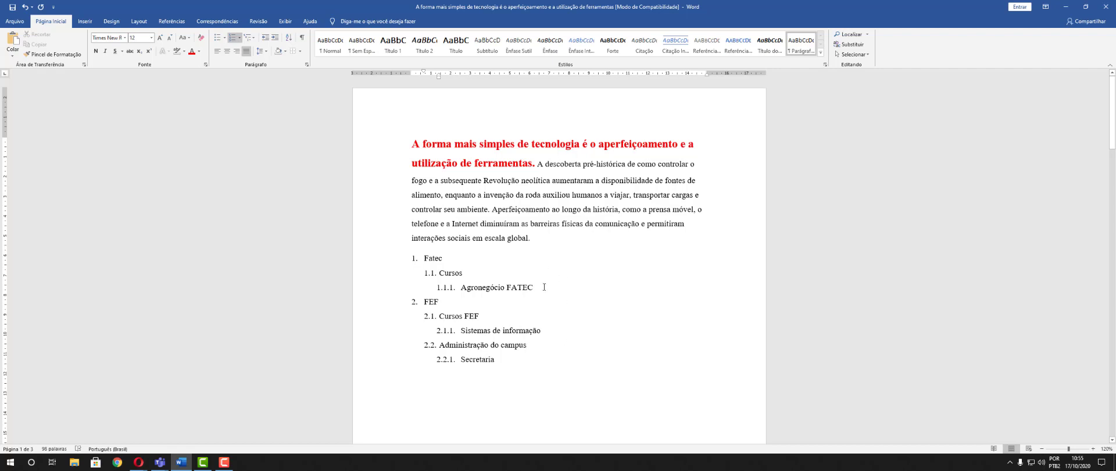
Format the list item "Agronegócio FATEC" manually in size 16, bold and red.
drag(544, 286, 436, 287)
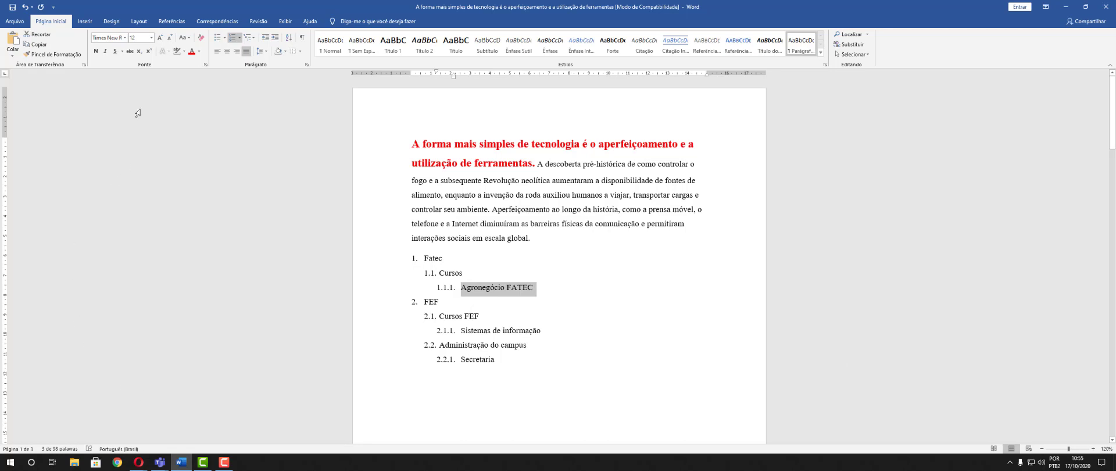
click(152, 37)
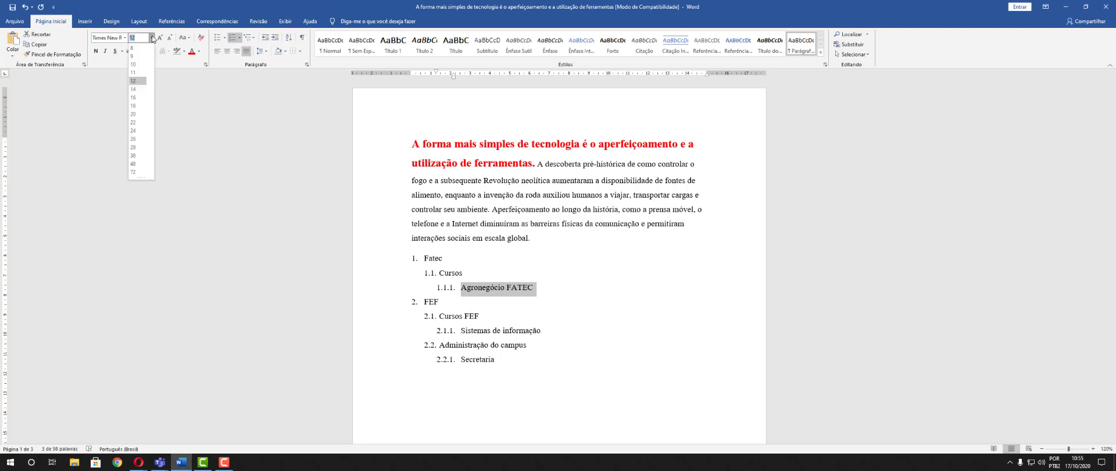
click(134, 123)
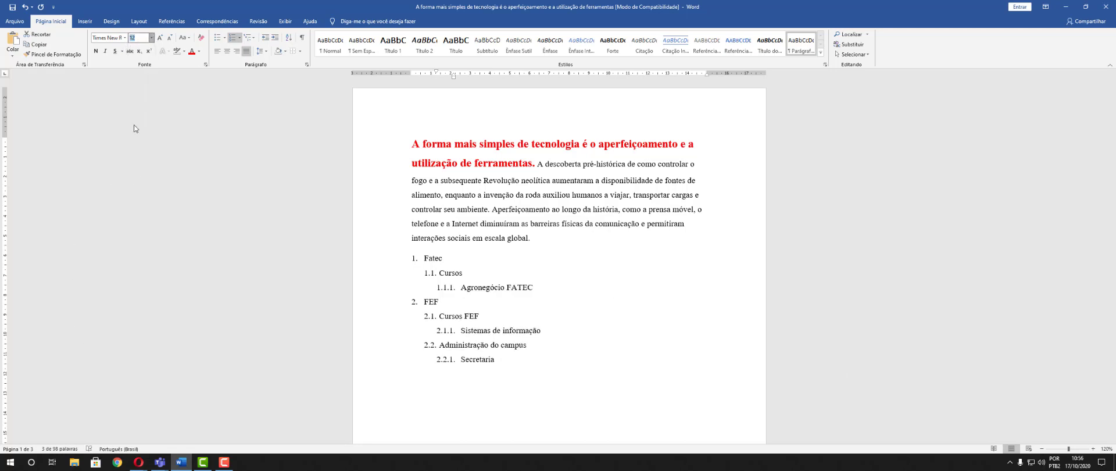
click(152, 37)
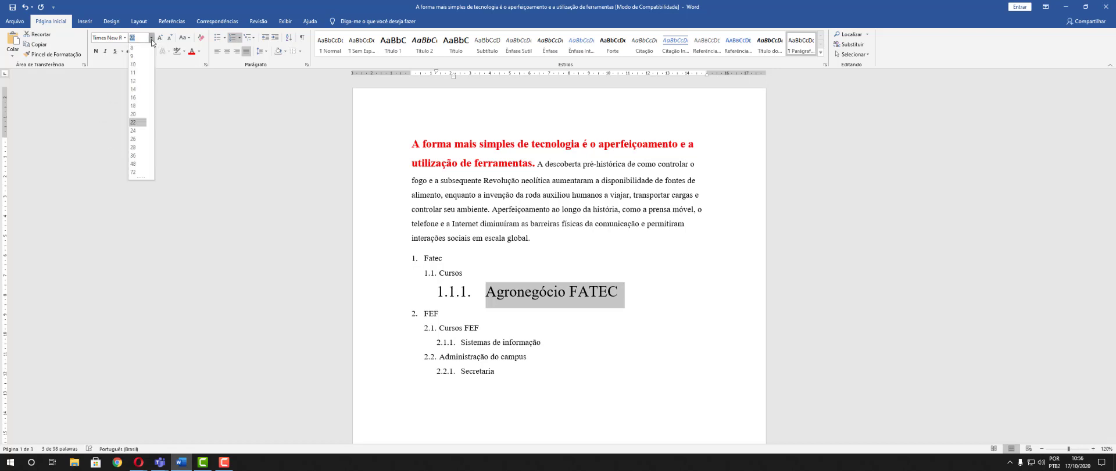
click(133, 97)
click(96, 51)
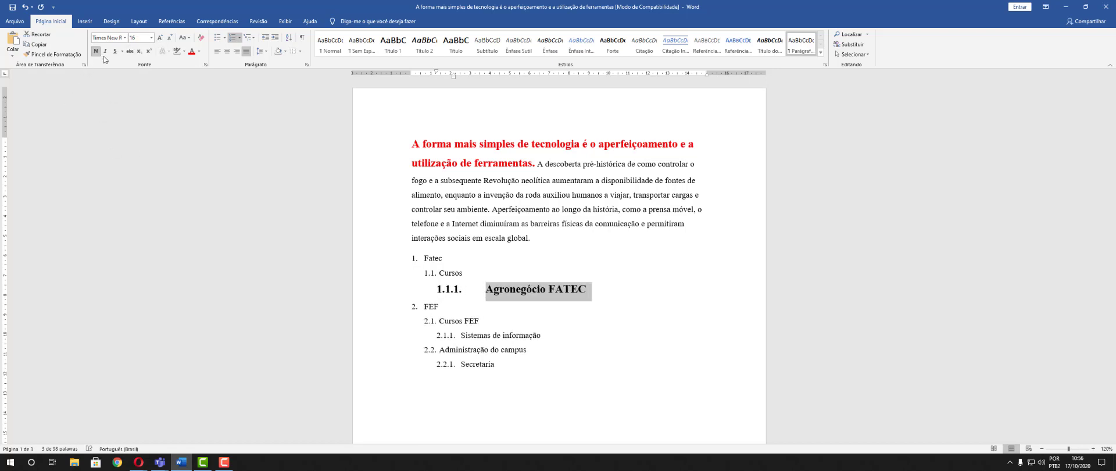
click(192, 51)
click(706, 398)
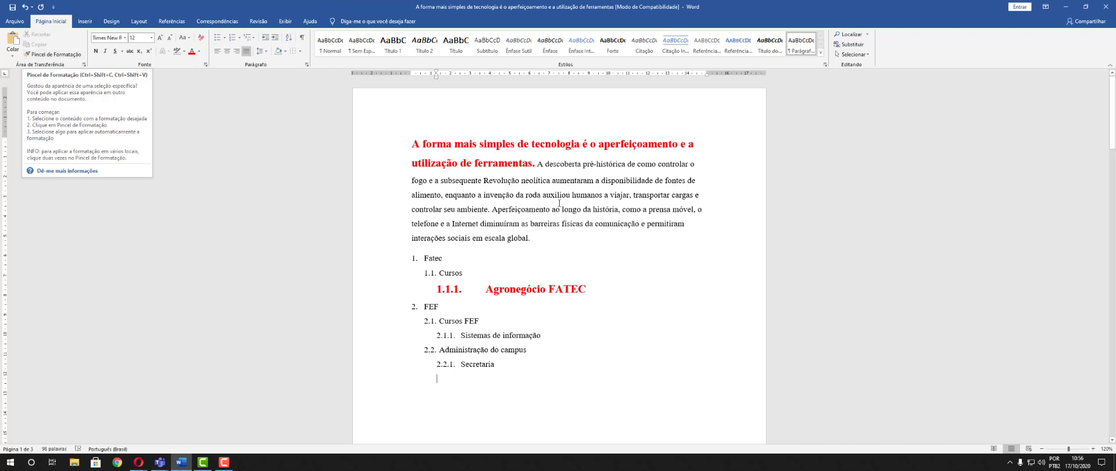
Copy the opening sentence's formatting with Format Painter onto the list items "Administração do campus" and "Secretaria".
drag(535, 164, 411, 142)
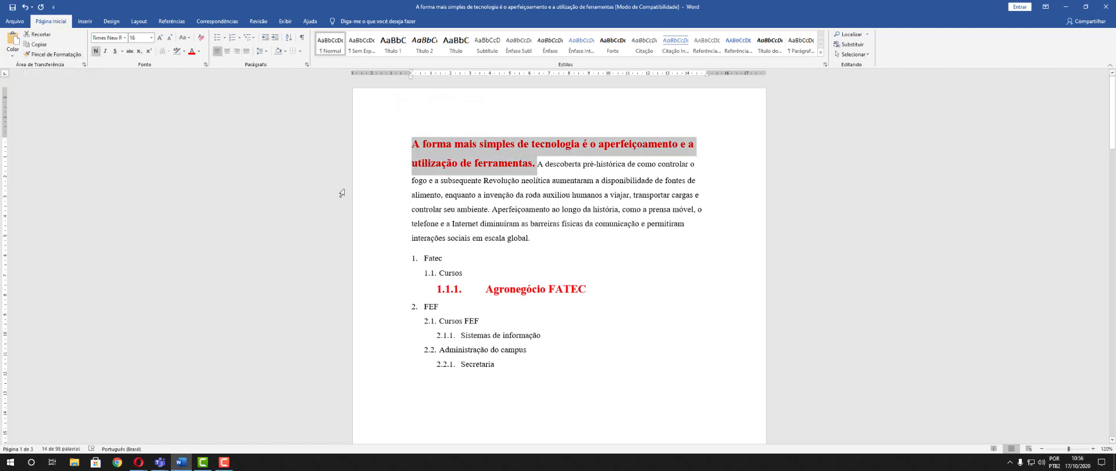
click(58, 55)
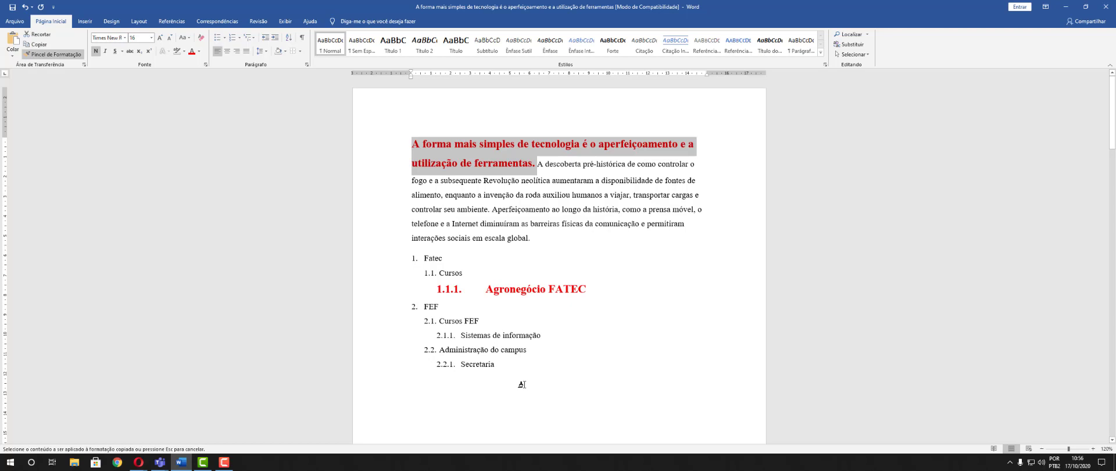
drag(501, 368, 406, 357)
click(678, 405)
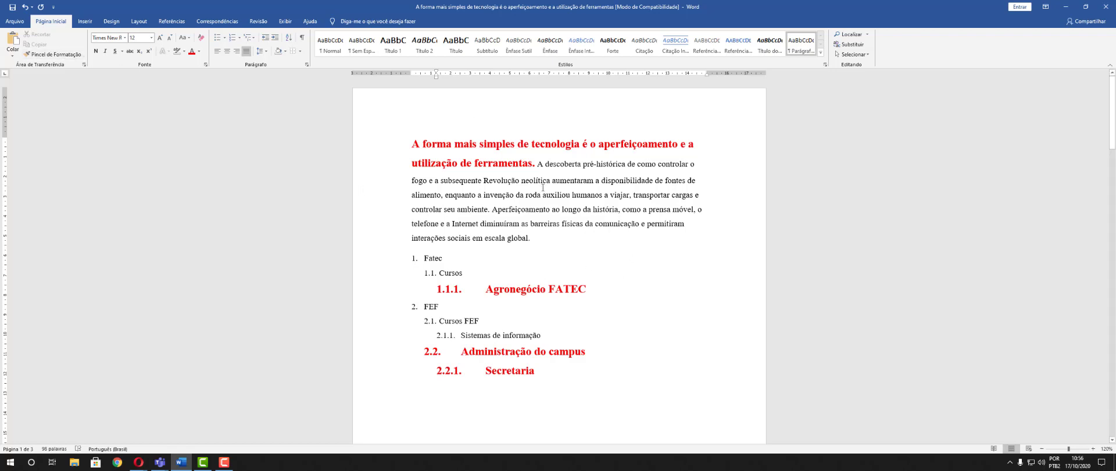
Copy the opening sentence's formatting with Format Painter onto the paragraph's ending, from "telefone e a Internet" to "escala global".
drag(535, 164, 408, 143)
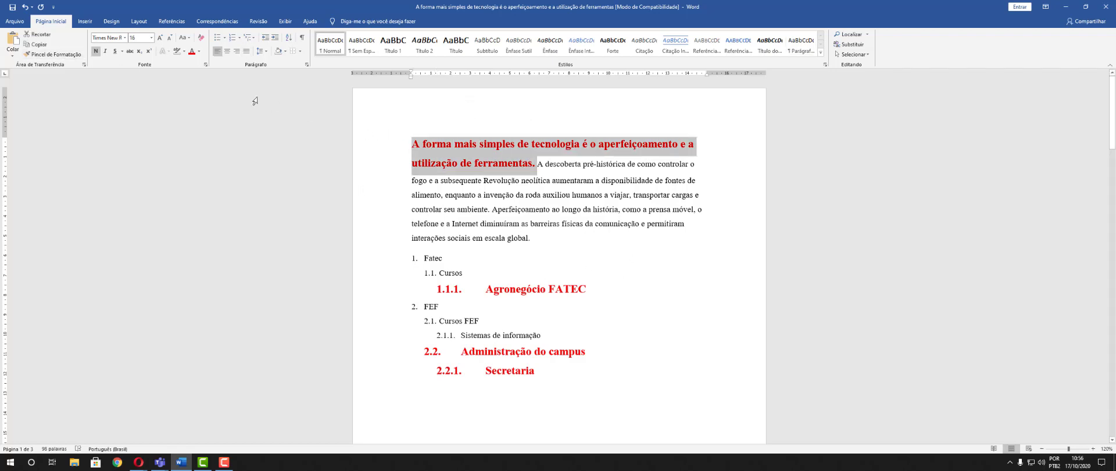
click(56, 54)
drag(530, 238, 387, 232)
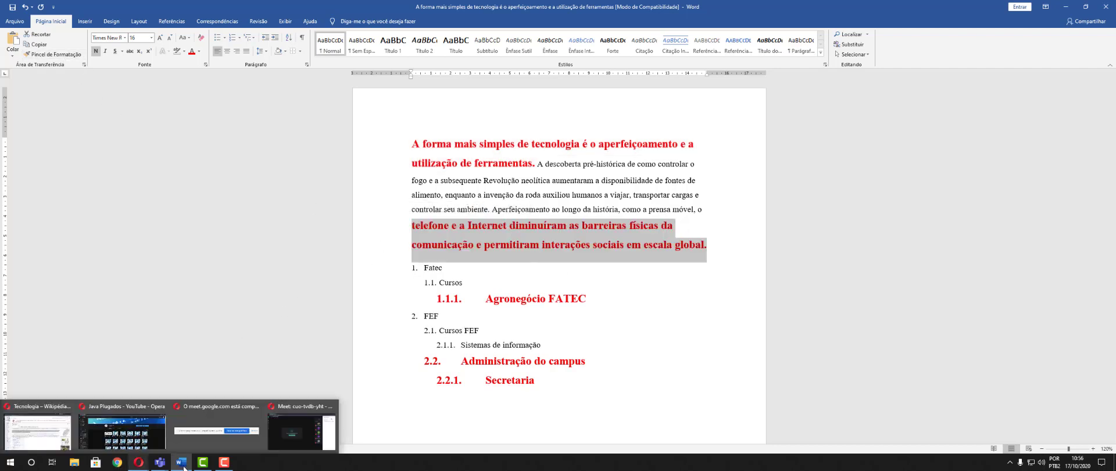
click(644, 410)
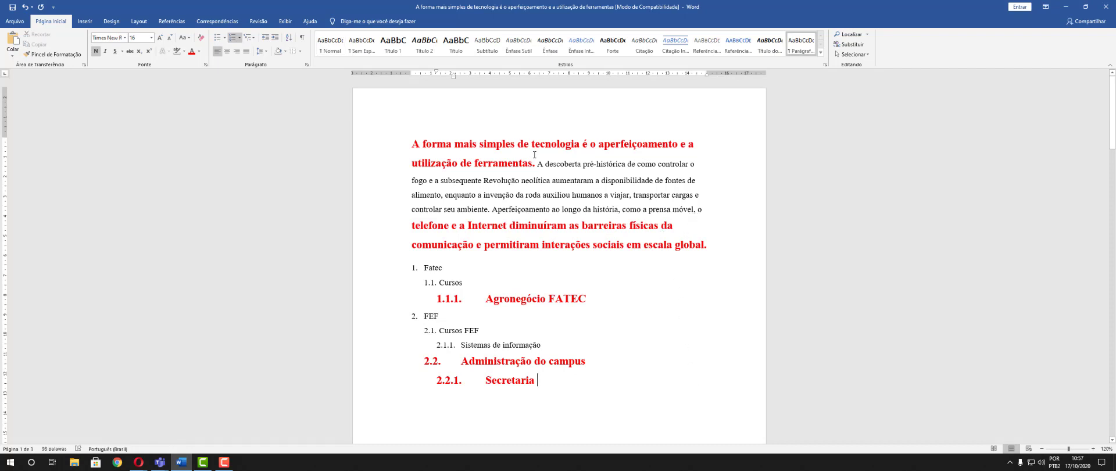
Change the opening sentence's font colour to blue and enlarge its text to size 22.
drag(534, 164, 368, 148)
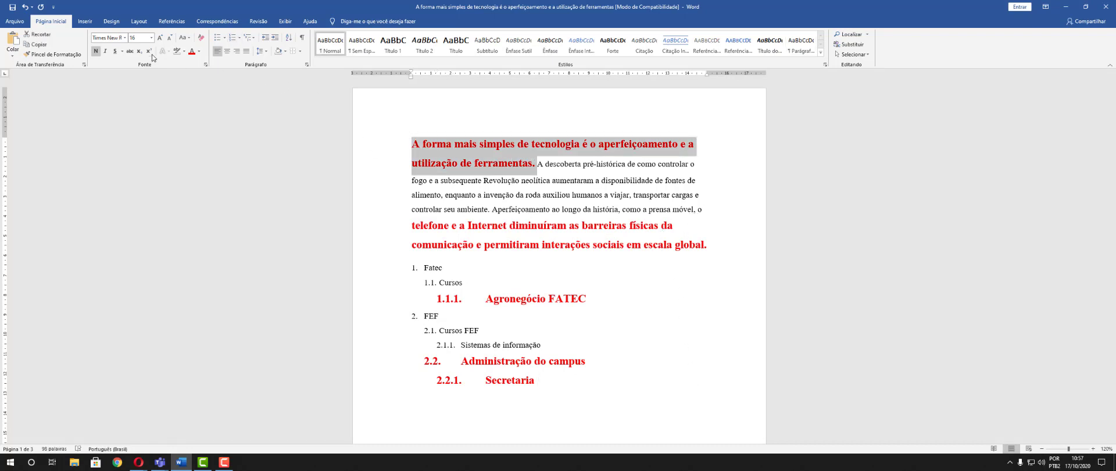
click(199, 51)
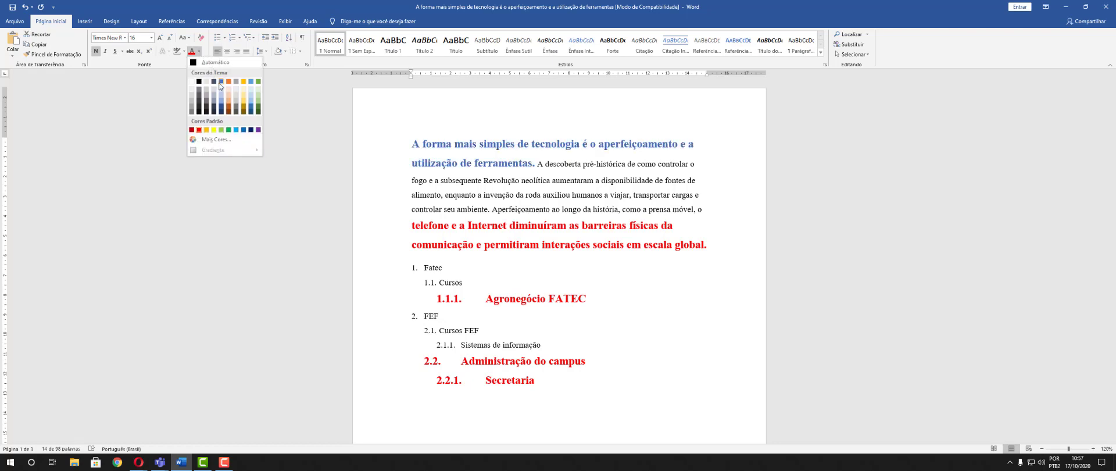
click(221, 88)
click(160, 37)
click(160, 37)
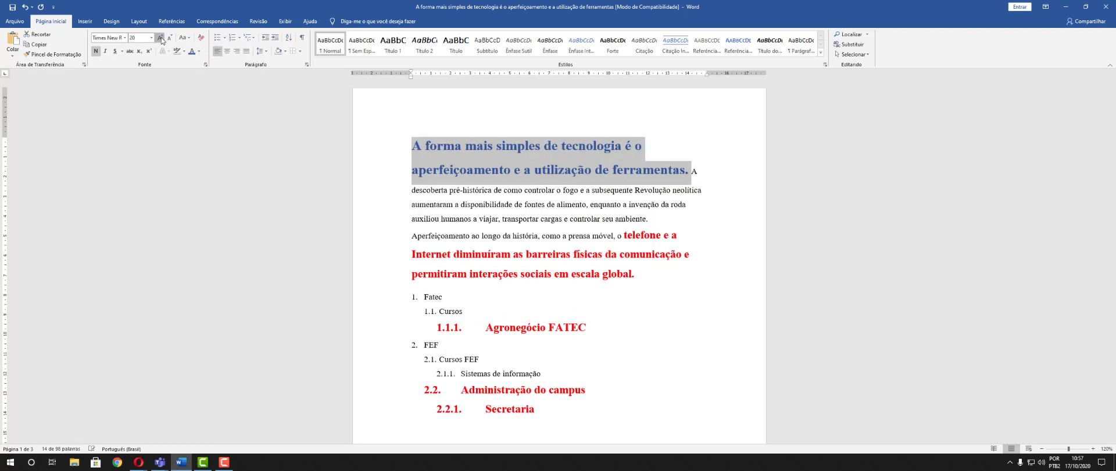
click(160, 37)
click(688, 343)
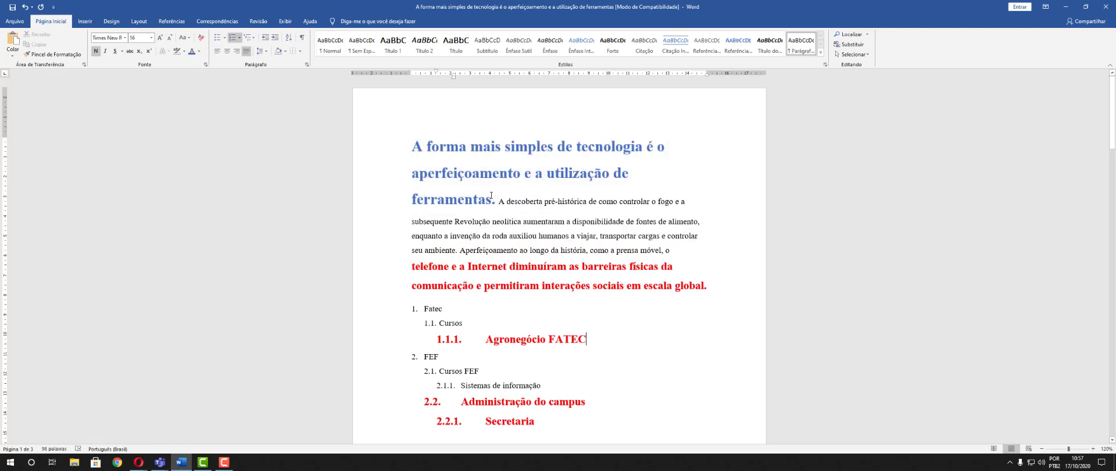
Copy the opening sentence's blue formatting with Format Painter onto the word "controlar" in the paragraph.
drag(497, 205, 401, 152)
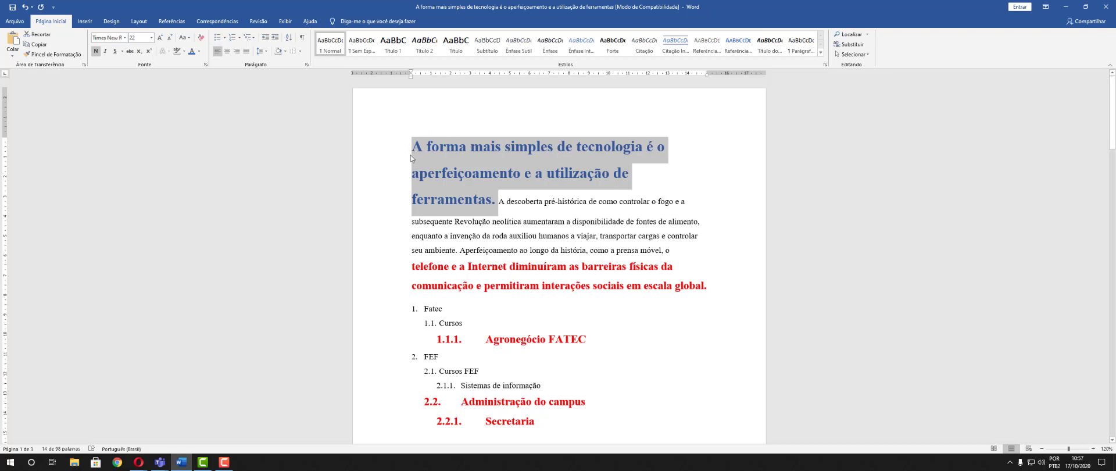
click(37, 54)
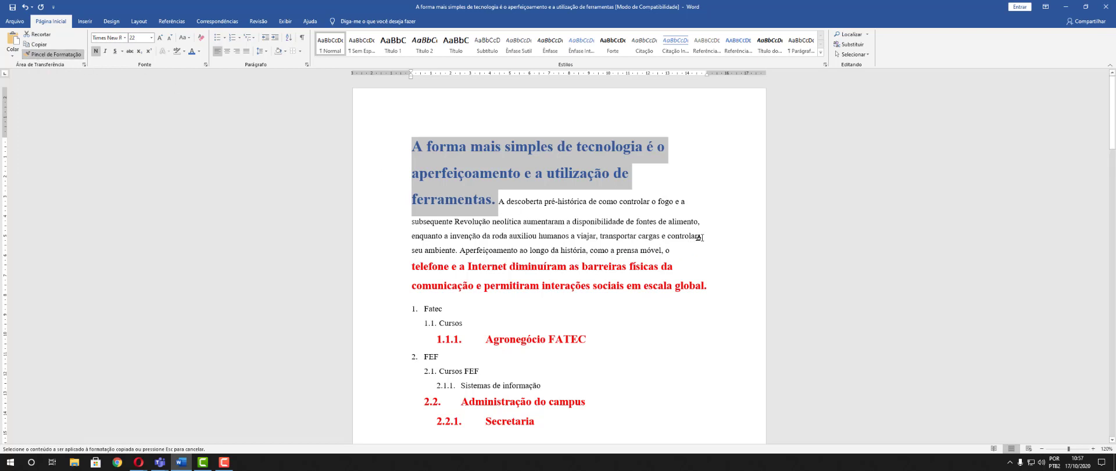
drag(699, 237, 665, 241)
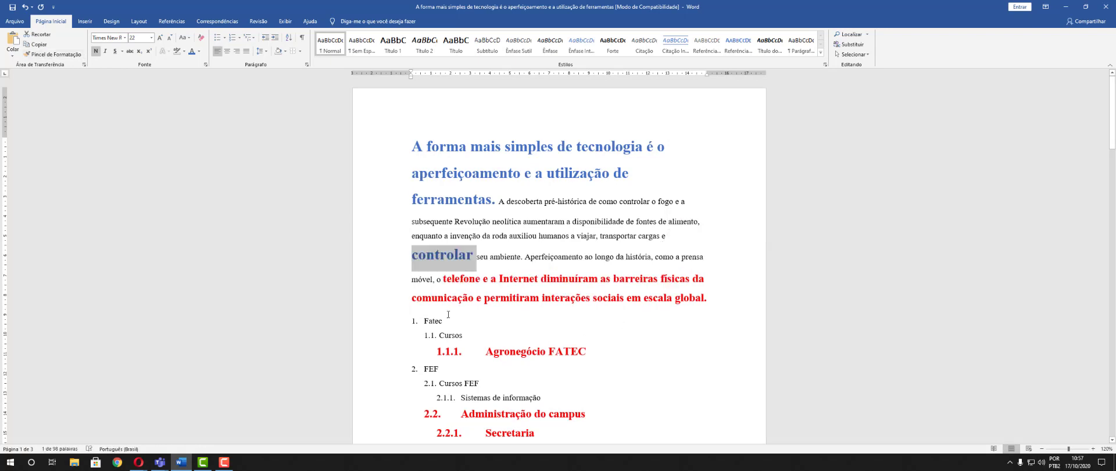
click(383, 300)
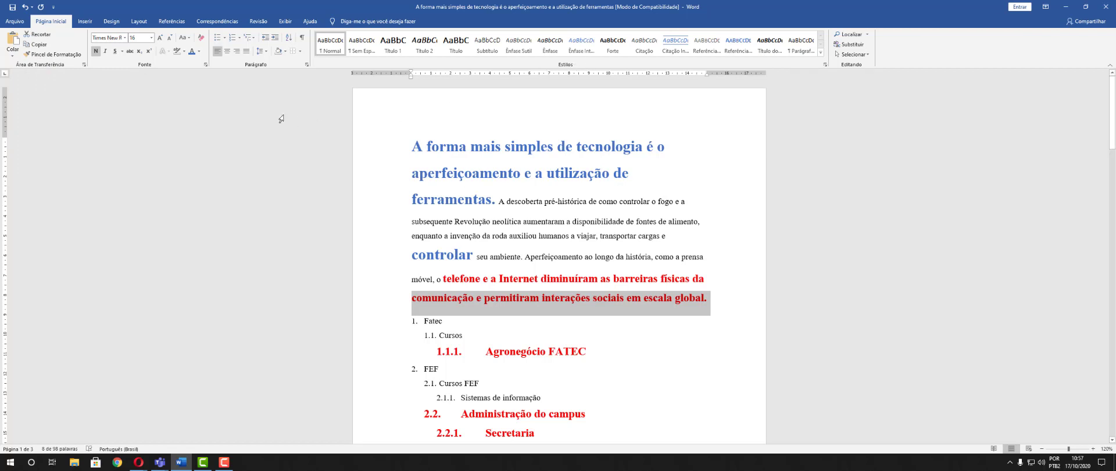
click(172, 23)
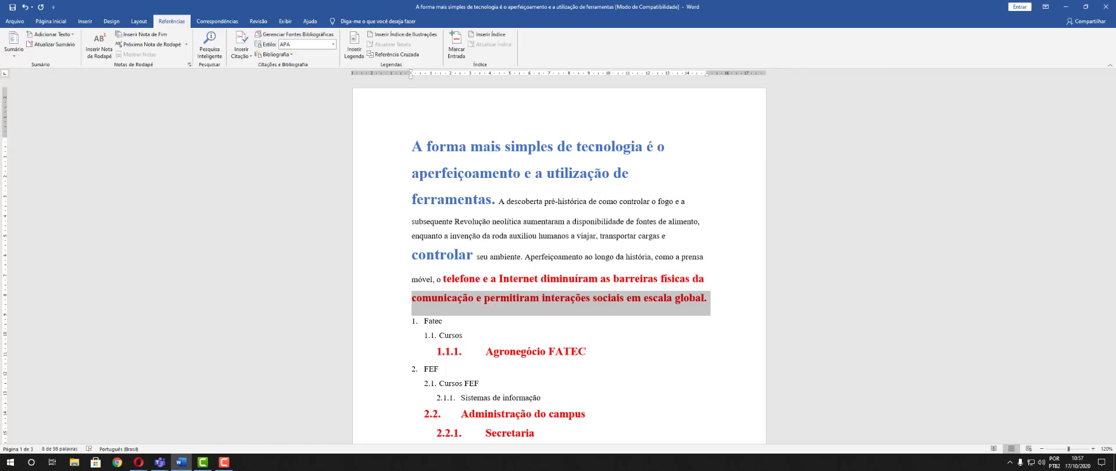
click(45, 23)
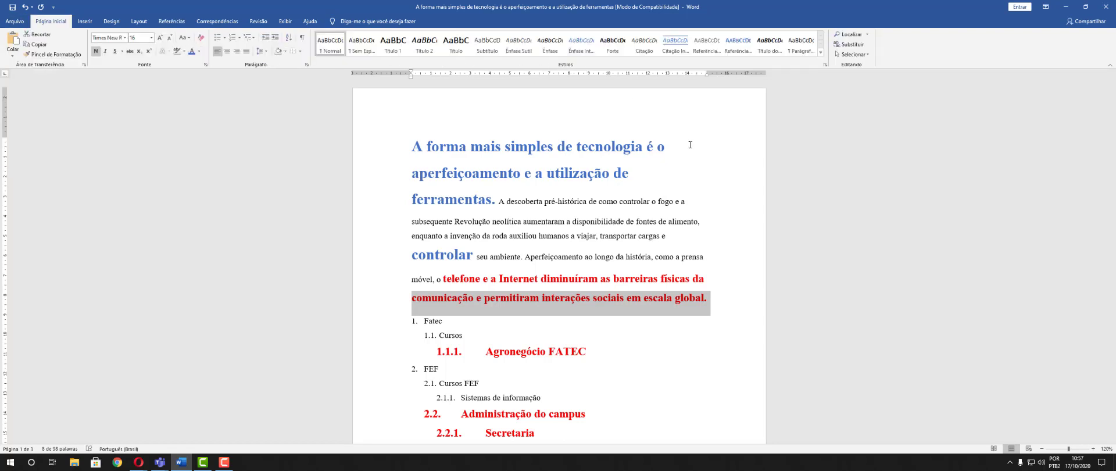
click(820, 53)
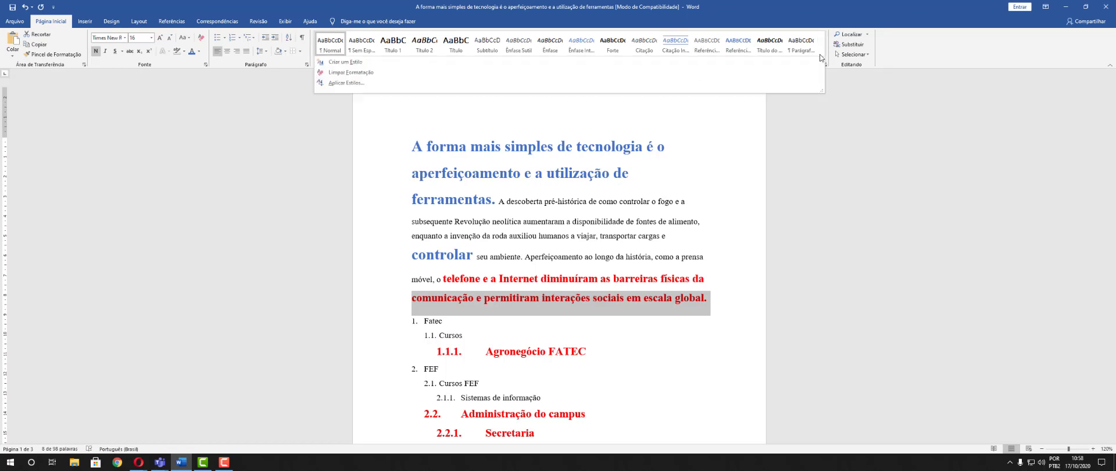
click(840, 150)
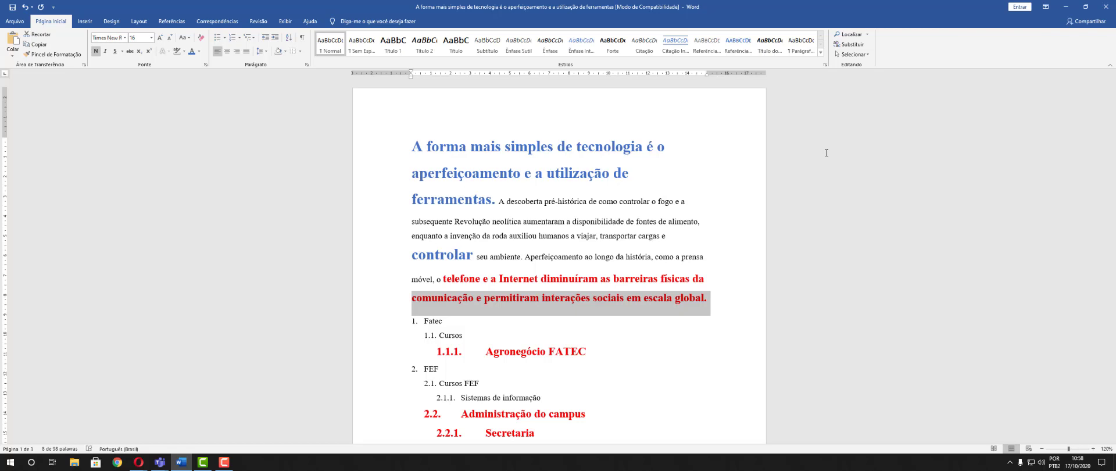
click(222, 462)
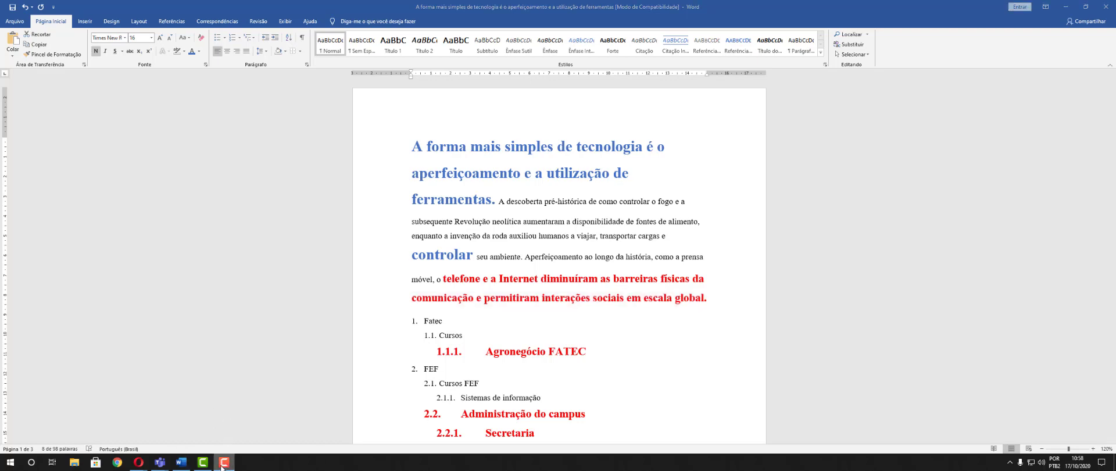